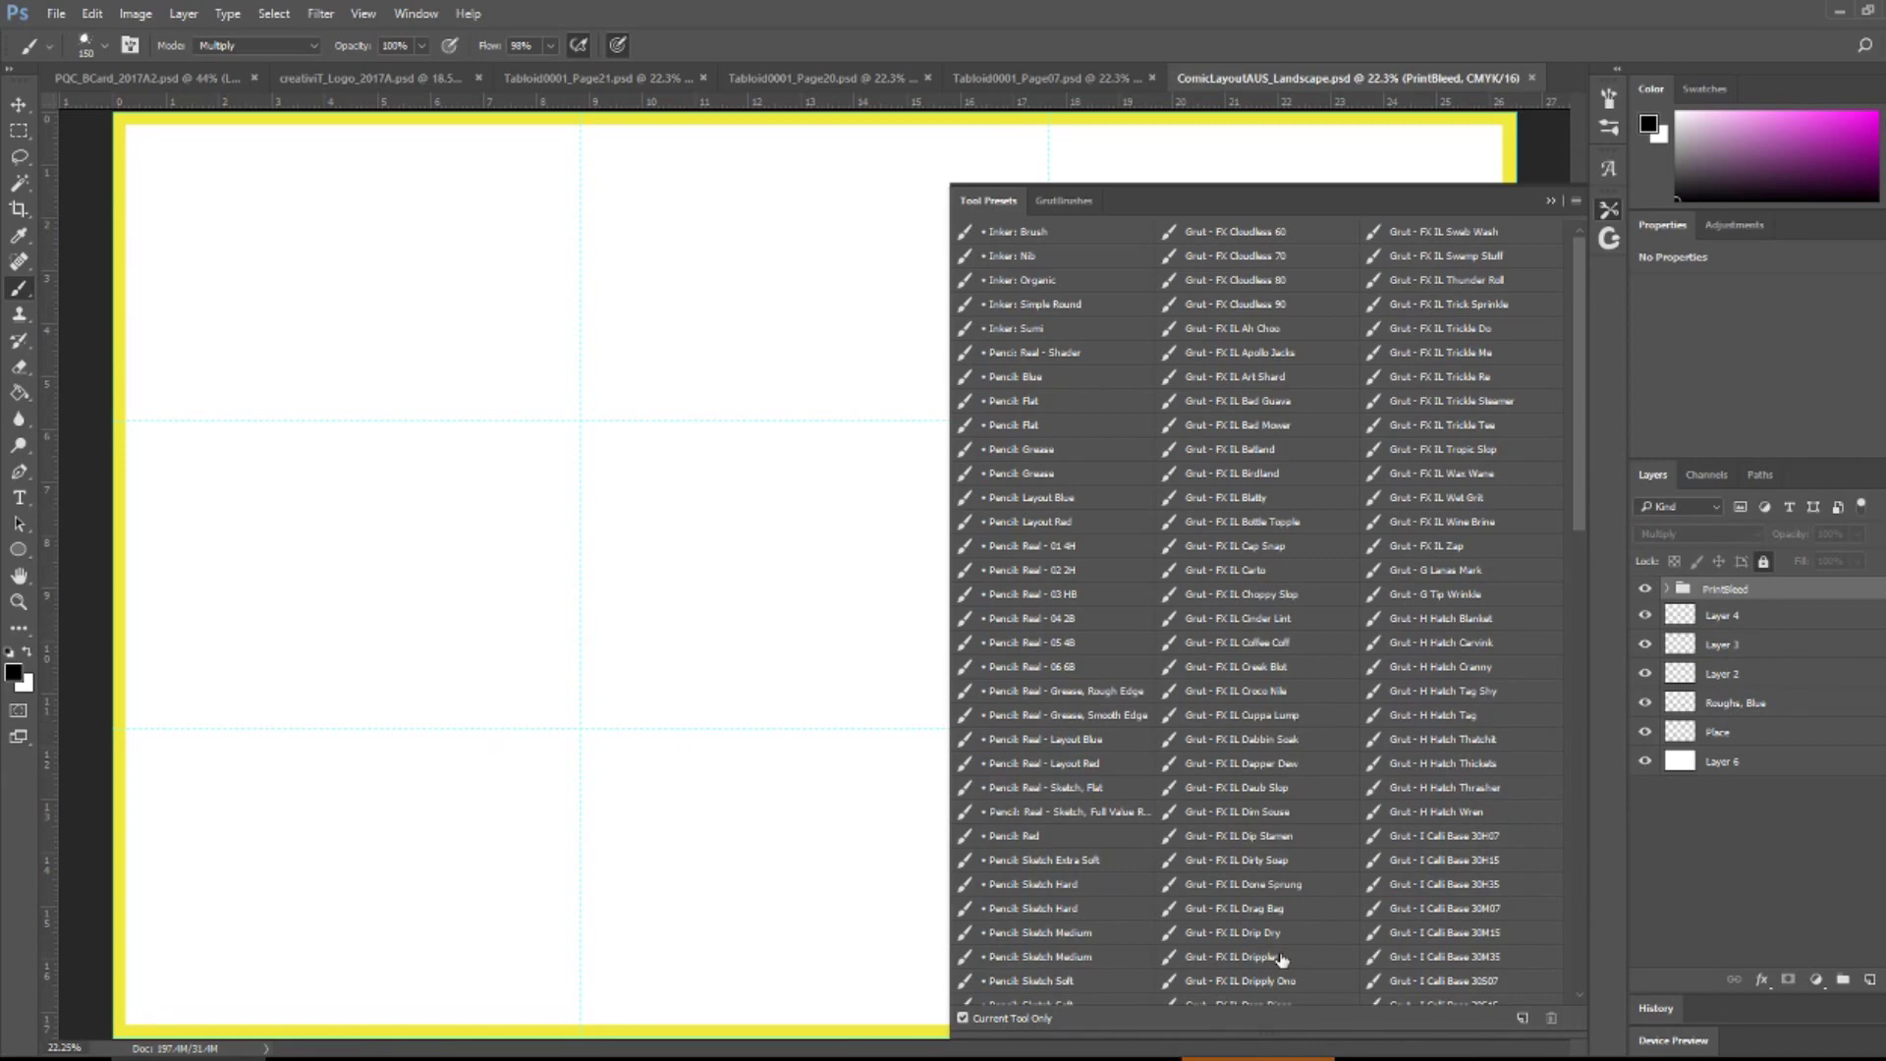
- Choose the "Pencil: Real - Sketch, Full Value" brush preset and make the "Roughs, Blue" layer active
click(1093, 813)
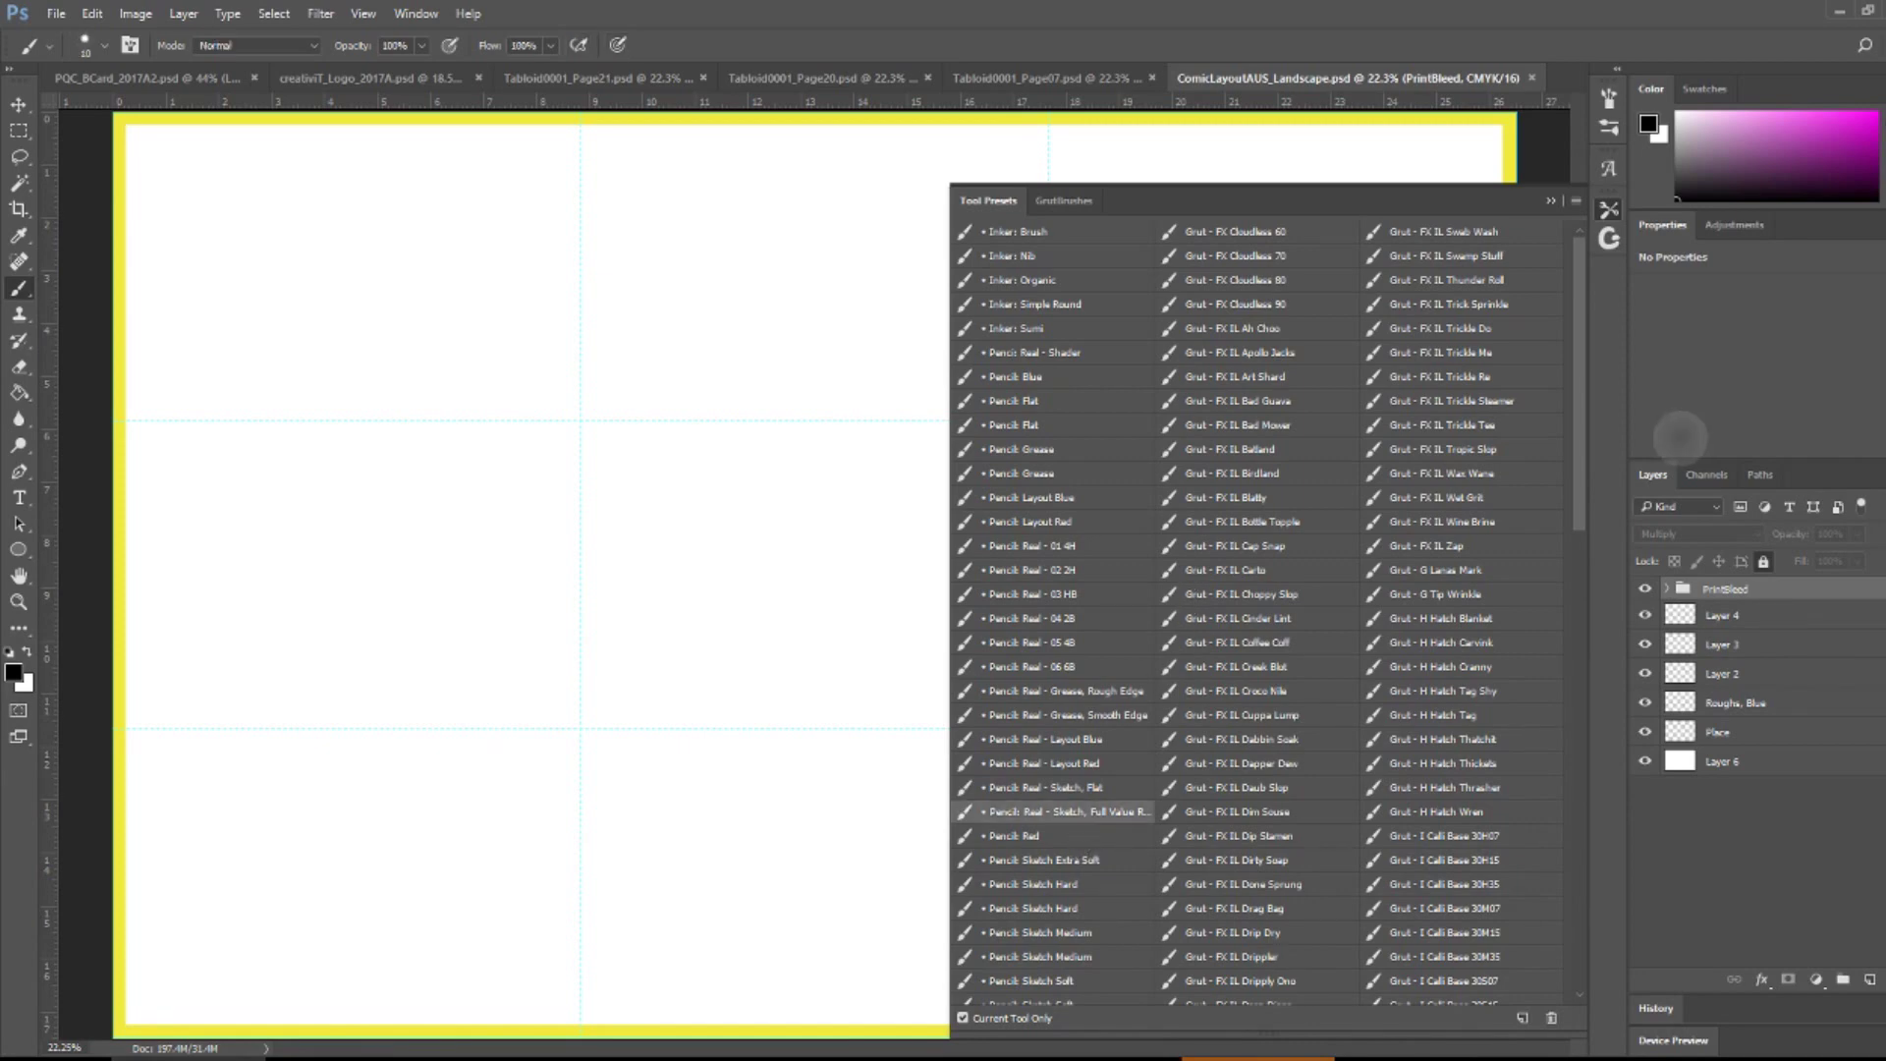
click(1609, 210)
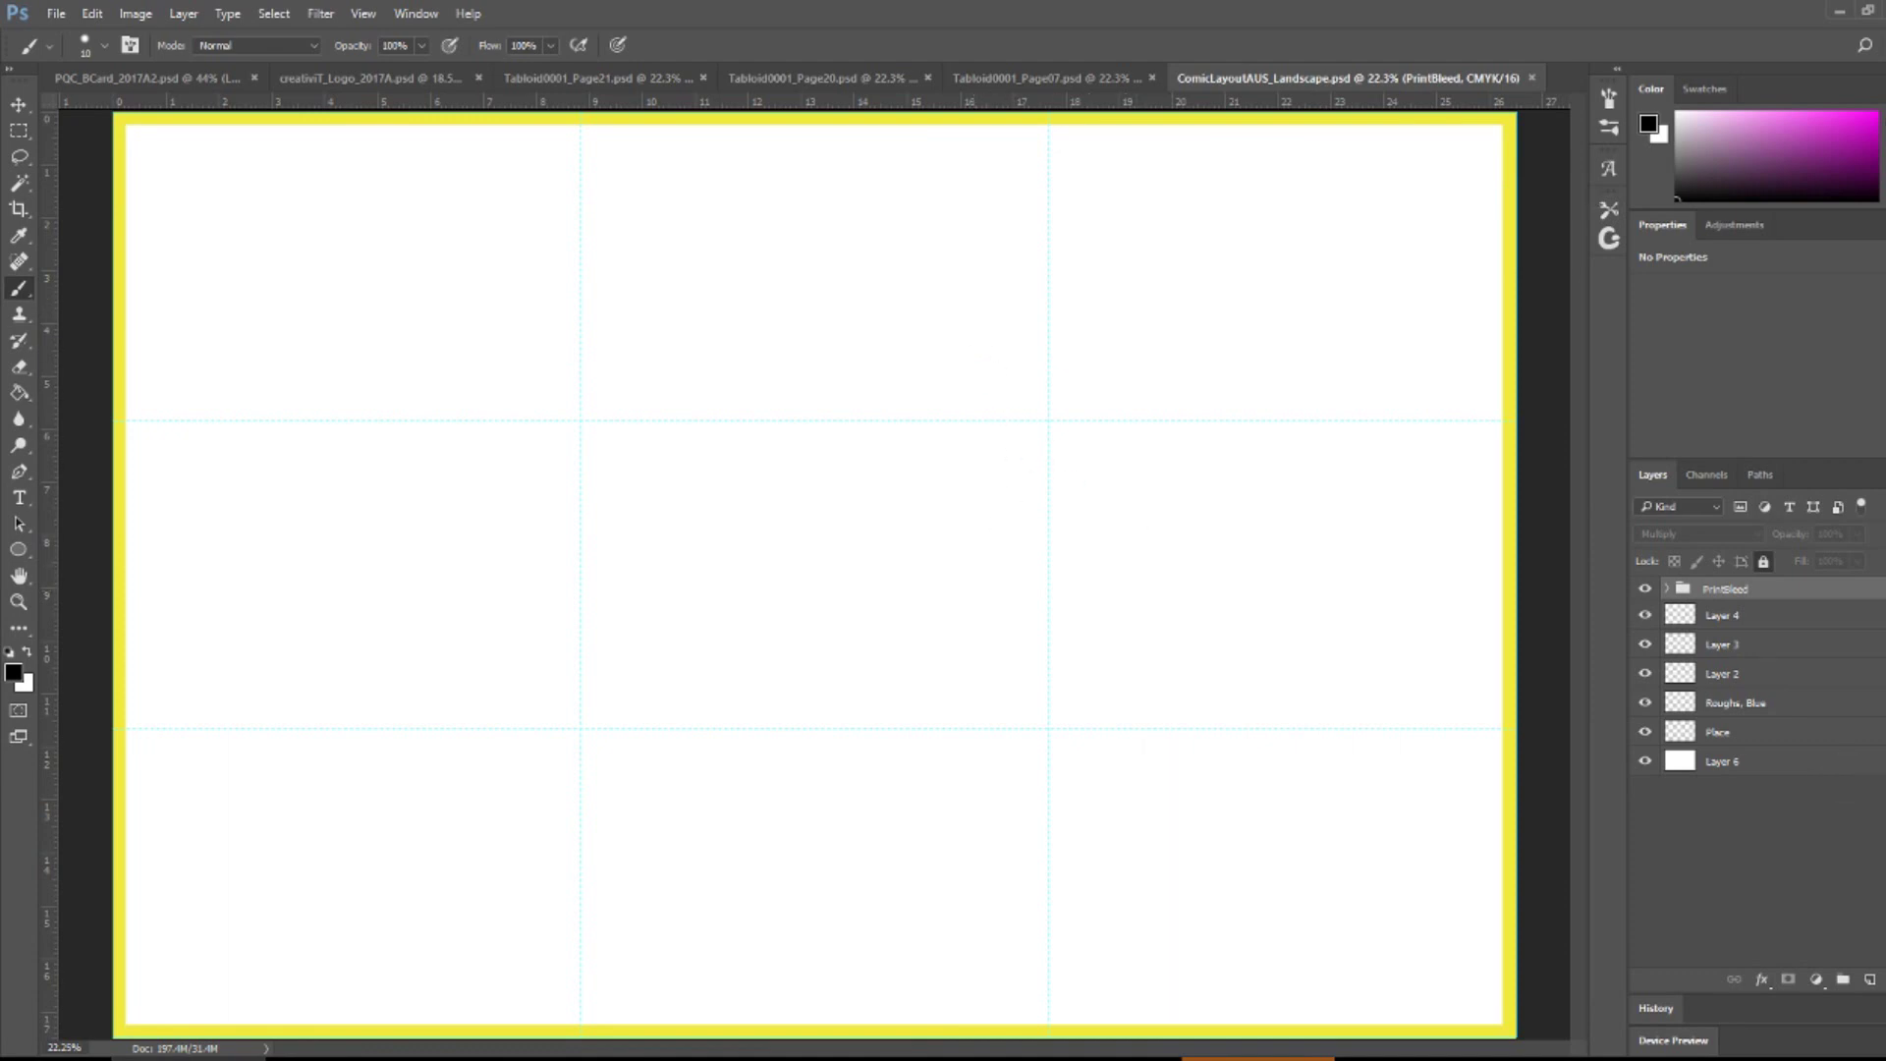
click(1735, 703)
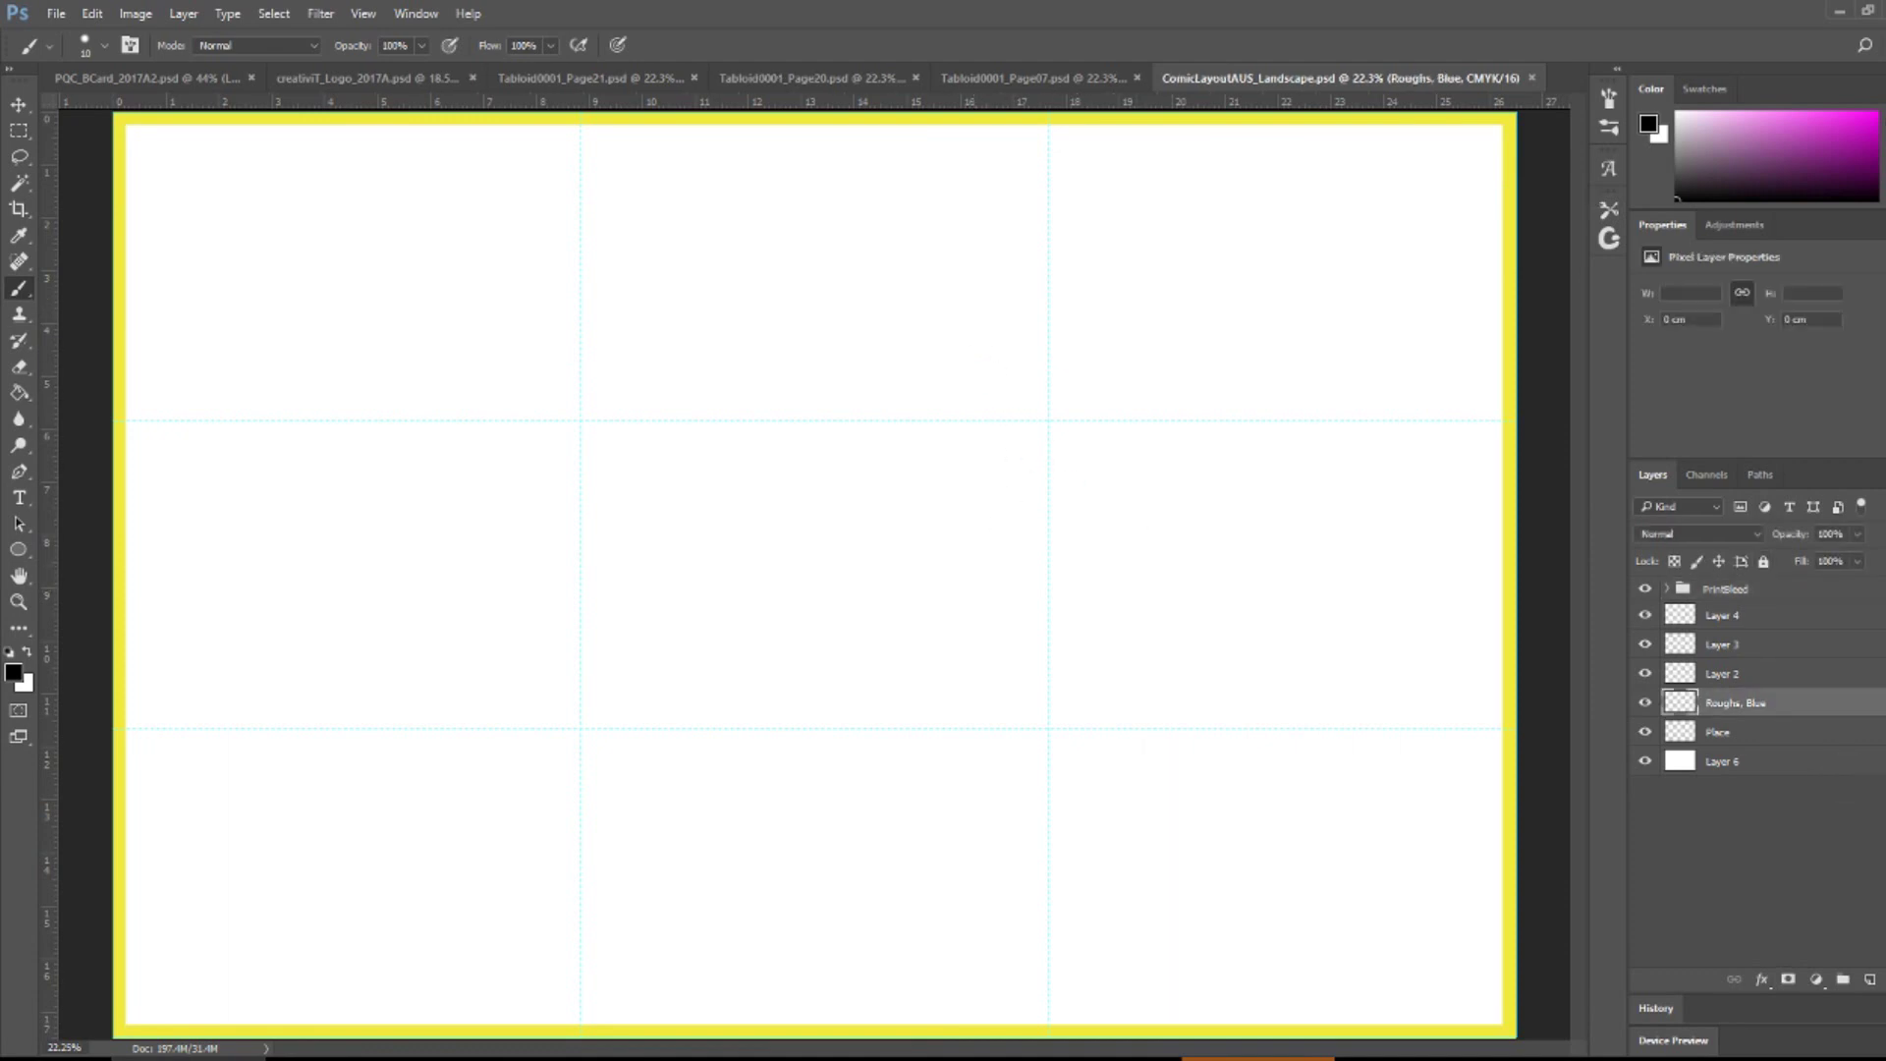
- Enlarge the pencil brush to size 30, trying out strokes on the canvas and undoing them
mouse_move(785, 517)
mouse_down()
mouse_move(935, 416)
mouse_move(906, 475)
mouse_up()
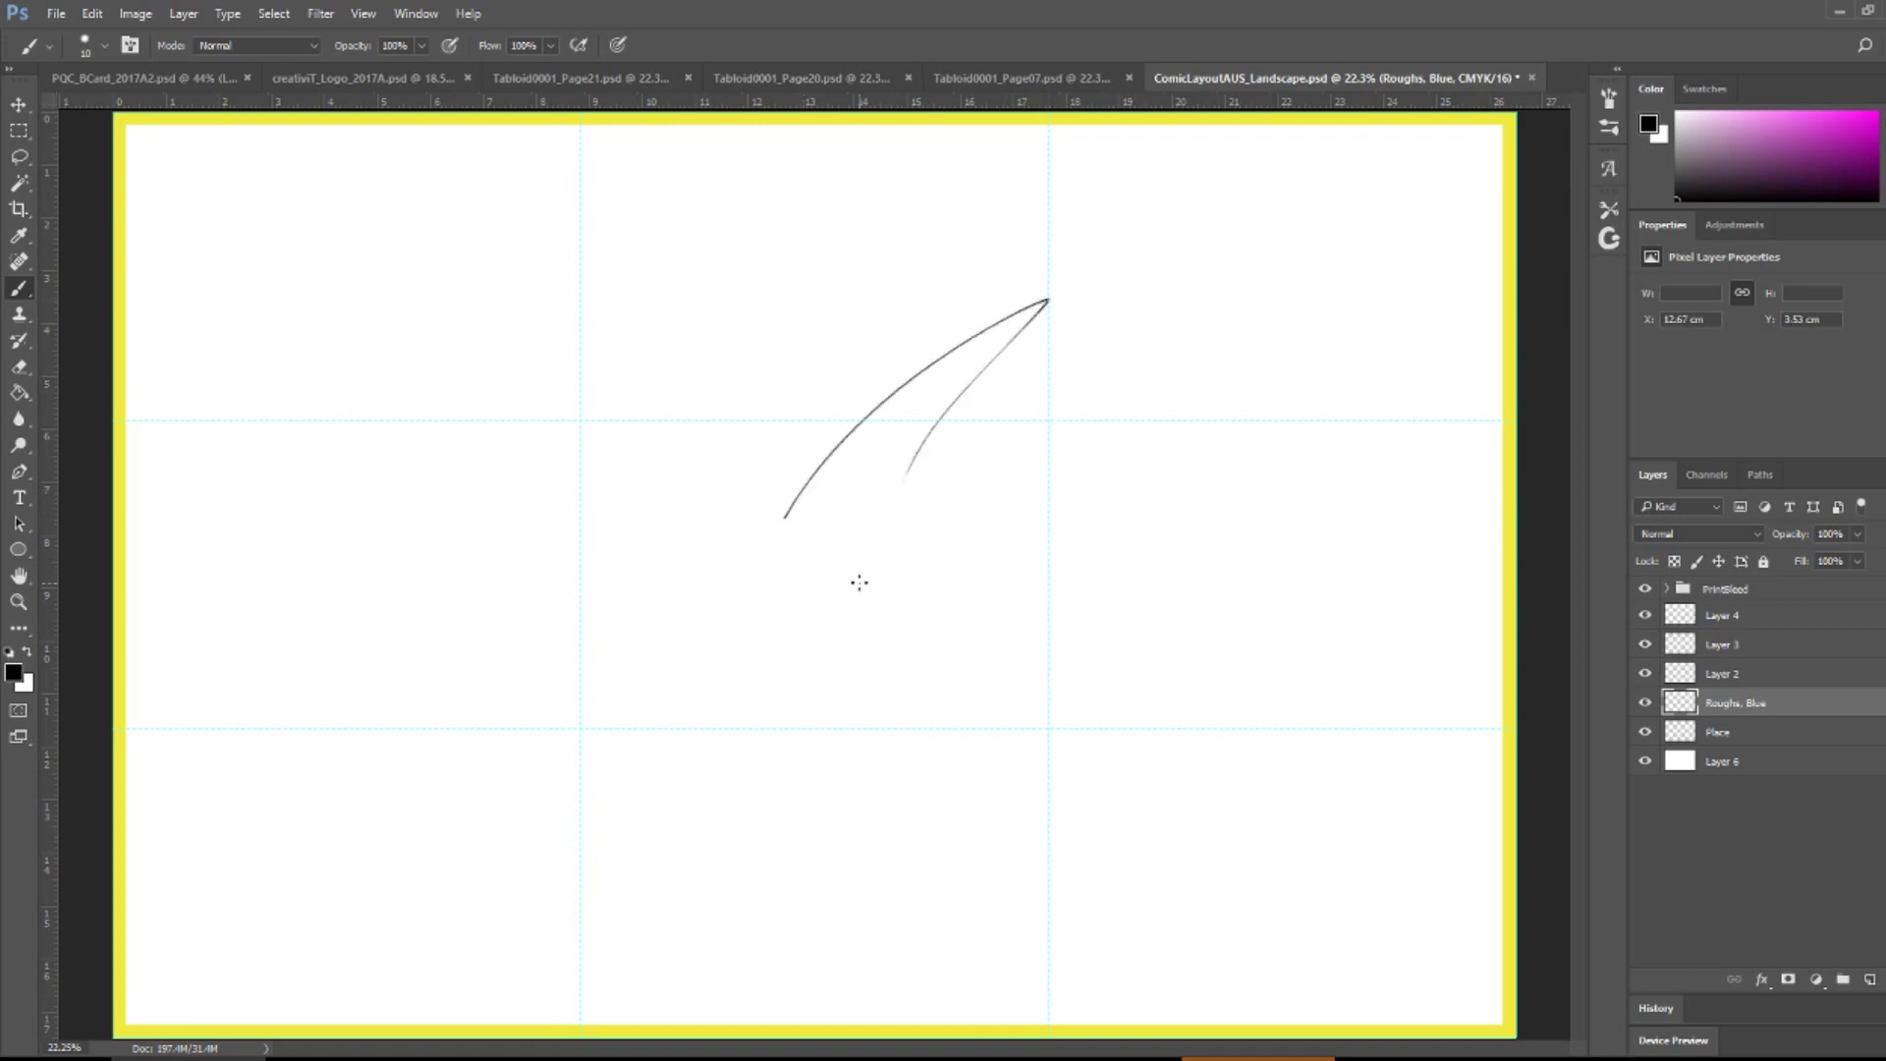
key(ctrl+z)
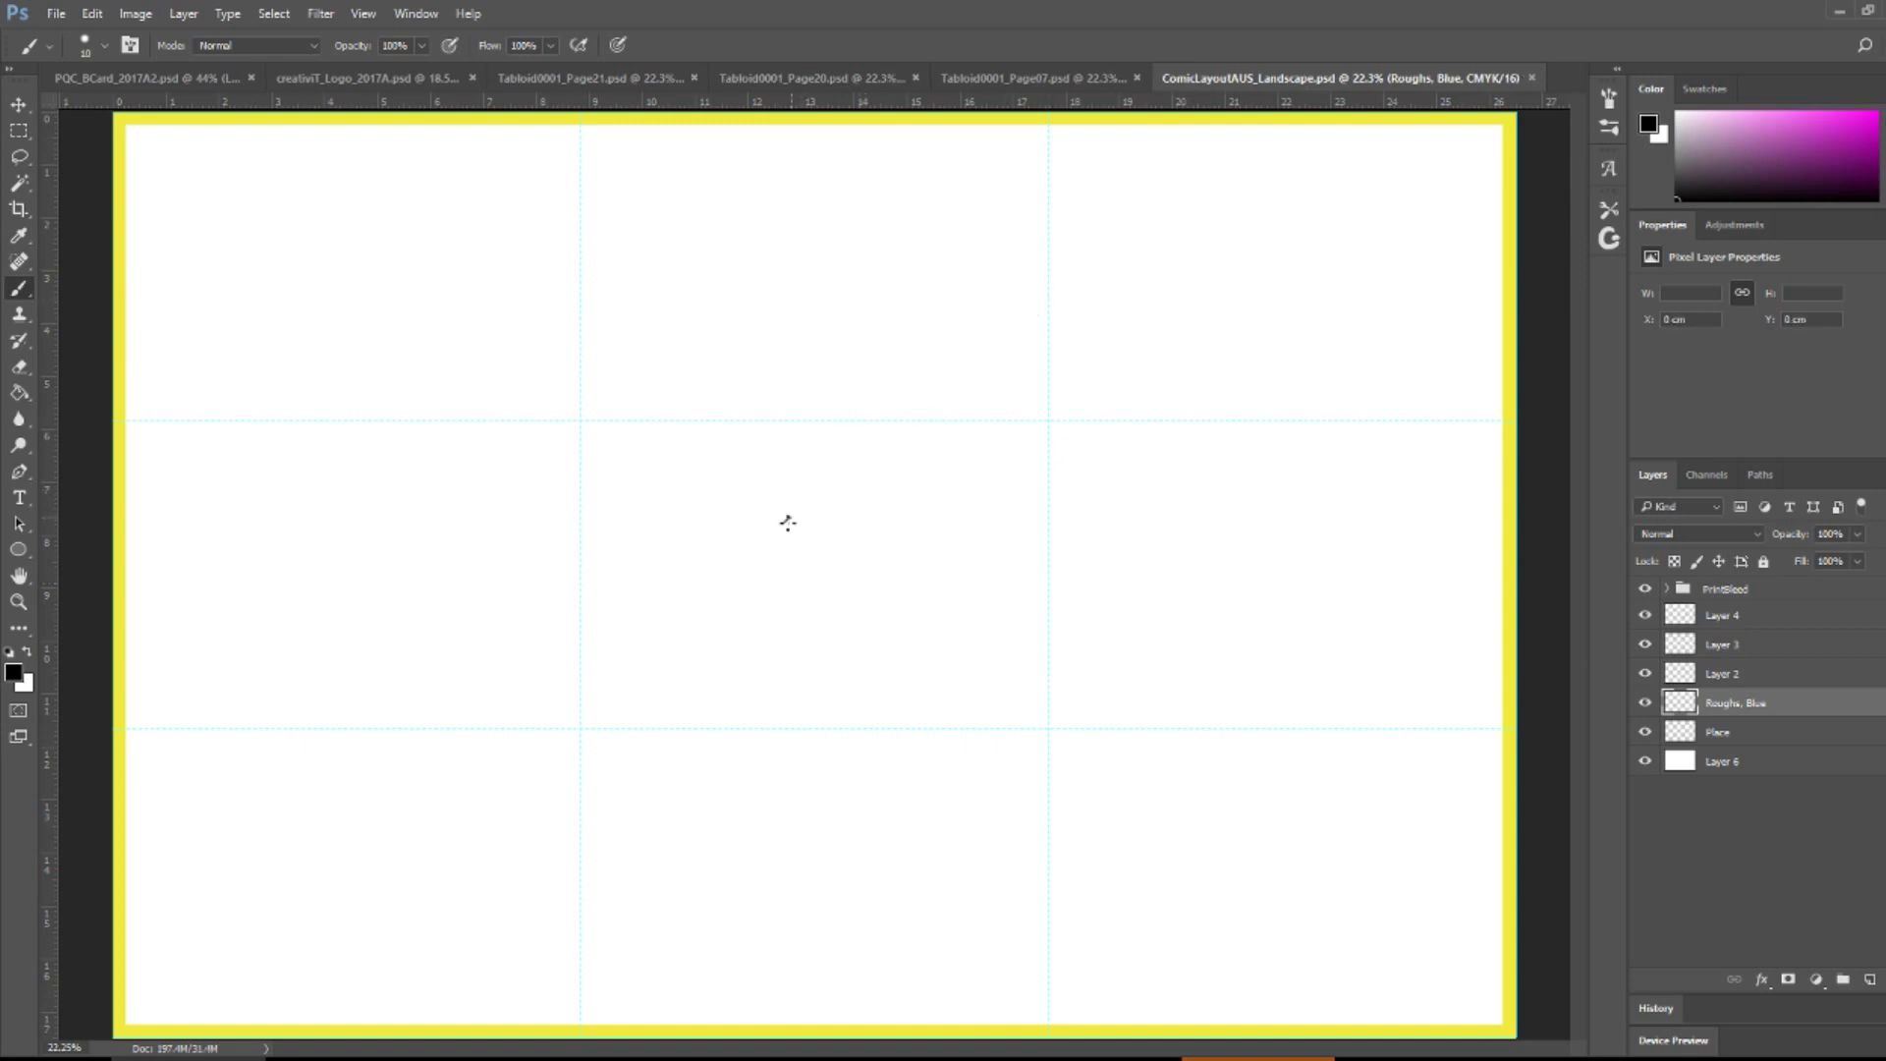
key(bracketright)
mouse_move(771, 581)
mouse_down()
mouse_move(927, 492)
mouse_move(918, 575)
mouse_up()
key(ctrl+z)
- Sketch the head's construction lines: a vertical centre line, a V-shaped jaw with a short chin line, and a curved horizontal brow line
mouse_move(880, 114)
mouse_down()
mouse_move(875, 719)
mouse_move(922, 981)
mouse_move(836, 988)
mouse_move(906, 980)
mouse_move(1088, 776)
mouse_up()
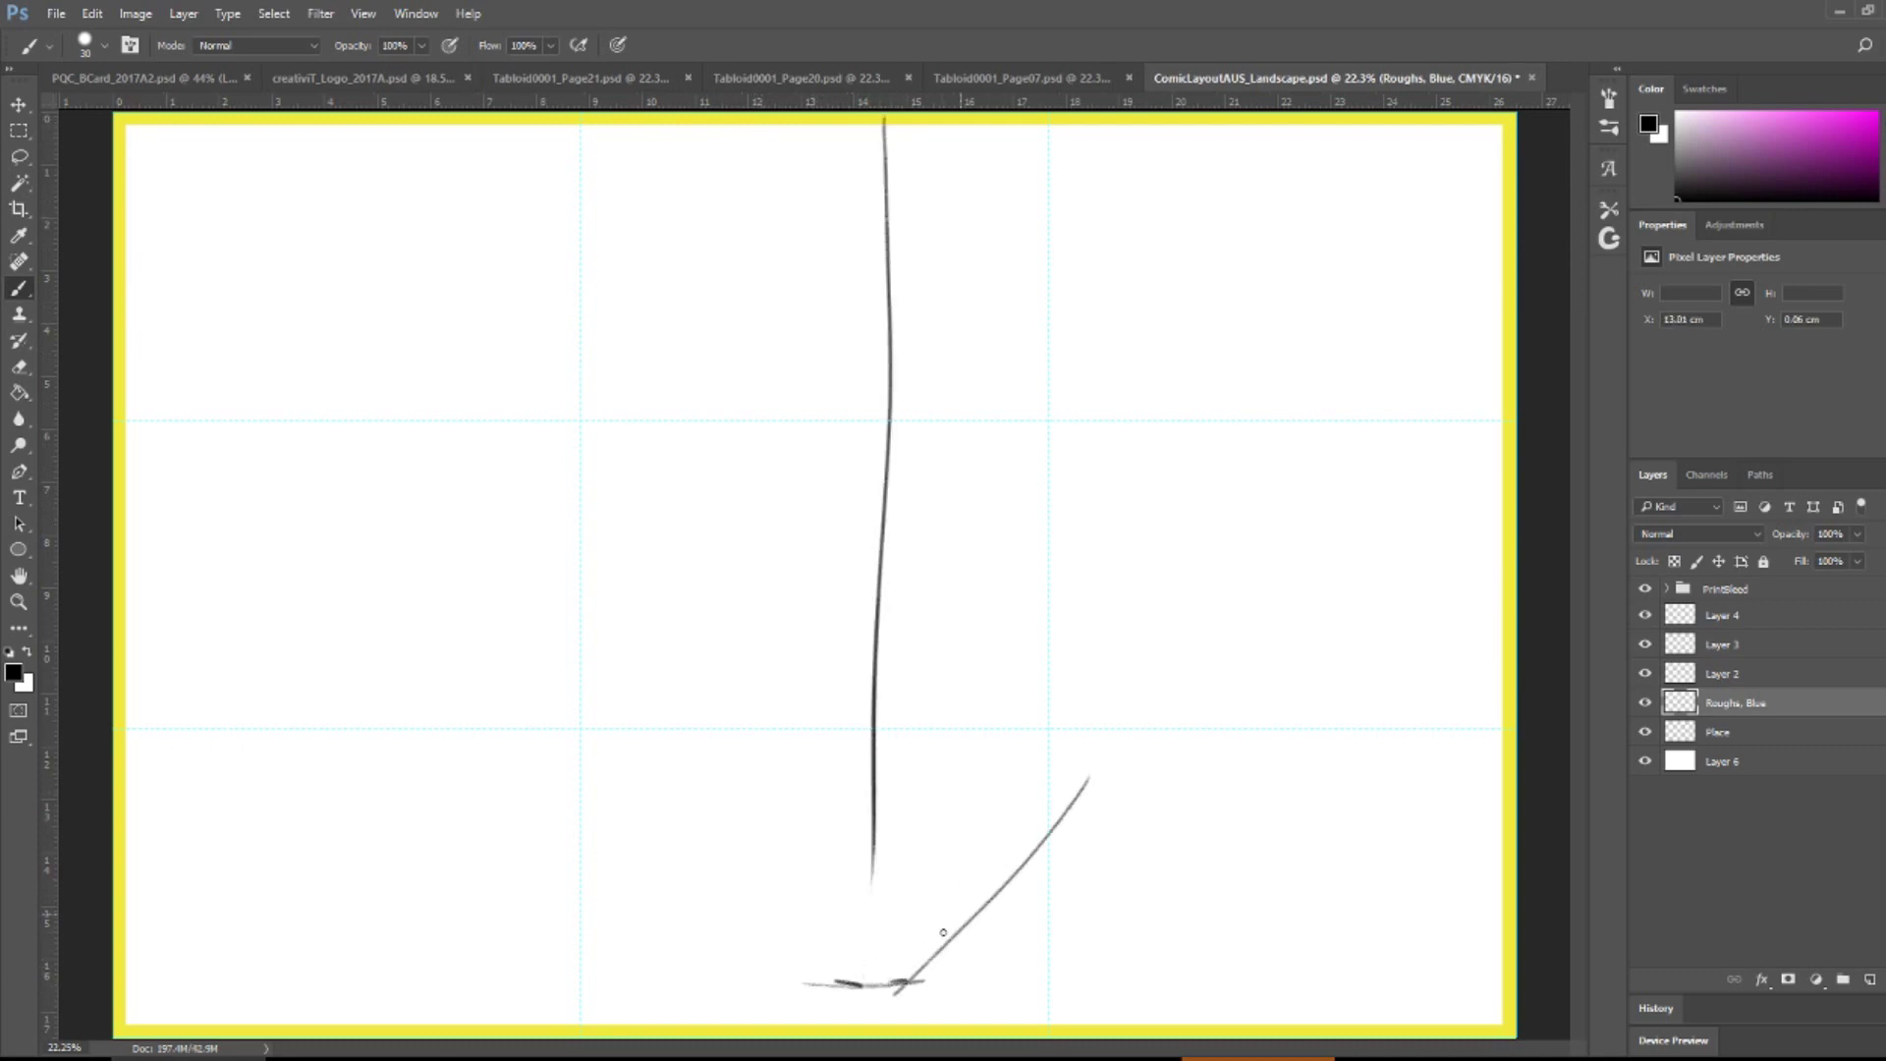
drag(905, 966, 1127, 725)
drag(678, 787, 788, 970)
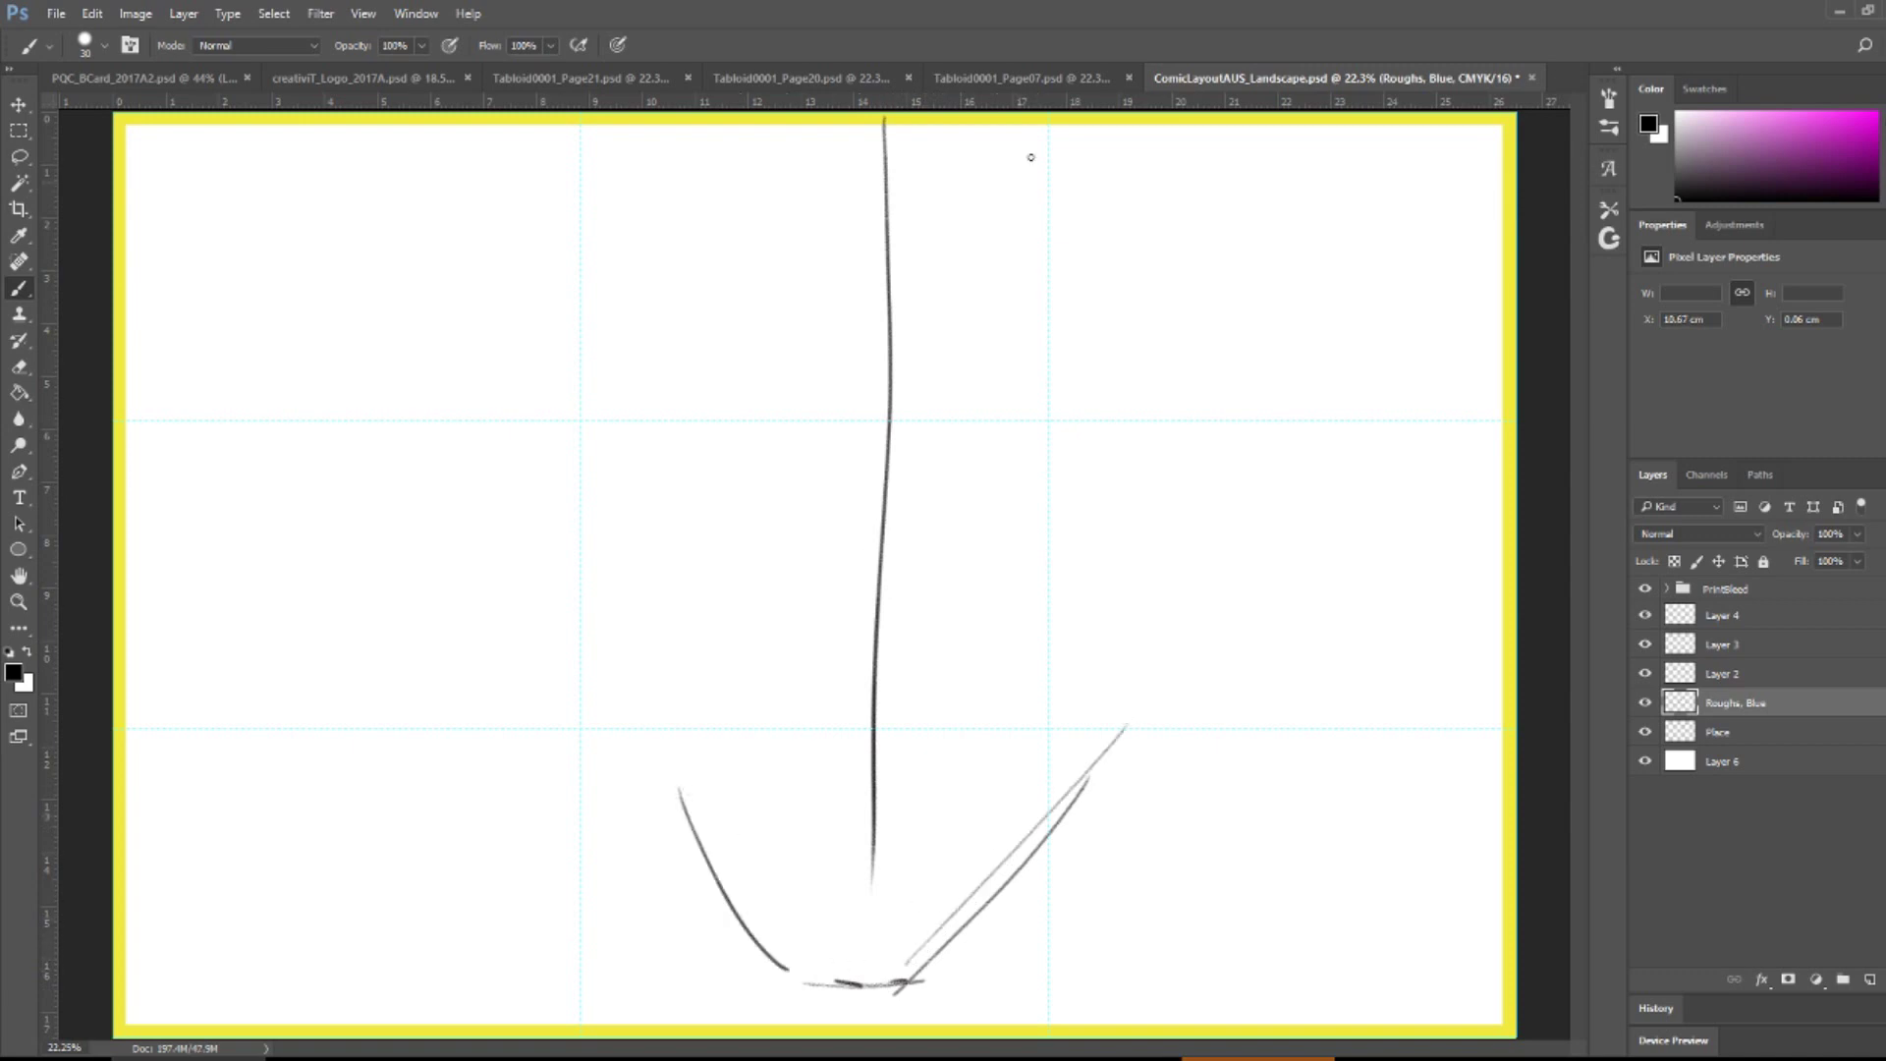
drag(1152, 133, 1153, 480)
mouse_move(590, 438)
mouse_down()
mouse_move(1130, 437)
mouse_move(1176, 404)
mouse_move(1172, 427)
mouse_move(701, 435)
mouse_up()
drag(562, 425, 1143, 398)
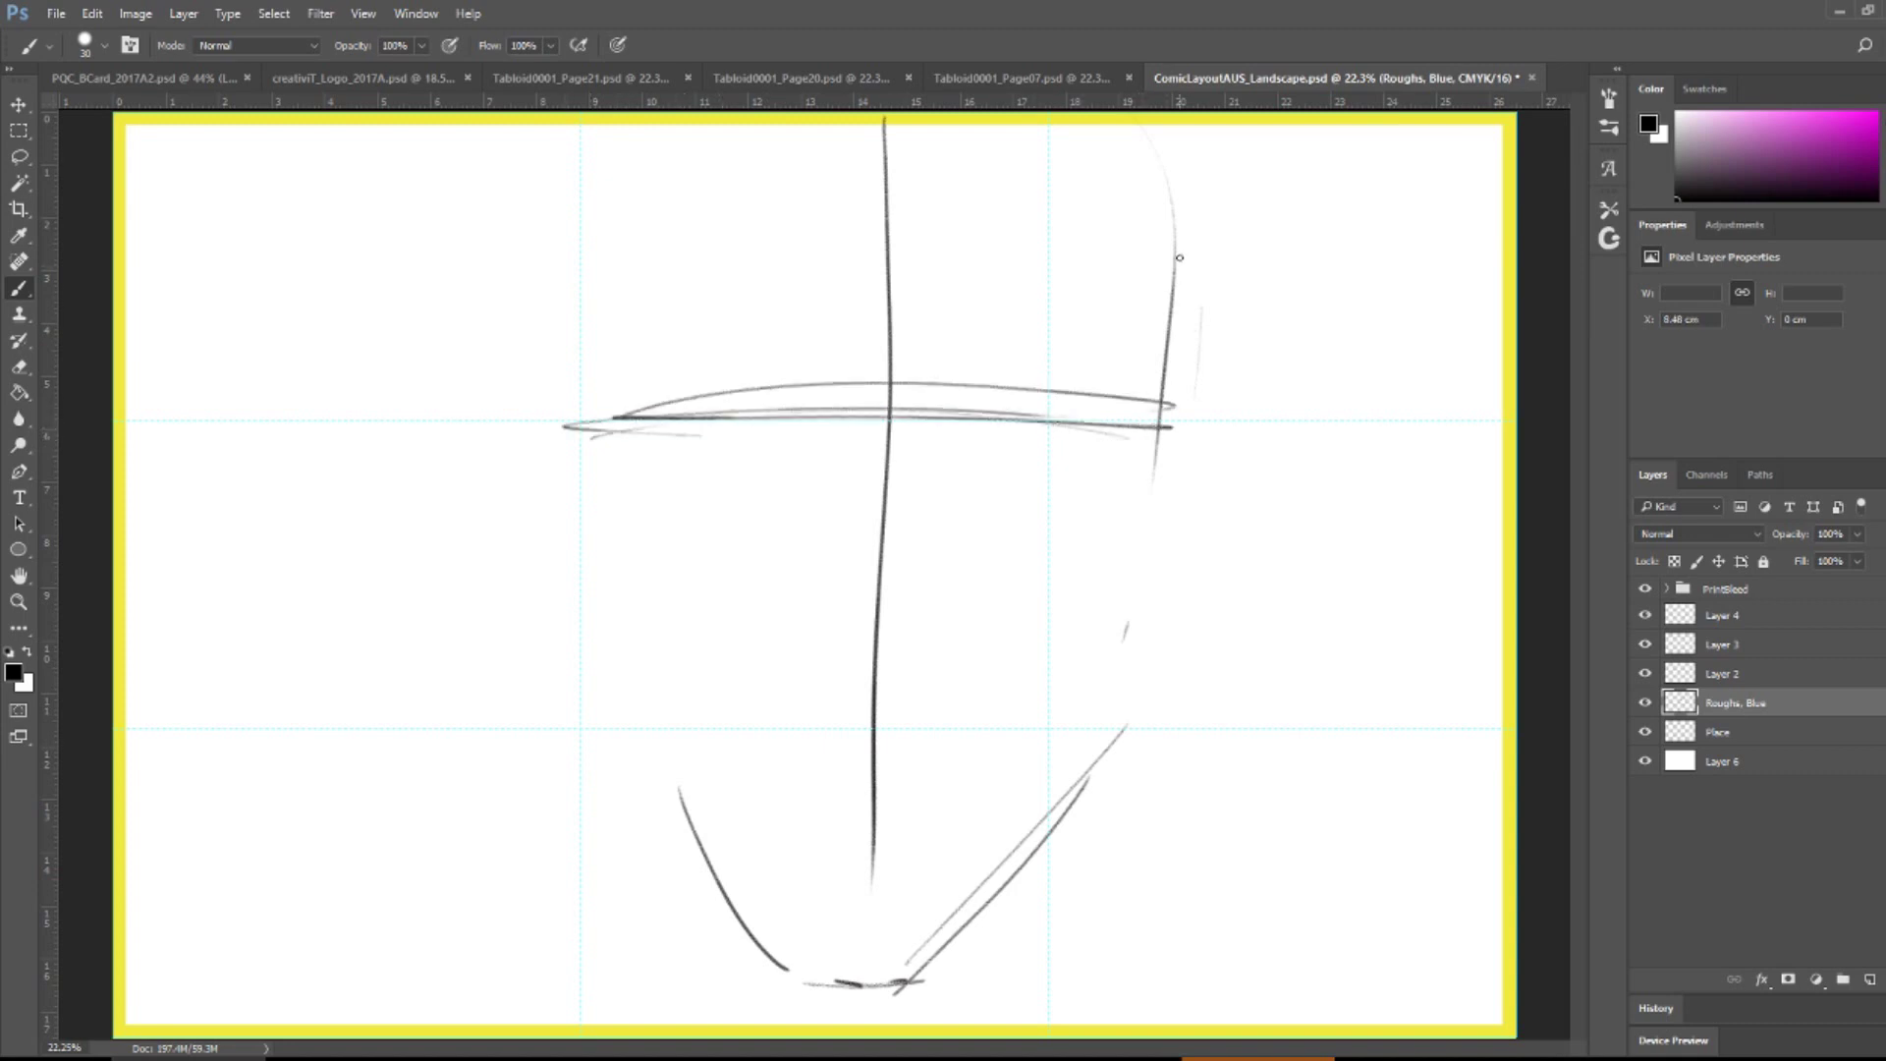
- Build up the right side of the skull with overlapping strokes, continuing past the brow line into the cheek
mouse_move(1162, 157)
mouse_down()
mouse_move(1164, 460)
mouse_move(1175, 351)
mouse_up()
drag(1179, 162, 1184, 395)
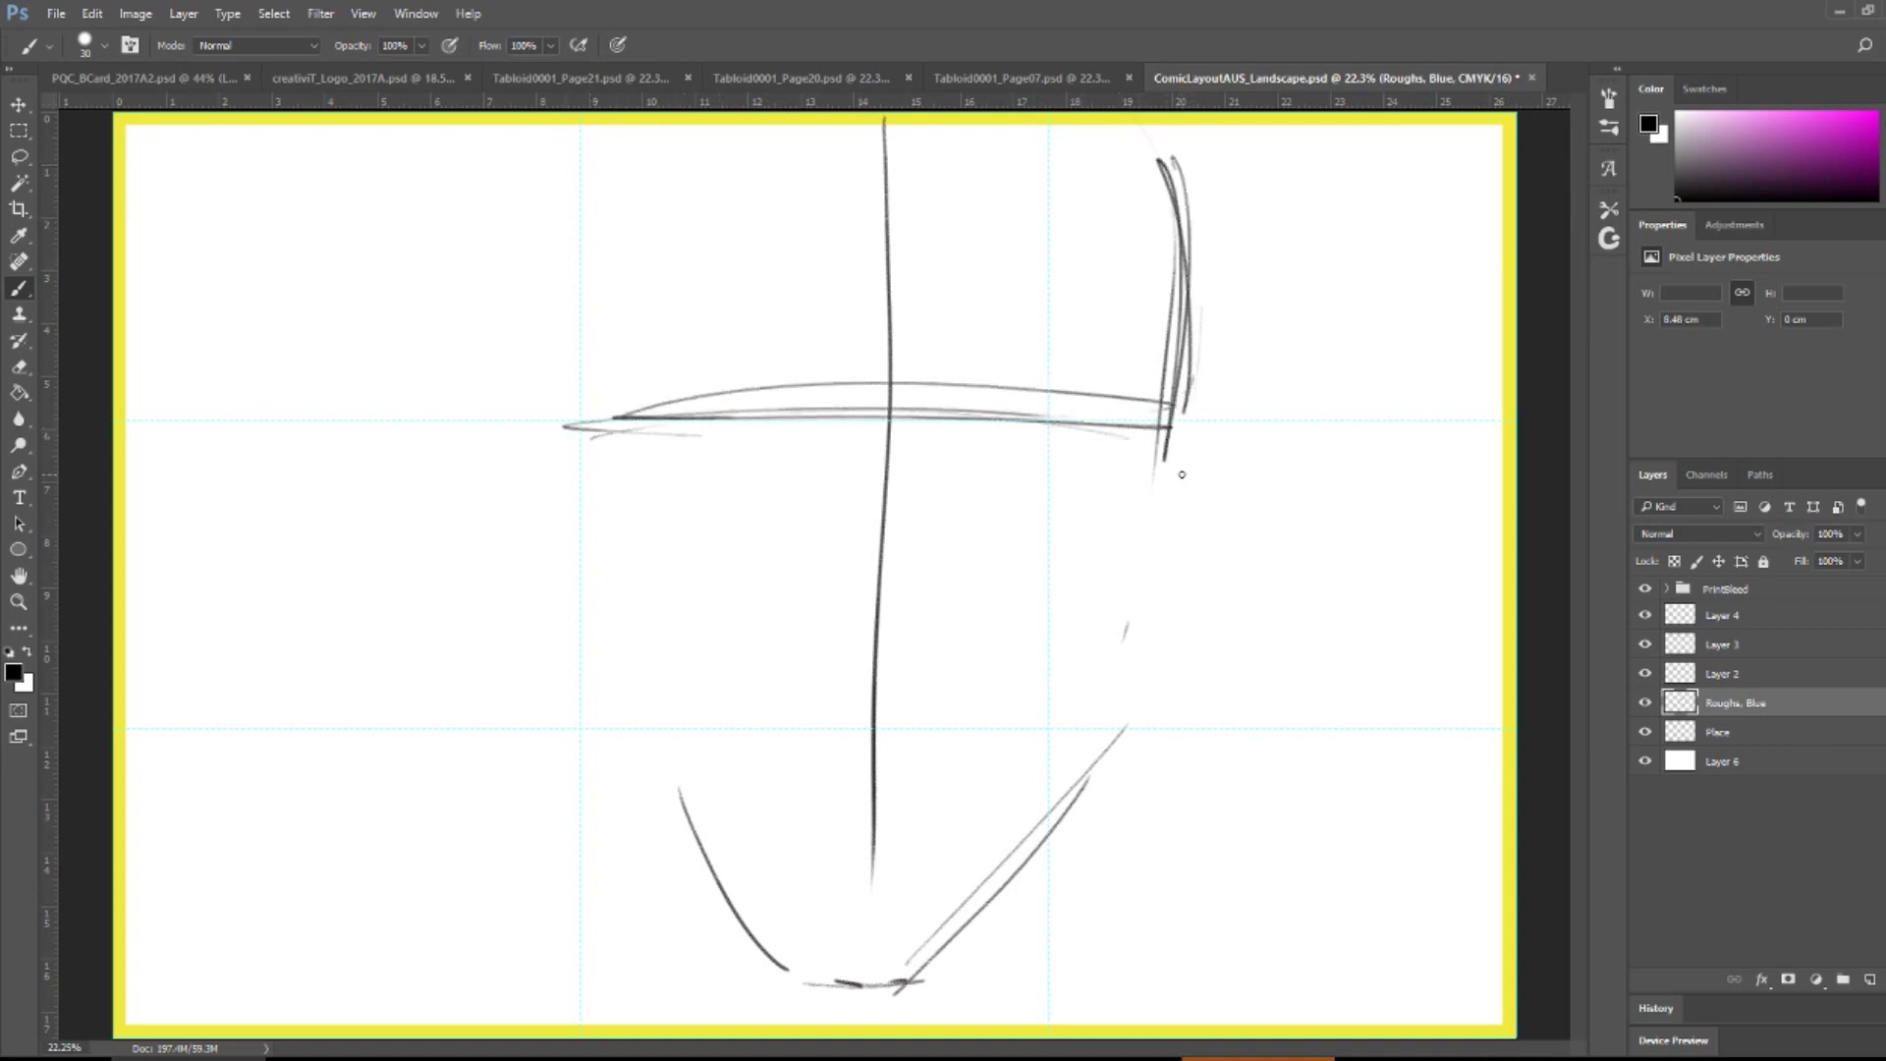
mouse_move(1165, 159)
mouse_down()
mouse_move(1180, 469)
mouse_move(1149, 562)
mouse_up()
drag(1174, 301, 1143, 426)
drag(1179, 238, 1172, 339)
drag(1151, 126, 1170, 377)
drag(1171, 444, 1061, 678)
- Sketch the left side of the skull and curve it inward below the brow line to form the cheek
drag(588, 133, 570, 393)
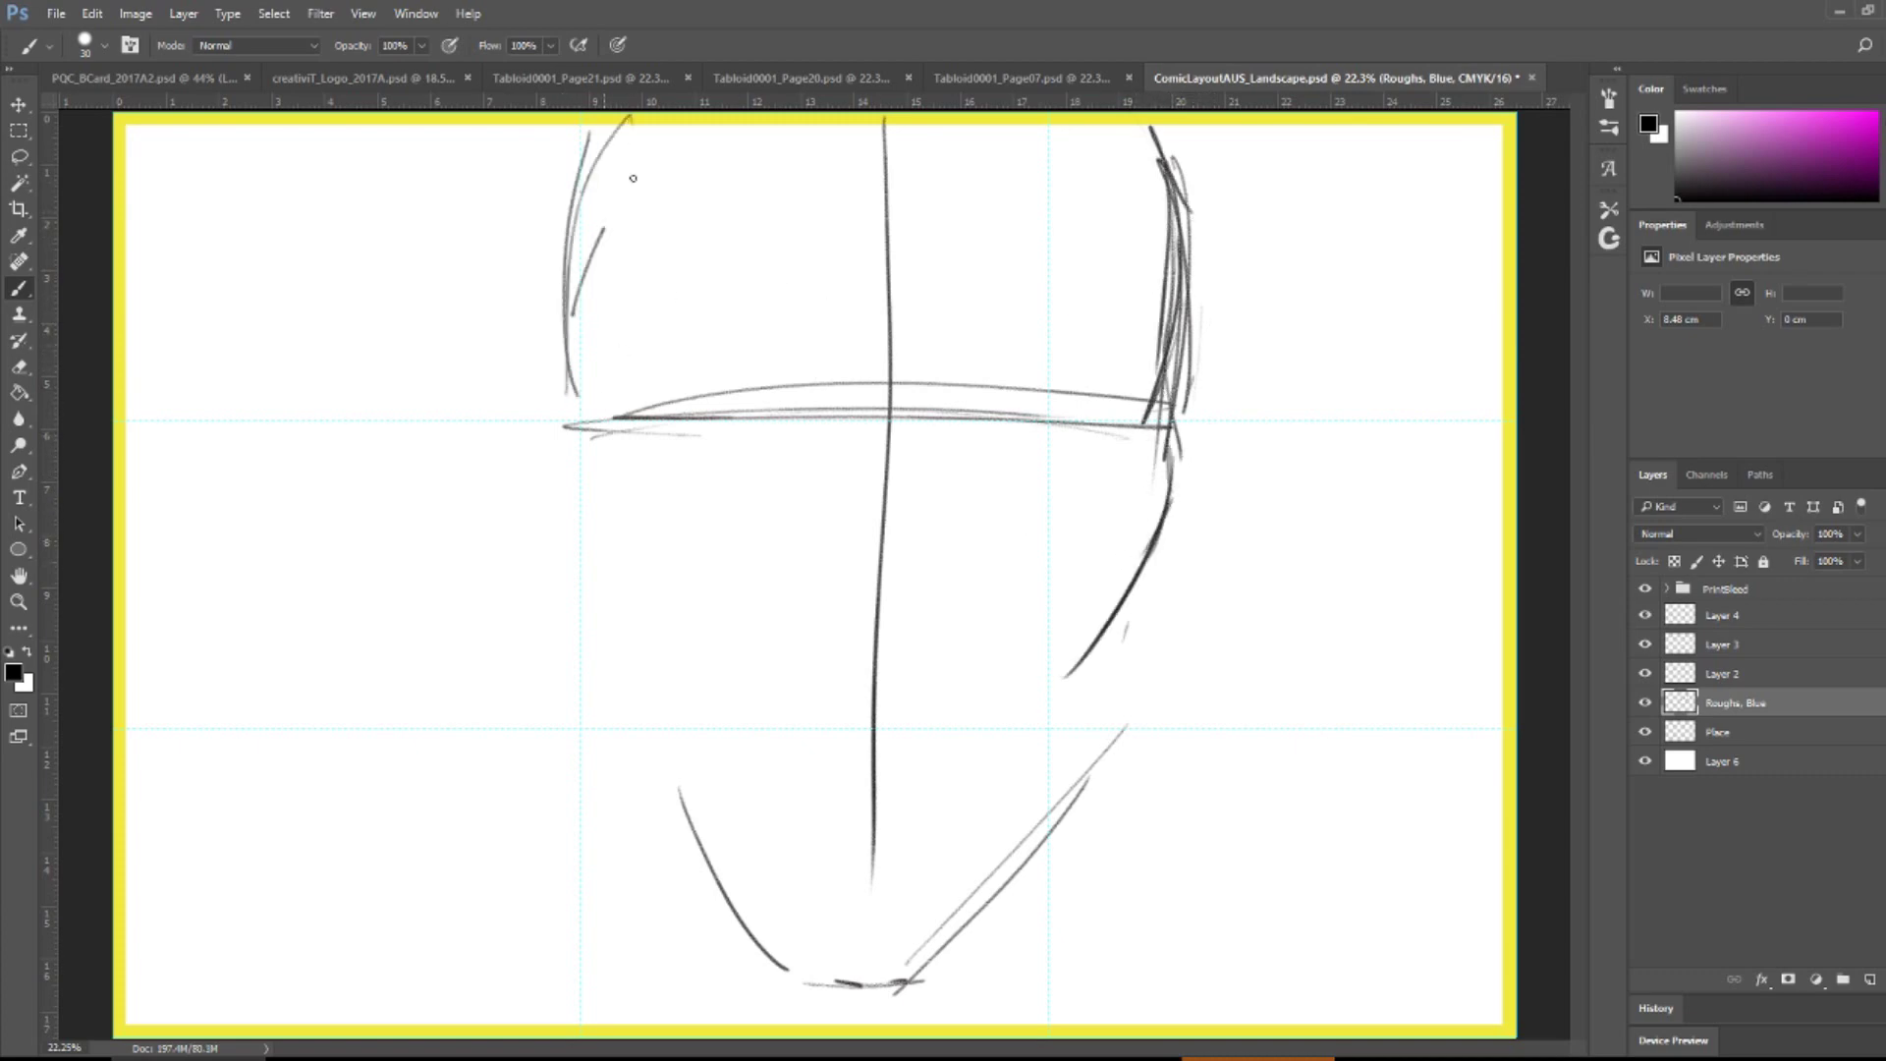
drag(675, 123, 568, 425)
drag(581, 329, 634, 639)
drag(592, 507, 645, 648)
drag(582, 553, 698, 727)
- Rough in the left jaw with a slanted line up from the chin and near-vertical strokes below the cheek
drag(775, 972, 621, 779)
drag(699, 874, 656, 798)
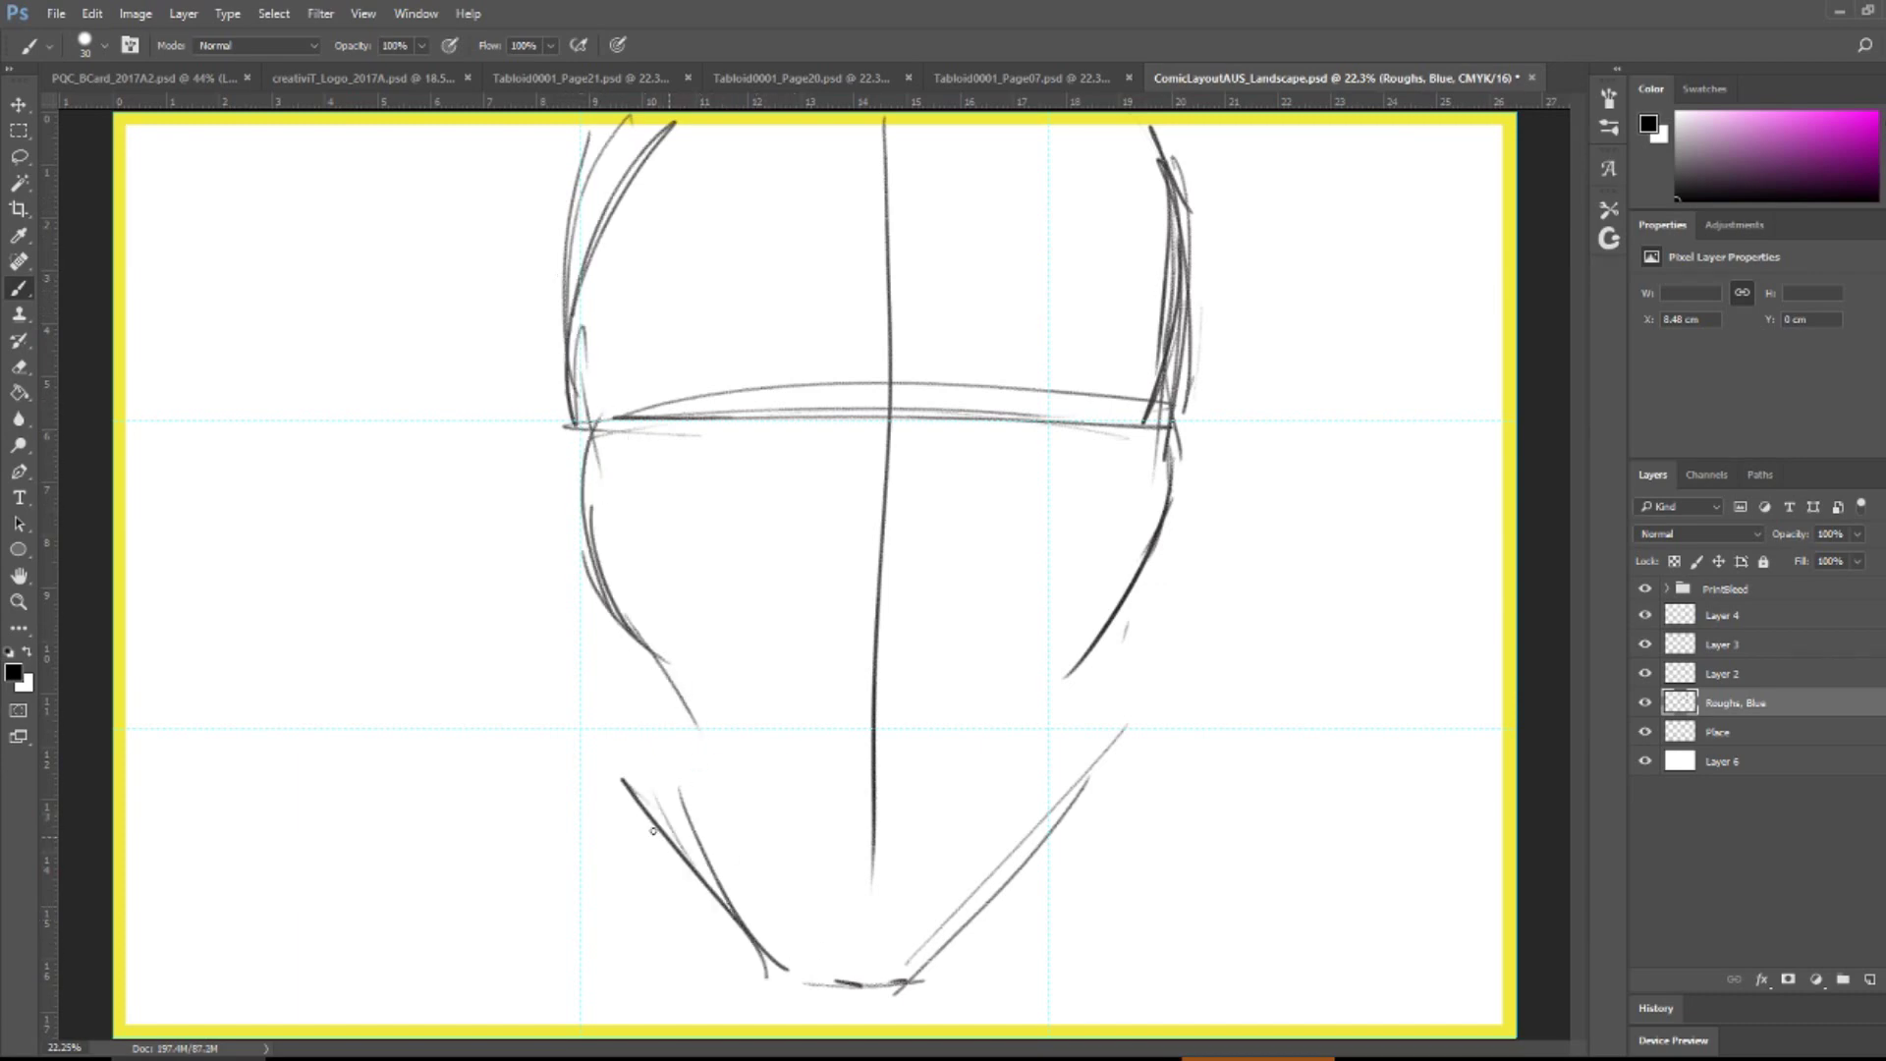
drag(635, 631, 654, 854)
drag(616, 619, 632, 813)
drag(619, 614, 624, 781)
drag(617, 593, 610, 774)
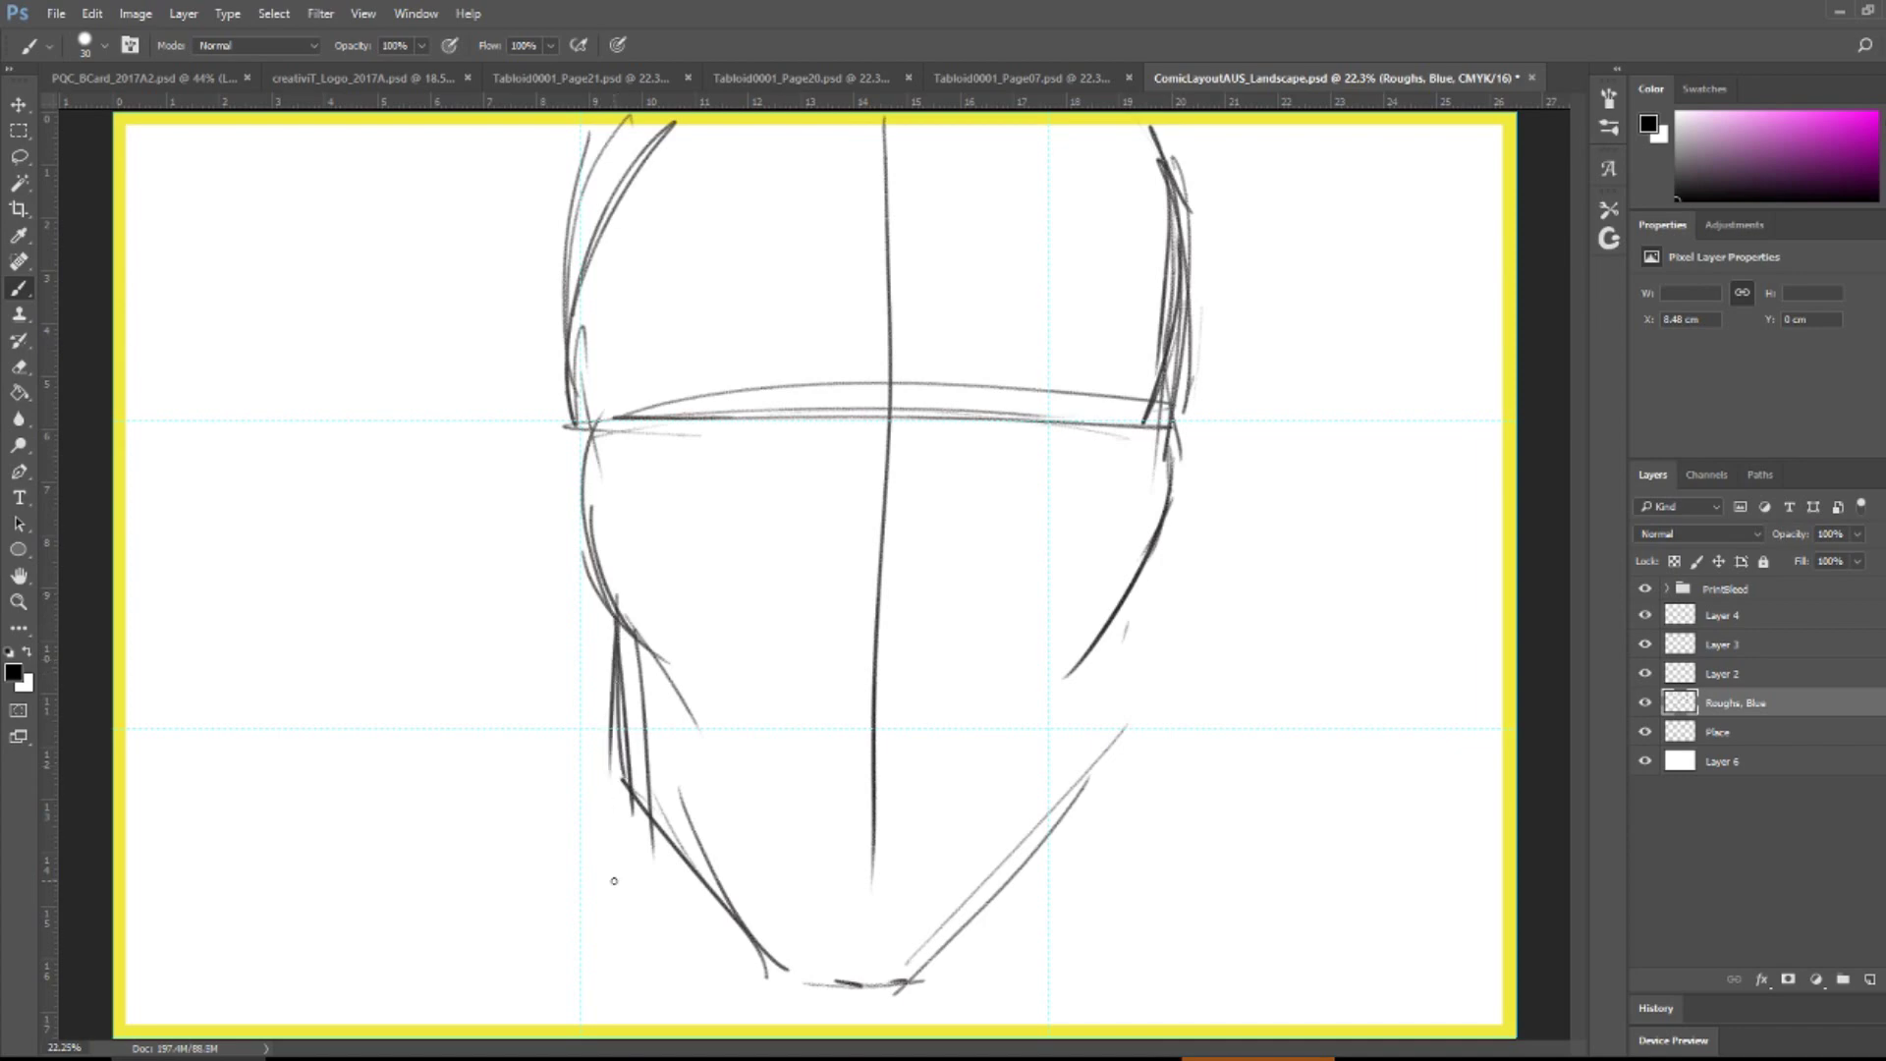
- Rough in the right jaw with near-vertical strokes from the cheek down to the slanted jaw line
drag(1130, 595, 1091, 763)
drag(1117, 601, 1086, 788)
drag(1112, 639, 1092, 824)
drag(1105, 754, 1071, 862)
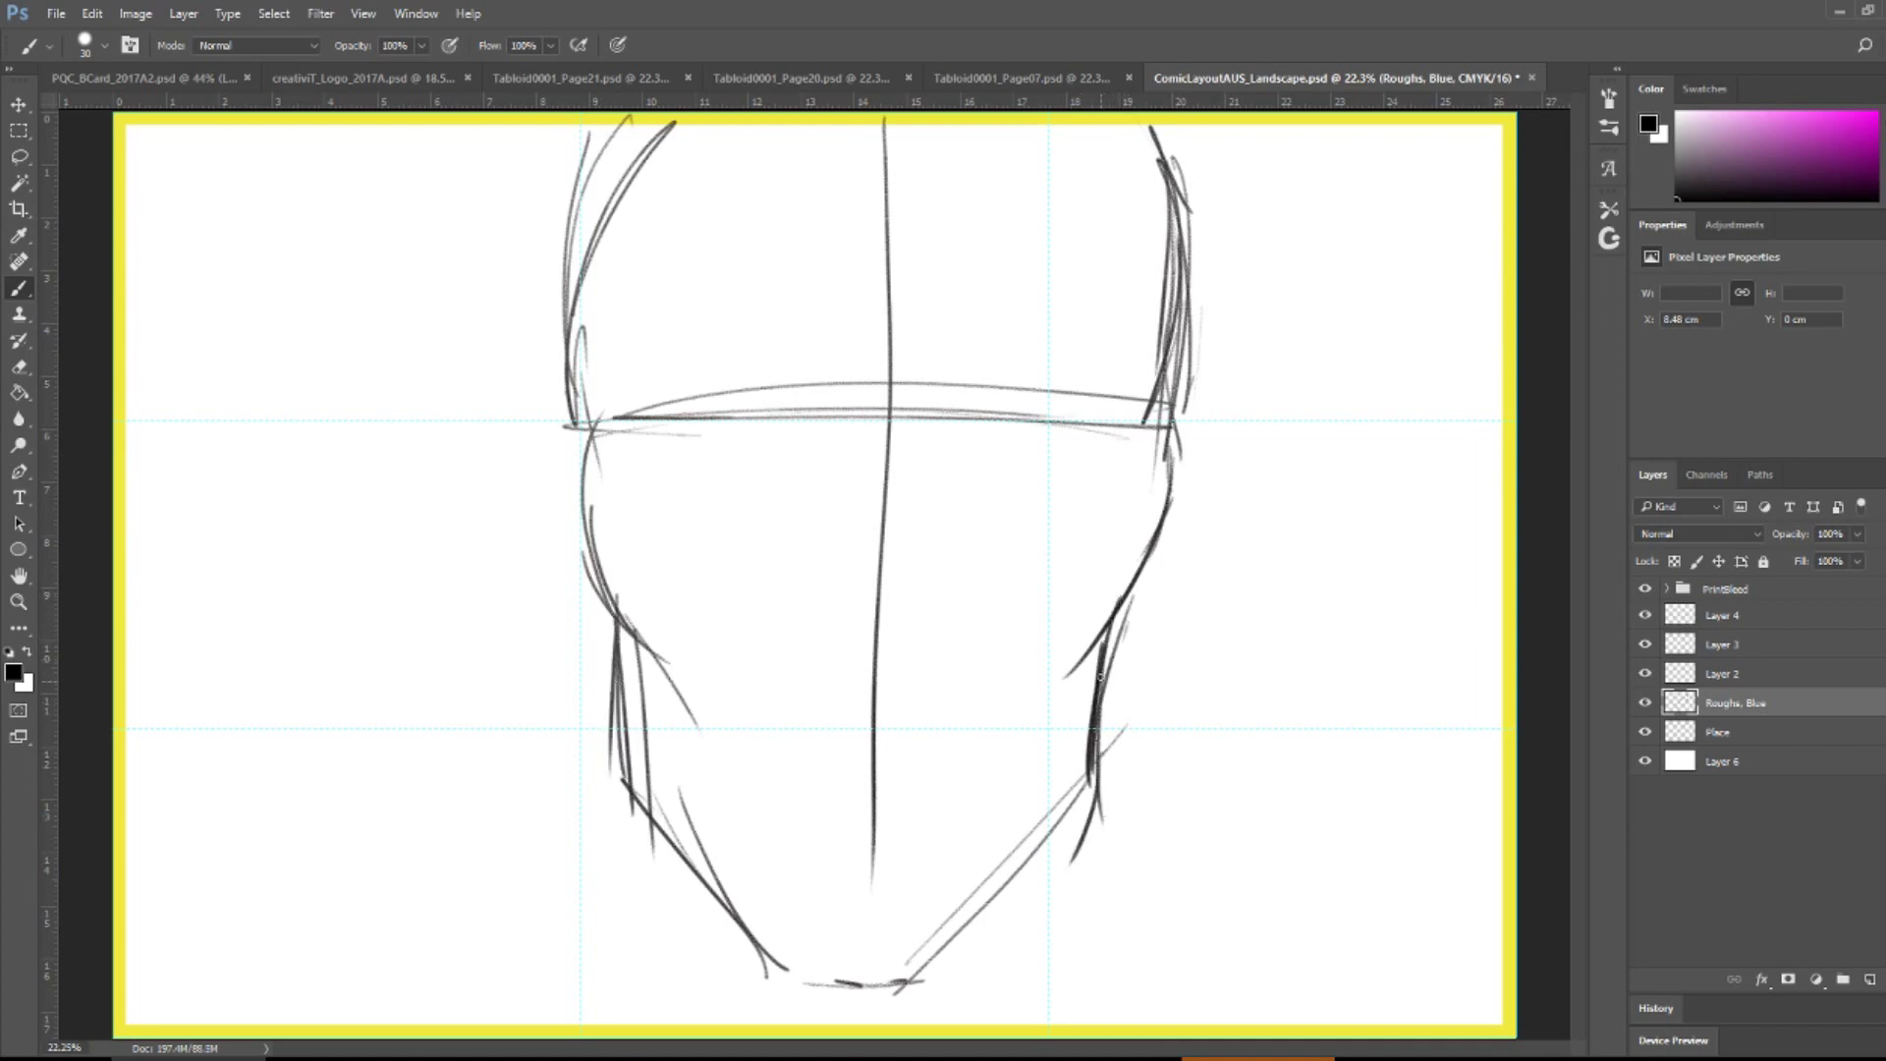
- Square off the chin with a bold base line and add vertical plane strokes along both sides of the lower jaw
mouse_move(784, 979)
mouse_down()
mouse_move(987, 975)
mouse_move(991, 836)
mouse_move(744, 951)
mouse_up()
drag(732, 875, 752, 971)
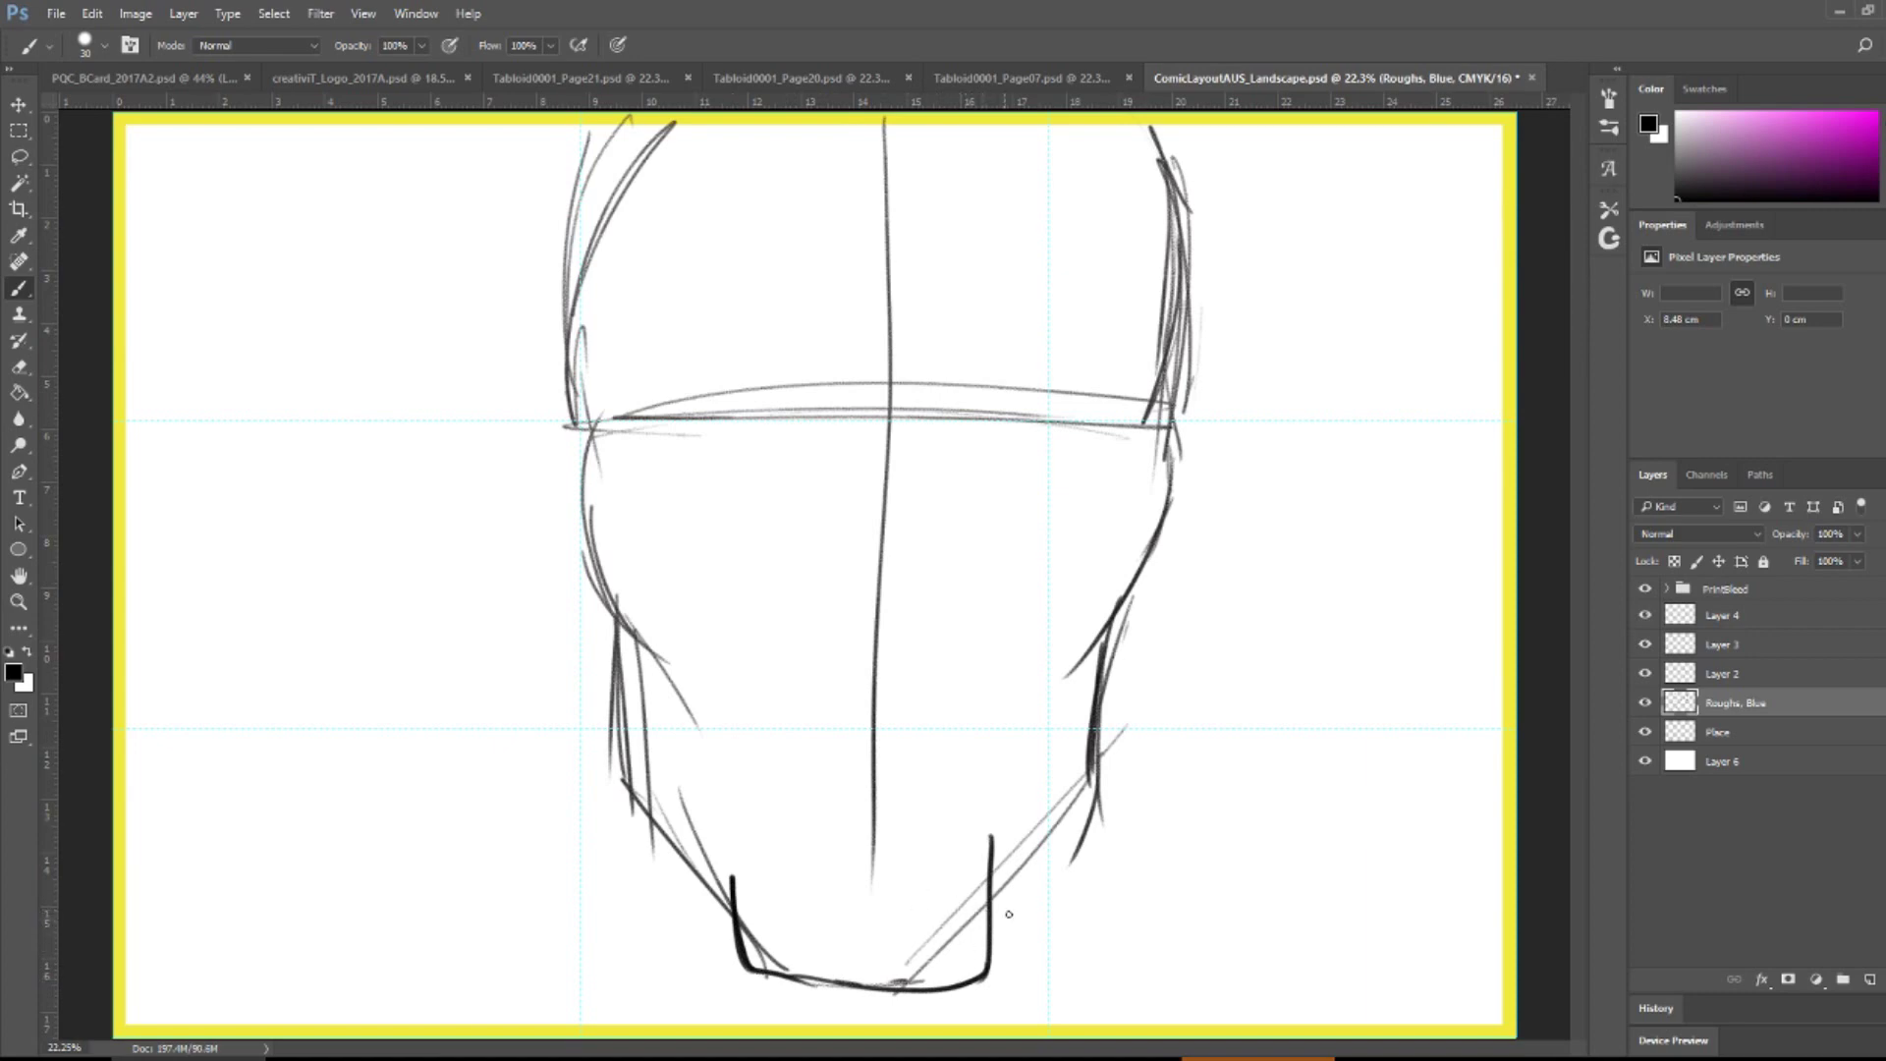
mouse_move(978, 974)
mouse_down()
mouse_move(1012, 890)
mouse_move(1022, 776)
mouse_move(1015, 931)
mouse_move(1036, 762)
mouse_up()
mouse_move(1026, 931)
mouse_down()
mouse_move(1063, 712)
mouse_move(1096, 808)
mouse_up()
drag(728, 946, 651, 798)
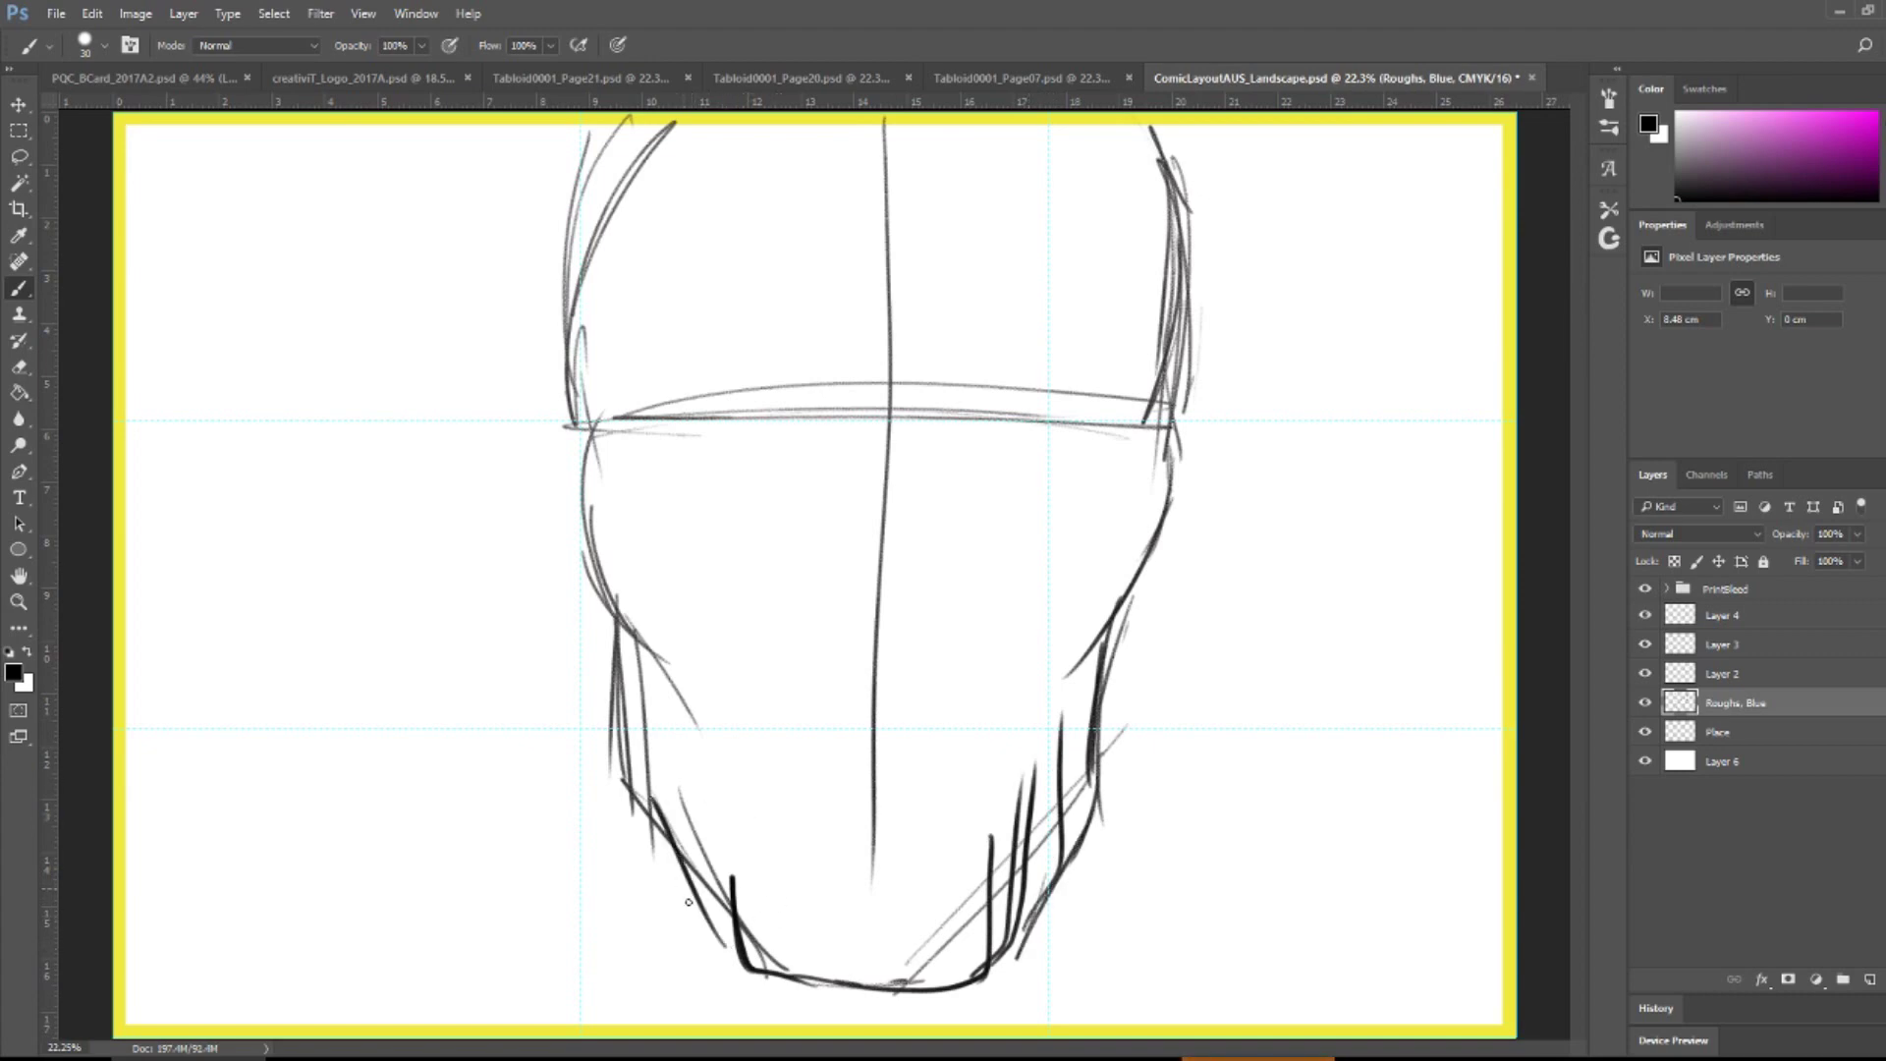
drag(692, 904, 681, 690)
- Draw the nose's underside on the centre line and thicken the curved nostril wings on both sides
mouse_move(864, 643)
mouse_down()
mouse_move(846, 637)
mouse_move(896, 648)
mouse_move(870, 648)
mouse_up()
drag(881, 650, 939, 614)
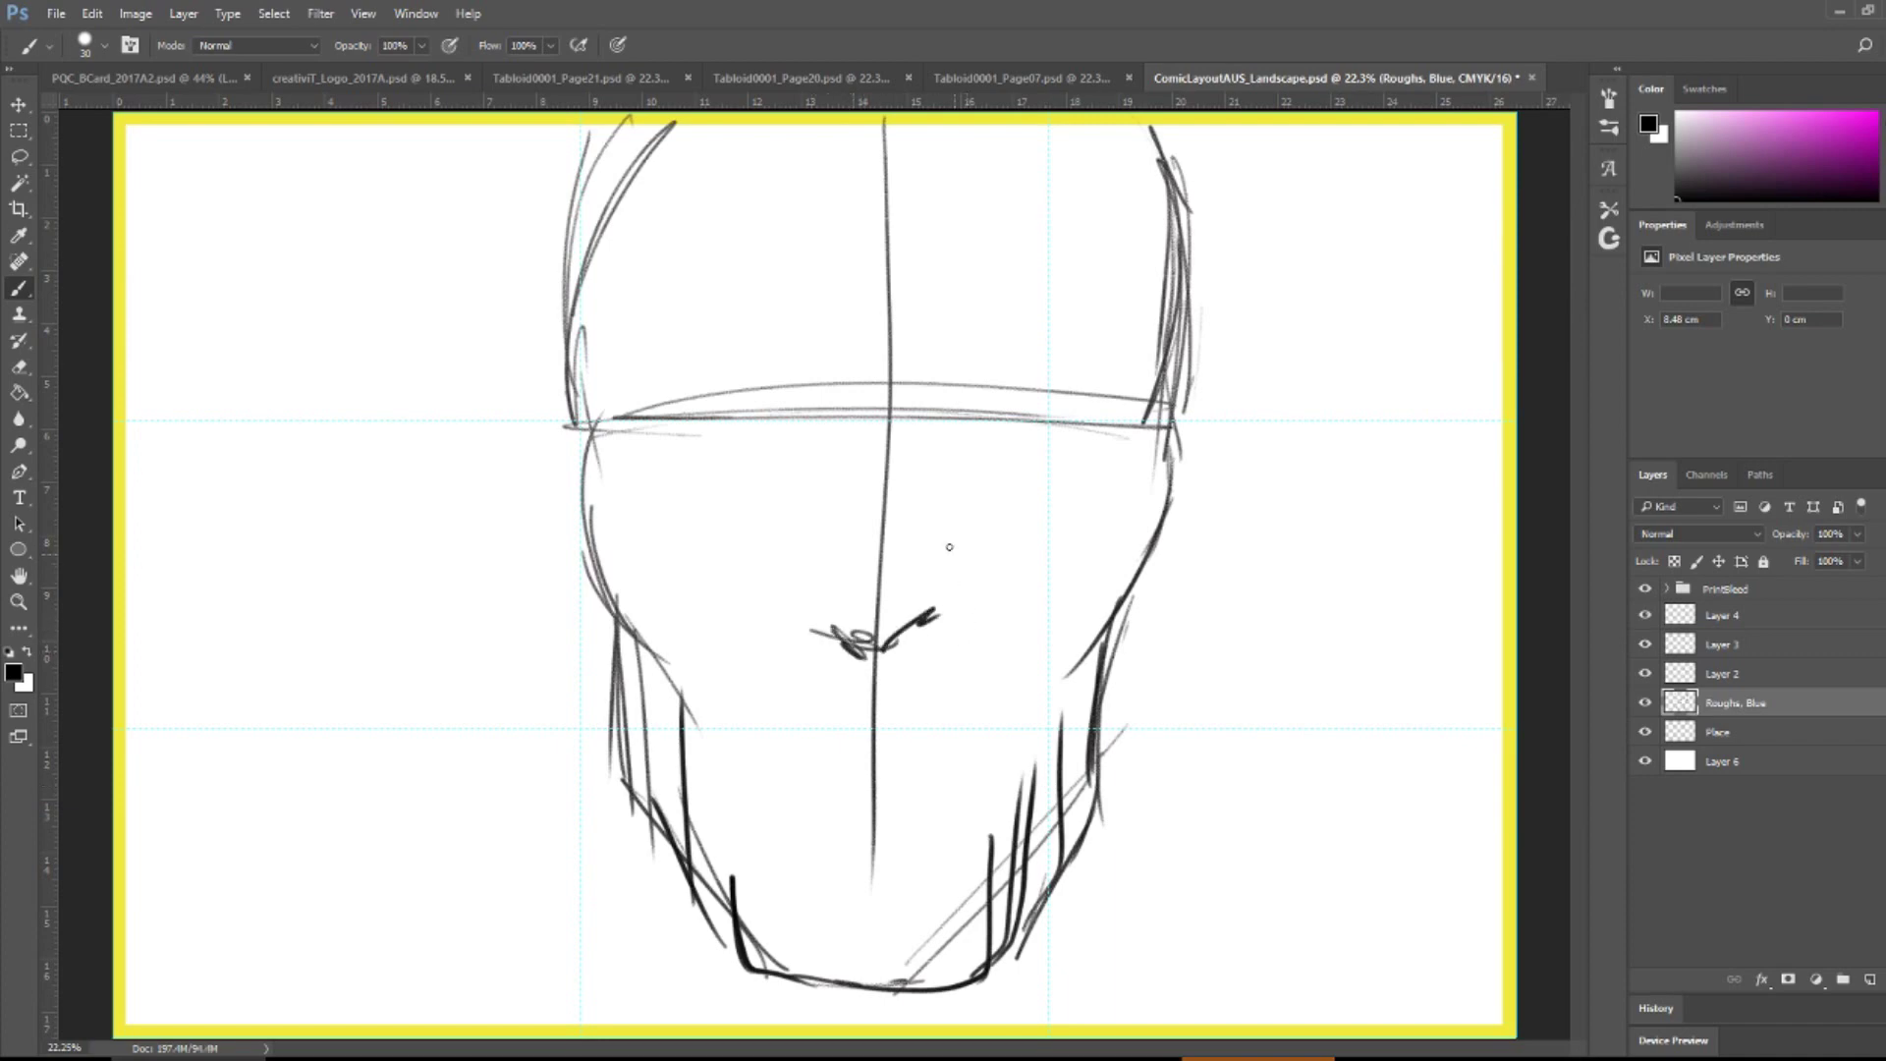
drag(945, 523, 946, 604)
drag(802, 521, 793, 609)
mouse_move(815, 548)
mouse_down()
mouse_move(938, 596)
mouse_move(856, 621)
mouse_move(844, 555)
mouse_move(768, 613)
mouse_move(811, 646)
mouse_up()
mouse_move(928, 628)
mouse_down()
mouse_move(943, 555)
mouse_move(926, 638)
mouse_up()
drag(958, 575, 919, 639)
mouse_move(805, 621)
mouse_down()
mouse_move(874, 647)
mouse_move(914, 617)
mouse_move(804, 619)
mouse_move(827, 637)
mouse_move(802, 625)
mouse_move(938, 611)
mouse_move(930, 631)
mouse_move(965, 589)
mouse_up()
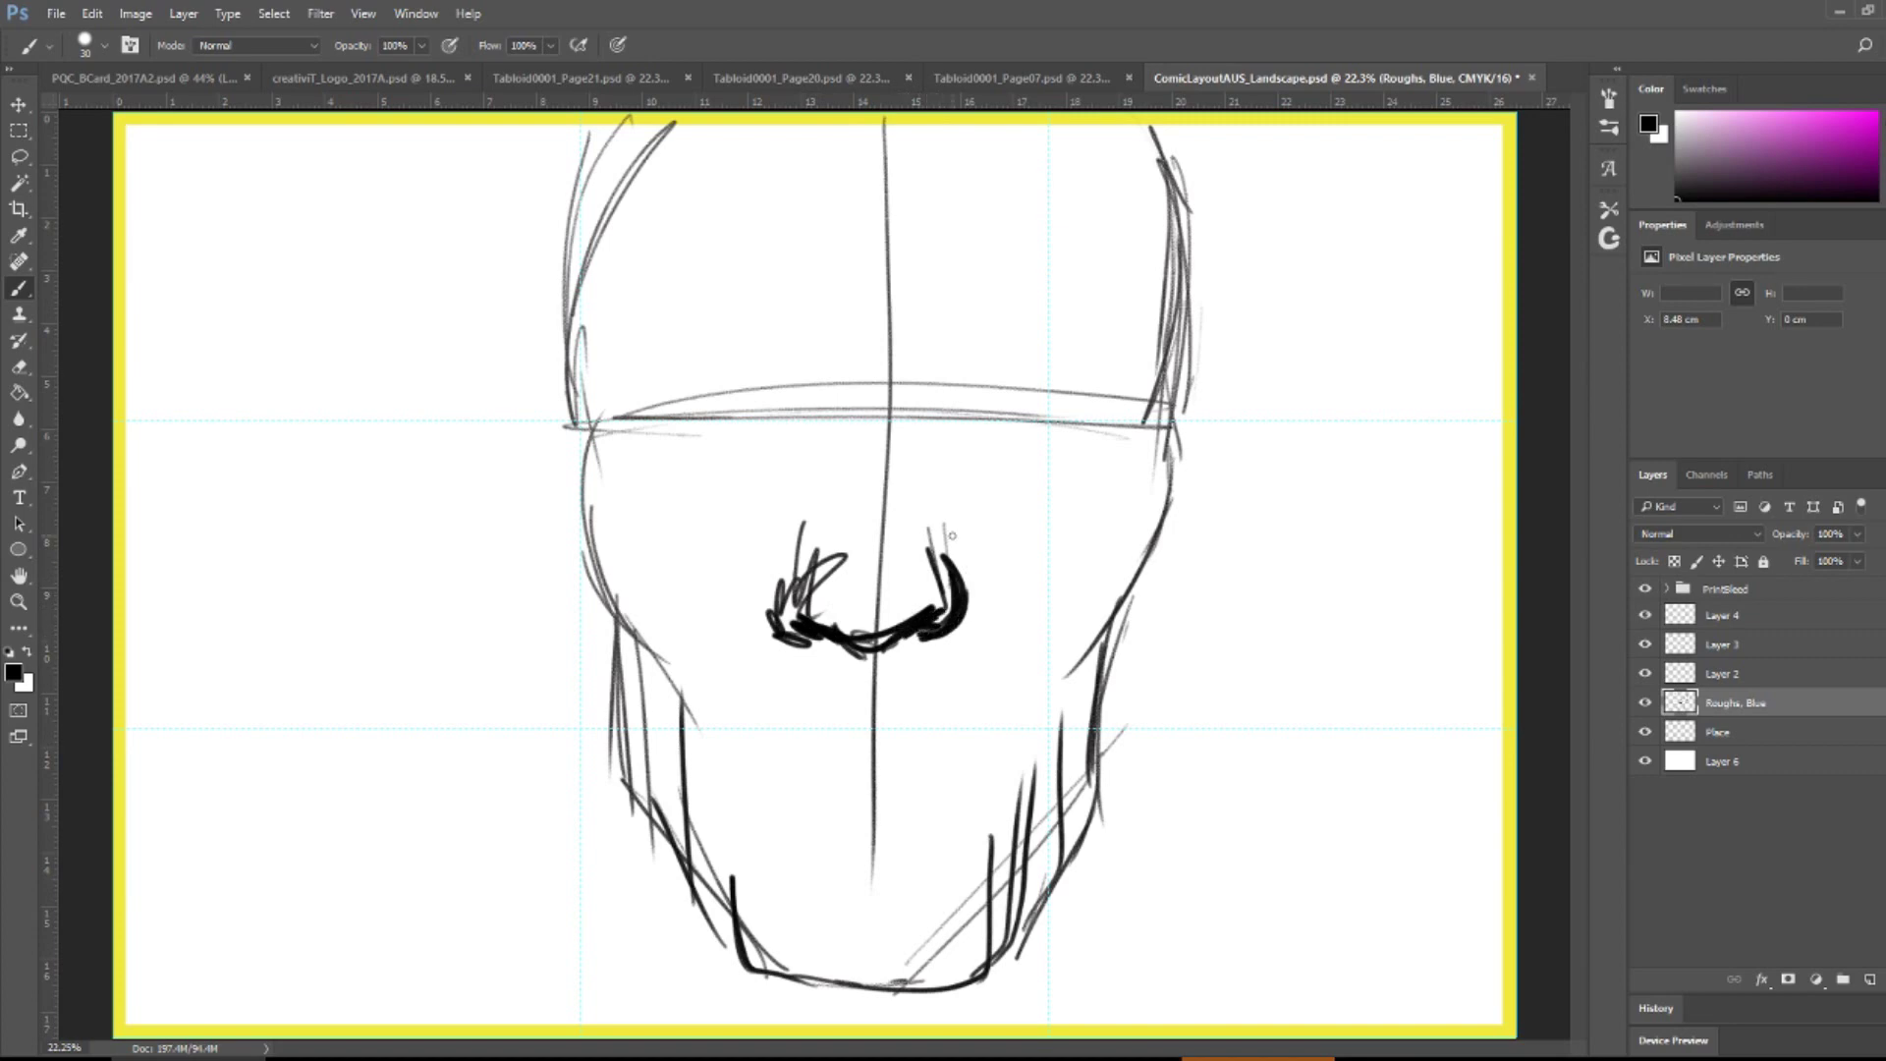
drag(776, 617, 815, 555)
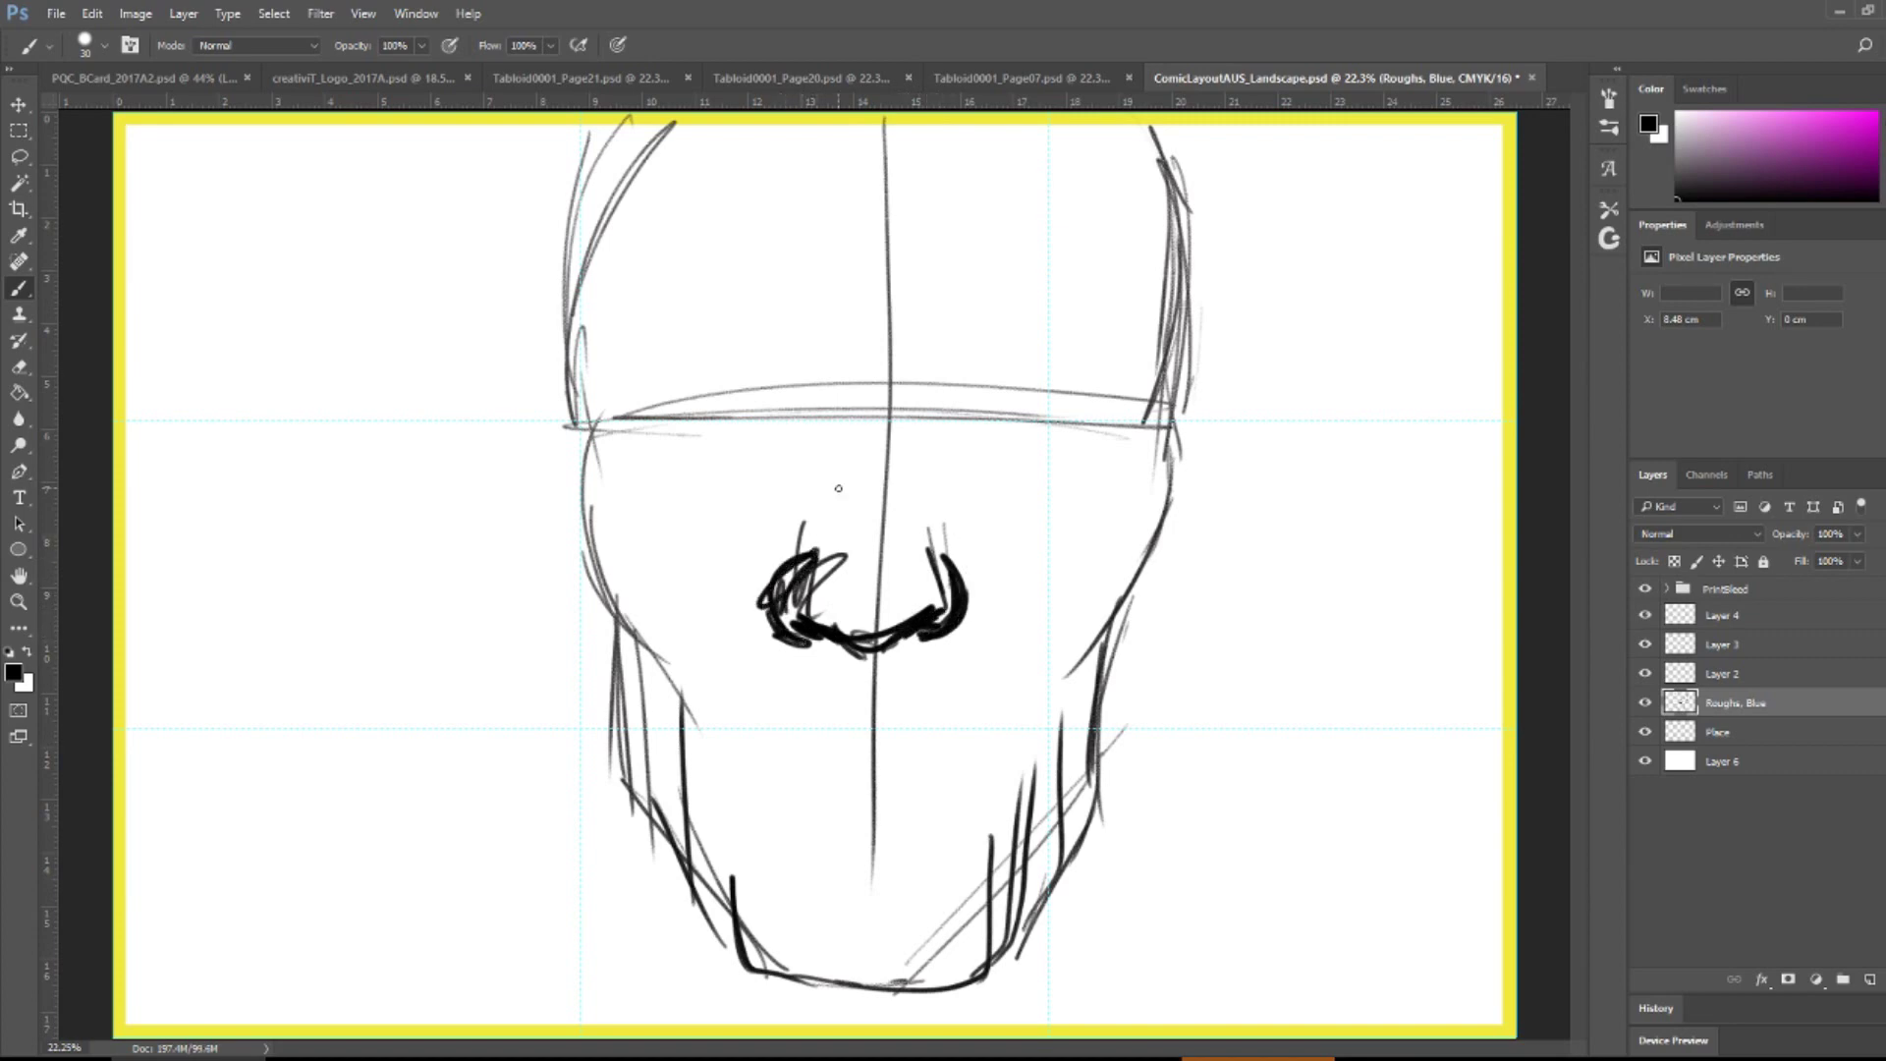
- Draw both sides of the nose bridge up to the brow line and add short frown creases between the eyes
drag(928, 562, 920, 476)
drag(928, 495, 910, 433)
drag(815, 551, 840, 473)
mouse_move(812, 548)
mouse_down()
mouse_move(842, 449)
mouse_move(919, 372)
mouse_up()
drag(845, 448, 813, 374)
drag(851, 430, 818, 379)
- Sketch the philtrum below the nose and draw the mouth with a solid dark upper lip
mouse_move(847, 674)
mouse_down()
mouse_move(851, 717)
mouse_move(890, 719)
mouse_up()
mouse_move(867, 716)
mouse_down()
mouse_move(888, 717)
mouse_move(769, 771)
mouse_move(919, 733)
mouse_move(985, 746)
mouse_up()
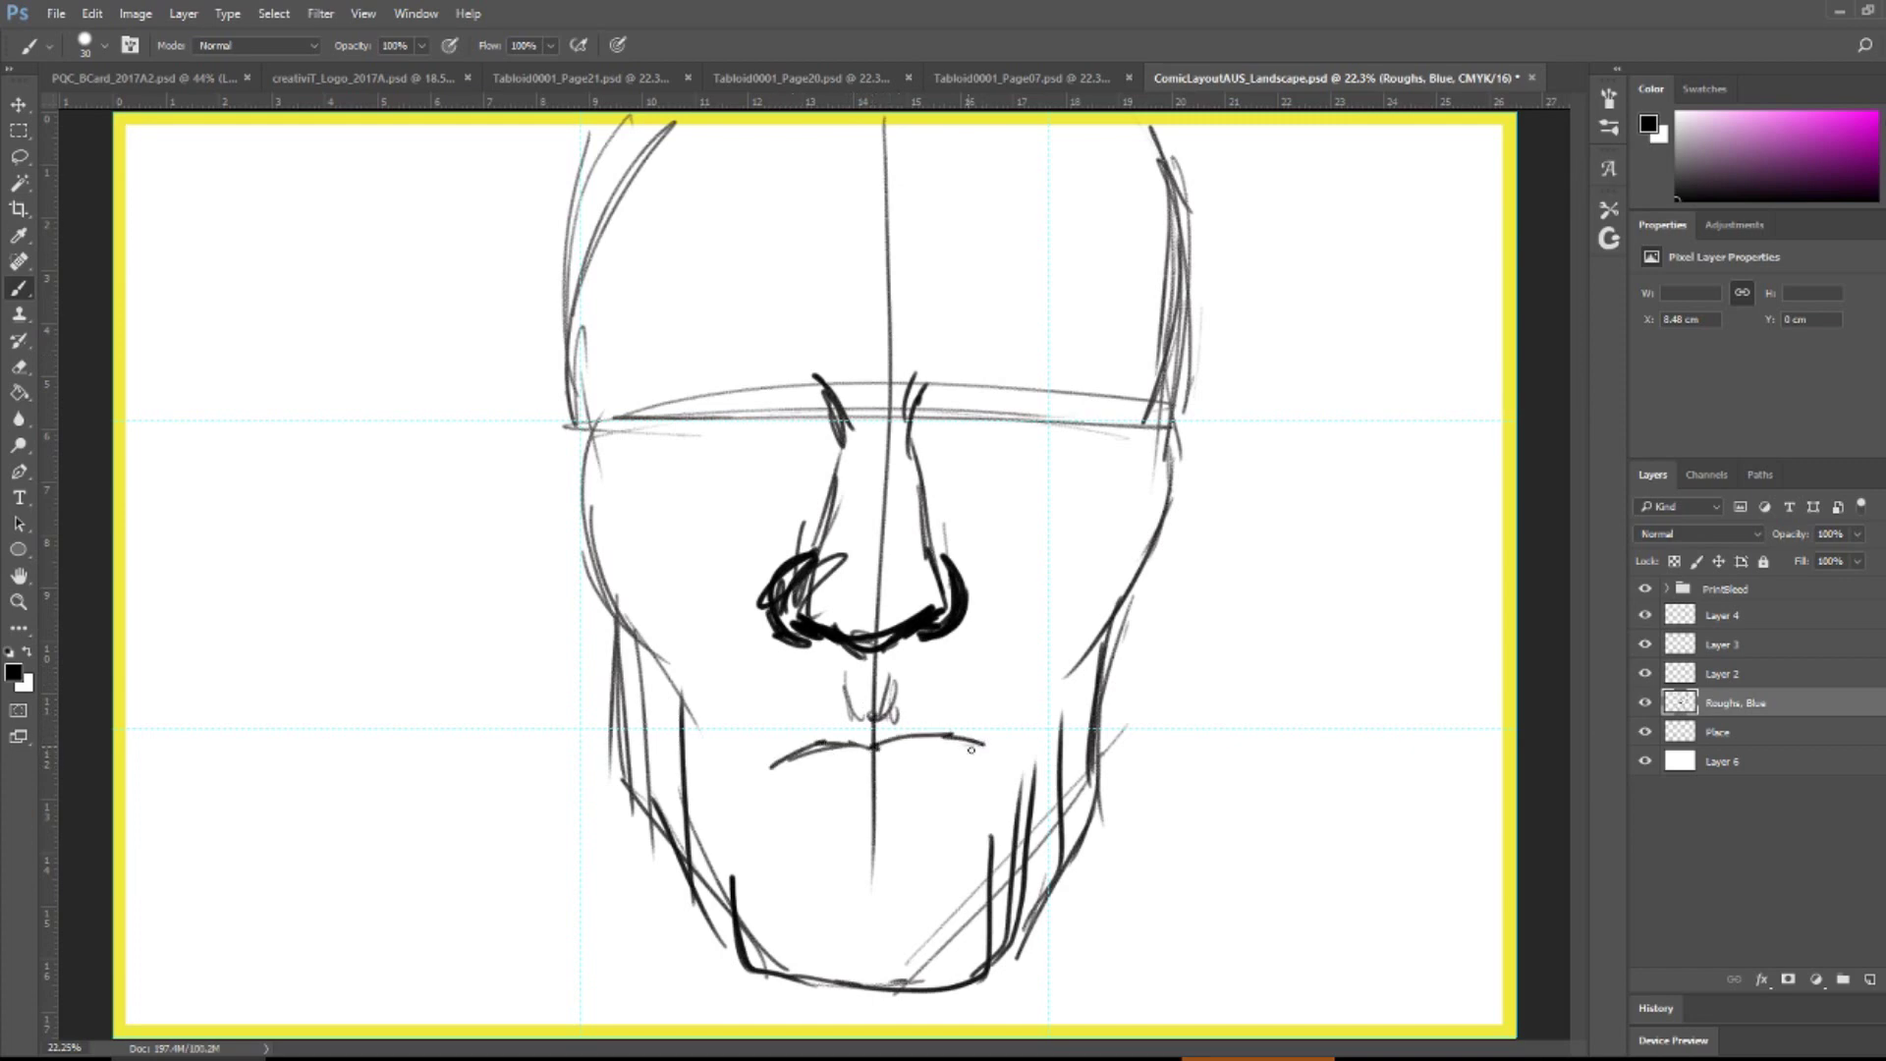
mouse_move(802, 744)
mouse_down()
mouse_move(764, 770)
mouse_move(874, 737)
mouse_move(973, 747)
mouse_move(772, 765)
mouse_move(988, 748)
mouse_up()
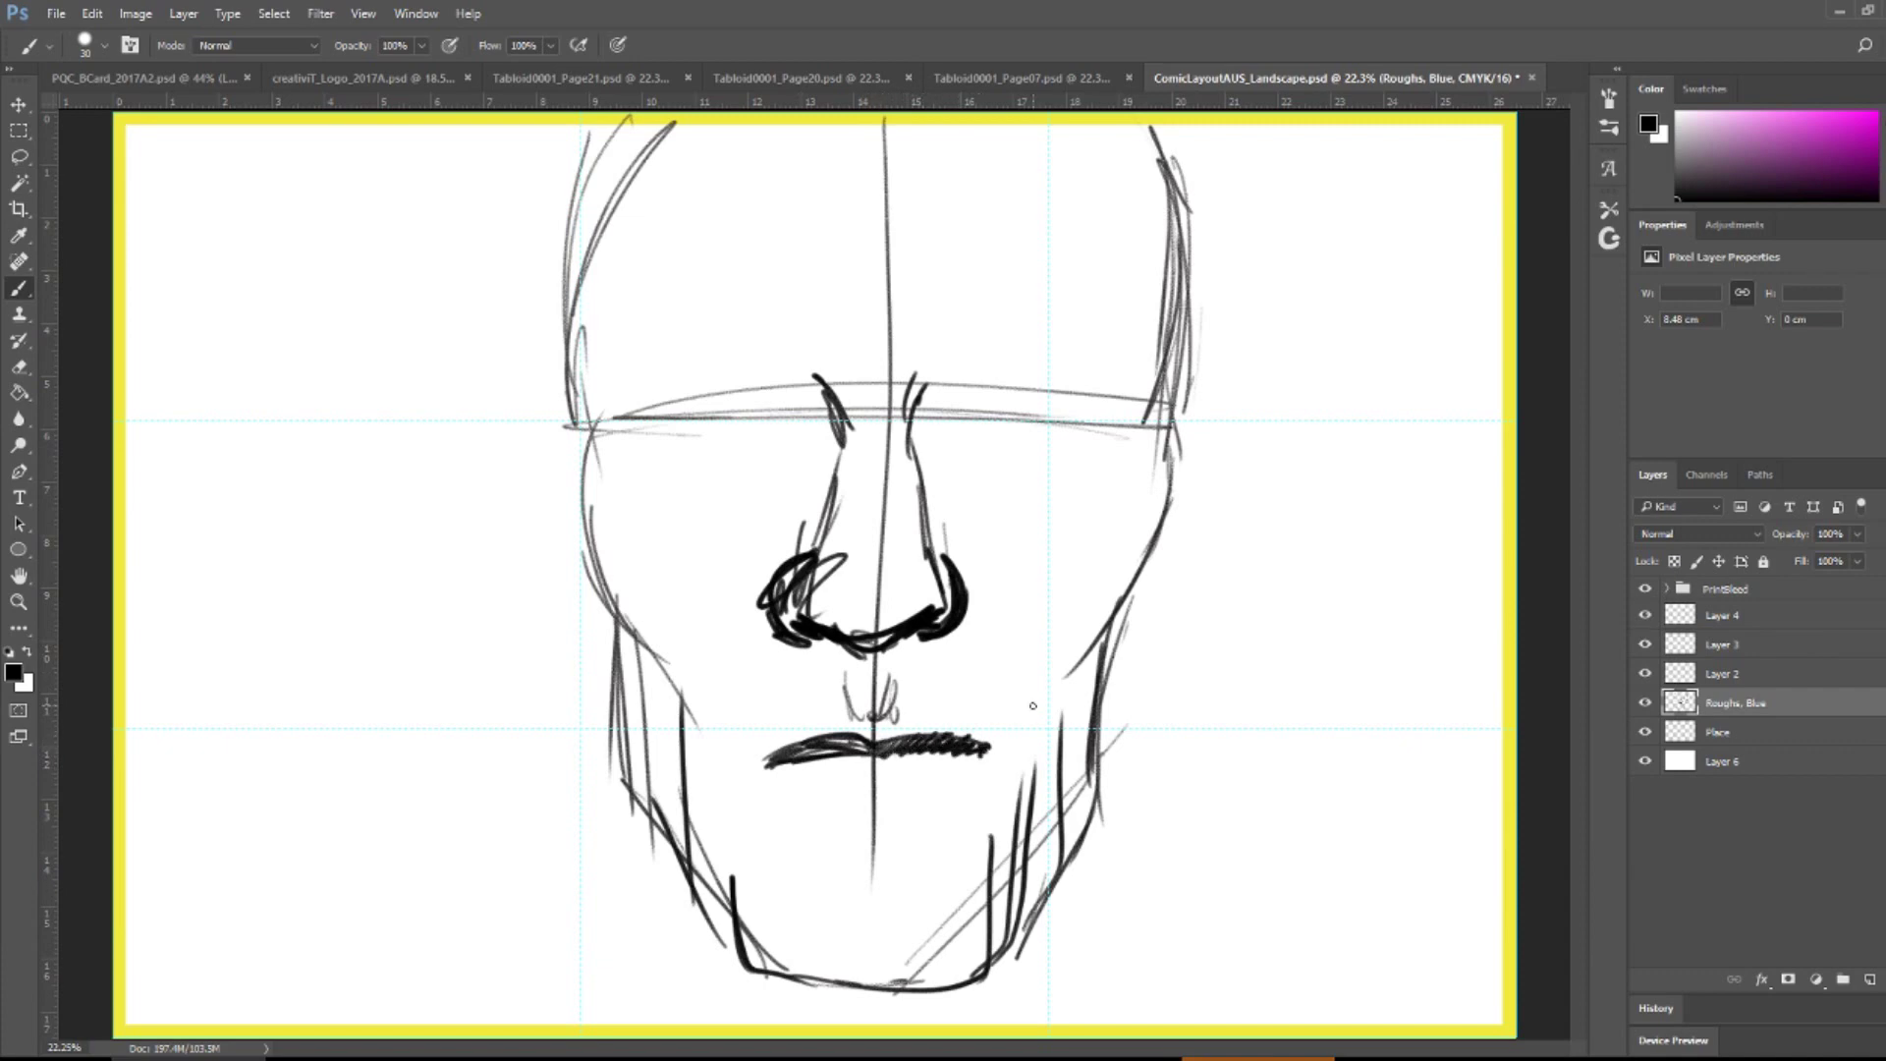
drag(856, 757, 758, 763)
mouse_move(975, 750)
mouse_down()
mouse_move(997, 754)
mouse_move(936, 745)
mouse_up()
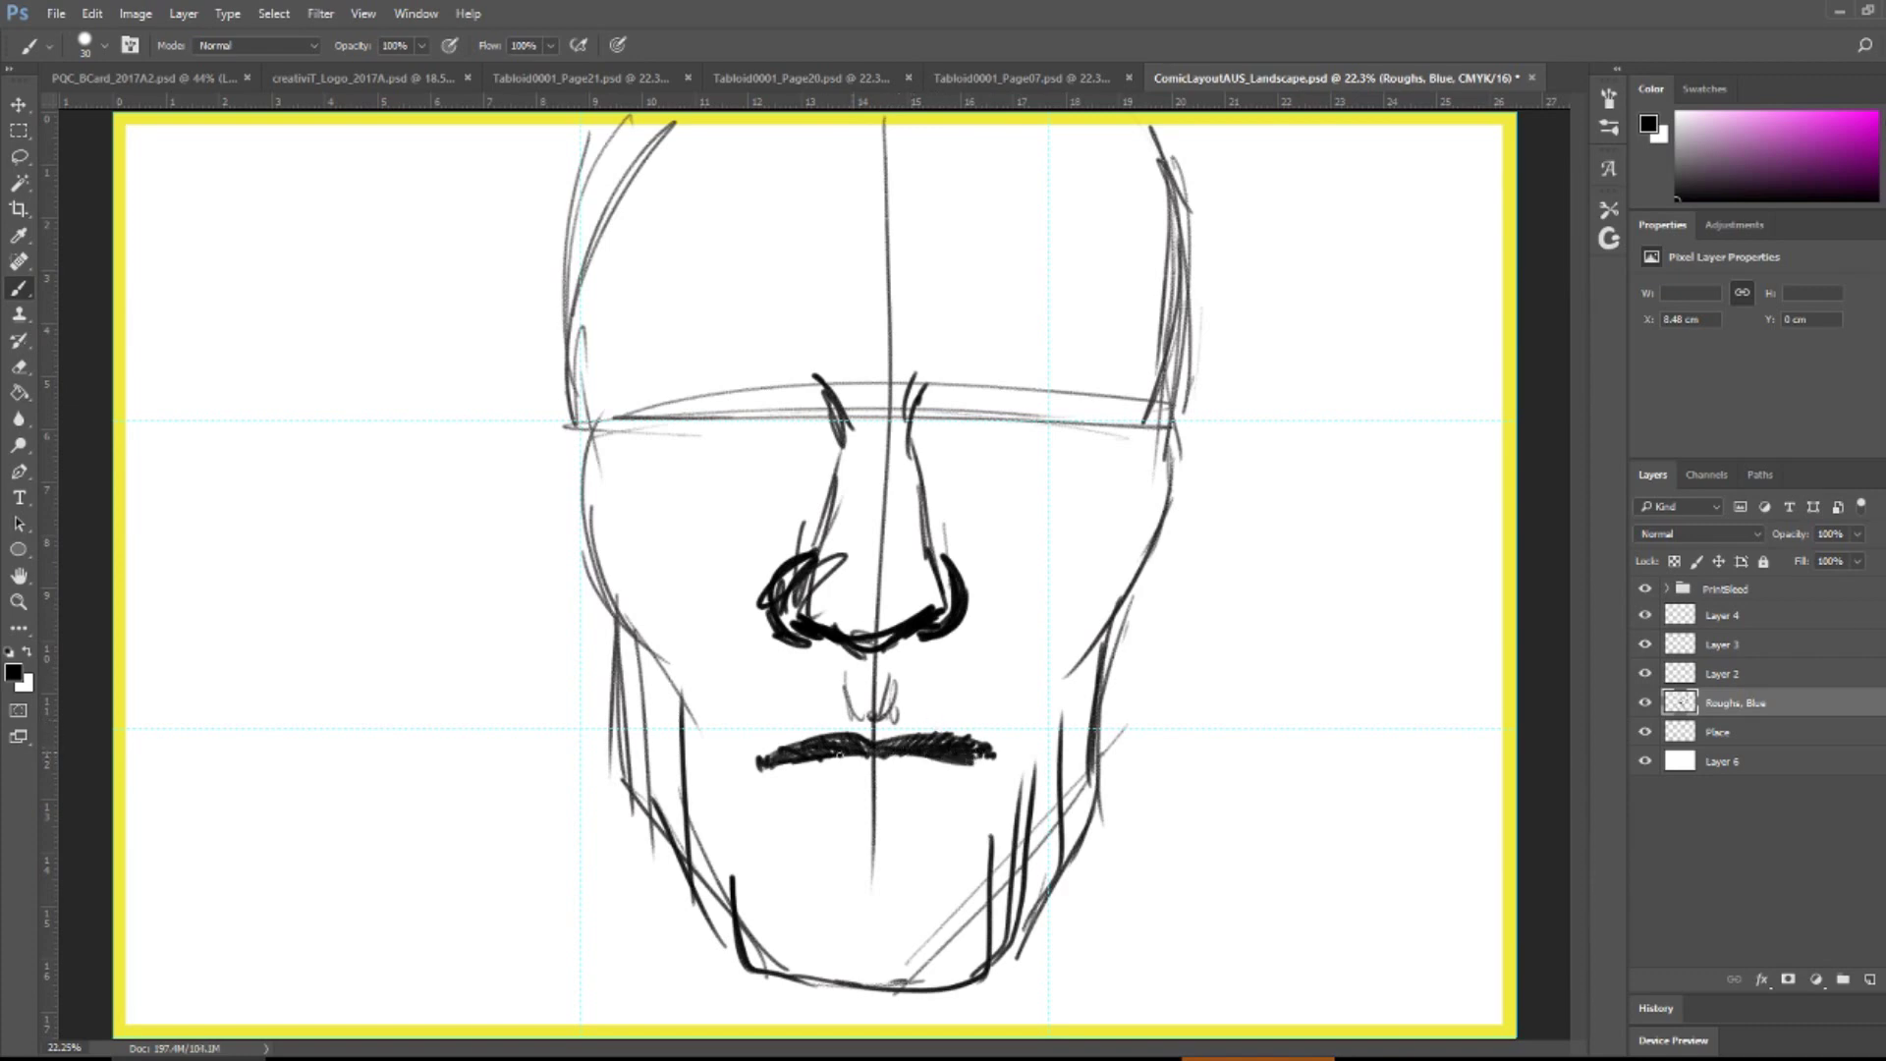
- Hatch the lower lip lightly and add short dark crease lines beneath it on the centre line
drag(786, 768, 890, 785)
mouse_move(860, 794)
mouse_down()
mouse_move(892, 793)
mouse_move(784, 753)
mouse_move(949, 771)
mouse_up()
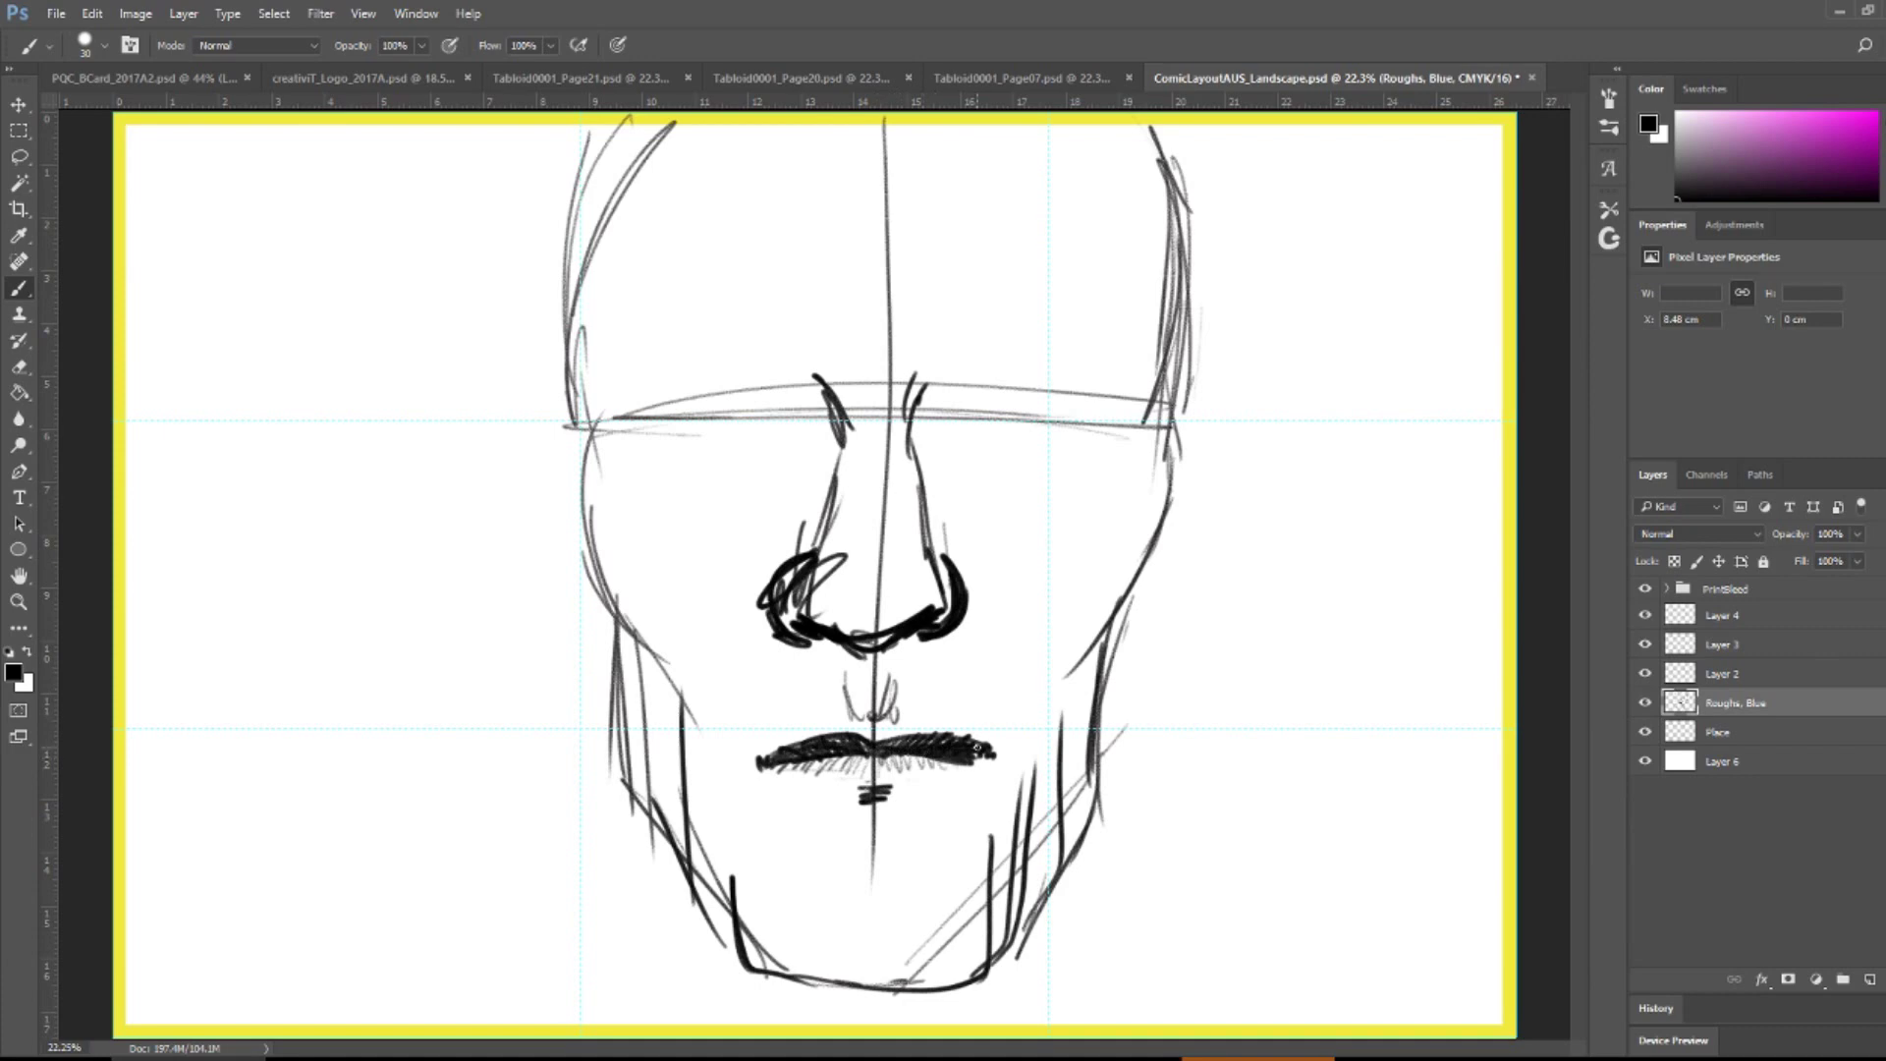
drag(900, 711, 891, 693)
- Draw the smile folds from both nostrils down past the mouth corners, undoing the surplus stroke on the left fold
drag(967, 613, 1013, 762)
drag(967, 613, 996, 818)
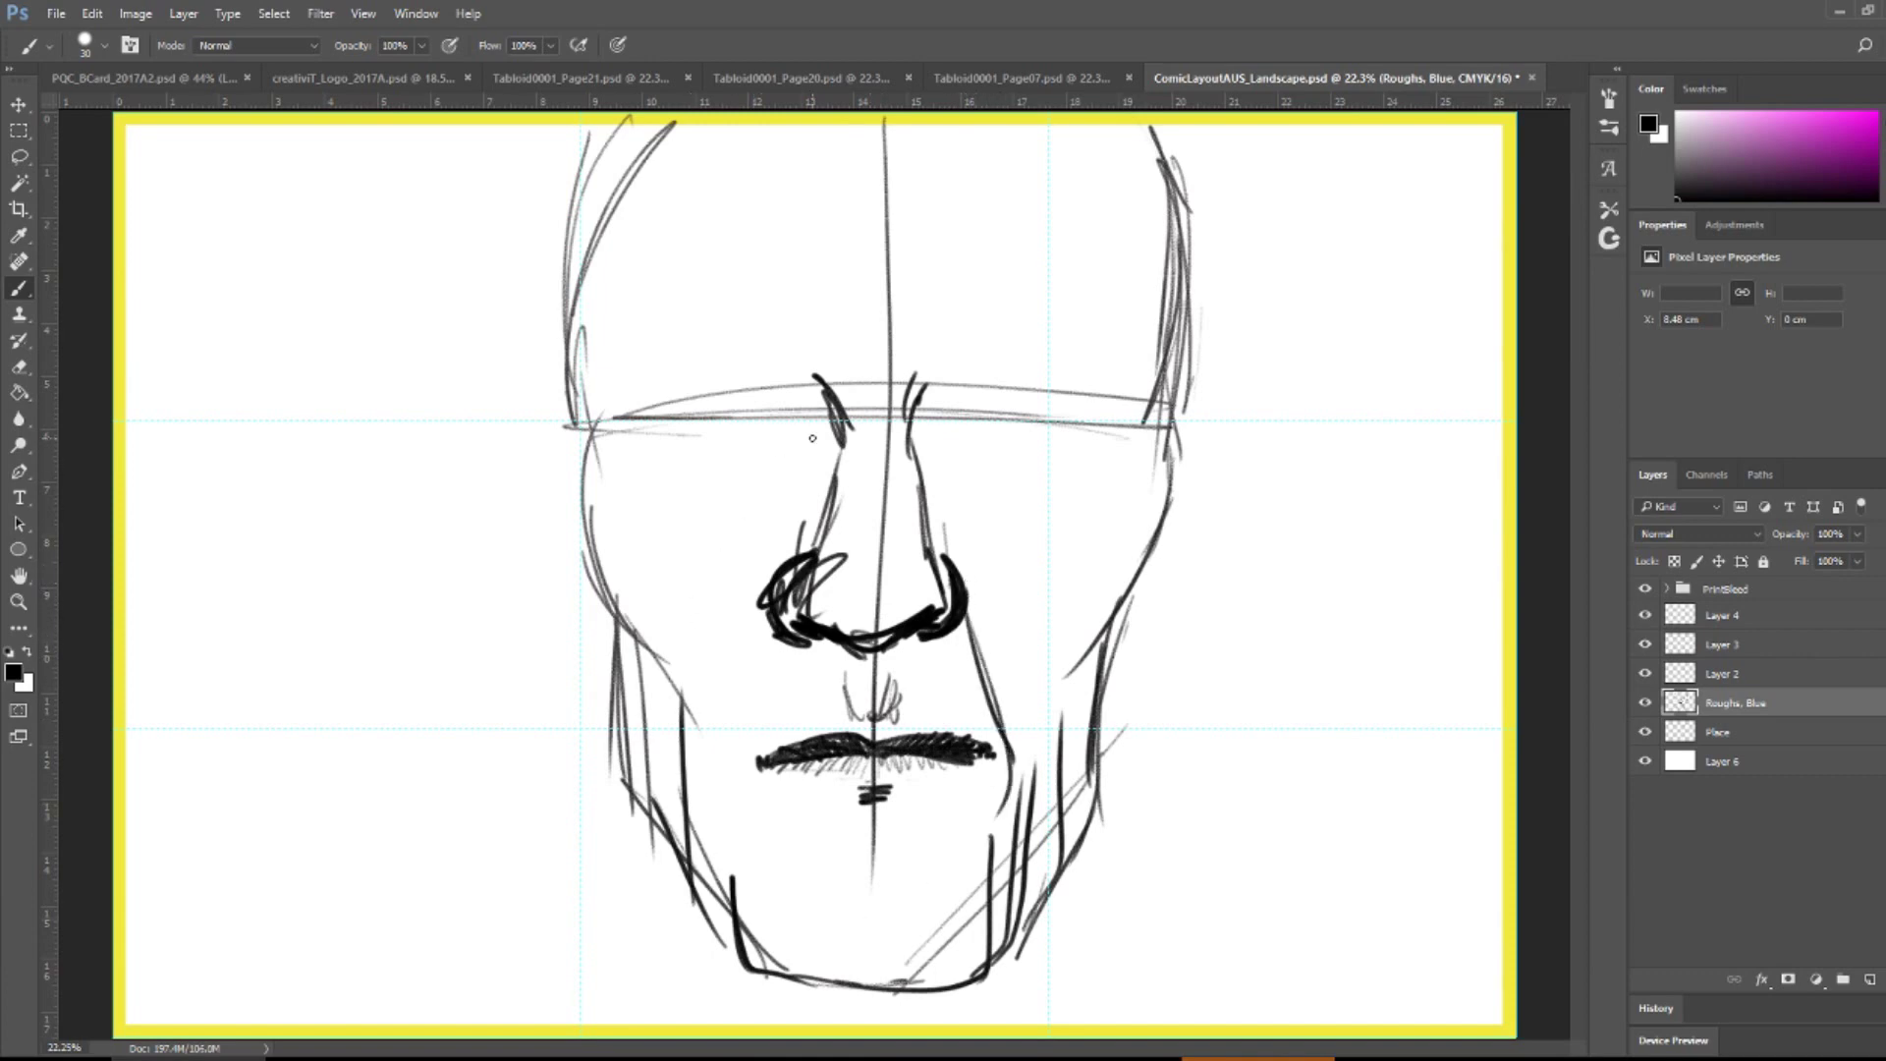
mouse_move(763, 644)
mouse_down()
mouse_move(712, 782)
mouse_move(732, 849)
mouse_up()
drag(713, 774, 731, 843)
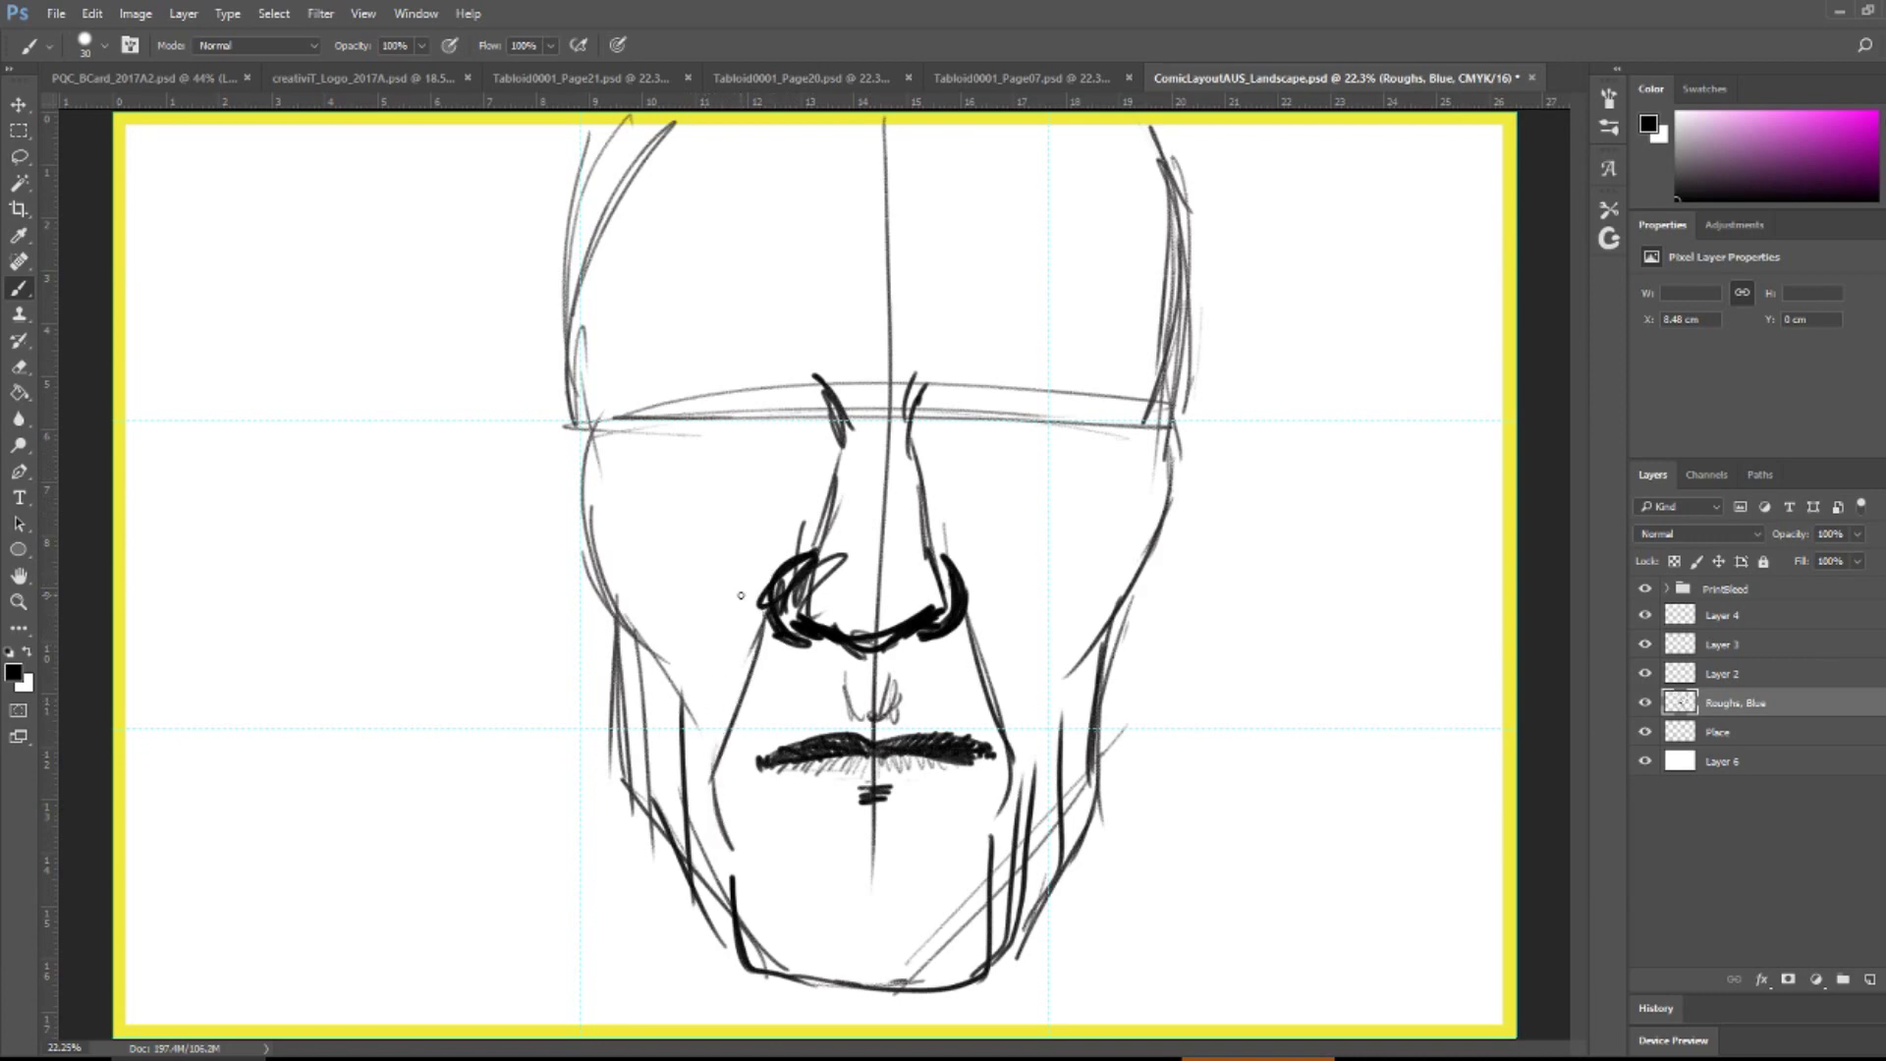
drag(769, 619, 713, 764)
drag(737, 689, 717, 815)
mouse_move(762, 618)
mouse_down()
mouse_move(721, 747)
mouse_move(732, 816)
mouse_up()
key(ctrl+z)
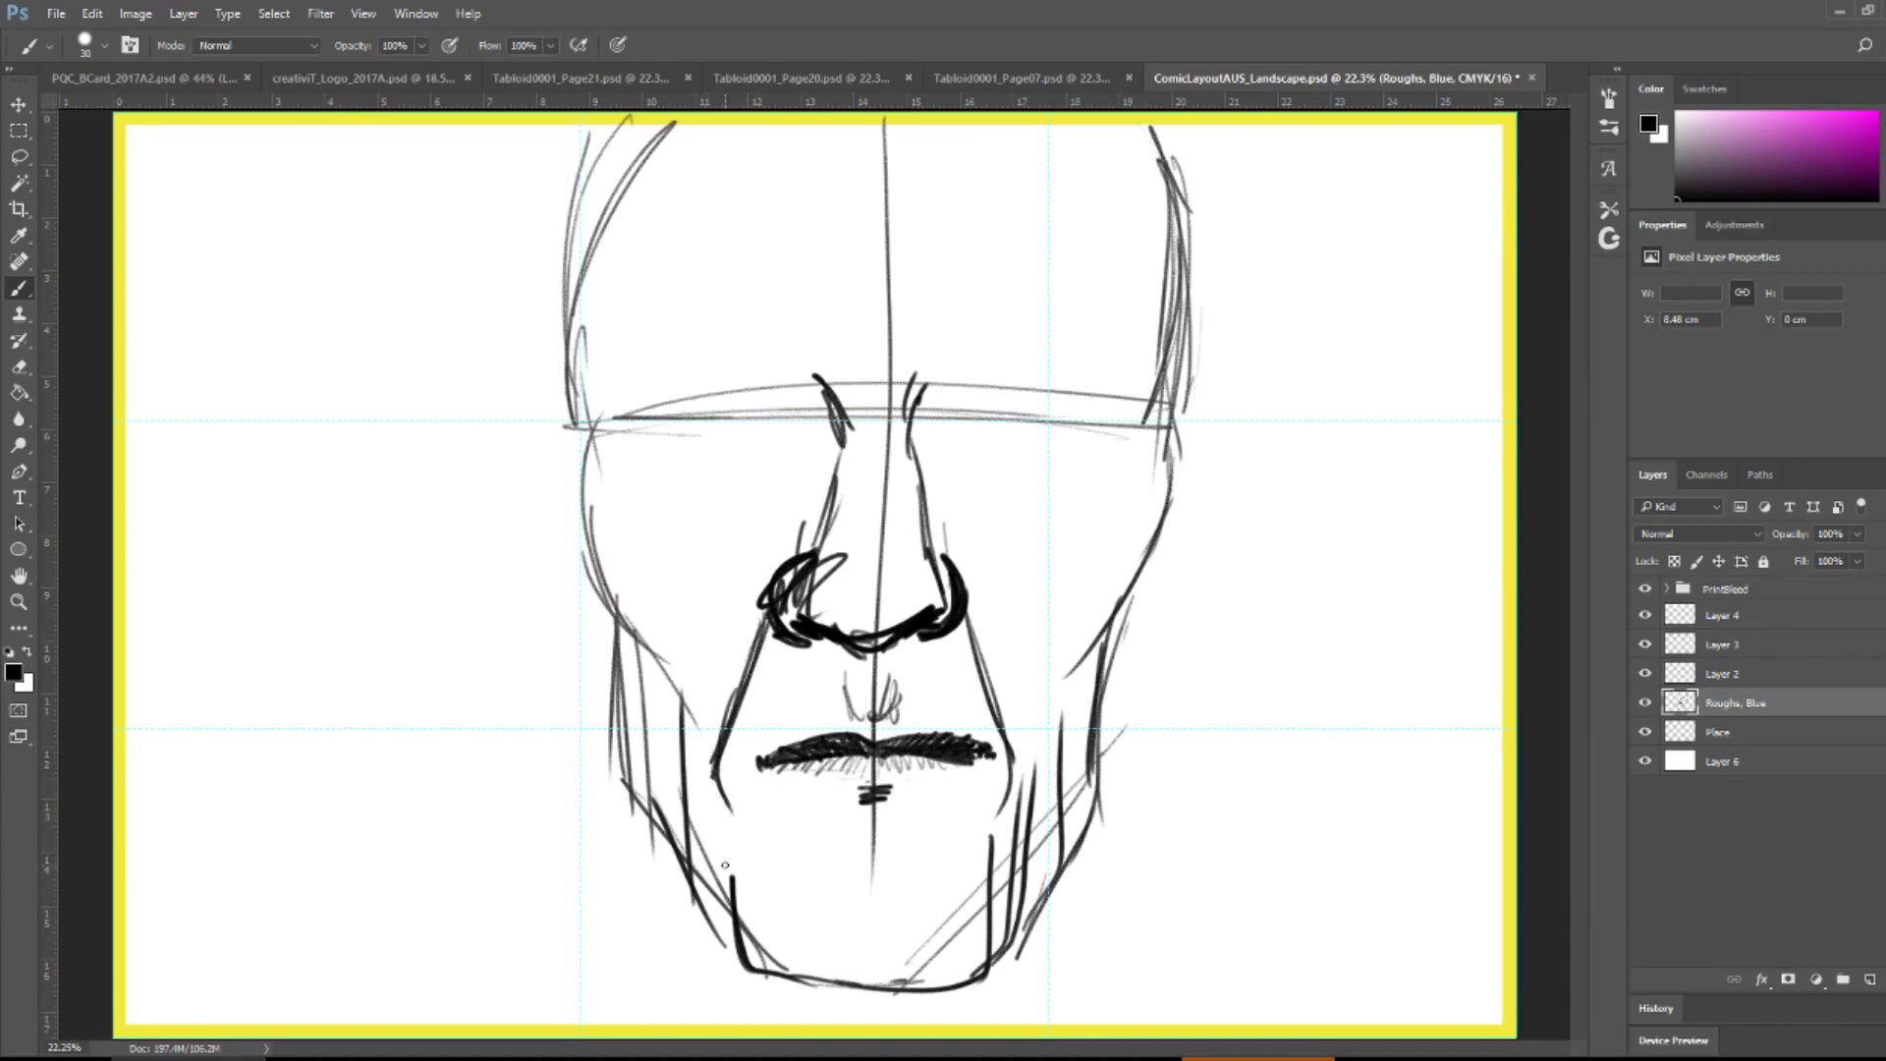
- Darken the outer jaw contour on both sides, from below the cheeks down to the chin
drag(1127, 603, 1113, 776)
mouse_move(1121, 617)
mouse_down()
mouse_move(1104, 782)
mouse_move(1004, 941)
mouse_up()
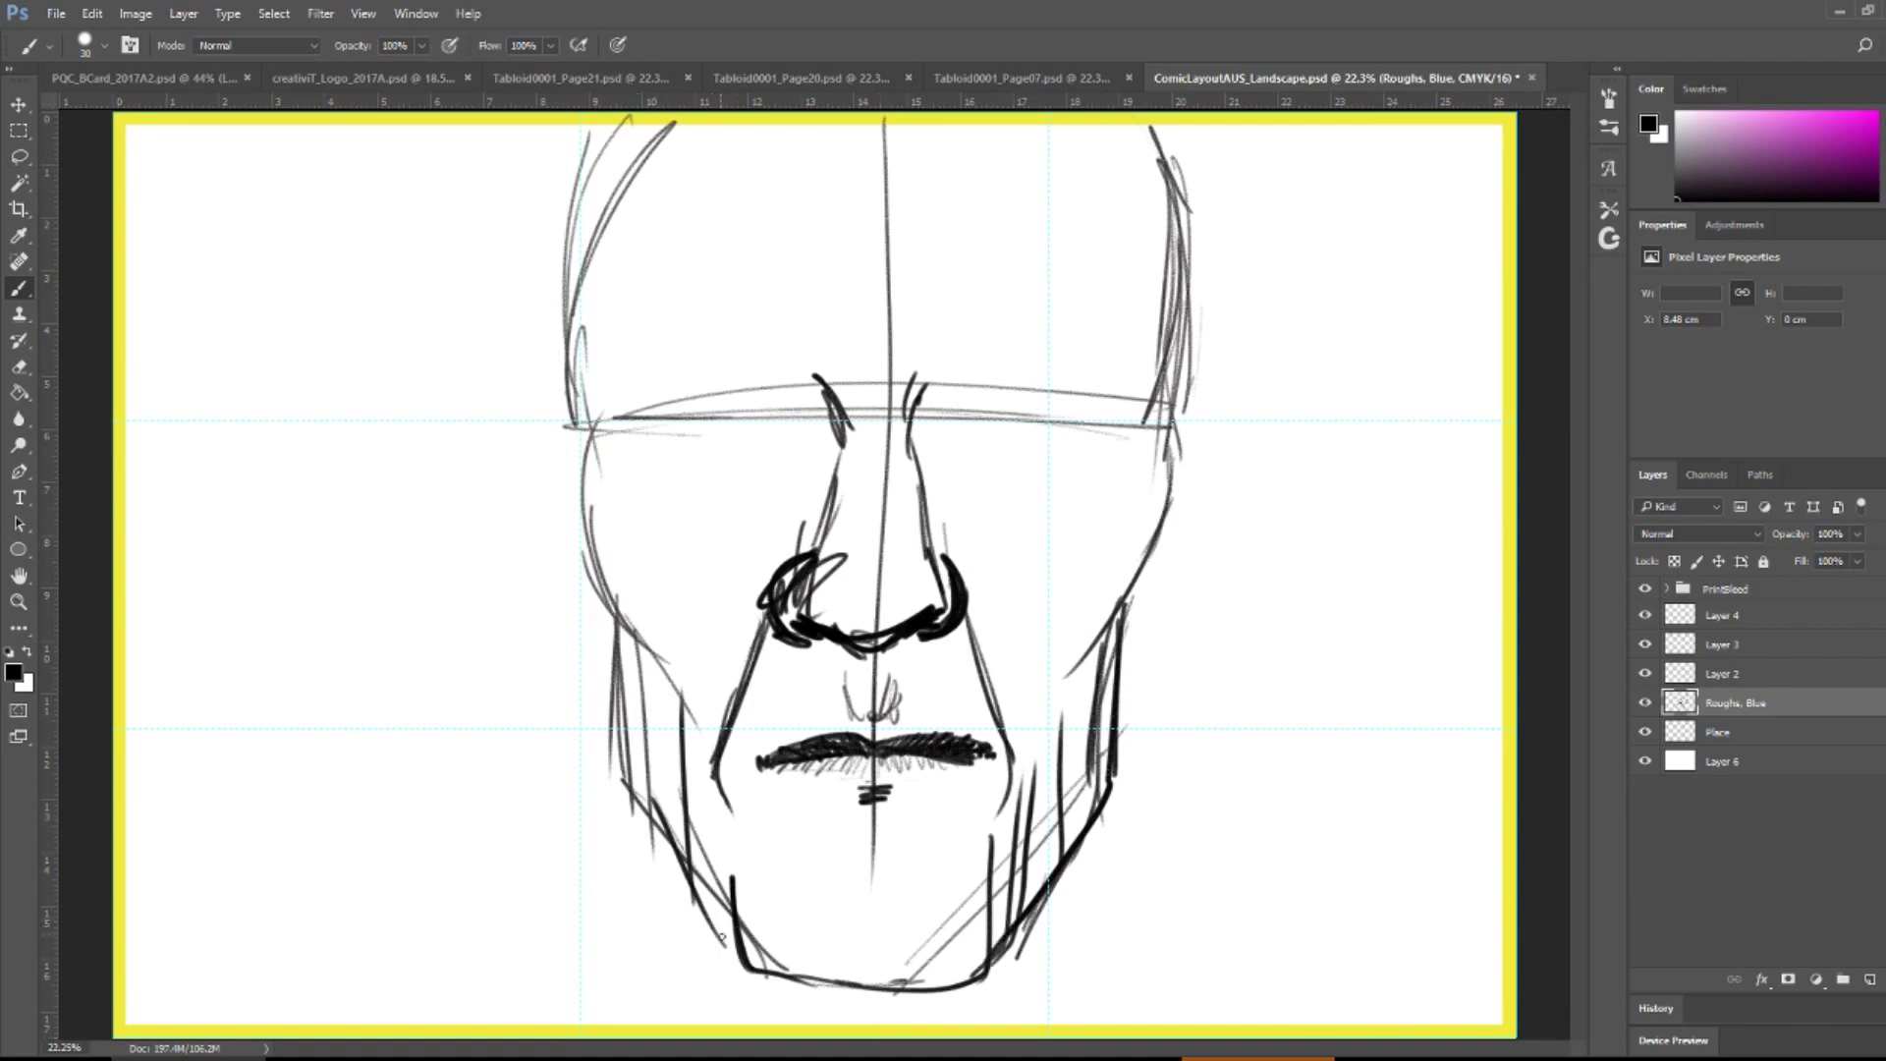
mouse_move(729, 948)
mouse_down()
mouse_move(633, 801)
mouse_move(619, 584)
mouse_up()
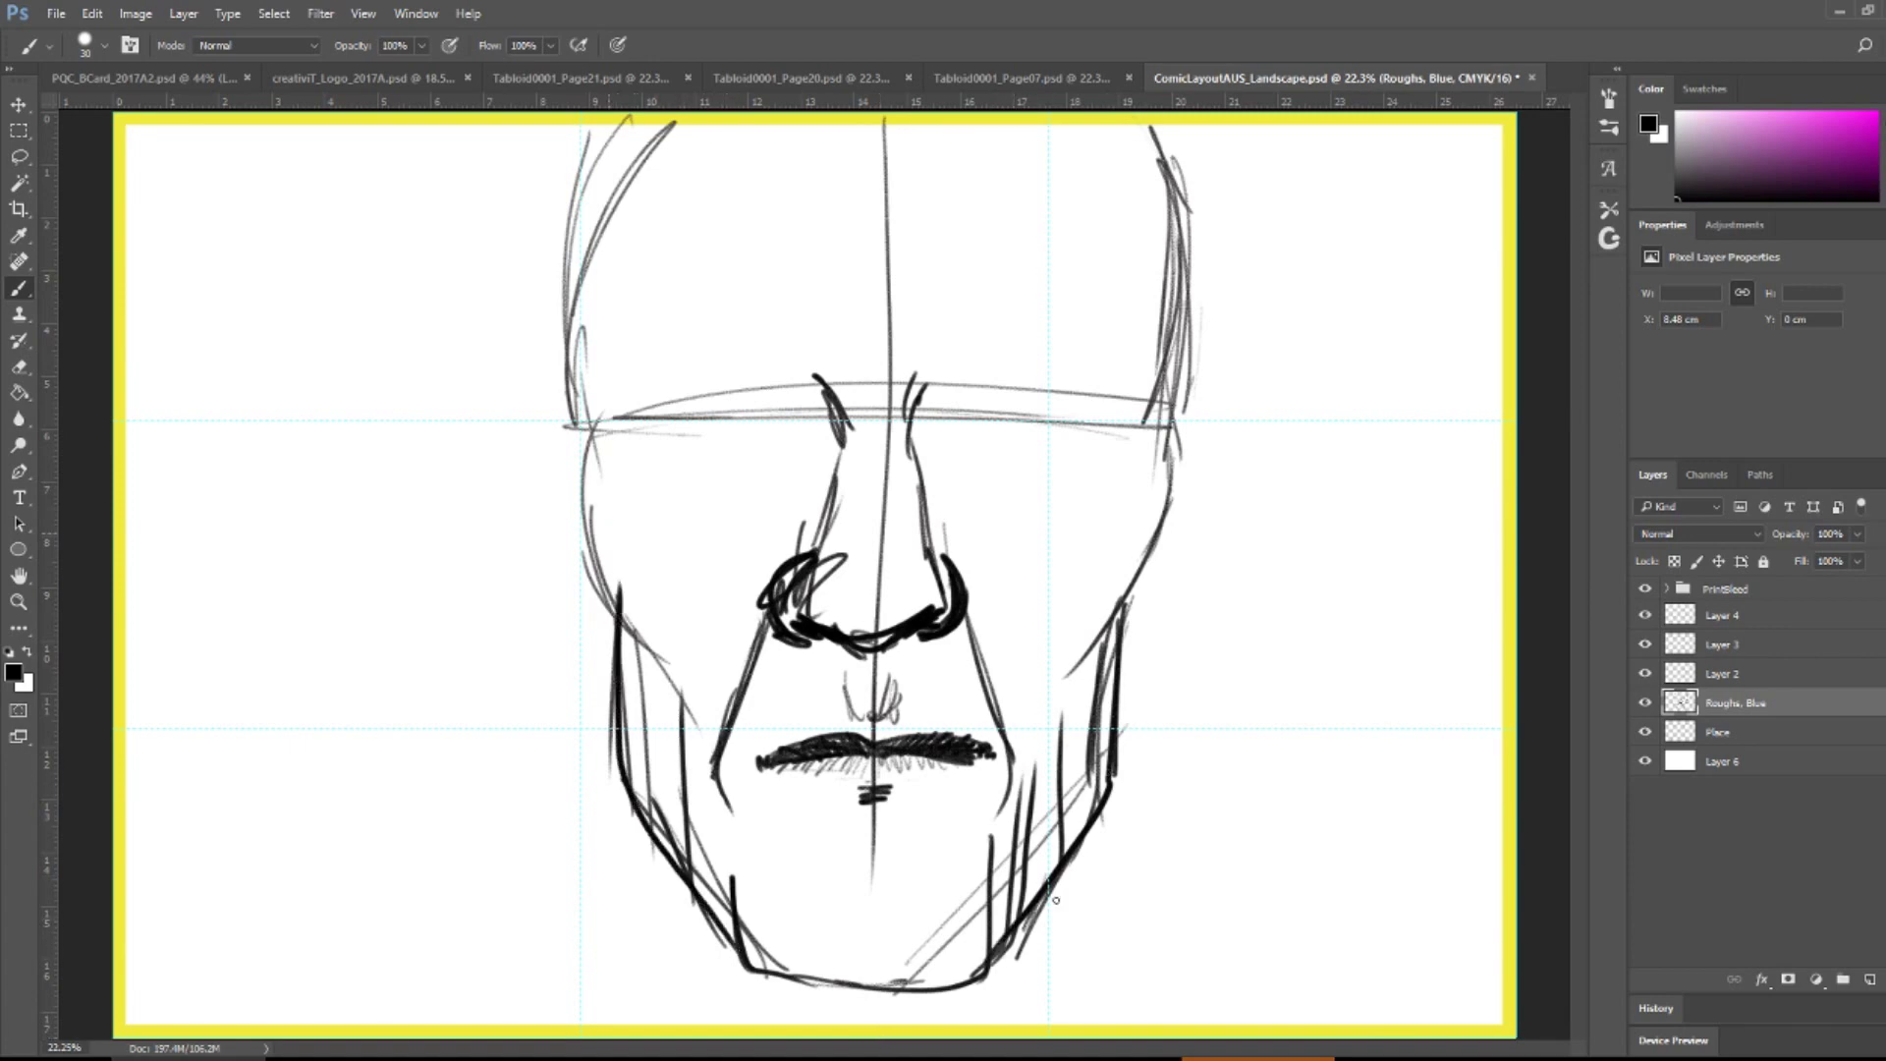
- Reinforce the right cheekbone contour and the right side of the skull with bold strokes
mouse_move(1007, 951)
mouse_down()
mouse_move(1118, 735)
mouse_move(1125, 629)
mouse_move(1063, 693)
mouse_move(1060, 729)
mouse_move(1170, 479)
mouse_move(1156, 423)
mouse_up()
mouse_move(1174, 516)
mouse_down()
mouse_move(1141, 413)
mouse_move(1127, 123)
mouse_move(1169, 397)
mouse_up()
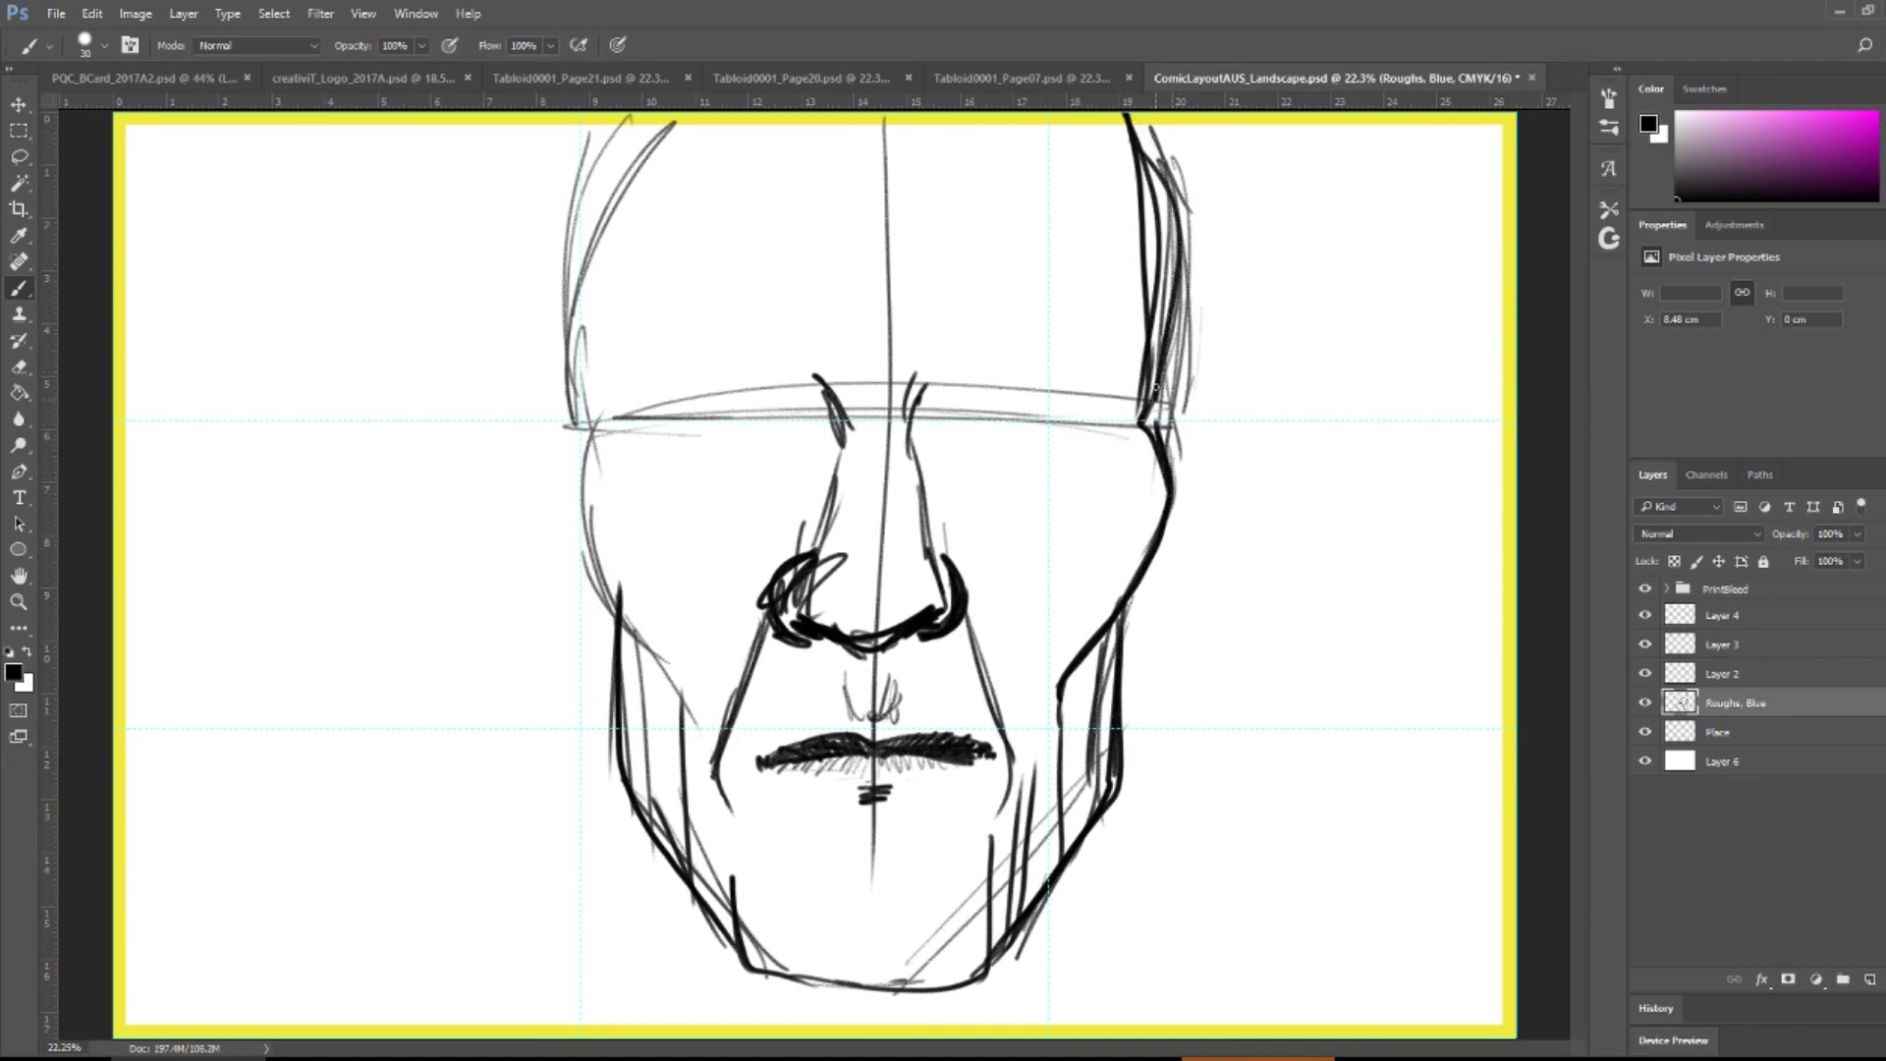
drag(1106, 135, 1152, 393)
drag(1148, 162, 1171, 401)
drag(1120, 126, 1145, 163)
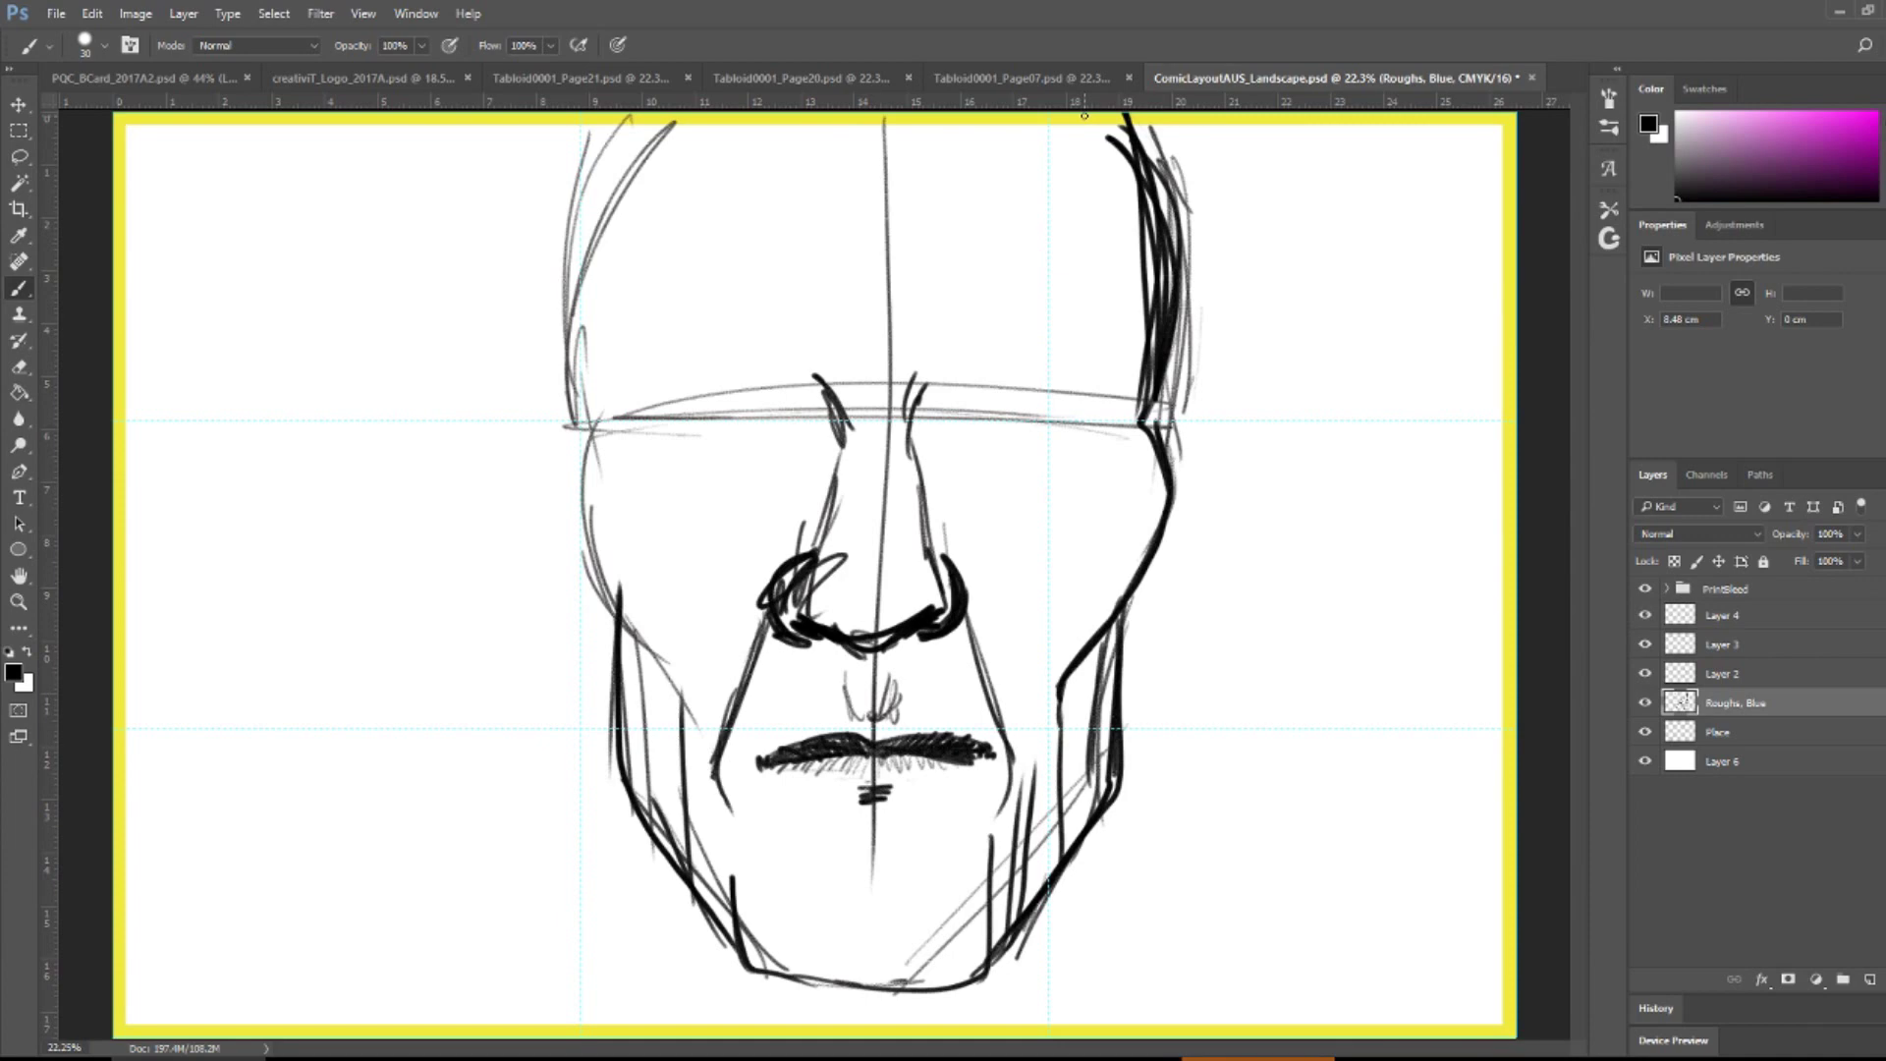
- Clean up the surplus lines inside and outside the right skull contour
key(ctrl+alt+z)
key(ctrl+alt+z)
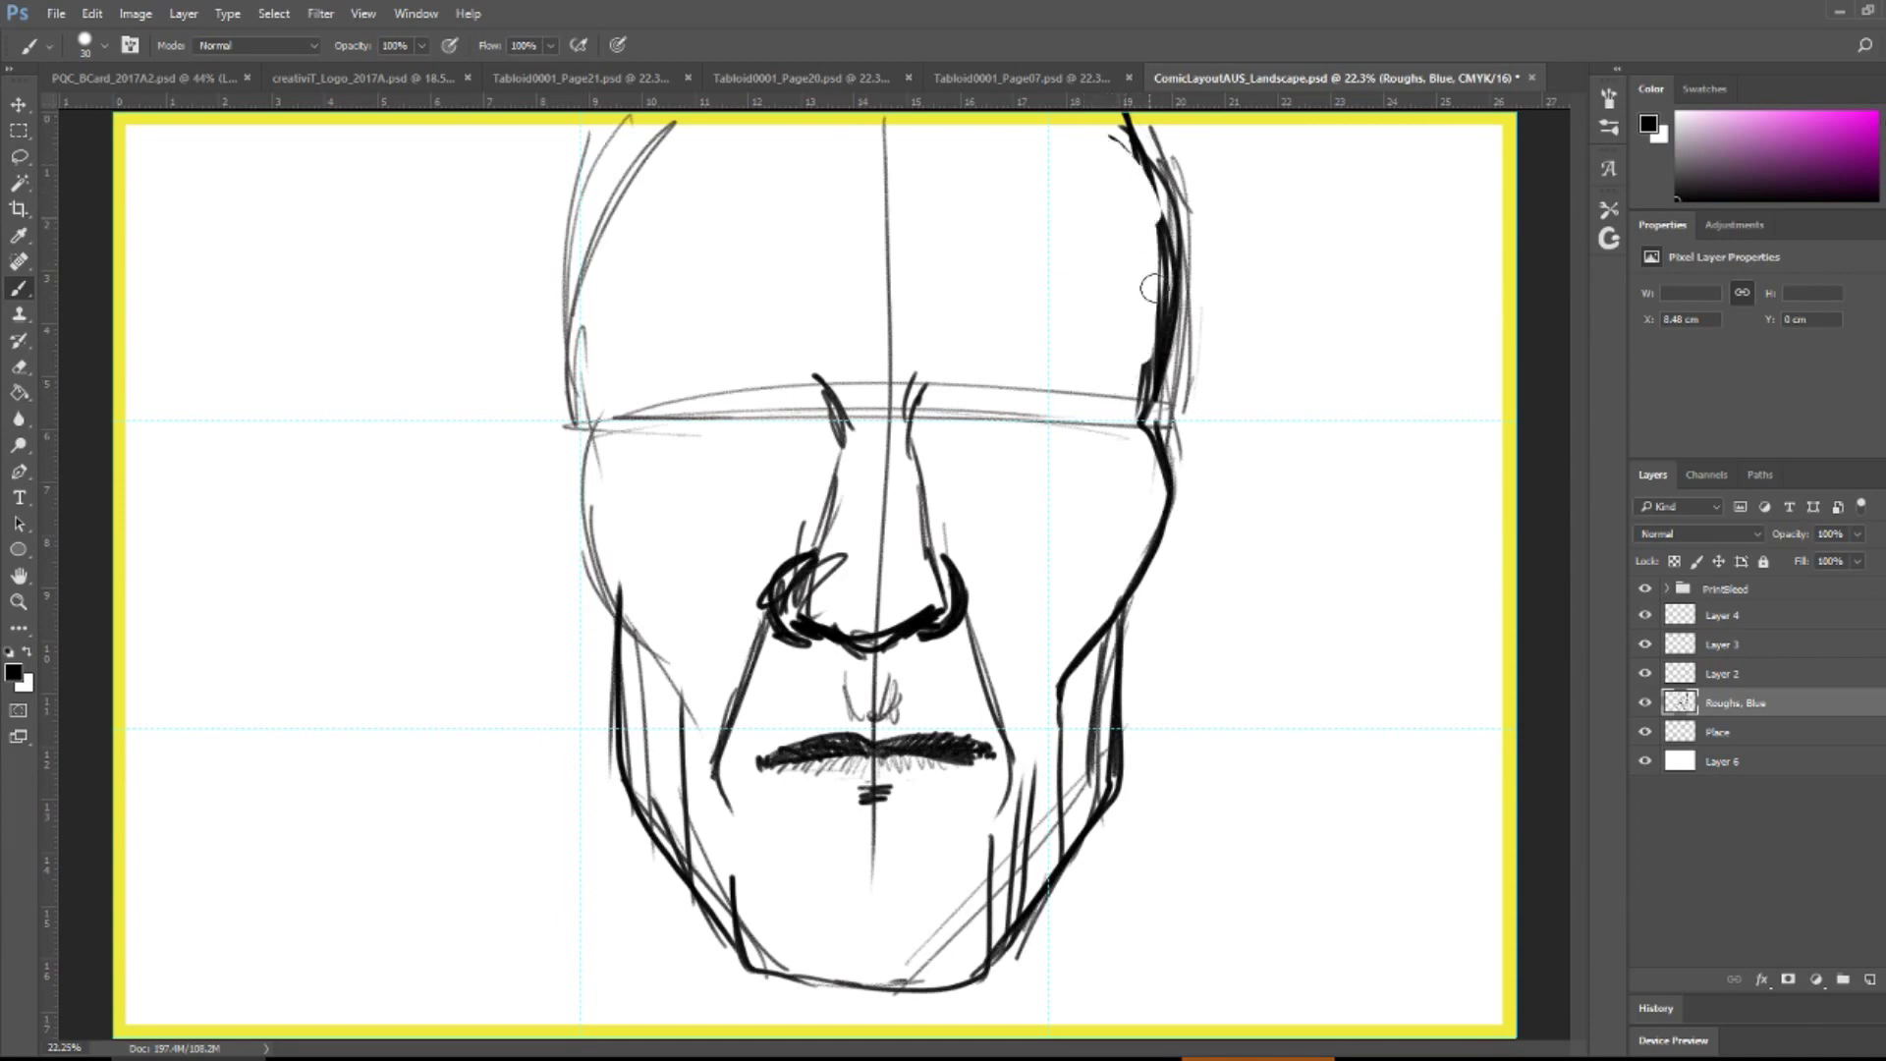
key(ctrl+alt+z)
key(ctrl+alt+z)
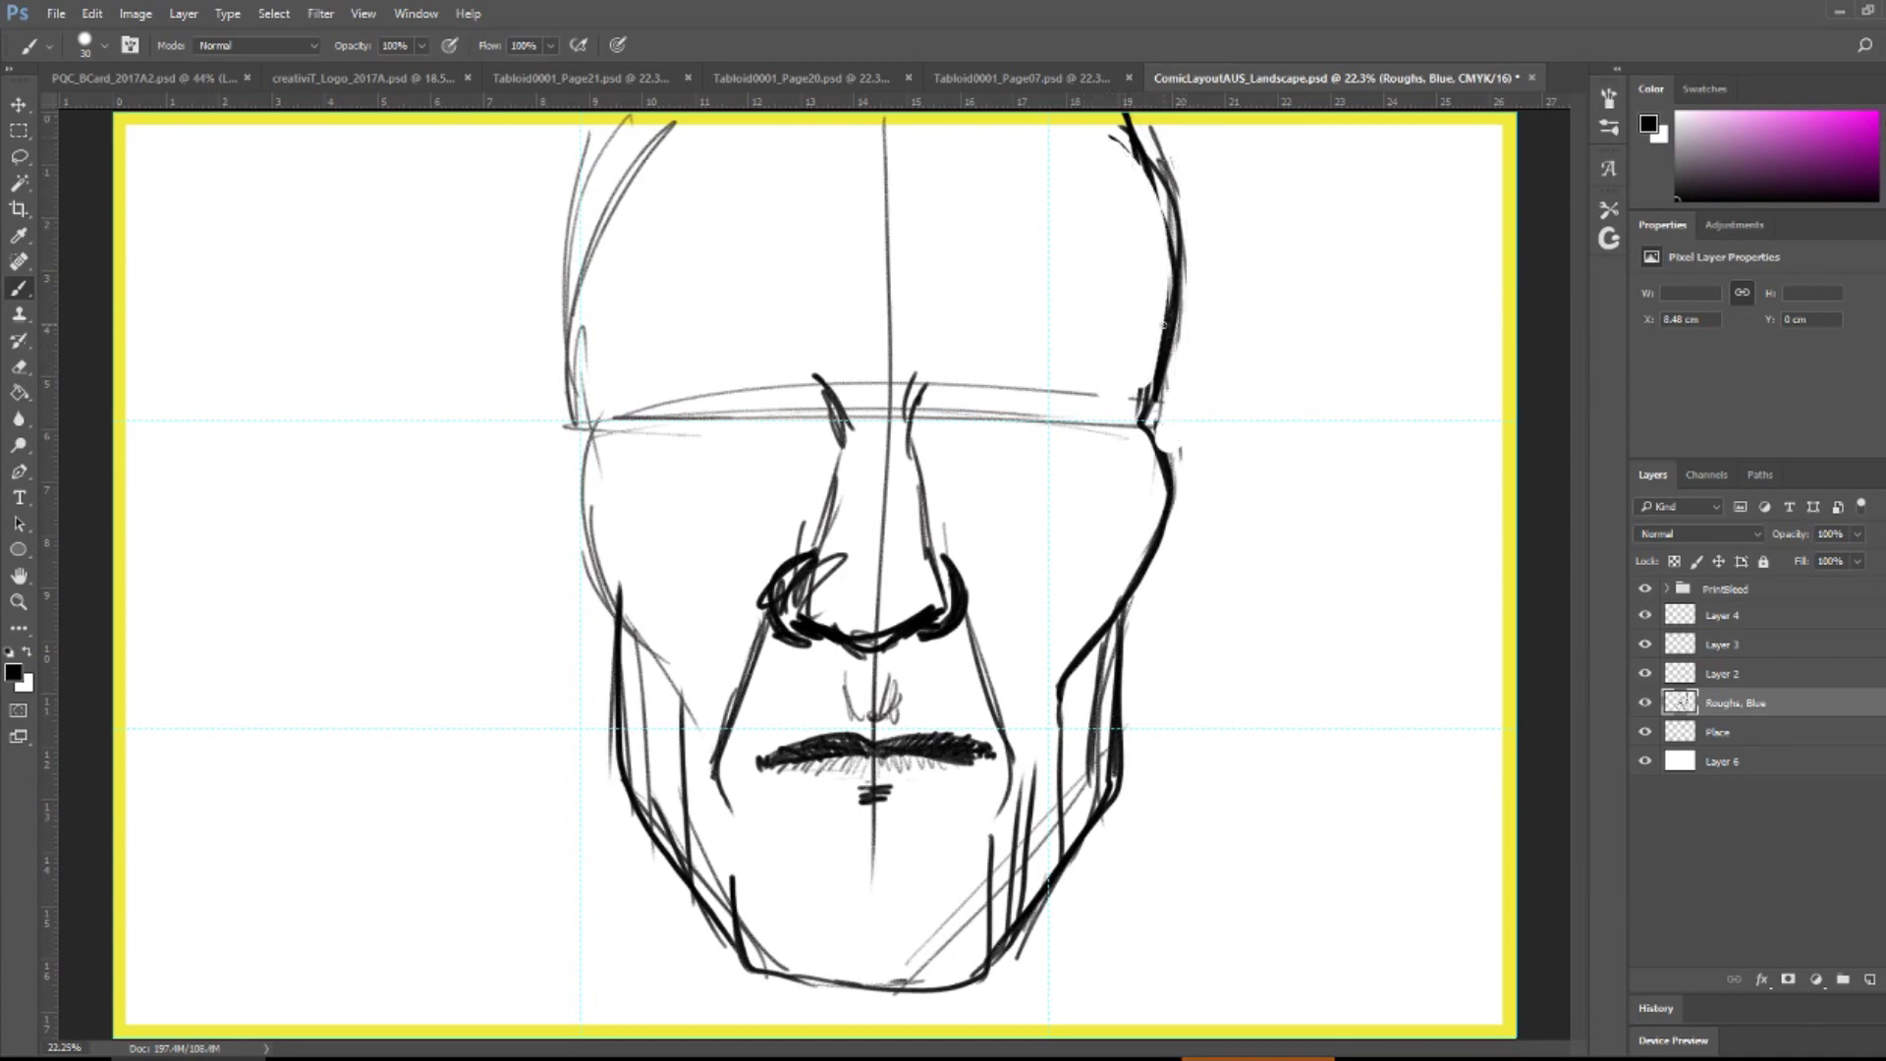
- Darken the left skull and cheek contour, and add short temple strokes on both sides of the head
mouse_move(591, 423)
mouse_down()
mouse_move(600, 247)
mouse_move(666, 126)
mouse_move(562, 413)
mouse_move(597, 418)
mouse_move(590, 540)
mouse_move(629, 639)
mouse_up()
drag(585, 556, 688, 727)
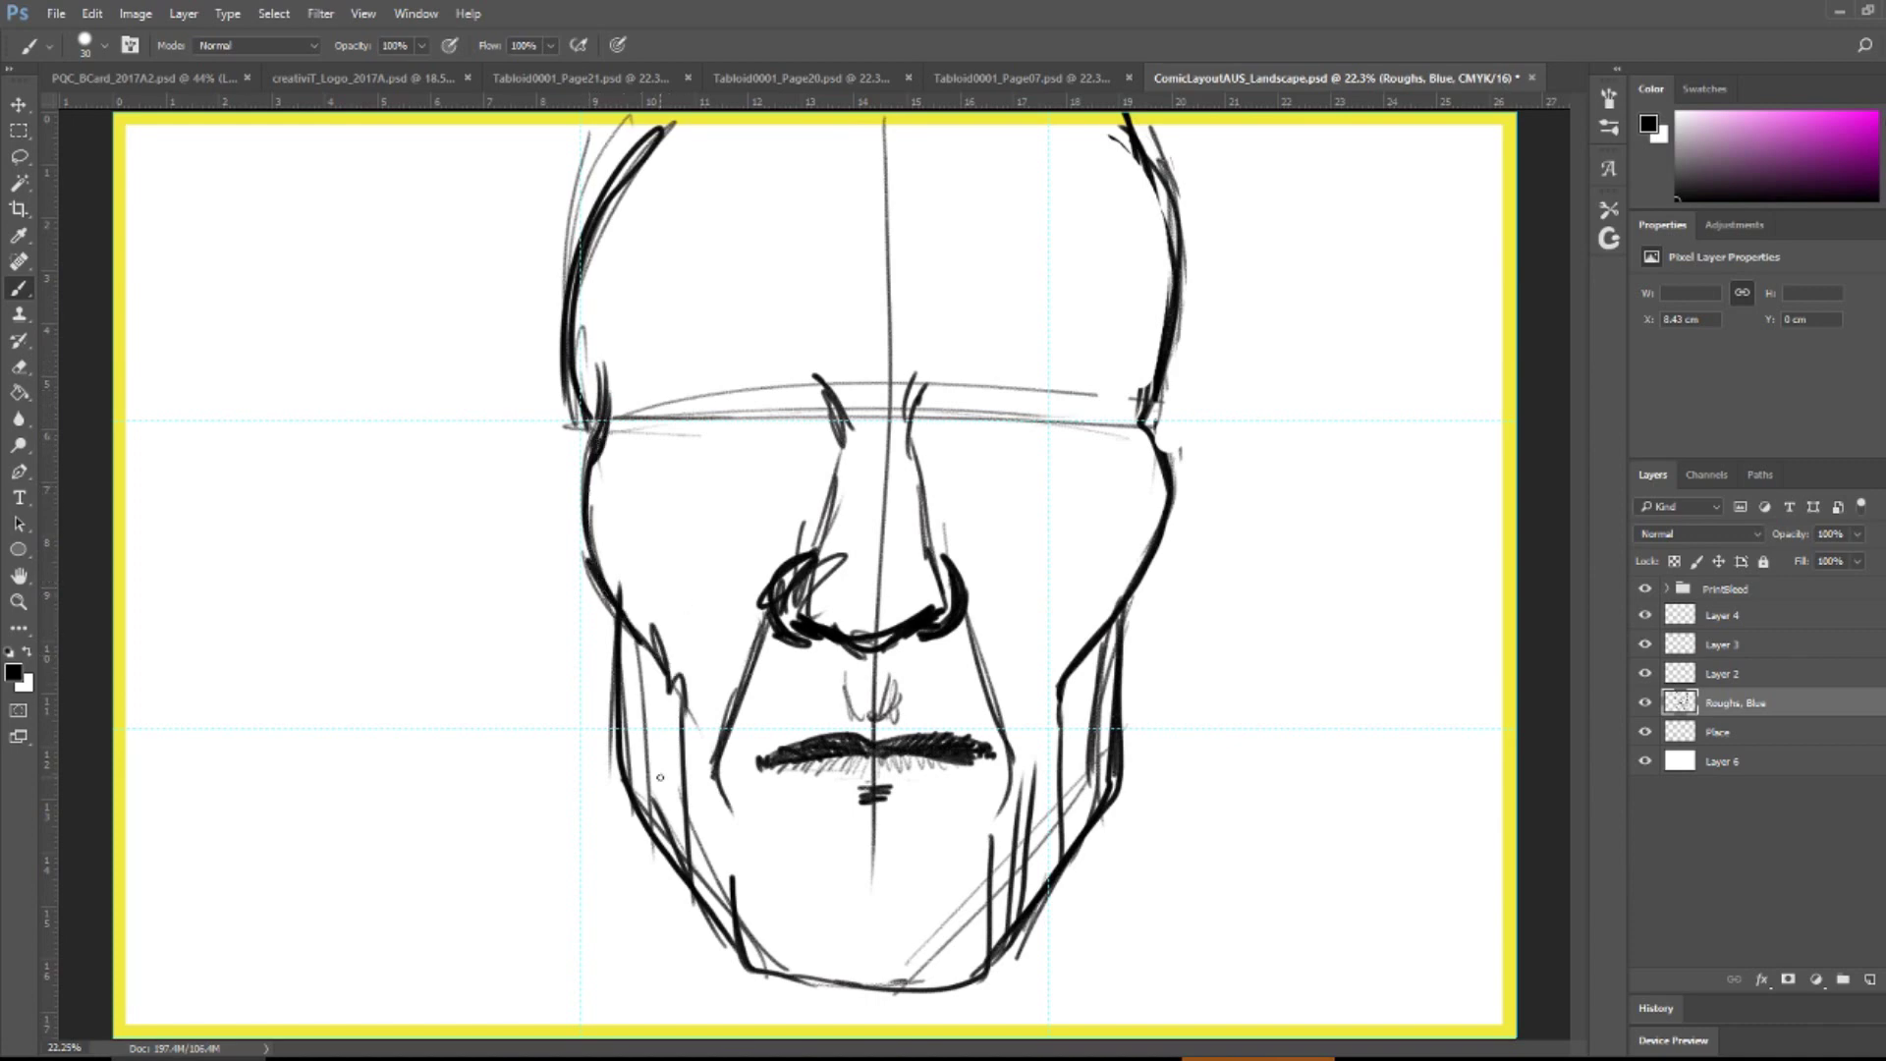
drag(1151, 411, 1159, 438)
mouse_move(1136, 299)
mouse_down()
mouse_move(1140, 401)
mouse_move(1149, 388)
mouse_up()
drag(621, 326, 601, 377)
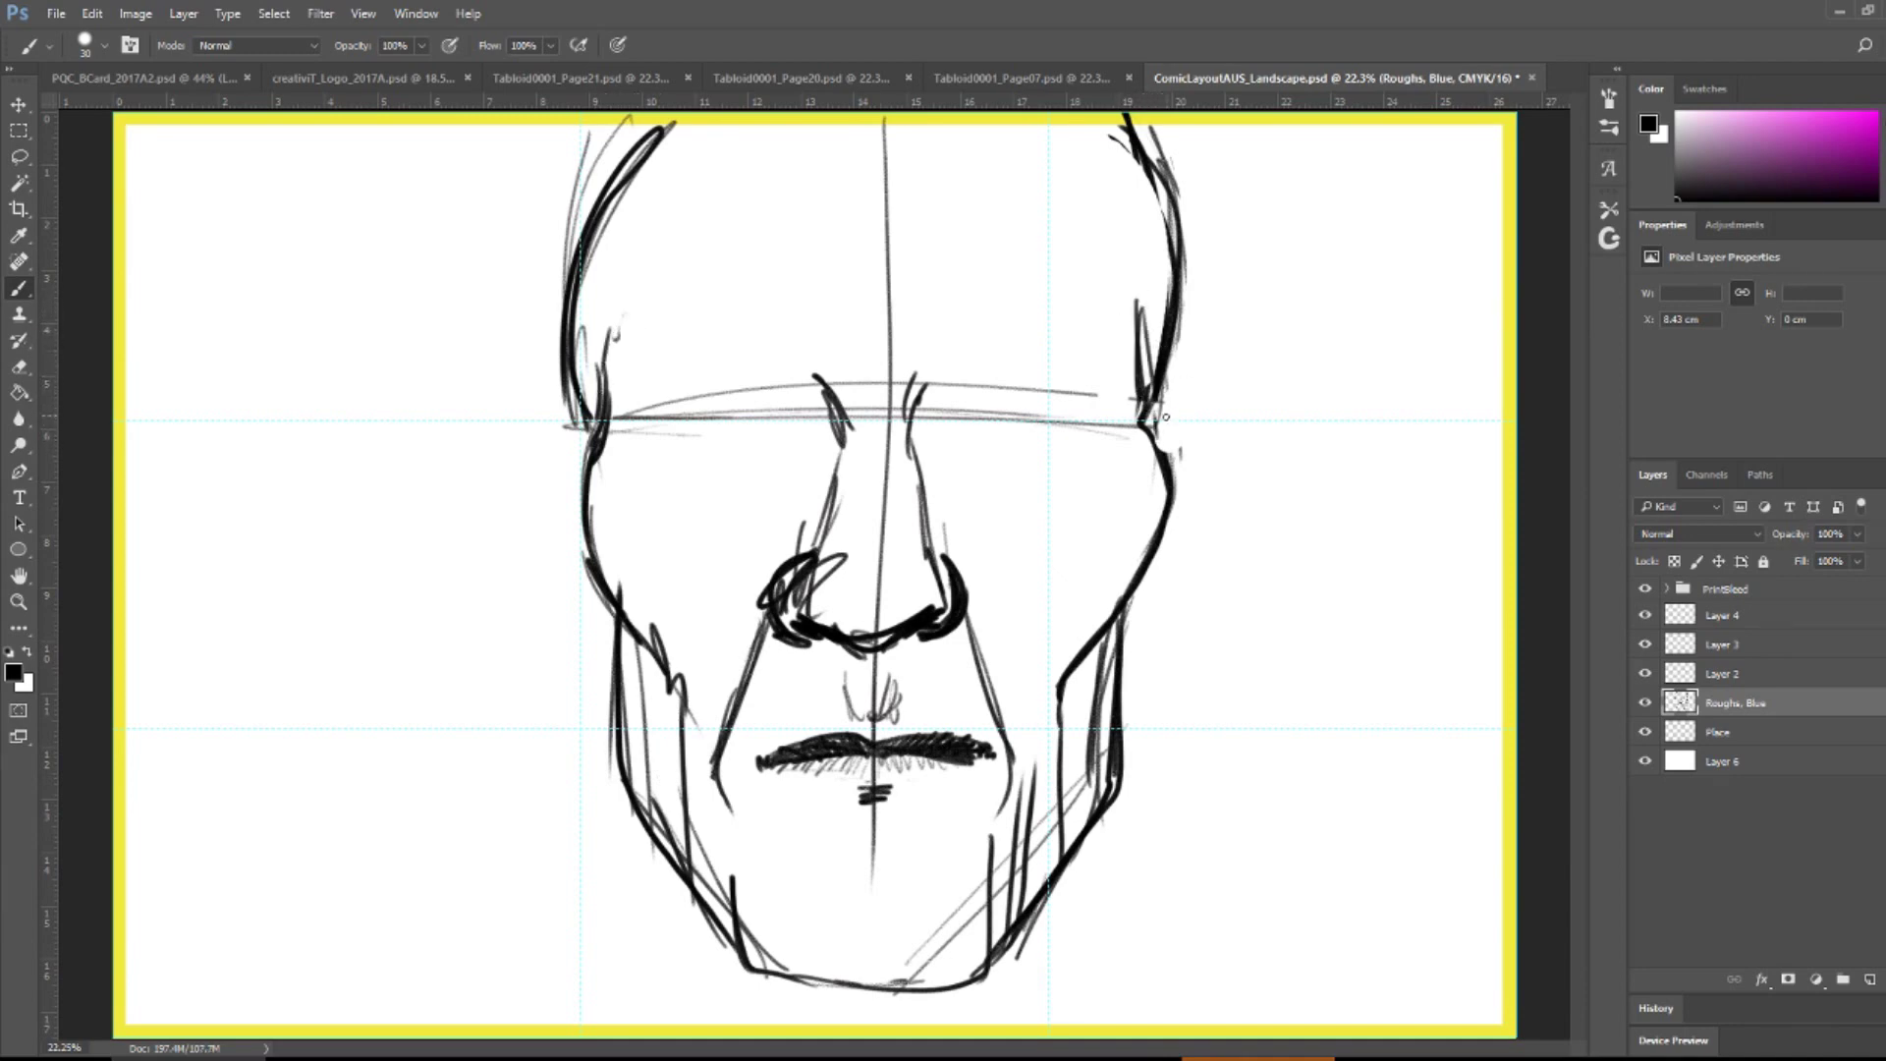
- Draw the outline of an ear on each side of the head, from the brow line to the nose base
mouse_move(1169, 359)
mouse_down()
mouse_move(1160, 421)
mouse_move(1206, 423)
mouse_move(1212, 458)
mouse_up()
mouse_move(1126, 602)
mouse_down()
mouse_move(1162, 598)
mouse_move(1197, 528)
mouse_up()
mouse_move(1218, 449)
mouse_down()
mouse_move(1162, 605)
mouse_move(1187, 552)
mouse_up()
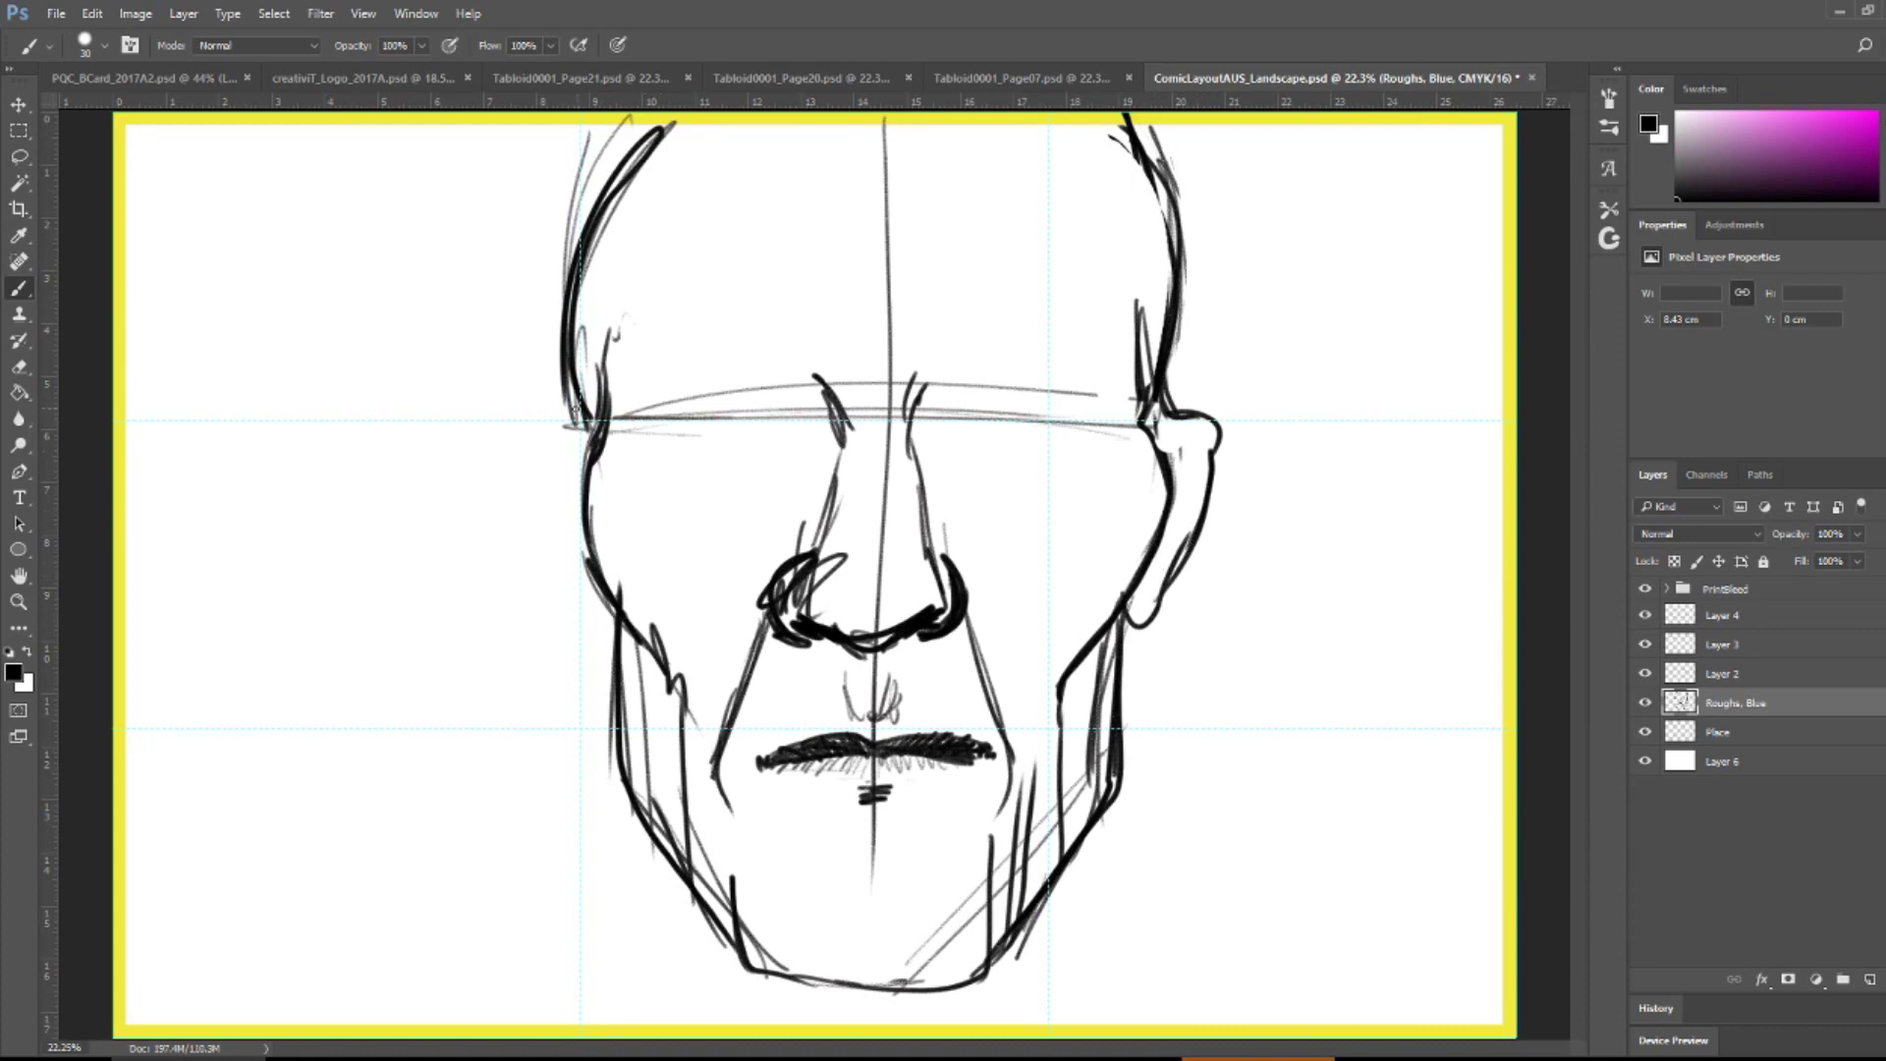
drag(578, 406, 570, 435)
mouse_move(611, 617)
mouse_down()
mouse_move(574, 637)
mouse_move(547, 571)
mouse_move(510, 437)
mouse_move(537, 422)
mouse_up()
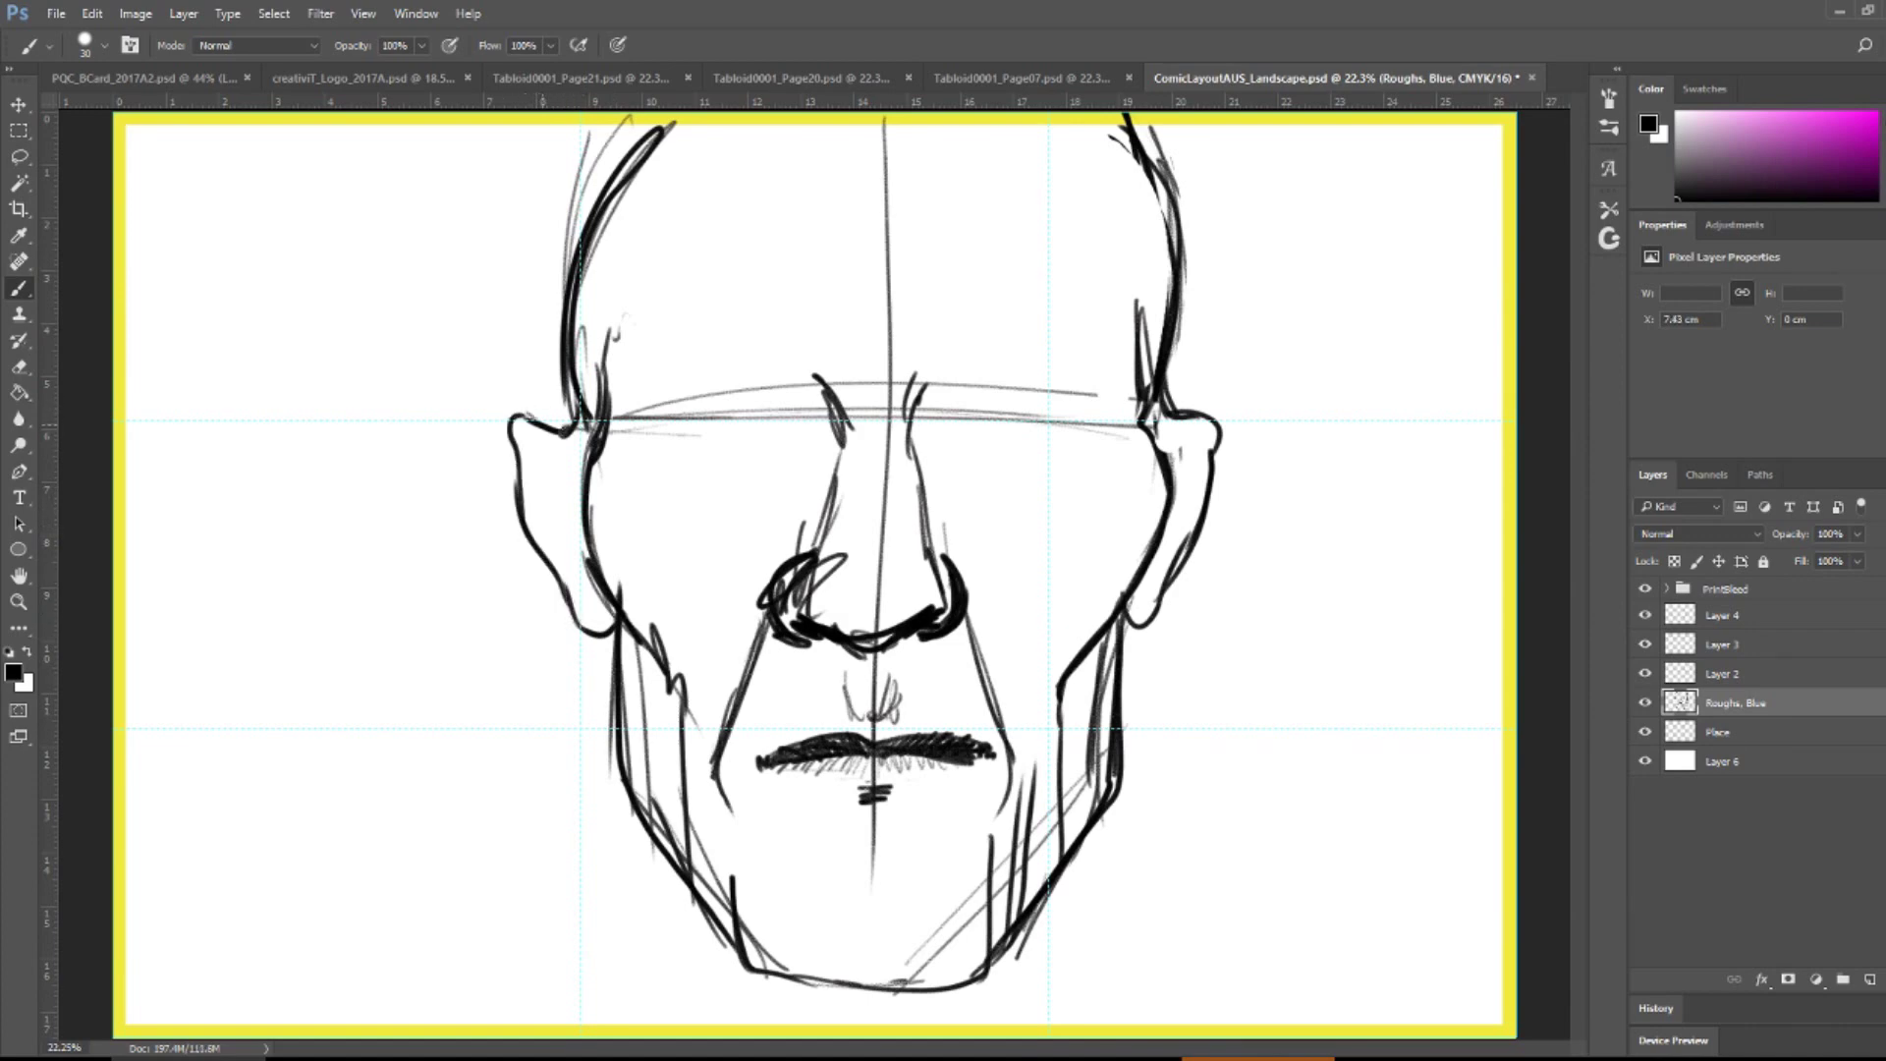
- Refine the outer edge of the right ear and add inner fold lines and lobe contours to both ears
mouse_move(1179, 414)
mouse_down()
mouse_move(1217, 414)
mouse_move(1232, 437)
mouse_move(1169, 589)
mouse_up()
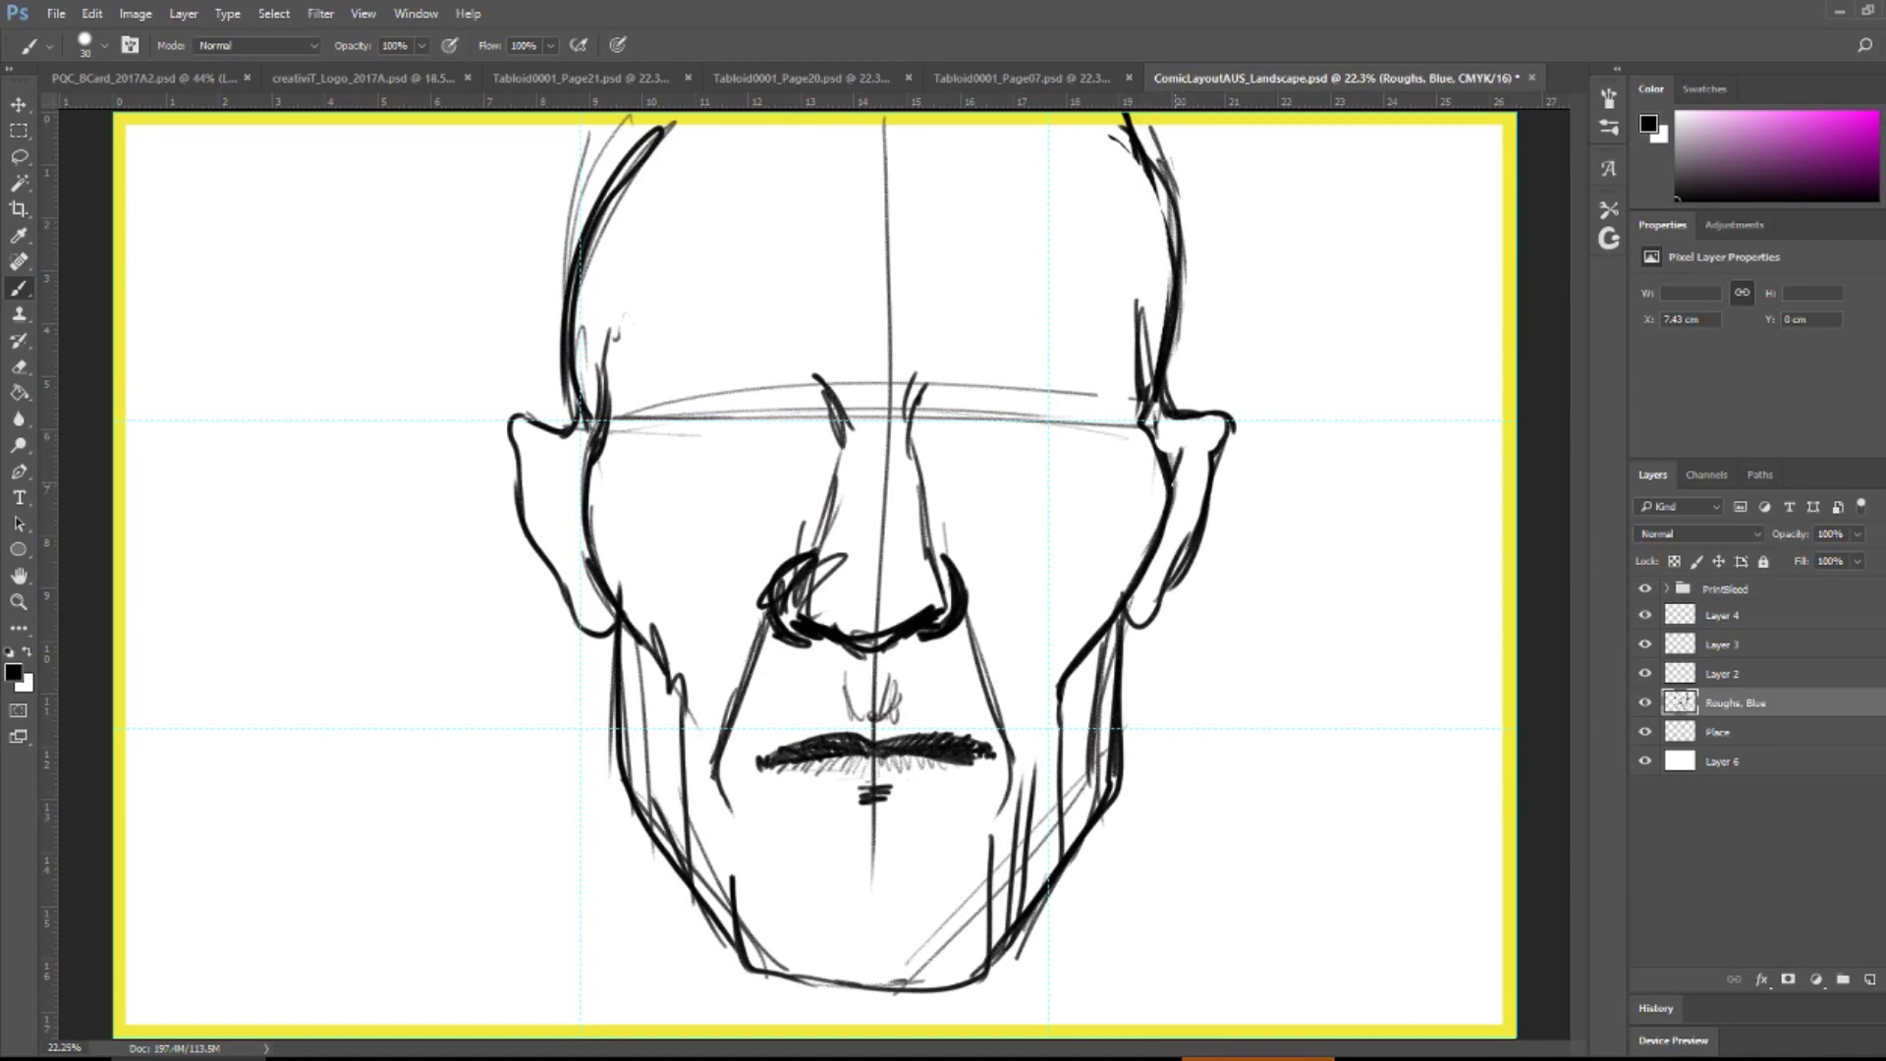
drag(1171, 487, 1222, 421)
mouse_move(581, 487)
mouse_down()
mouse_move(524, 430)
mouse_move(595, 613)
mouse_move(545, 476)
mouse_up()
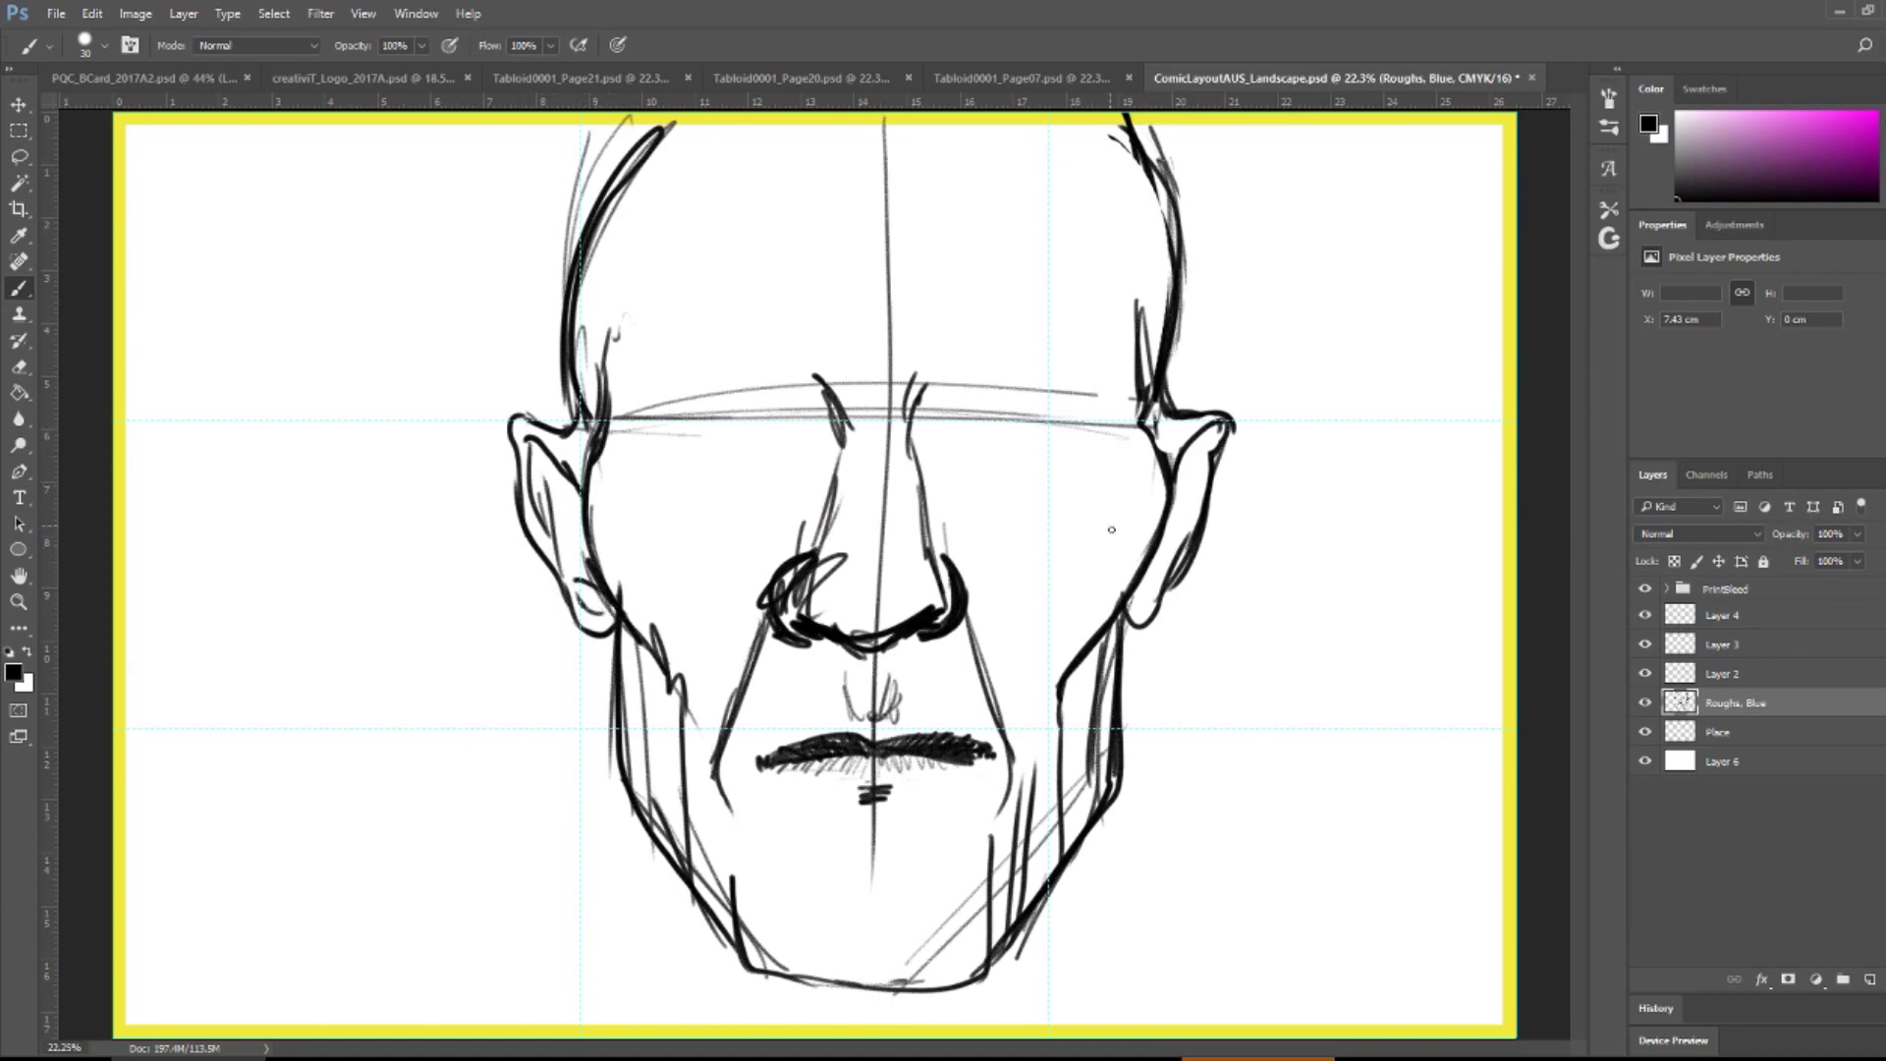
mouse_move(1169, 539)
mouse_down()
mouse_move(1135, 598)
mouse_move(1175, 599)
mouse_move(1172, 581)
mouse_move(1140, 615)
mouse_up()
drag(1205, 441, 1181, 545)
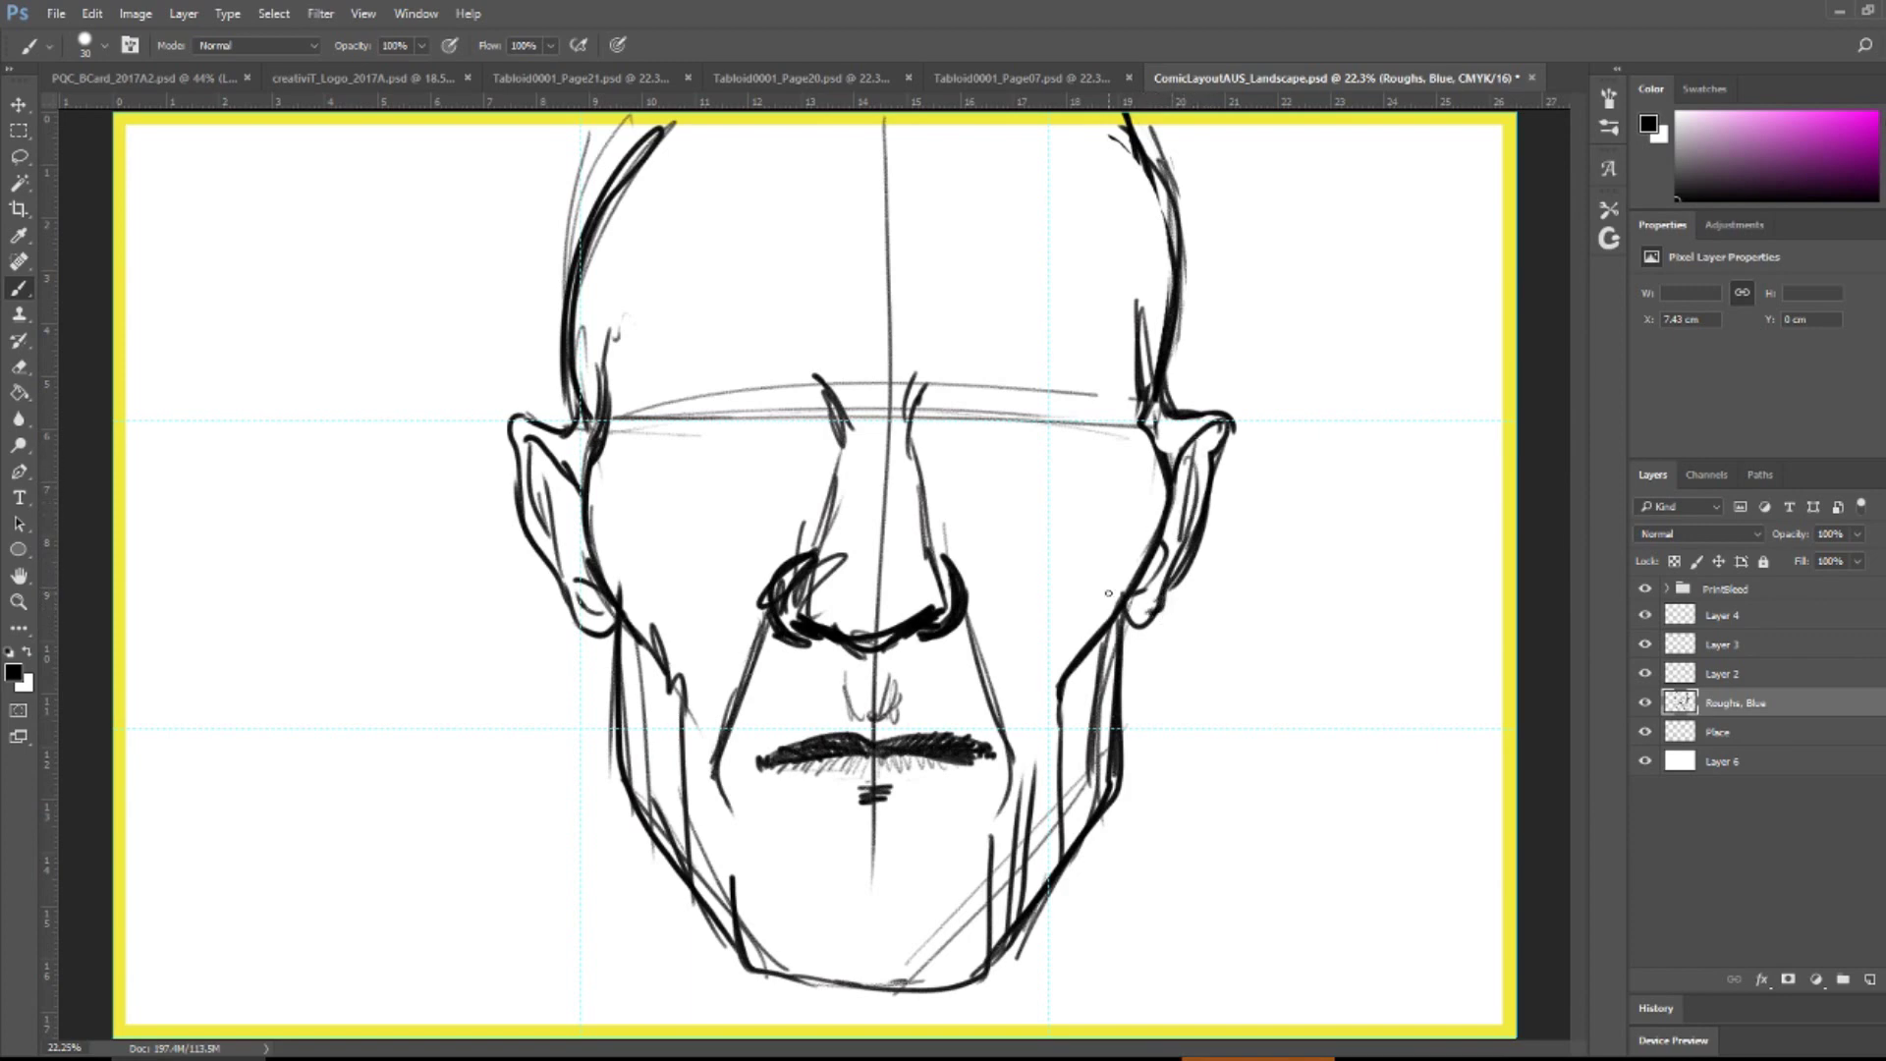
- Strengthen the chin line with overlapping strokes and erase the vertical centre line from the chin up through the forehead
mouse_move(727, 867)
mouse_down()
mouse_move(760, 977)
mouse_move(956, 983)
mouse_up()
drag(816, 982, 958, 960)
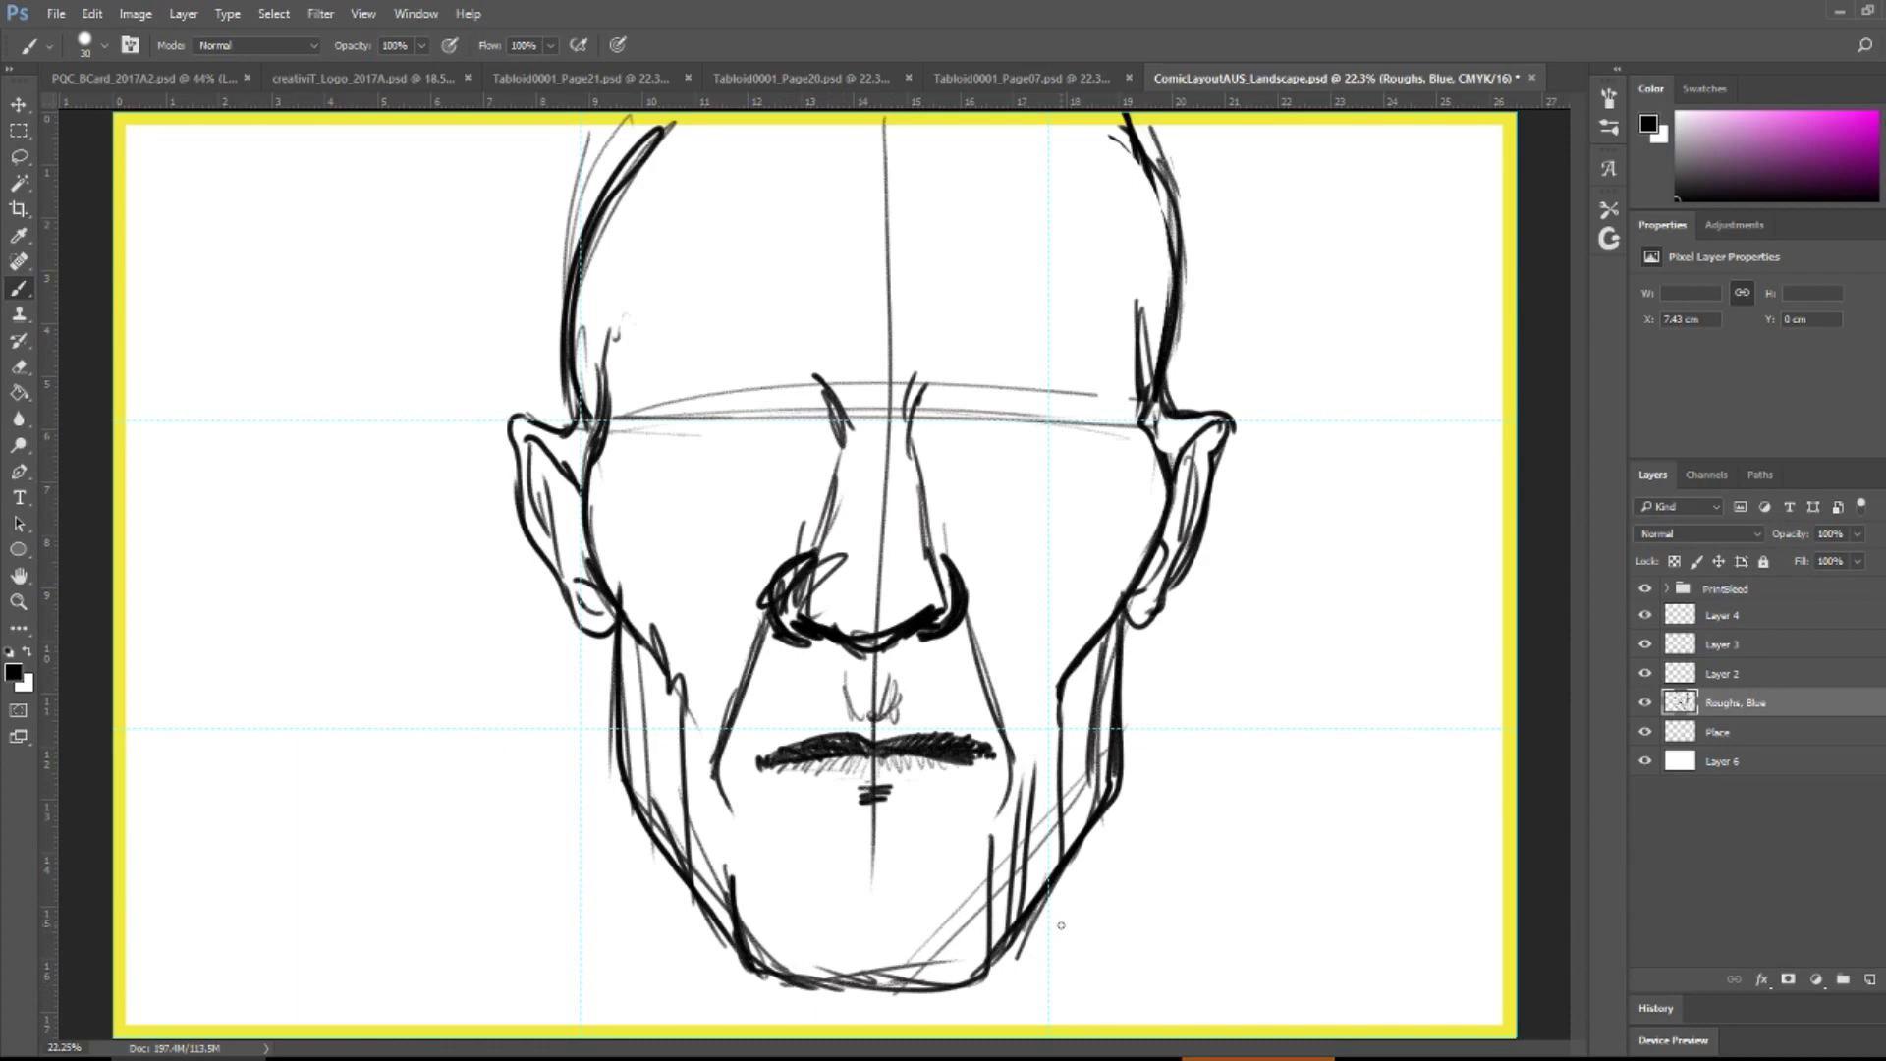
mouse_move(856, 804)
mouse_down()
mouse_move(882, 772)
mouse_move(905, 805)
mouse_move(870, 870)
mouse_move(875, 822)
mouse_move(875, 876)
mouse_up()
drag(882, 762, 871, 782)
mouse_move(880, 699)
mouse_down()
mouse_move(875, 670)
mouse_move(870, 732)
mouse_move(904, 674)
mouse_move(847, 718)
mouse_move(873, 684)
mouse_up()
mouse_move(904, 607)
mouse_down()
mouse_move(841, 615)
mouse_move(887, 608)
mouse_move(847, 552)
mouse_move(811, 595)
mouse_move(819, 576)
mouse_move(802, 576)
mouse_move(877, 577)
mouse_move(884, 368)
mouse_move(879, 388)
mouse_move(835, 324)
mouse_move(882, 385)
mouse_move(884, 116)
mouse_up()
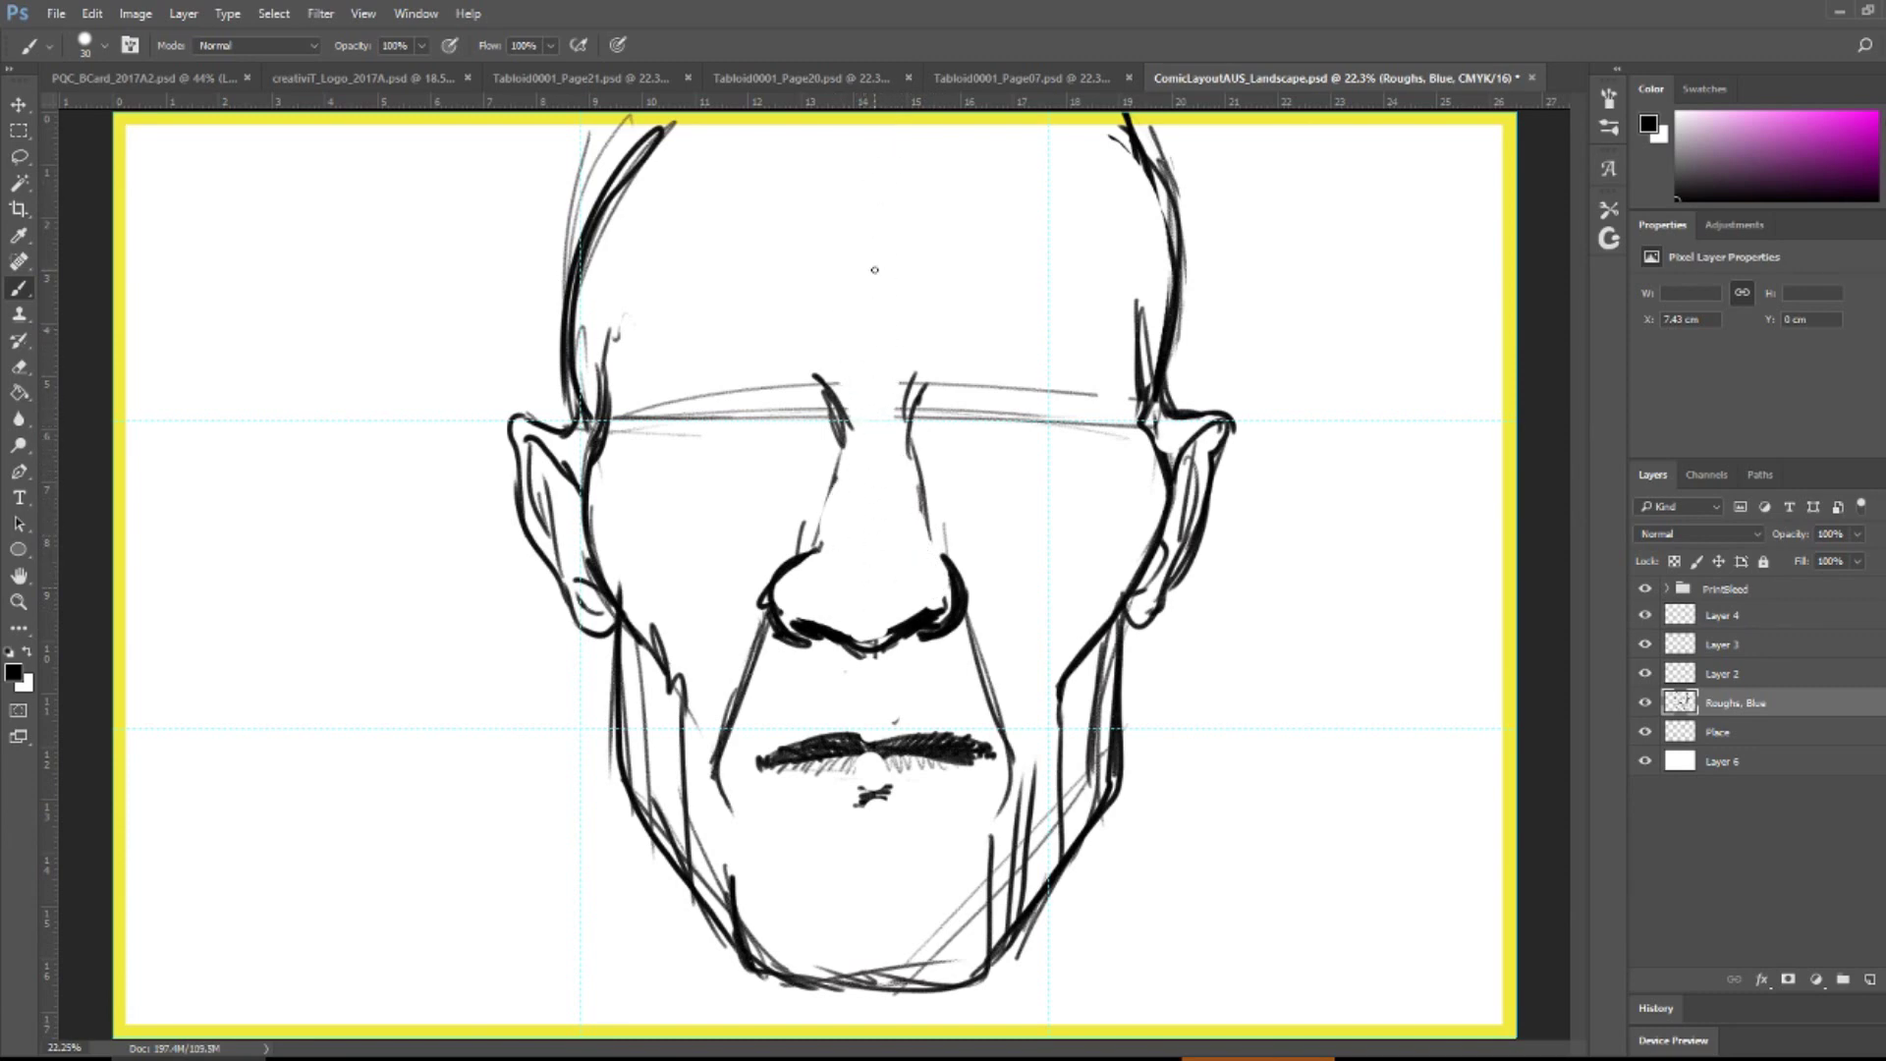
- Start the right eyebrow with short hair strokes and draw the right eye below it with bold lids, iris and pupil
mouse_move(926, 370)
mouse_down()
mouse_move(968, 349)
mouse_move(1010, 366)
mouse_up()
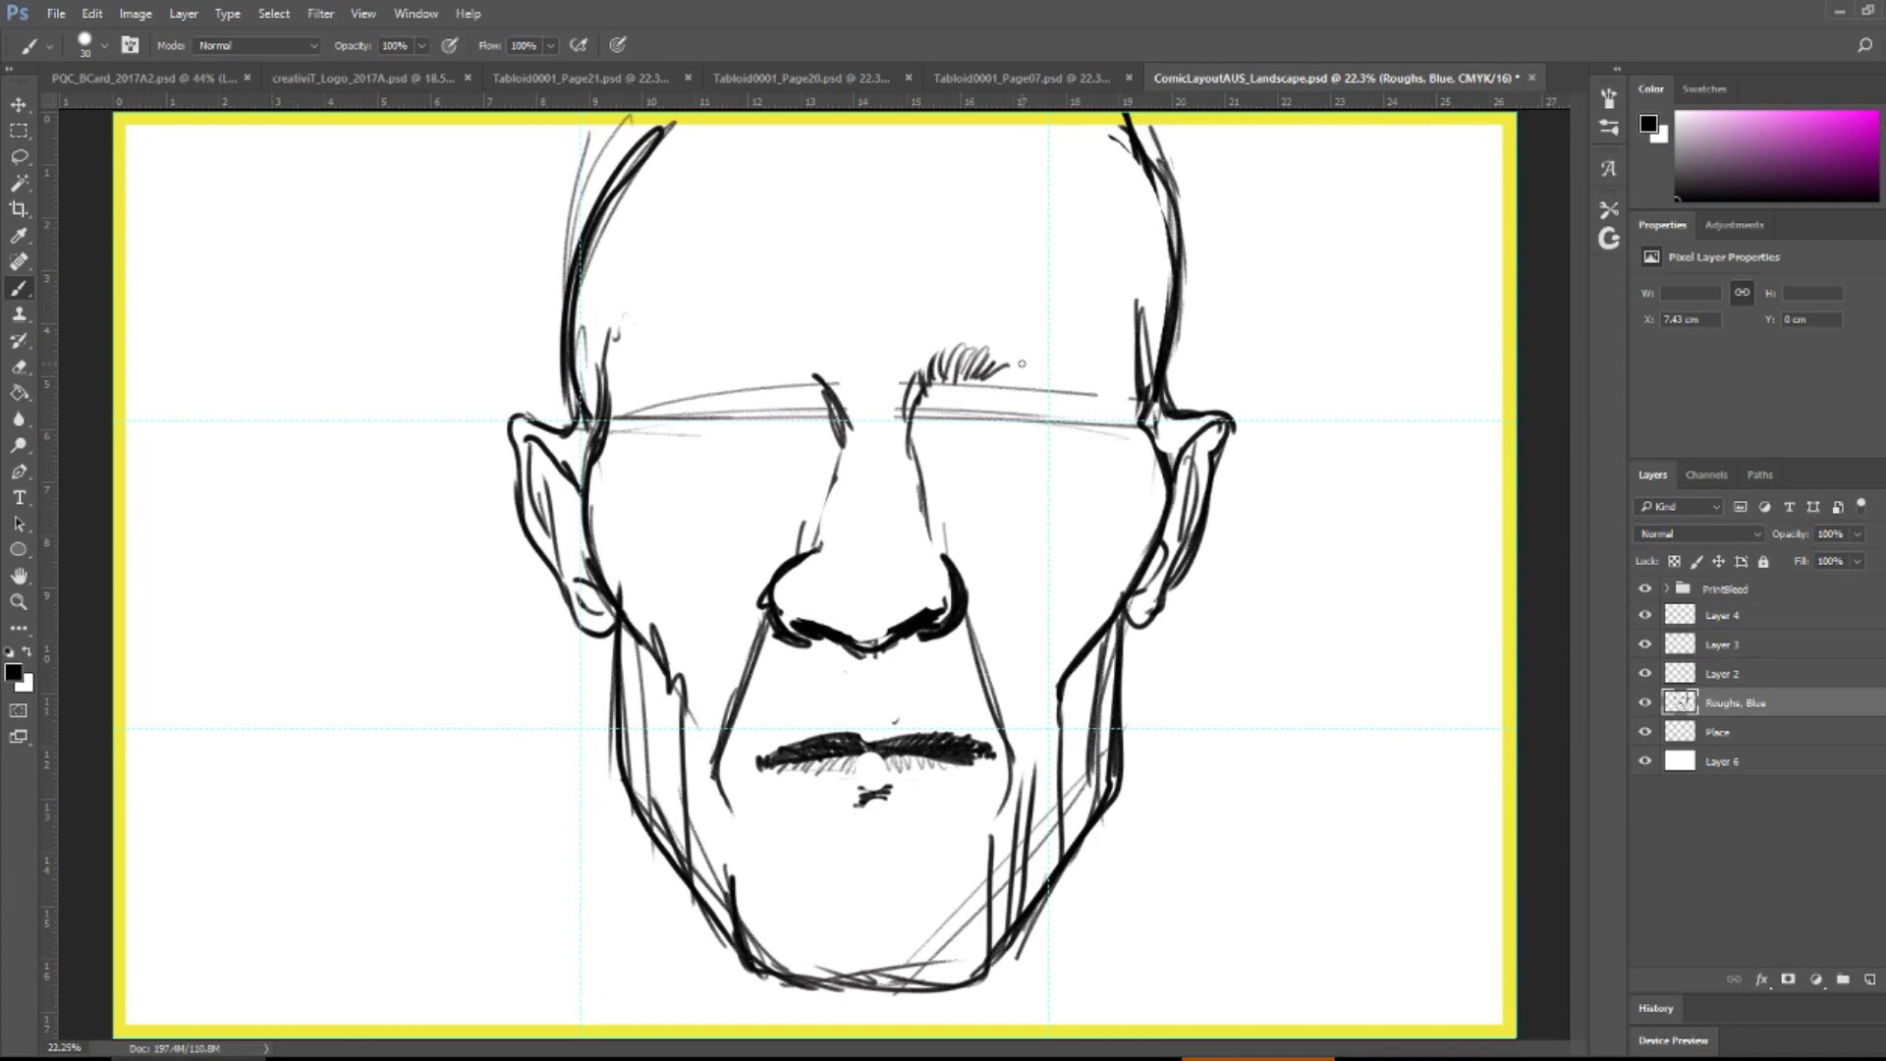
mouse_move(906, 413)
mouse_down()
mouse_move(926, 444)
mouse_move(954, 401)
mouse_move(1060, 383)
mouse_up()
mouse_move(945, 421)
mouse_down()
mouse_move(1051, 459)
mouse_move(1077, 405)
mouse_up()
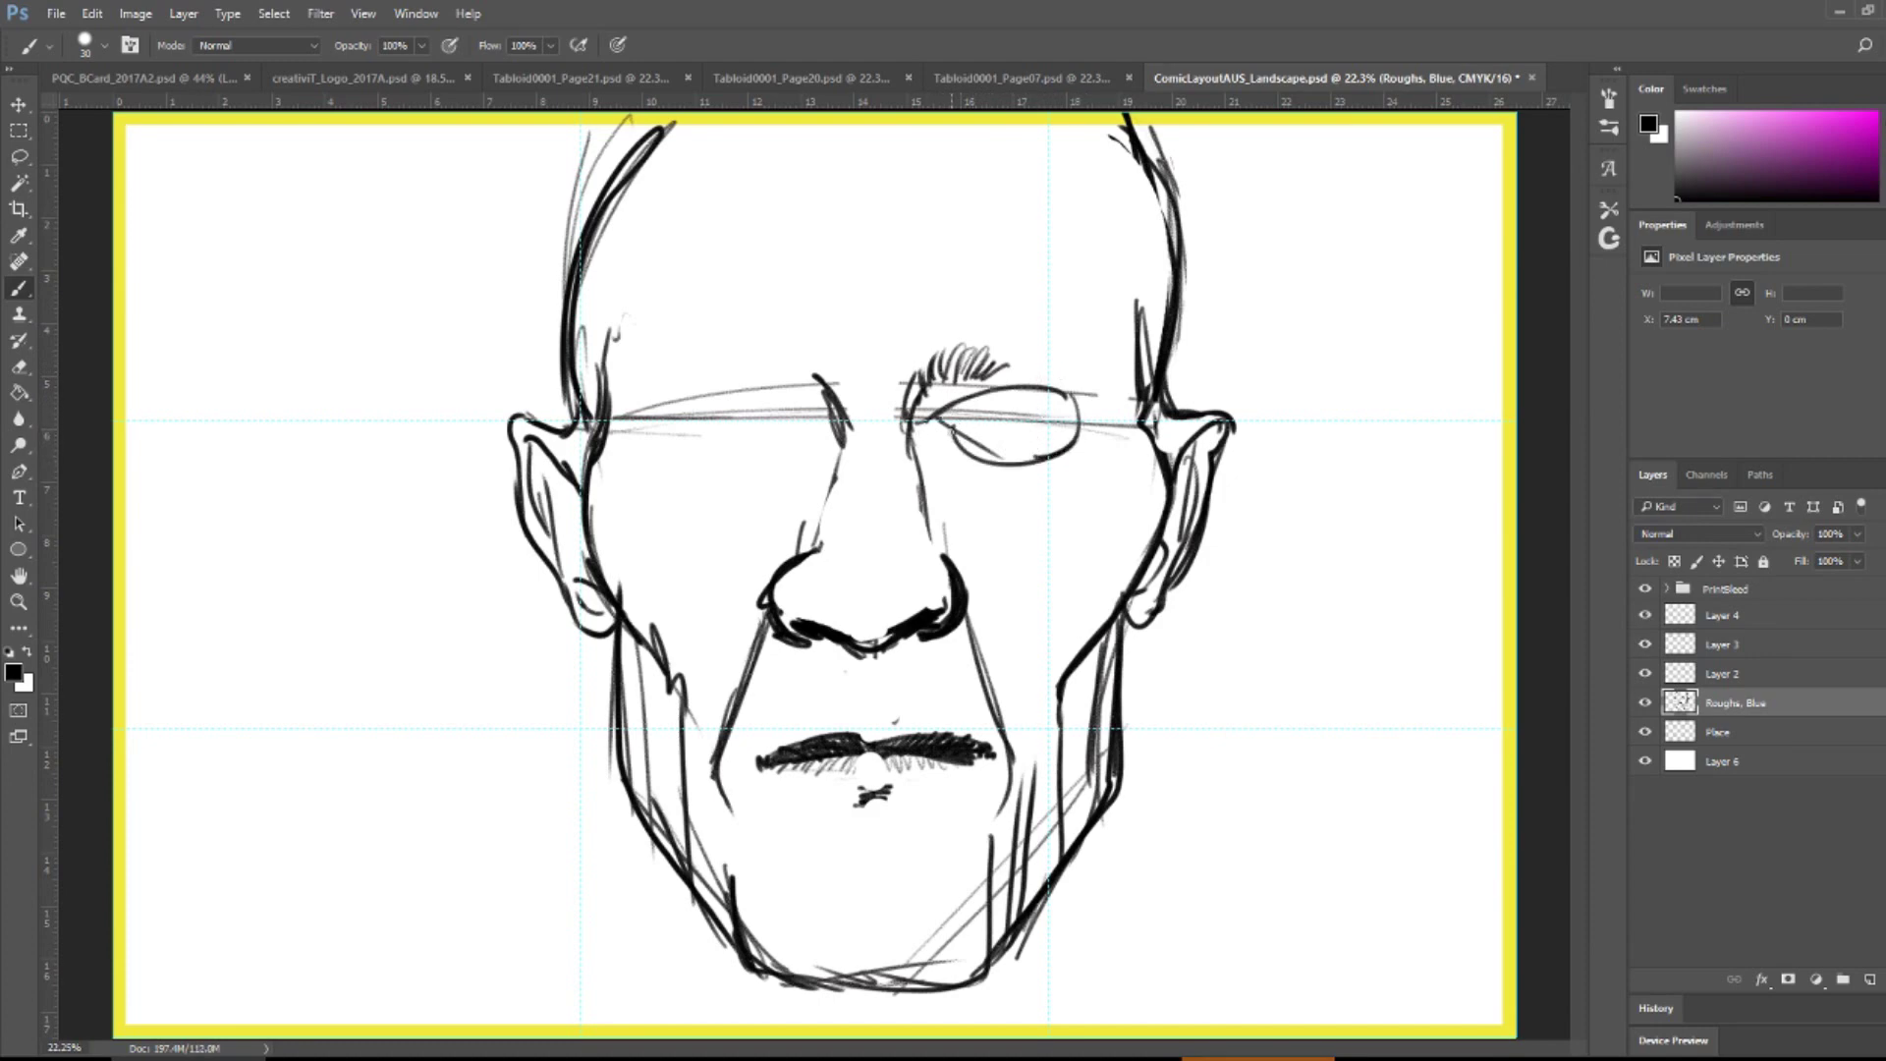
mouse_move(942, 408)
mouse_down()
mouse_move(1022, 391)
mouse_move(969, 432)
mouse_move(992, 462)
mouse_move(1071, 447)
mouse_move(1047, 430)
mouse_move(1023, 460)
mouse_move(1083, 377)
mouse_move(1065, 419)
mouse_move(1079, 407)
mouse_move(986, 388)
mouse_move(1084, 390)
mouse_move(1131, 353)
mouse_move(1094, 429)
mouse_up()
mouse_move(921, 404)
mouse_down()
mouse_move(981, 381)
mouse_move(1078, 408)
mouse_move(1082, 437)
mouse_up()
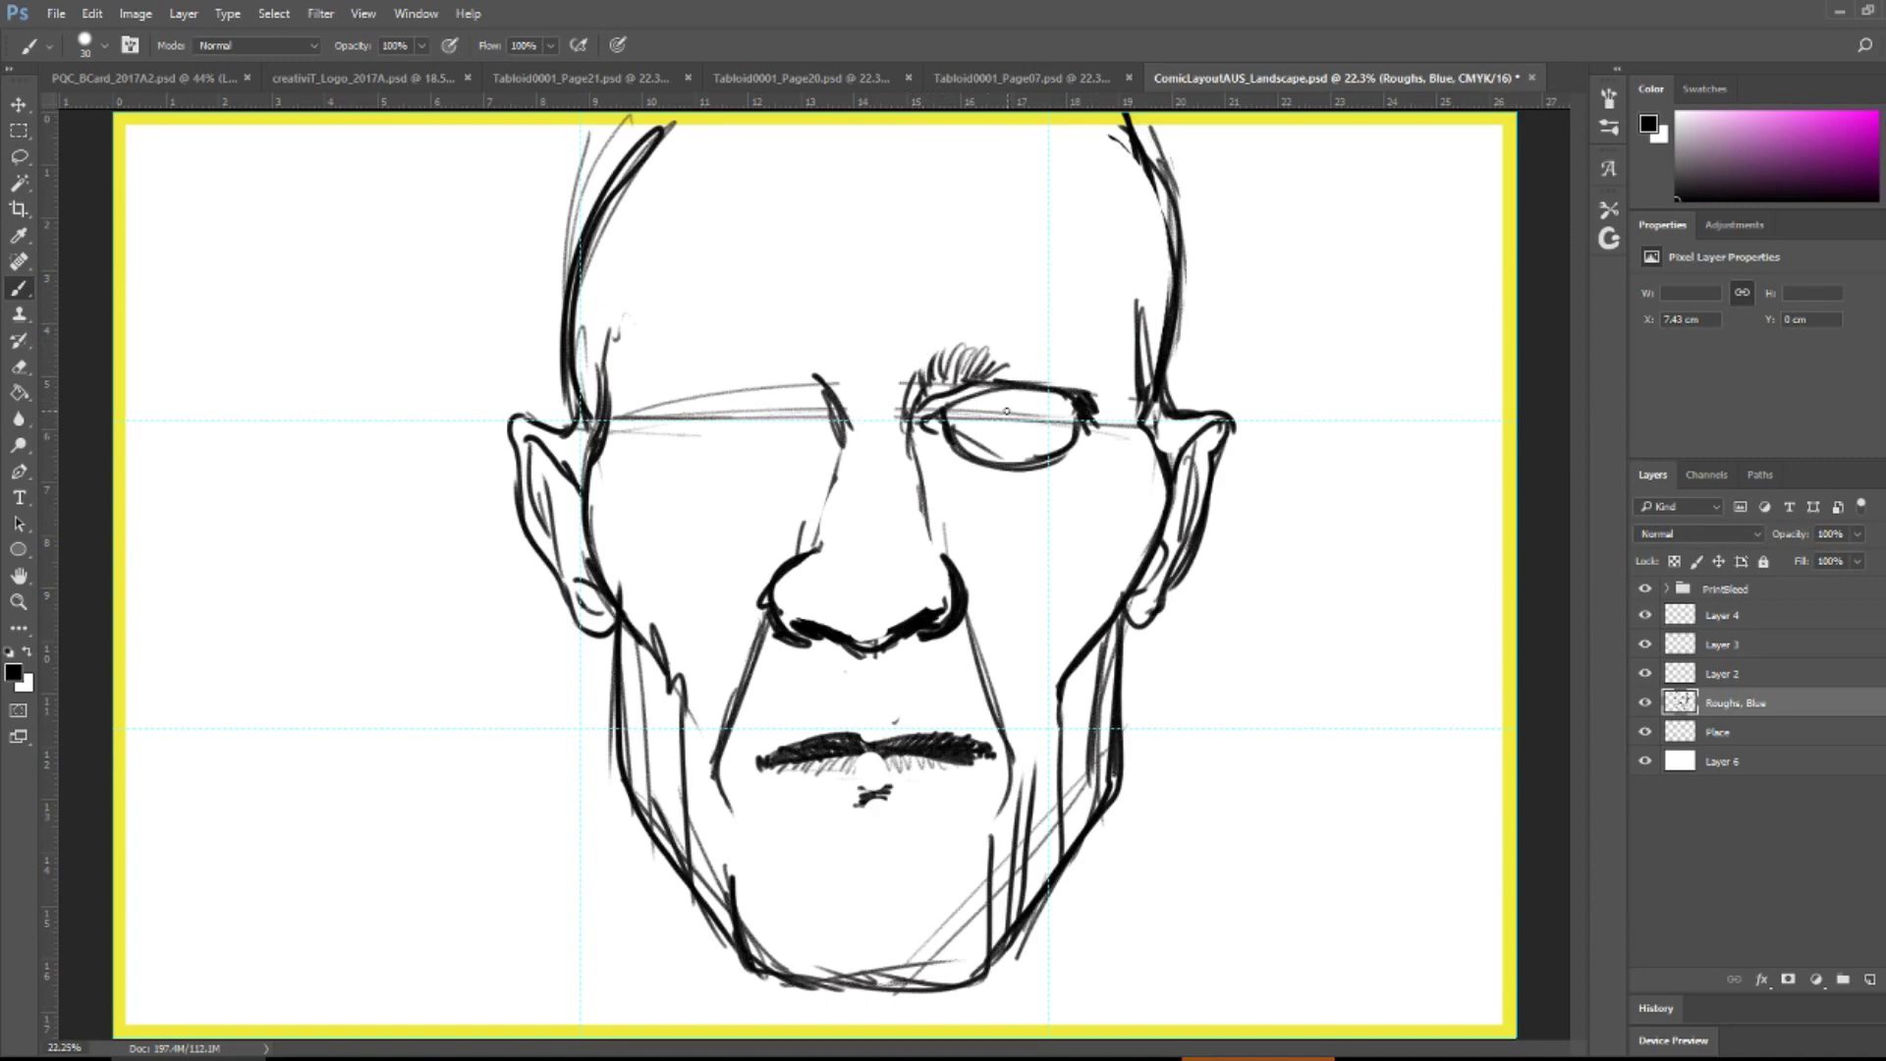
mouse_move(1004, 409)
mouse_down()
mouse_move(1017, 397)
mouse_move(1014, 423)
mouse_up()
mouse_move(968, 457)
mouse_down()
mouse_move(1060, 449)
mouse_move(1012, 454)
mouse_move(1039, 432)
mouse_move(1024, 404)
mouse_move(990, 420)
mouse_move(1018, 417)
mouse_up()
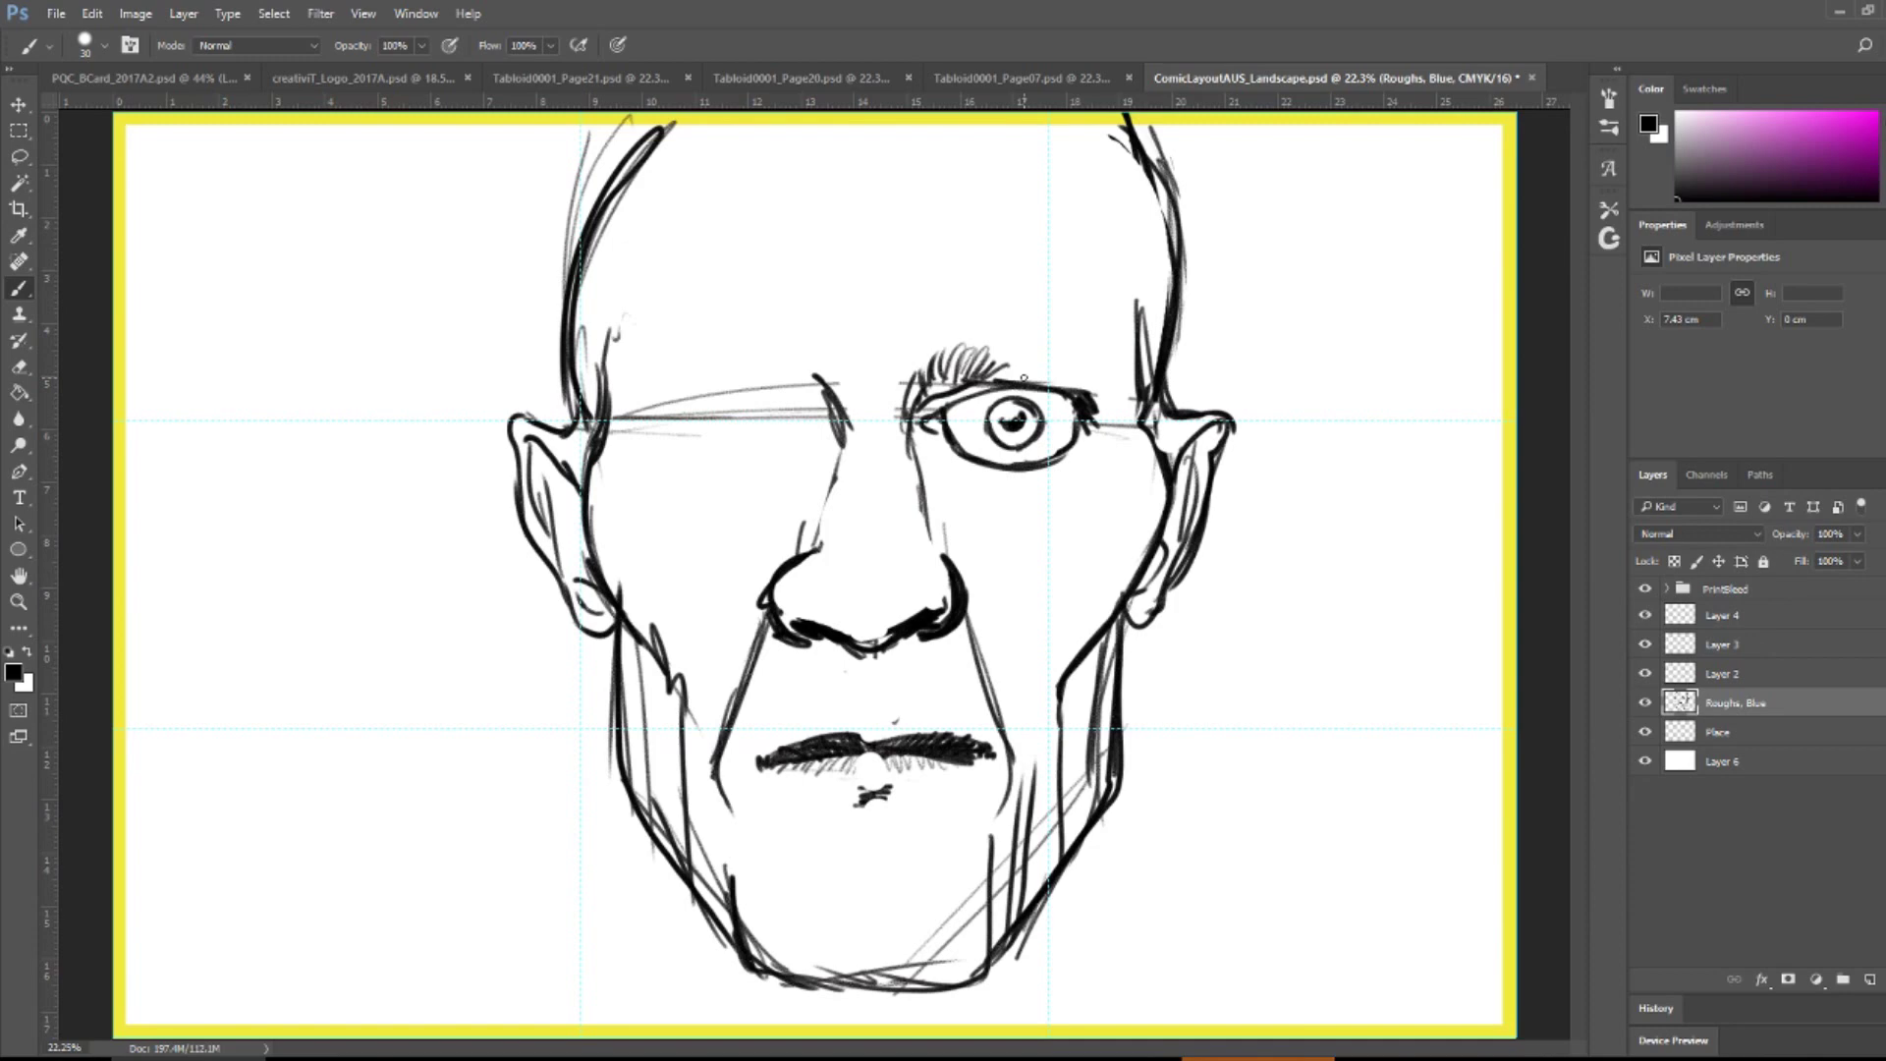
- Build up the right eyebrow with dense hair strokes from the nose bridge to the outer corner of the eye
drag(914, 380, 908, 352)
drag(921, 376, 936, 342)
mouse_move(943, 370)
mouse_down()
mouse_move(968, 334)
mouse_move(1064, 347)
mouse_up()
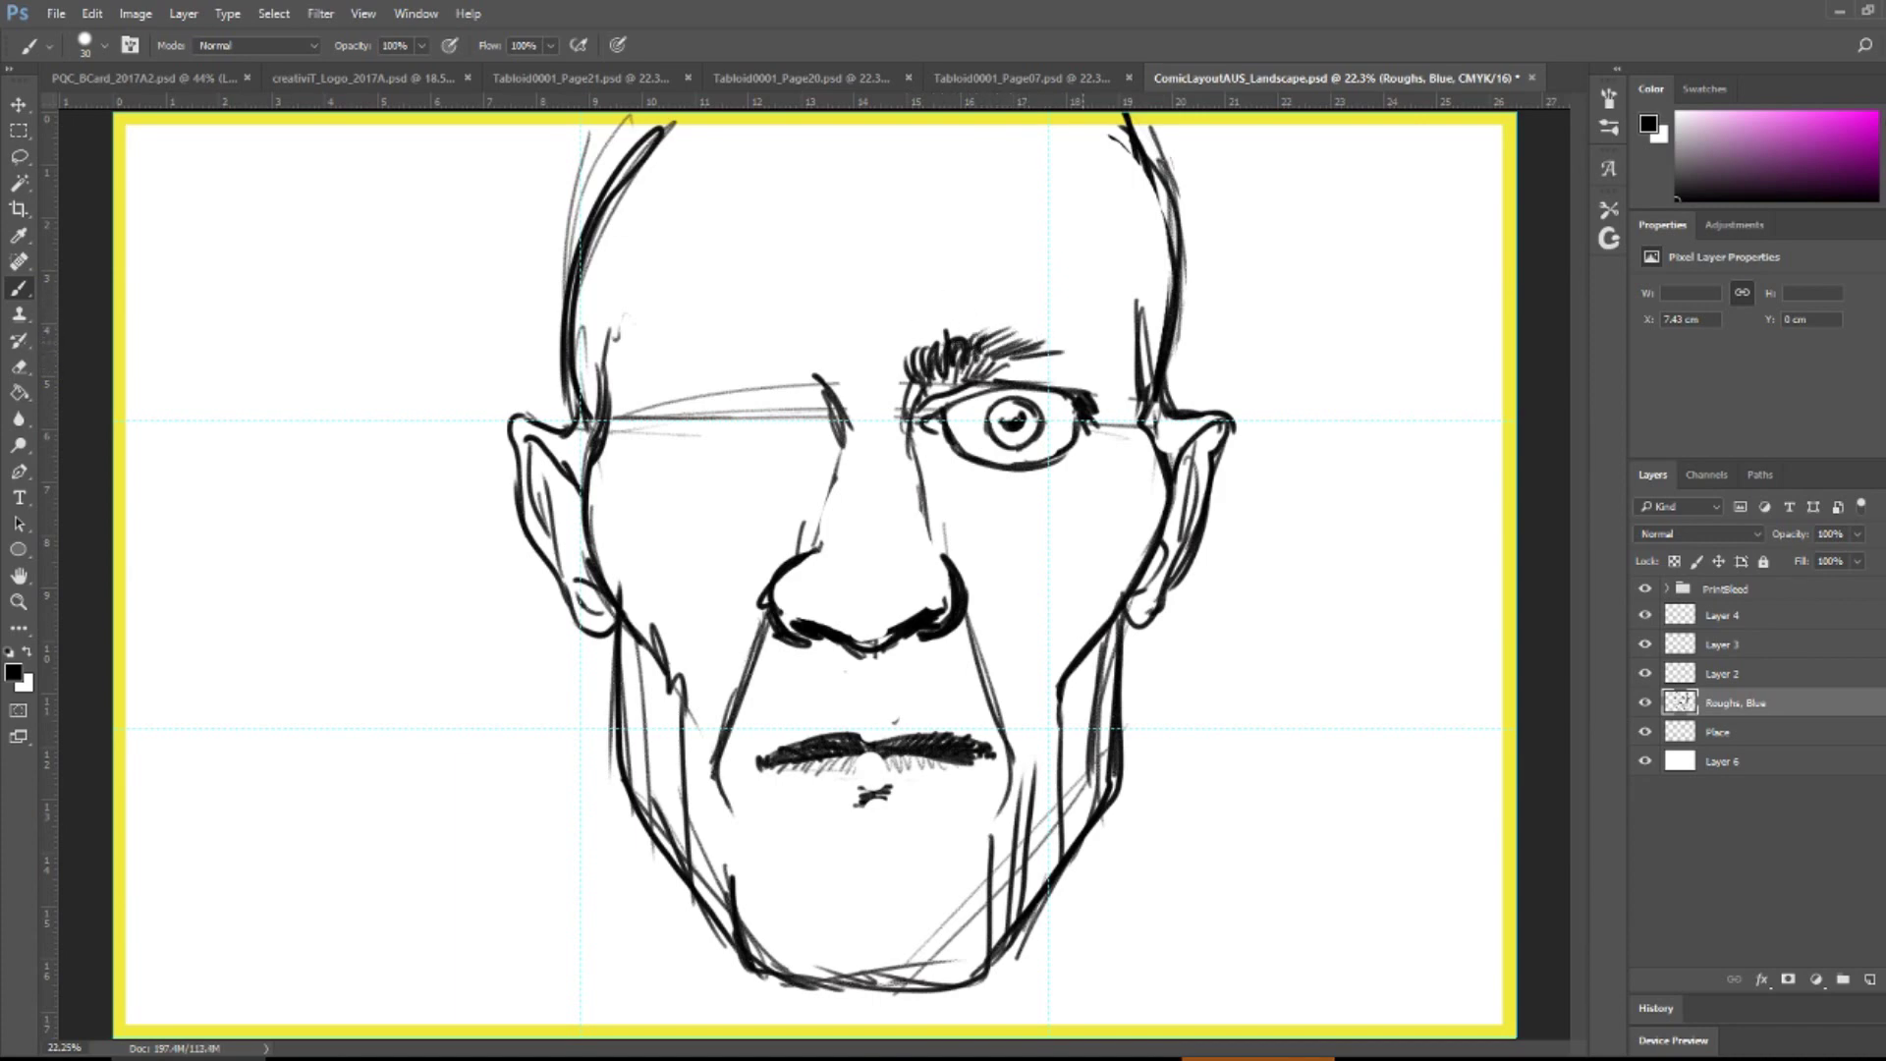
mouse_move(1102, 413)
mouse_down()
mouse_move(1128, 414)
mouse_move(1120, 394)
mouse_up()
drag(1092, 391, 1123, 378)
mouse_move(1087, 370)
mouse_down()
mouse_move(1118, 351)
mouse_move(1070, 326)
mouse_up()
mouse_move(1007, 358)
mouse_down()
mouse_move(1056, 326)
mouse_move(1035, 330)
mouse_up()
drag(990, 351, 1022, 323)
drag(969, 353, 998, 334)
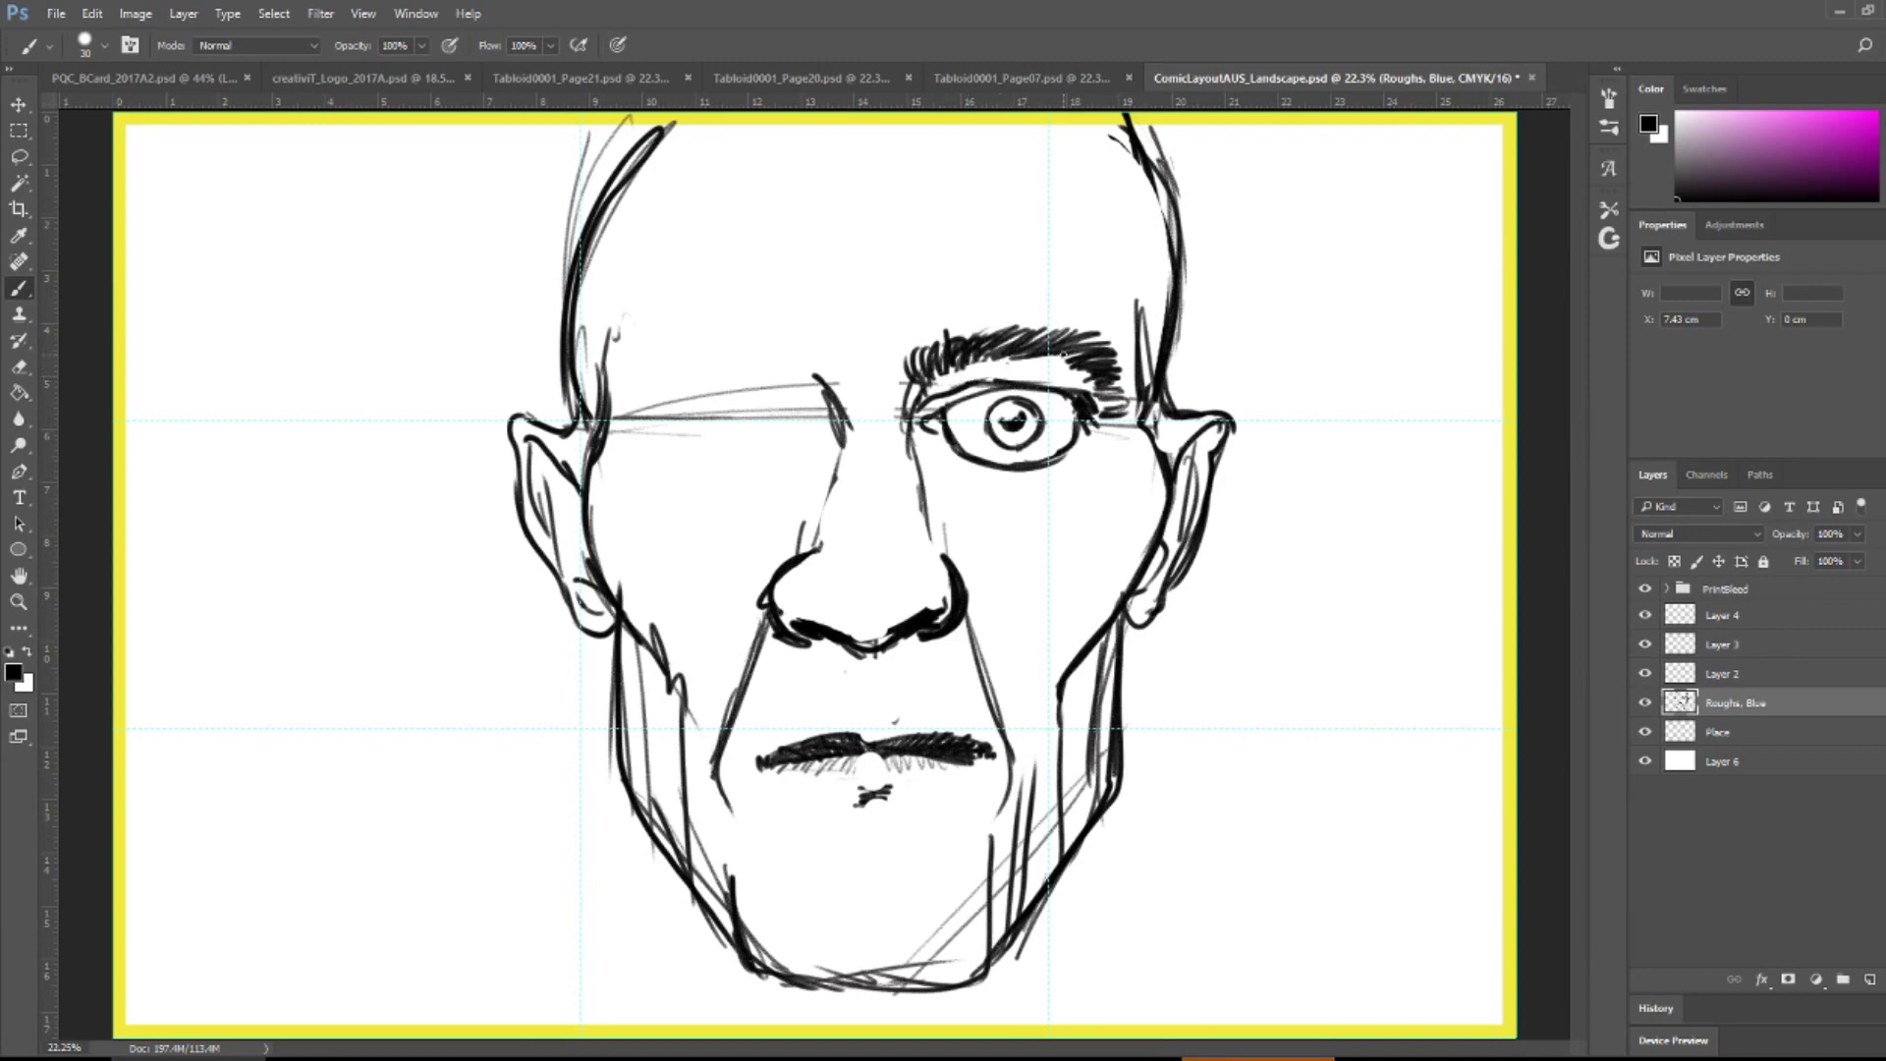
- Thicken the right eyebrow with more diagonal strokes and tidy its inner end beside the nose bridge
mouse_move(1071, 374)
mouse_down()
mouse_move(1015, 333)
mouse_move(910, 343)
mouse_up()
drag(944, 373, 971, 325)
drag(966, 366, 1002, 325)
drag(1012, 366, 1049, 330)
mouse_move(1059, 363)
mouse_down()
mouse_move(1075, 336)
mouse_move(1092, 349)
mouse_up()
drag(908, 345, 898, 432)
mouse_move(916, 340)
mouse_down()
mouse_move(926, 369)
mouse_move(917, 332)
mouse_up()
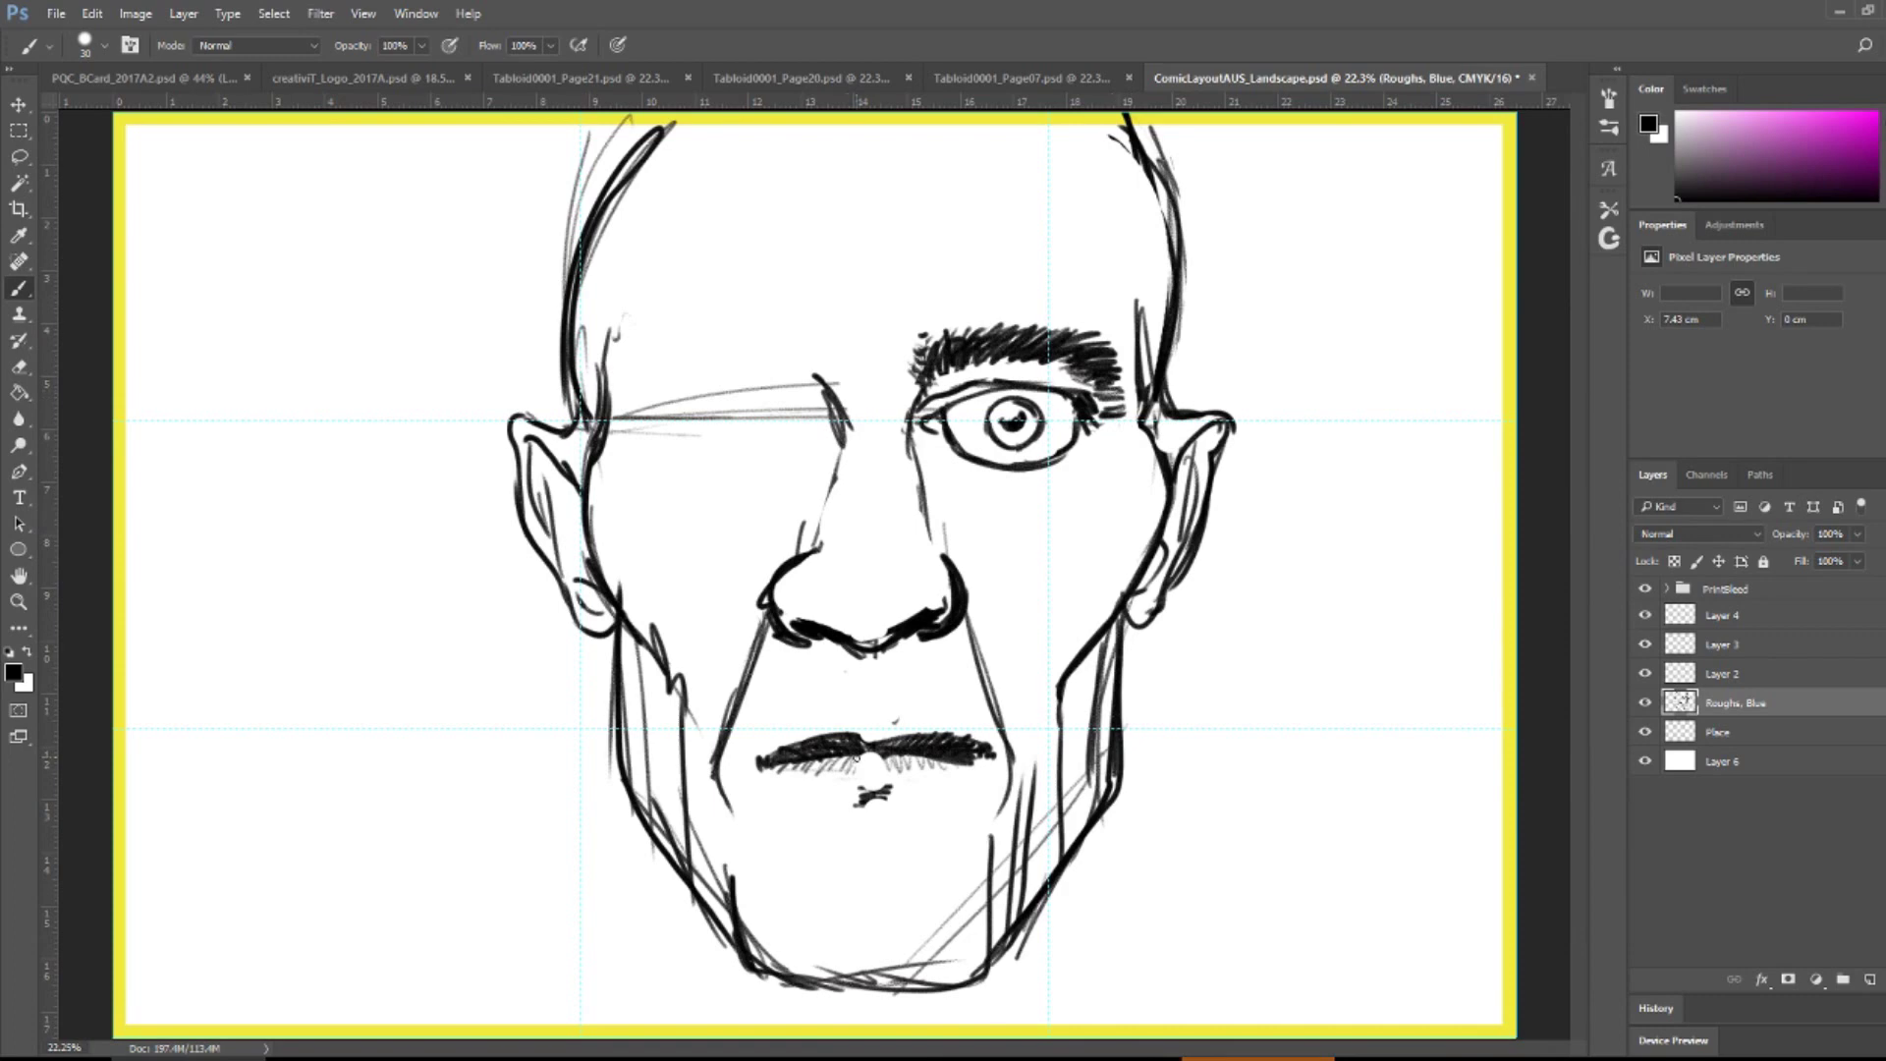
- Close the gap in the middle of the lips and hatch the small shadow below the lower lip
mouse_move(856, 756)
mouse_down()
mouse_move(889, 759)
mouse_move(870, 751)
mouse_move(854, 797)
mouse_up()
key(ctrl+alt+z)
key(ctrl+alt+z)
mouse_move(890, 788)
mouse_down()
mouse_move(852, 796)
mouse_move(864, 809)
mouse_up()
- Hatch shadows beneath both nostrils and the nose tip, and darken the small shadow below the lower lip
mouse_move(818, 639)
mouse_down()
mouse_move(847, 654)
mouse_move(840, 690)
mouse_up()
mouse_move(932, 631)
mouse_down()
mouse_move(903, 647)
mouse_move(901, 703)
mouse_up()
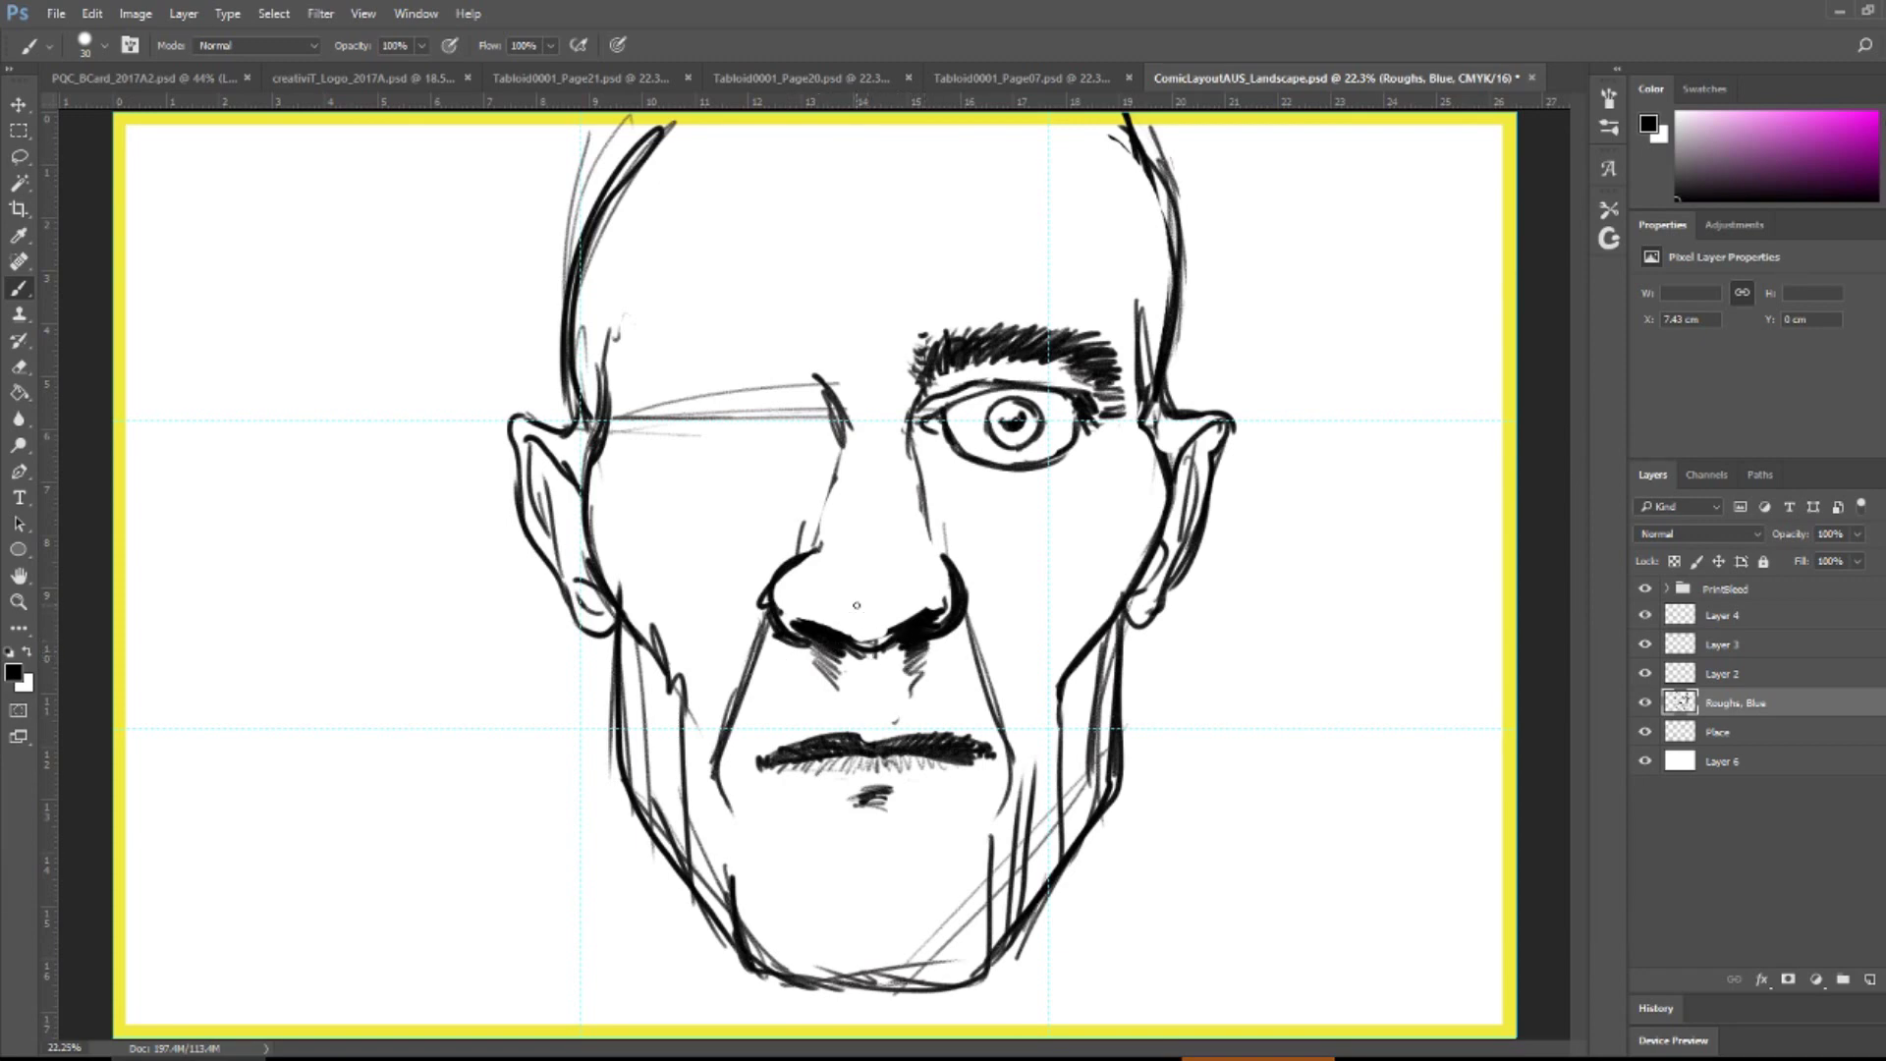
drag(868, 643, 874, 644)
mouse_move(860, 639)
mouse_down()
mouse_move(889, 641)
mouse_move(857, 648)
mouse_move(882, 646)
mouse_move(878, 672)
mouse_move(821, 693)
mouse_move(824, 656)
mouse_move(893, 648)
mouse_move(909, 677)
mouse_up()
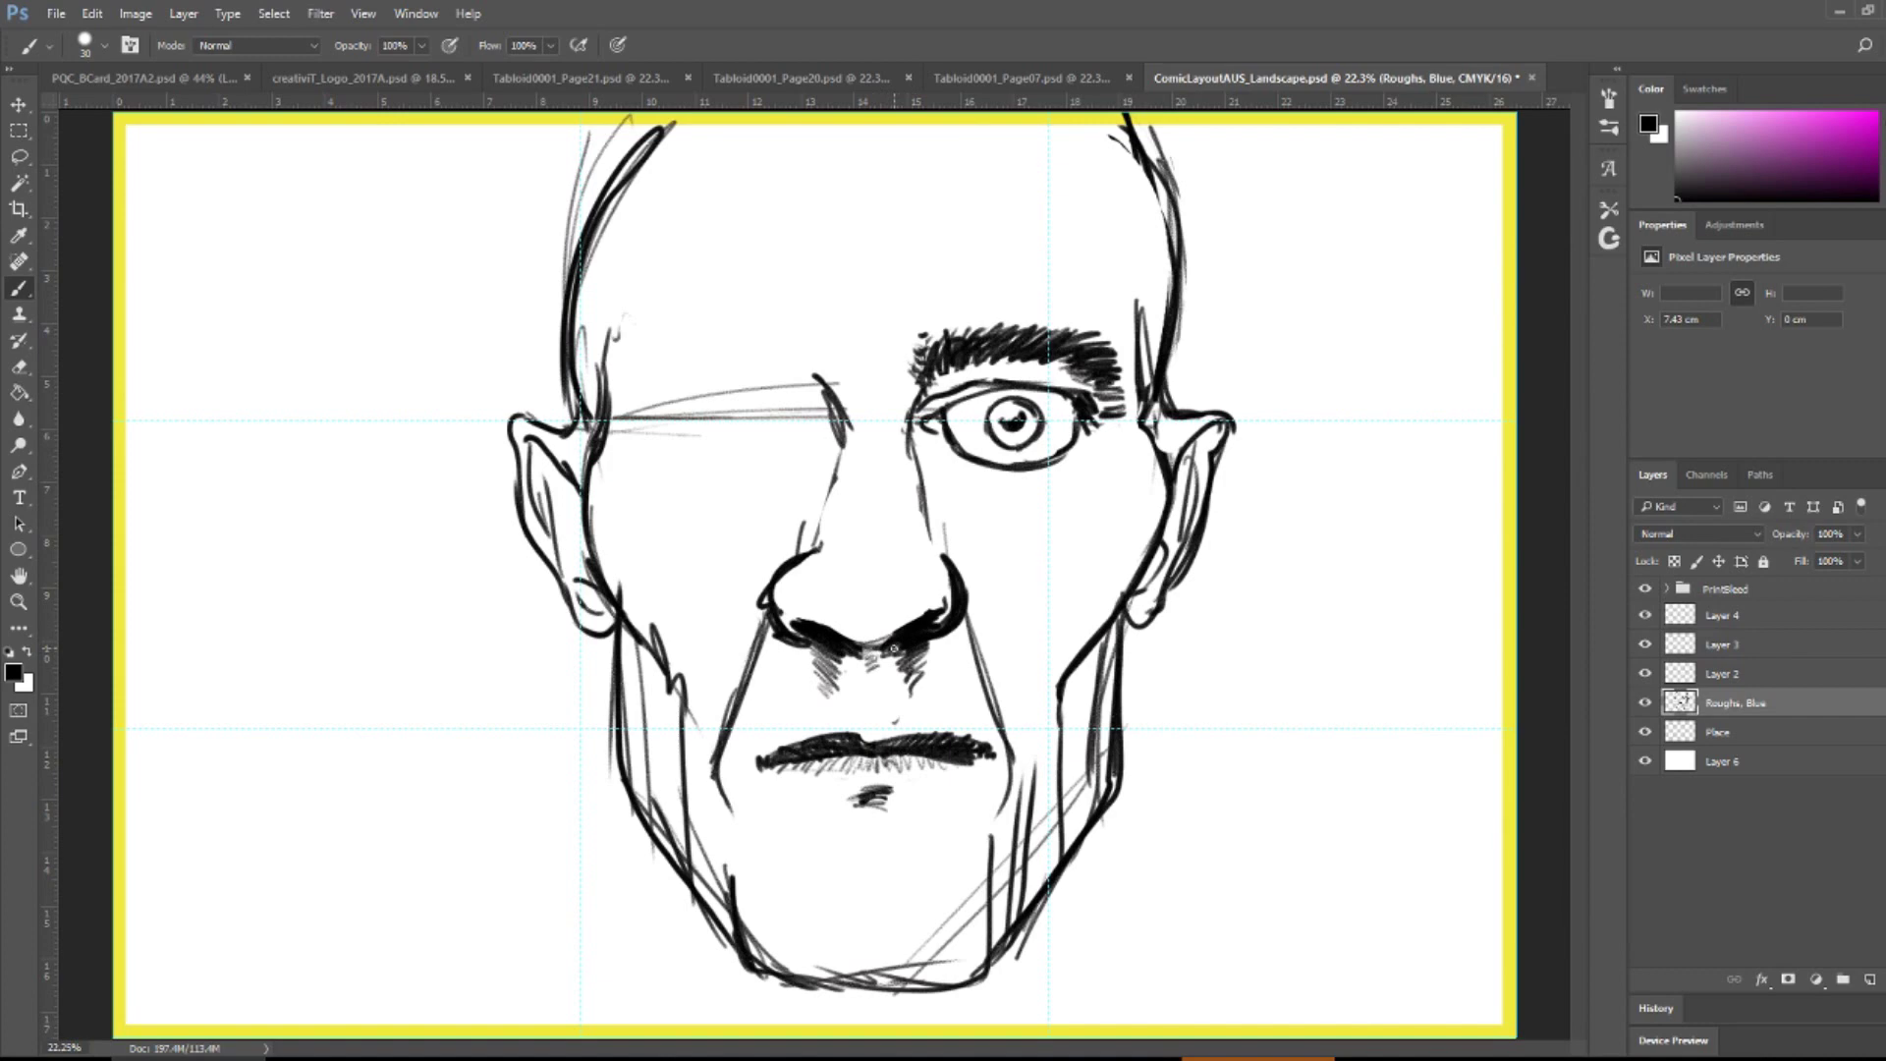
drag(855, 789, 894, 815)
- Hatch both sides of the nose bridge and add the first hairs at the inner end of the left eyebrow
drag(929, 550, 918, 479)
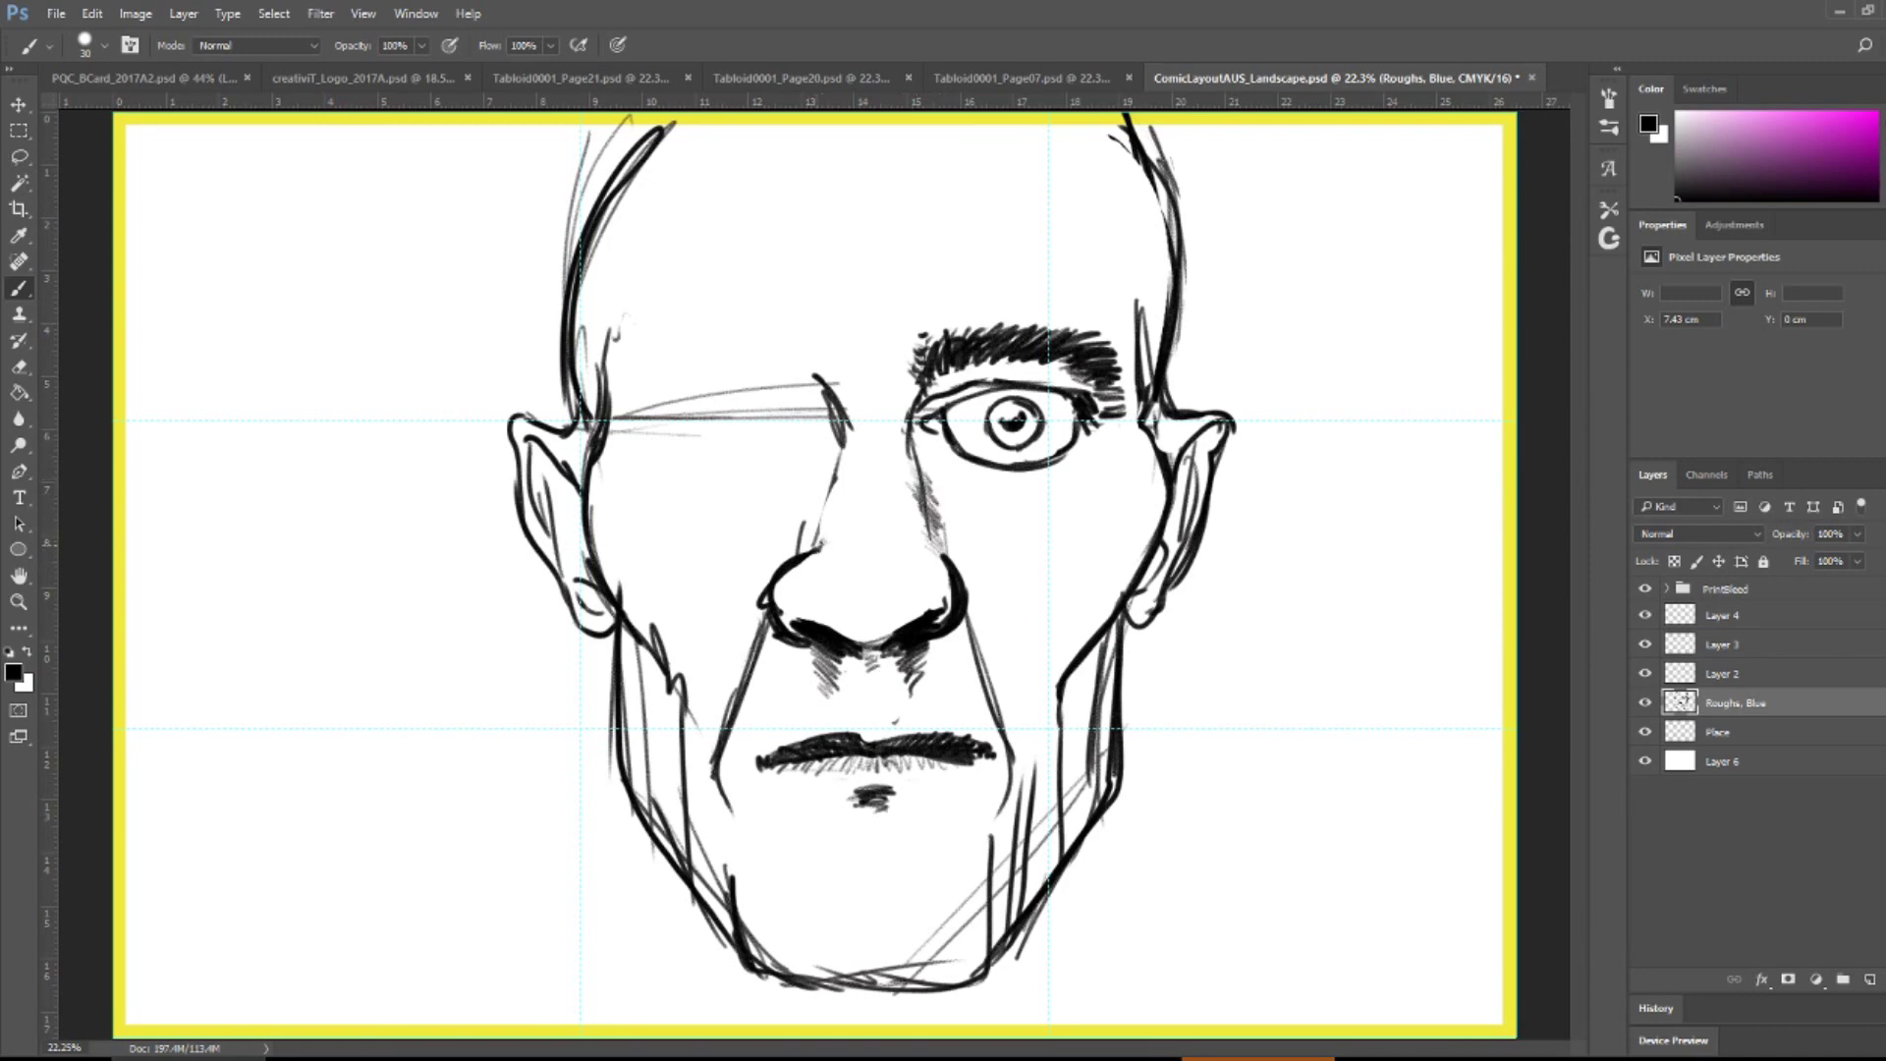
drag(820, 553, 810, 521)
drag(843, 444, 825, 499)
mouse_move(817, 377)
mouse_down()
mouse_move(812, 352)
mouse_move(831, 347)
mouse_move(804, 365)
mouse_move(769, 342)
mouse_up()
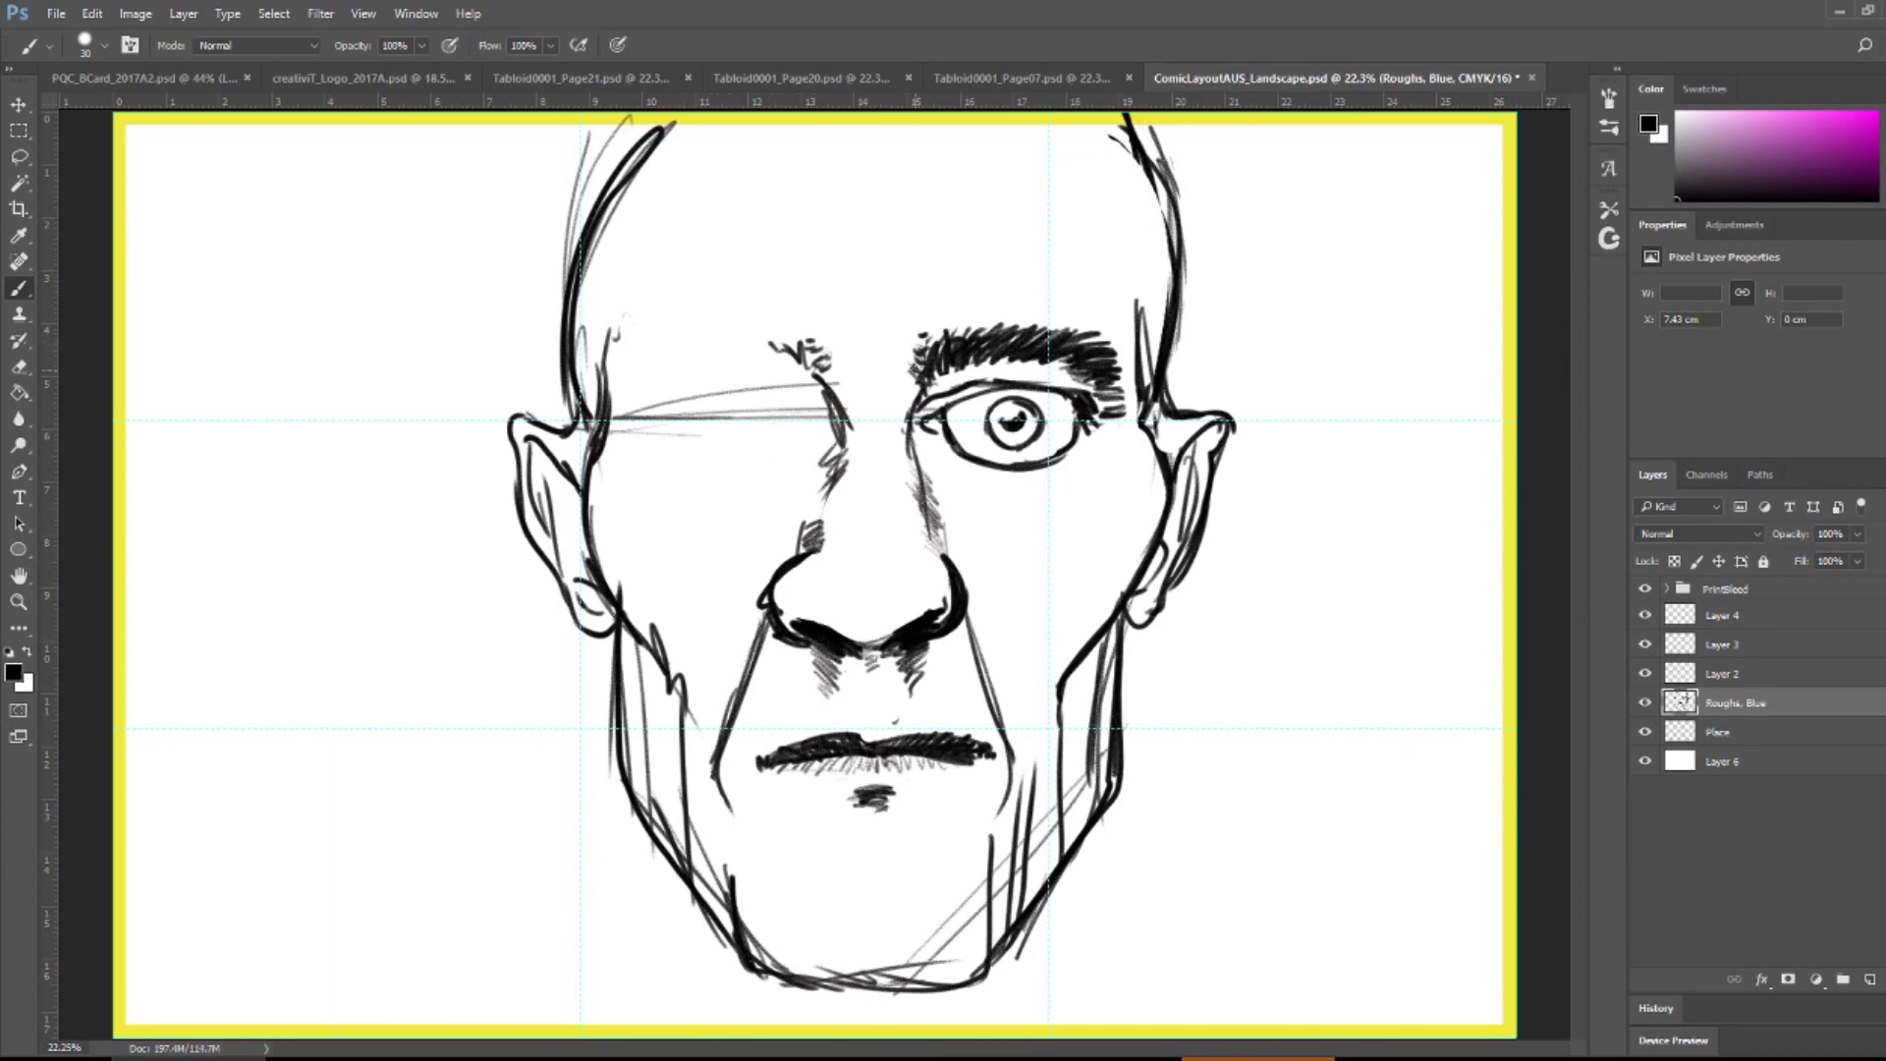
- Darken the inner corner of the right eye and draw the upper and lower lids of the left eye
drag(915, 370, 917, 424)
mouse_move(928, 404)
mouse_down()
mouse_move(818, 442)
mouse_move(757, 385)
mouse_up()
mouse_move(817, 402)
mouse_down()
mouse_move(717, 371)
mouse_move(658, 393)
mouse_move(755, 391)
mouse_move(674, 389)
mouse_move(612, 425)
mouse_up()
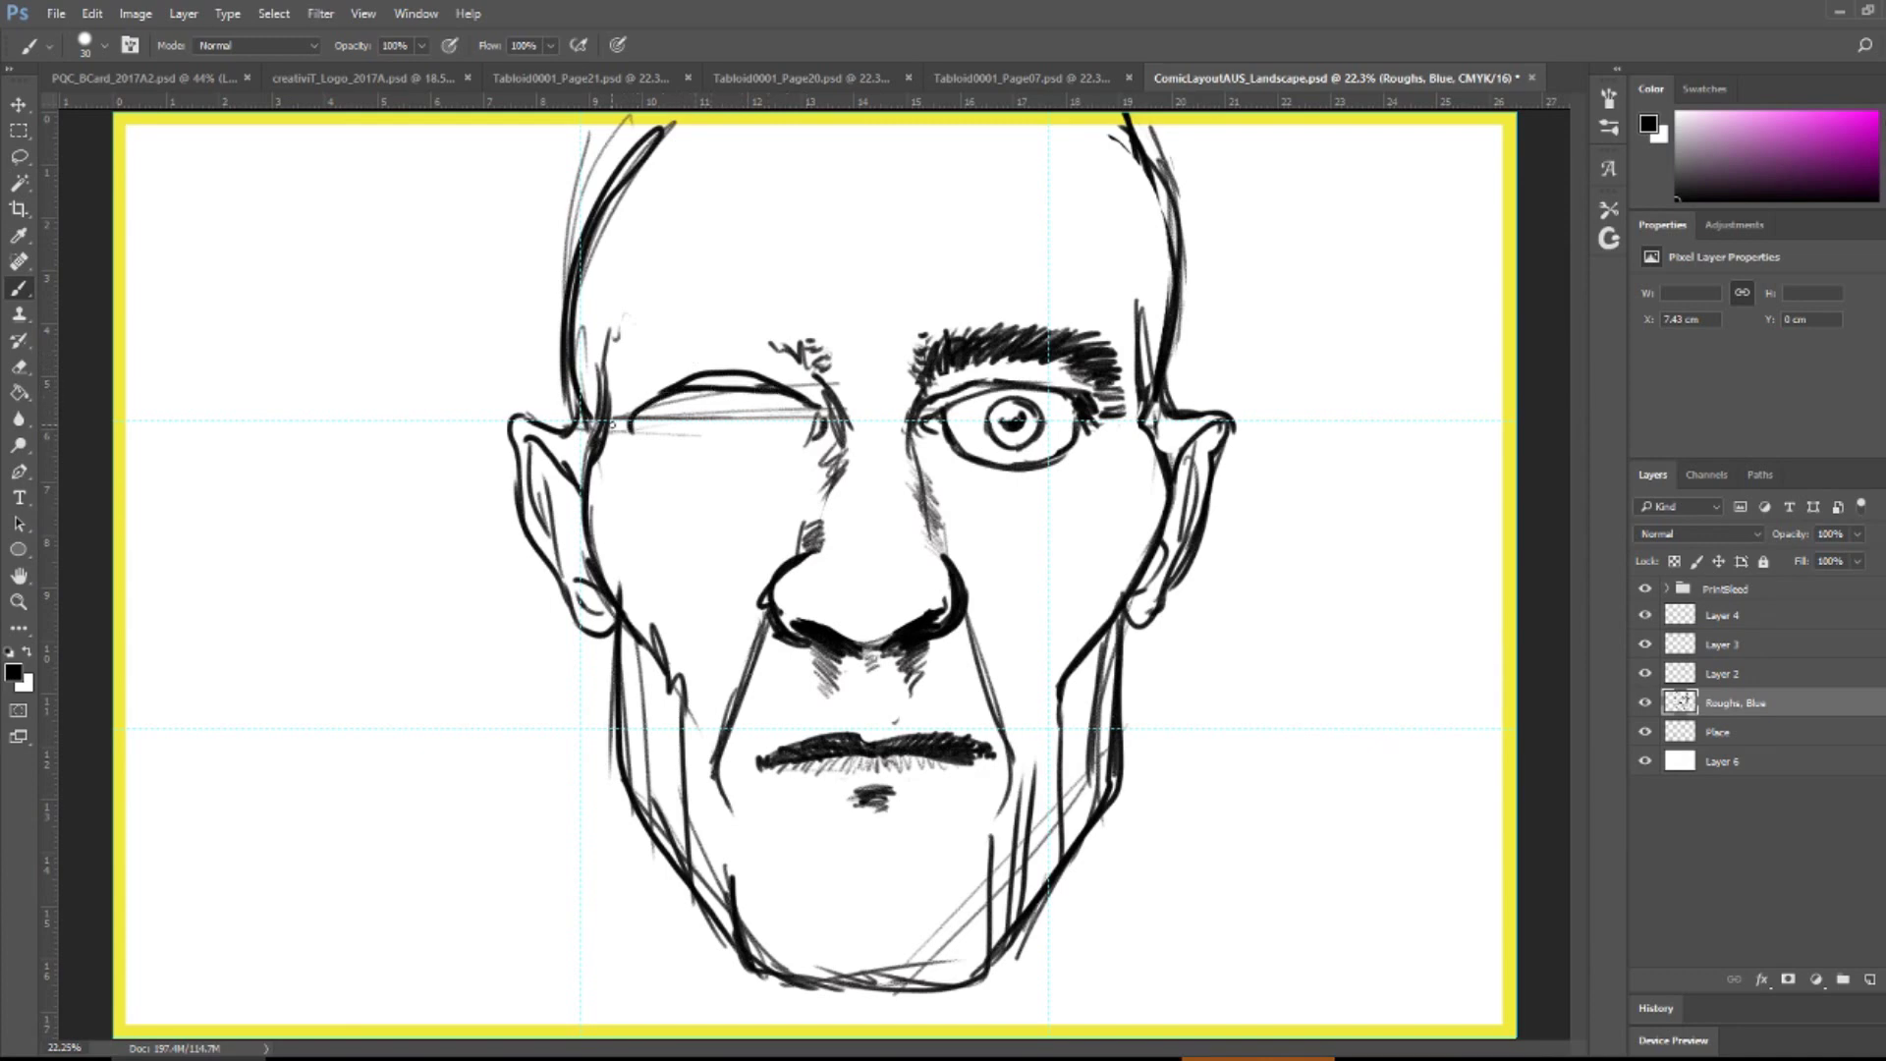
key(ctrl+alt+z)
key(ctrl+alt+z)
mouse_move(762, 393)
mouse_down()
mouse_move(811, 432)
mouse_move(708, 465)
mouse_move(629, 425)
mouse_move(709, 467)
mouse_move(788, 441)
mouse_move(674, 471)
mouse_move(650, 464)
mouse_move(643, 415)
mouse_move(639, 446)
mouse_move(688, 475)
mouse_move(727, 460)
mouse_up()
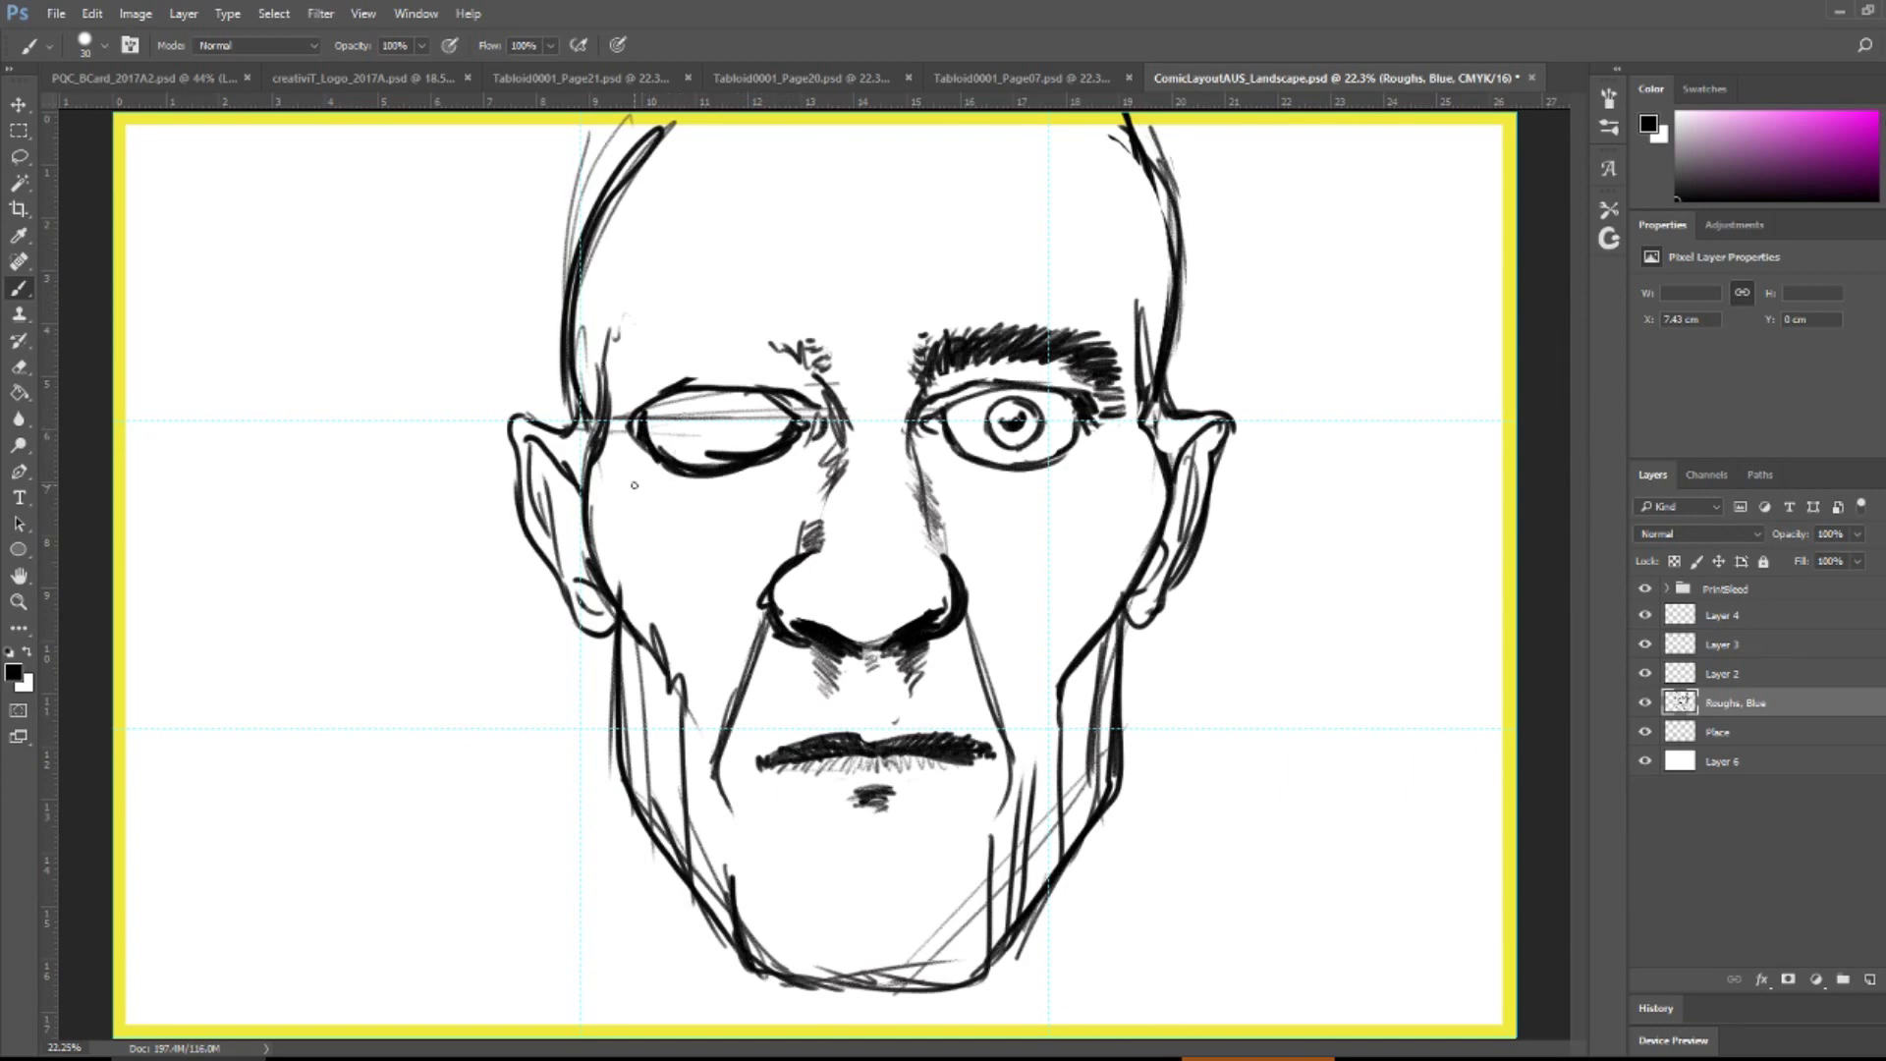
- Clean up the guide lines inside the left eye, bolden its outline, and draw its iris and pupil
drag(660, 402, 645, 410)
mouse_move(656, 397)
mouse_down()
mouse_move(651, 452)
mouse_move(664, 399)
mouse_up()
mouse_move(702, 462)
mouse_down()
mouse_move(753, 460)
mouse_move(691, 404)
mouse_move(651, 433)
mouse_move(738, 411)
mouse_move(793, 426)
mouse_move(731, 396)
mouse_move(735, 455)
mouse_move(710, 460)
mouse_move(658, 446)
mouse_move(654, 420)
mouse_move(779, 428)
mouse_up()
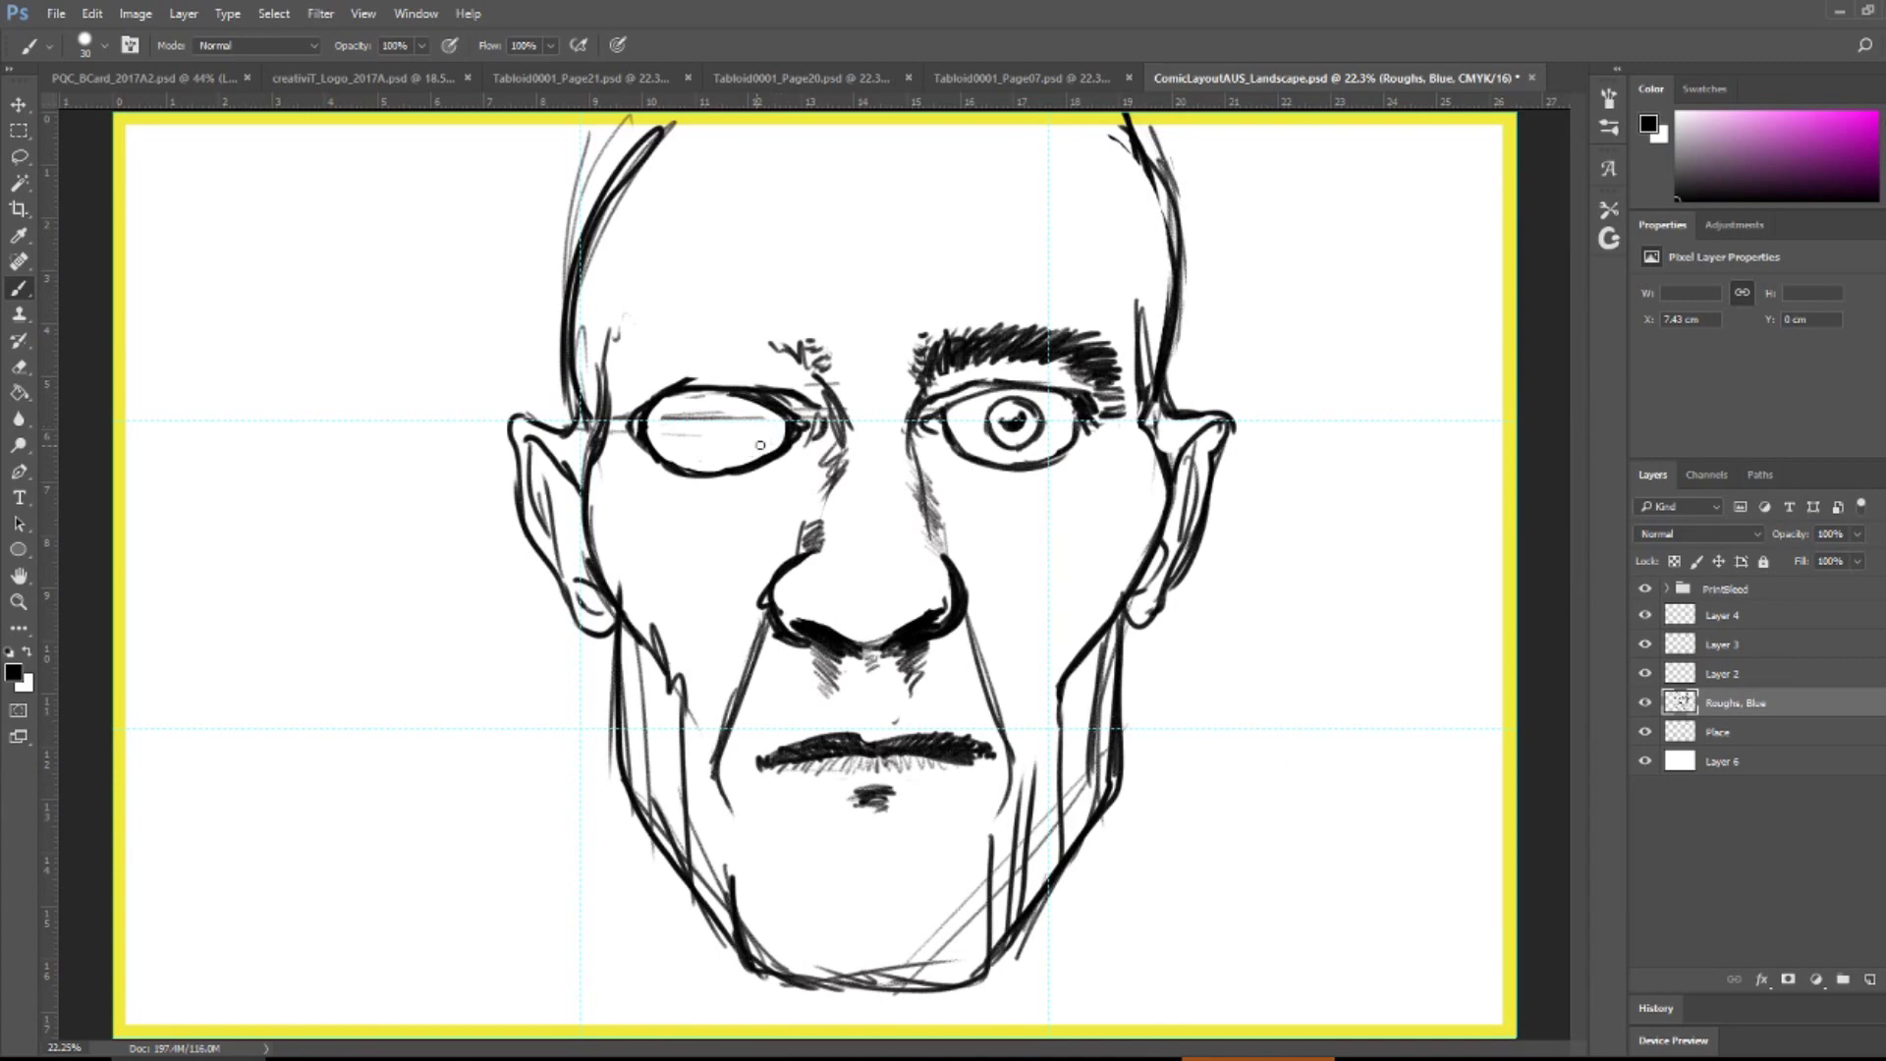
drag(742, 430, 696, 399)
mouse_move(652, 447)
mouse_down()
mouse_move(642, 418)
mouse_move(729, 480)
mouse_up()
mouse_move(712, 409)
mouse_down()
mouse_move(680, 442)
mouse_move(712, 458)
mouse_move(735, 413)
mouse_move(713, 429)
mouse_up()
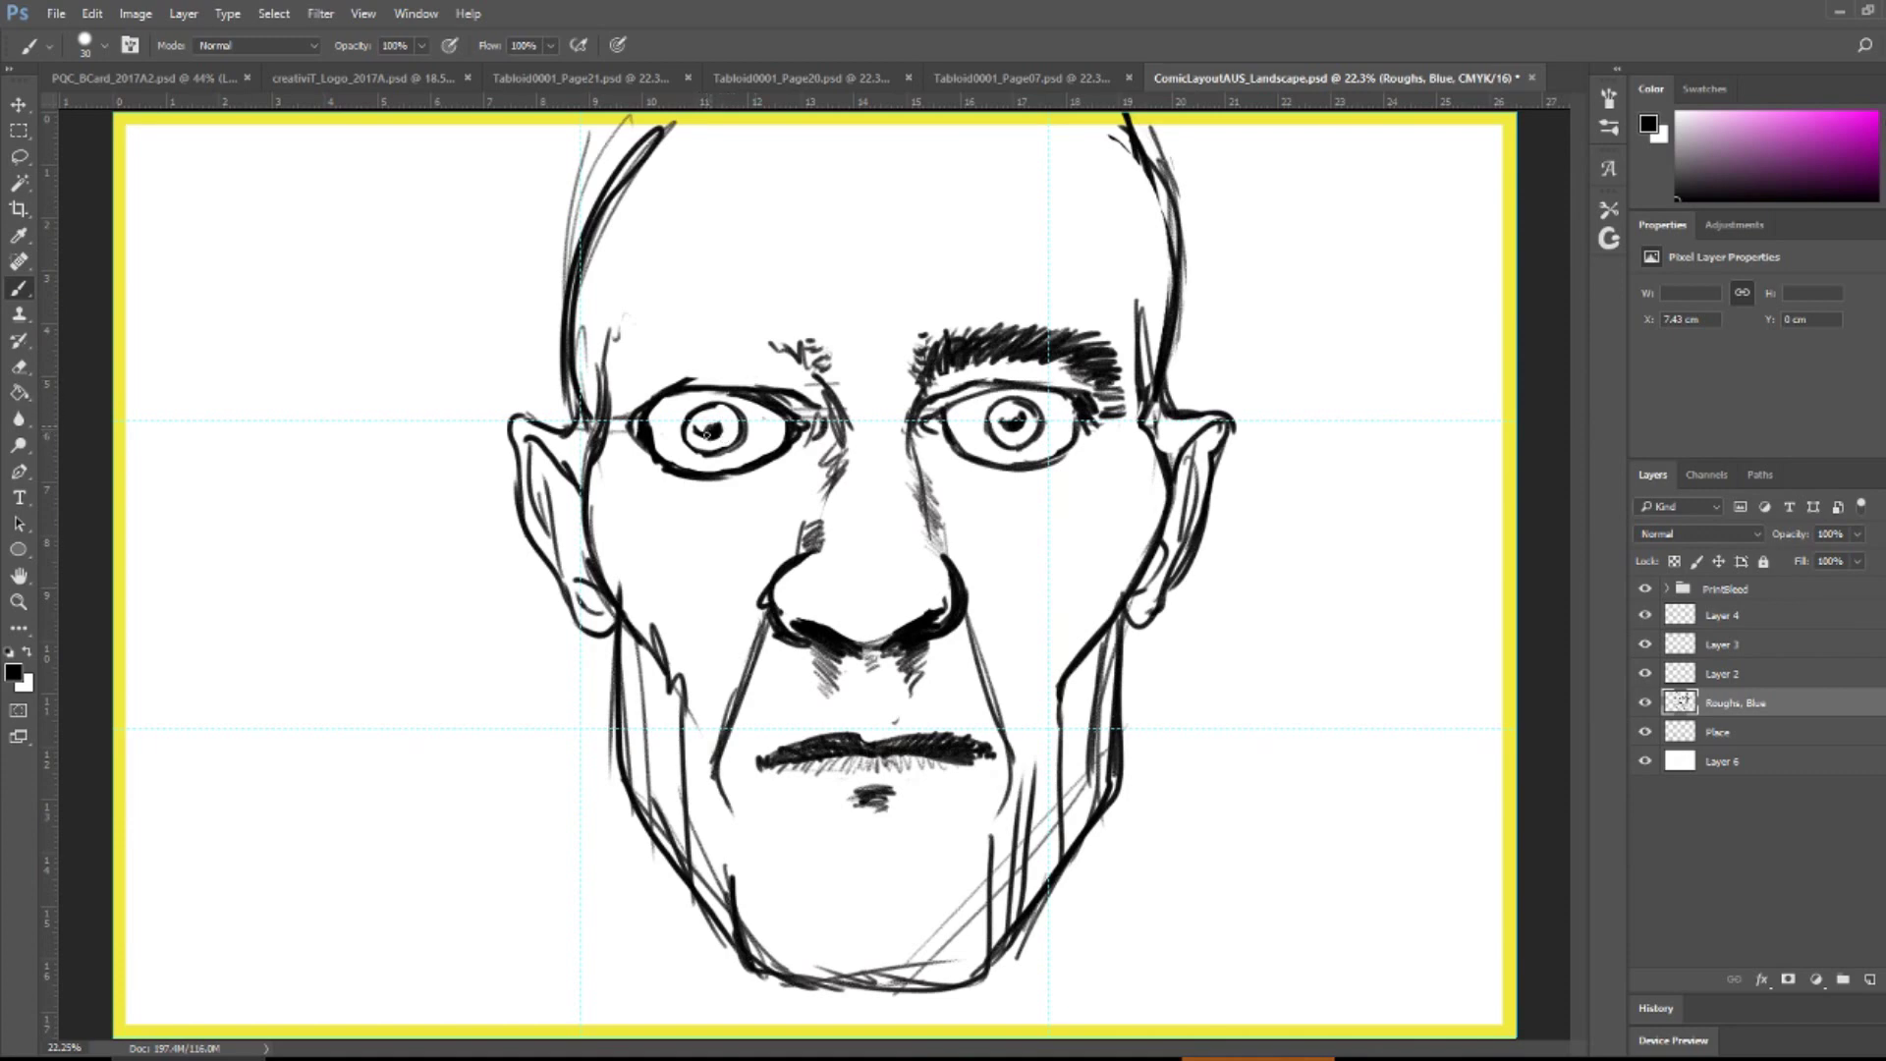
- Undo the last left pupil strokes and redraw the pupil larger and darker within the iris
right_click(712, 424)
key(Escape)
key(ctrl+alt+z)
key(ctrl+alt+z)
key(ctrl+alt+z)
key(ctrl+alt+z)
mouse_move(723, 443)
mouse_down()
mouse_move(705, 423)
mouse_move(726, 432)
mouse_move(679, 445)
mouse_move(717, 450)
mouse_move(727, 418)
mouse_up()
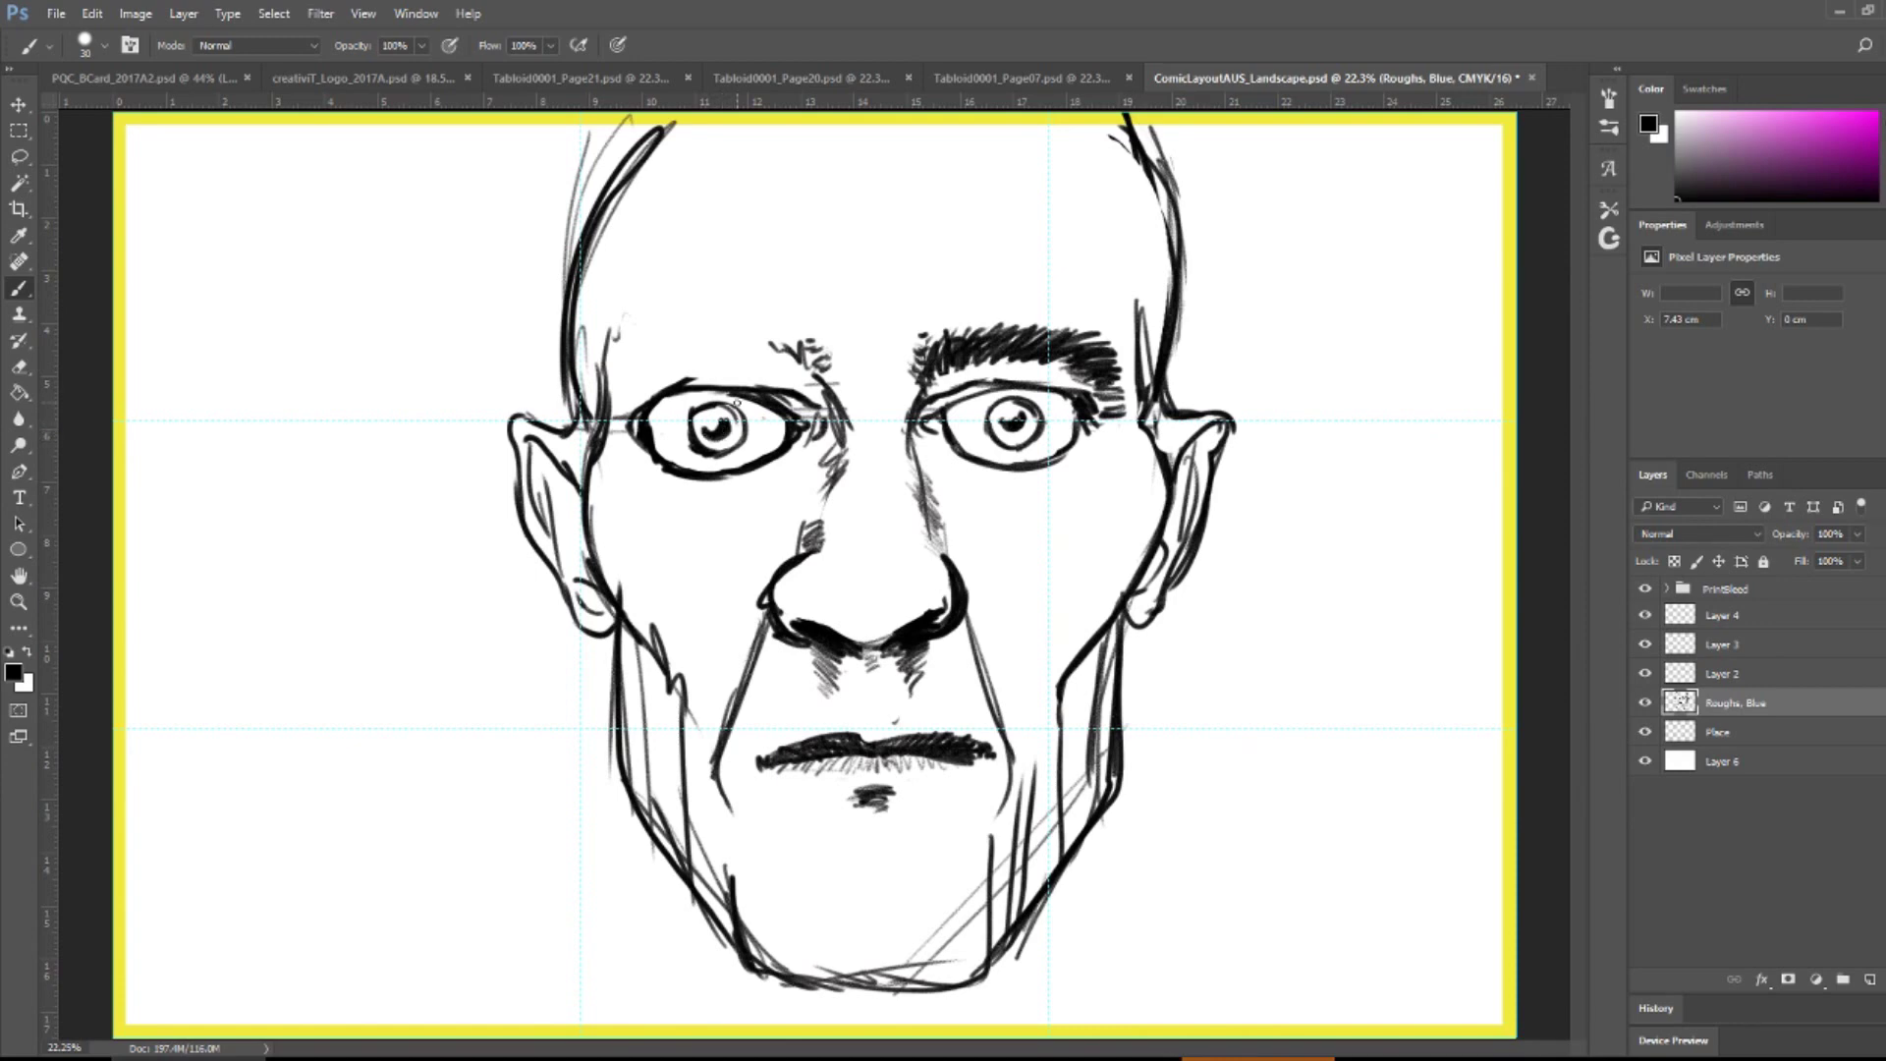
- Hatch light shading in the whites of both eyes and darken the outer corner of the left eye
drag(945, 415, 941, 437)
drag(632, 424, 610, 438)
mouse_move(643, 423)
mouse_down()
mouse_move(681, 389)
mouse_move(674, 468)
mouse_move(652, 420)
mouse_move(708, 393)
mouse_move(687, 444)
mouse_move(897, 429)
mouse_move(782, 421)
mouse_up()
drag(651, 445, 670, 441)
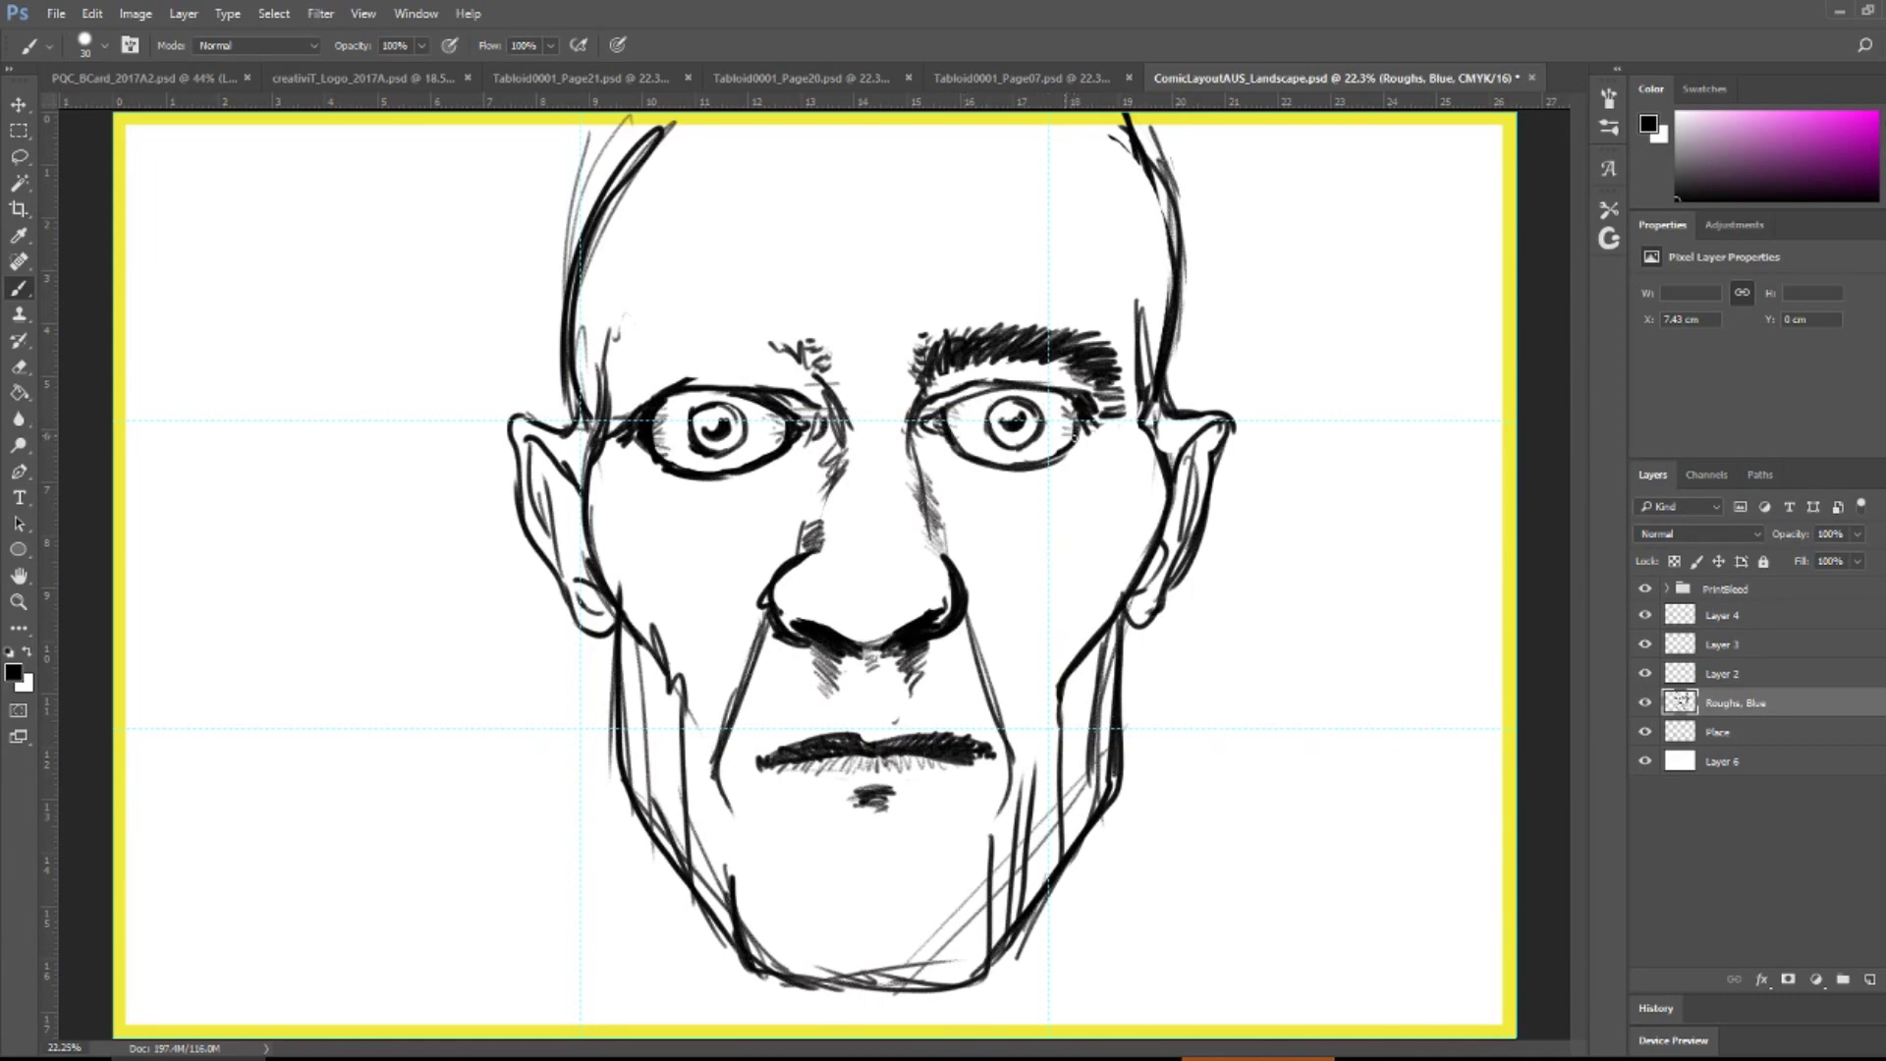
- Fill in the left eyebrow with dense hair strokes out to the temple, matching the right eyebrow
drag(1102, 369, 1115, 359)
mouse_move(786, 342)
mouse_down()
mouse_move(774, 363)
mouse_move(759, 332)
mouse_move(709, 327)
mouse_up()
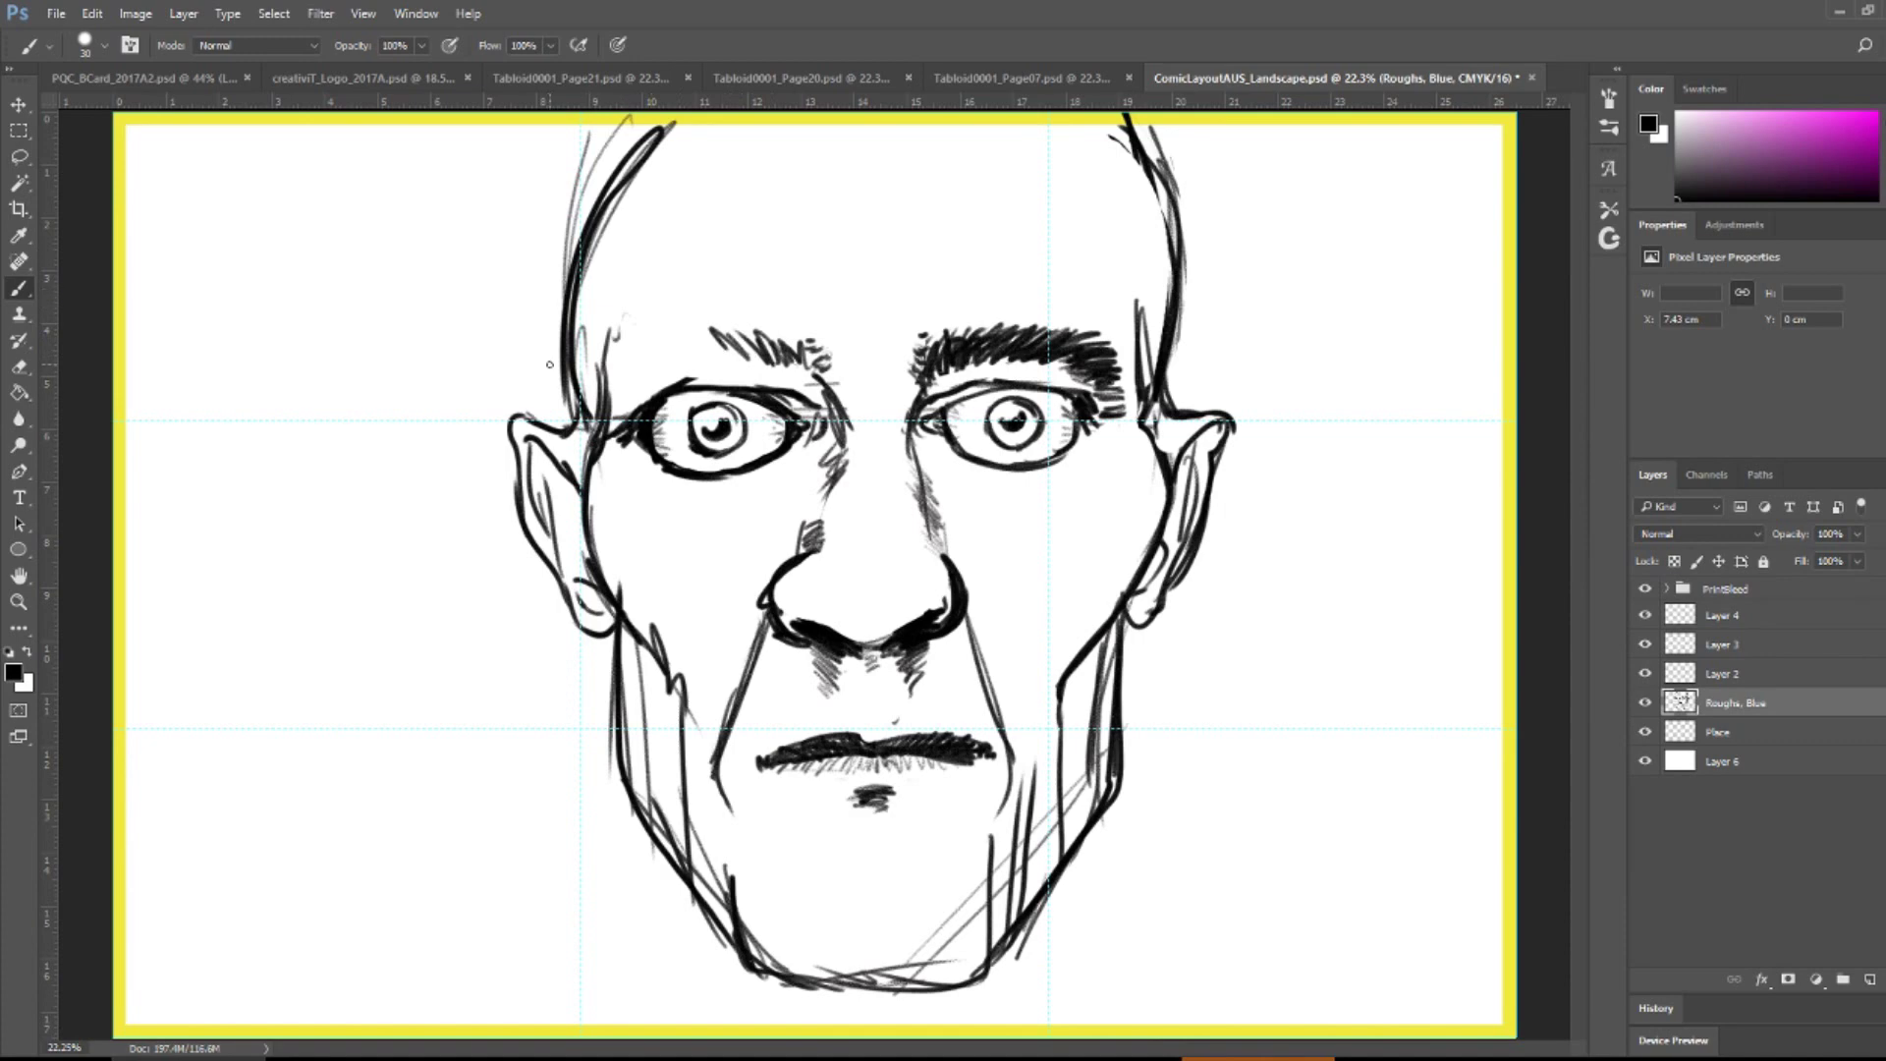
mouse_move(601, 416)
mouse_down()
mouse_move(610, 444)
mouse_move(627, 429)
mouse_move(598, 400)
mouse_move(608, 416)
mouse_move(607, 368)
mouse_move(699, 333)
mouse_up()
drag(709, 353, 682, 334)
drag(688, 353, 657, 338)
mouse_move(667, 348)
mouse_down()
mouse_move(628, 337)
mouse_move(671, 353)
mouse_move(641, 339)
mouse_move(654, 366)
mouse_move(632, 356)
mouse_move(735, 357)
mouse_move(693, 337)
mouse_up()
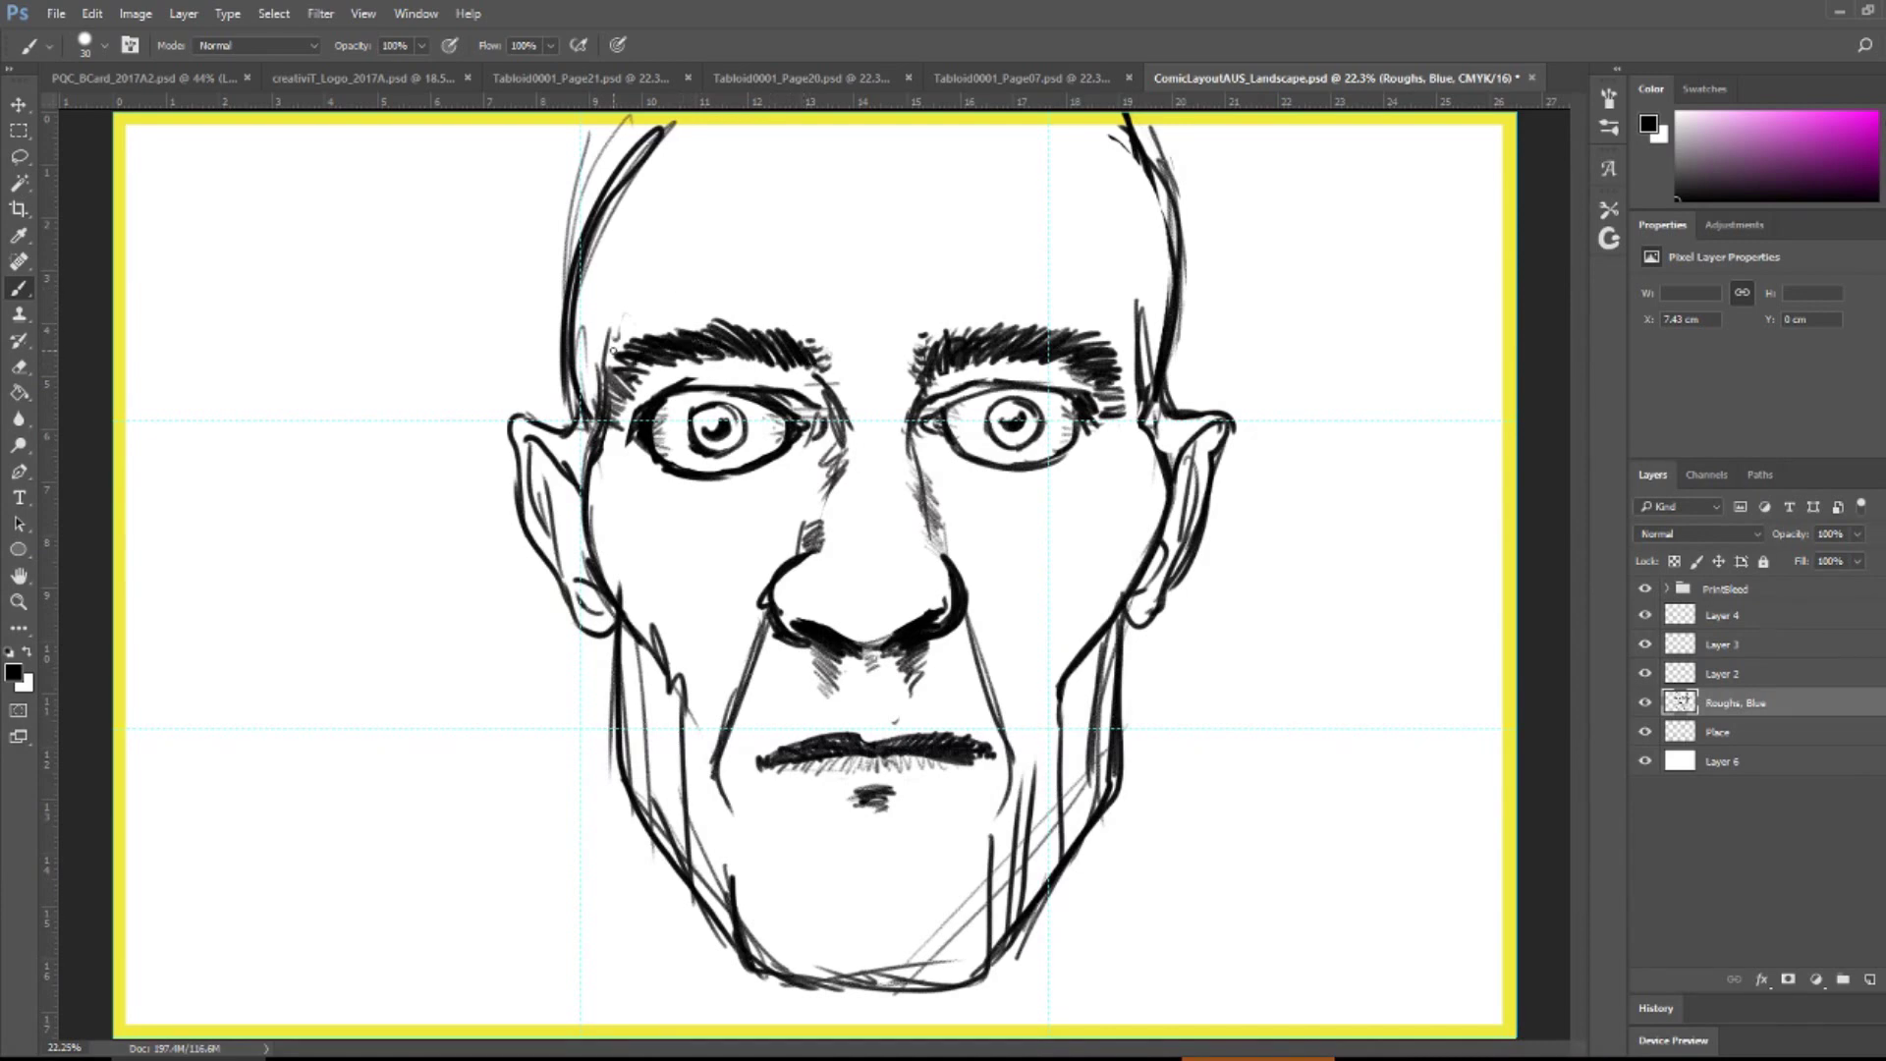
- Shade the left temple beside the eyebrow and hatch the inner folds and lobe of the left ear
mouse_move(617, 368)
mouse_down()
mouse_move(648, 360)
mouse_move(595, 334)
mouse_move(601, 308)
mouse_up()
drag(570, 385, 595, 332)
mouse_move(598, 362)
mouse_down()
mouse_move(583, 491)
mouse_move(543, 529)
mouse_move(528, 440)
mouse_move(584, 532)
mouse_move(537, 442)
mouse_up()
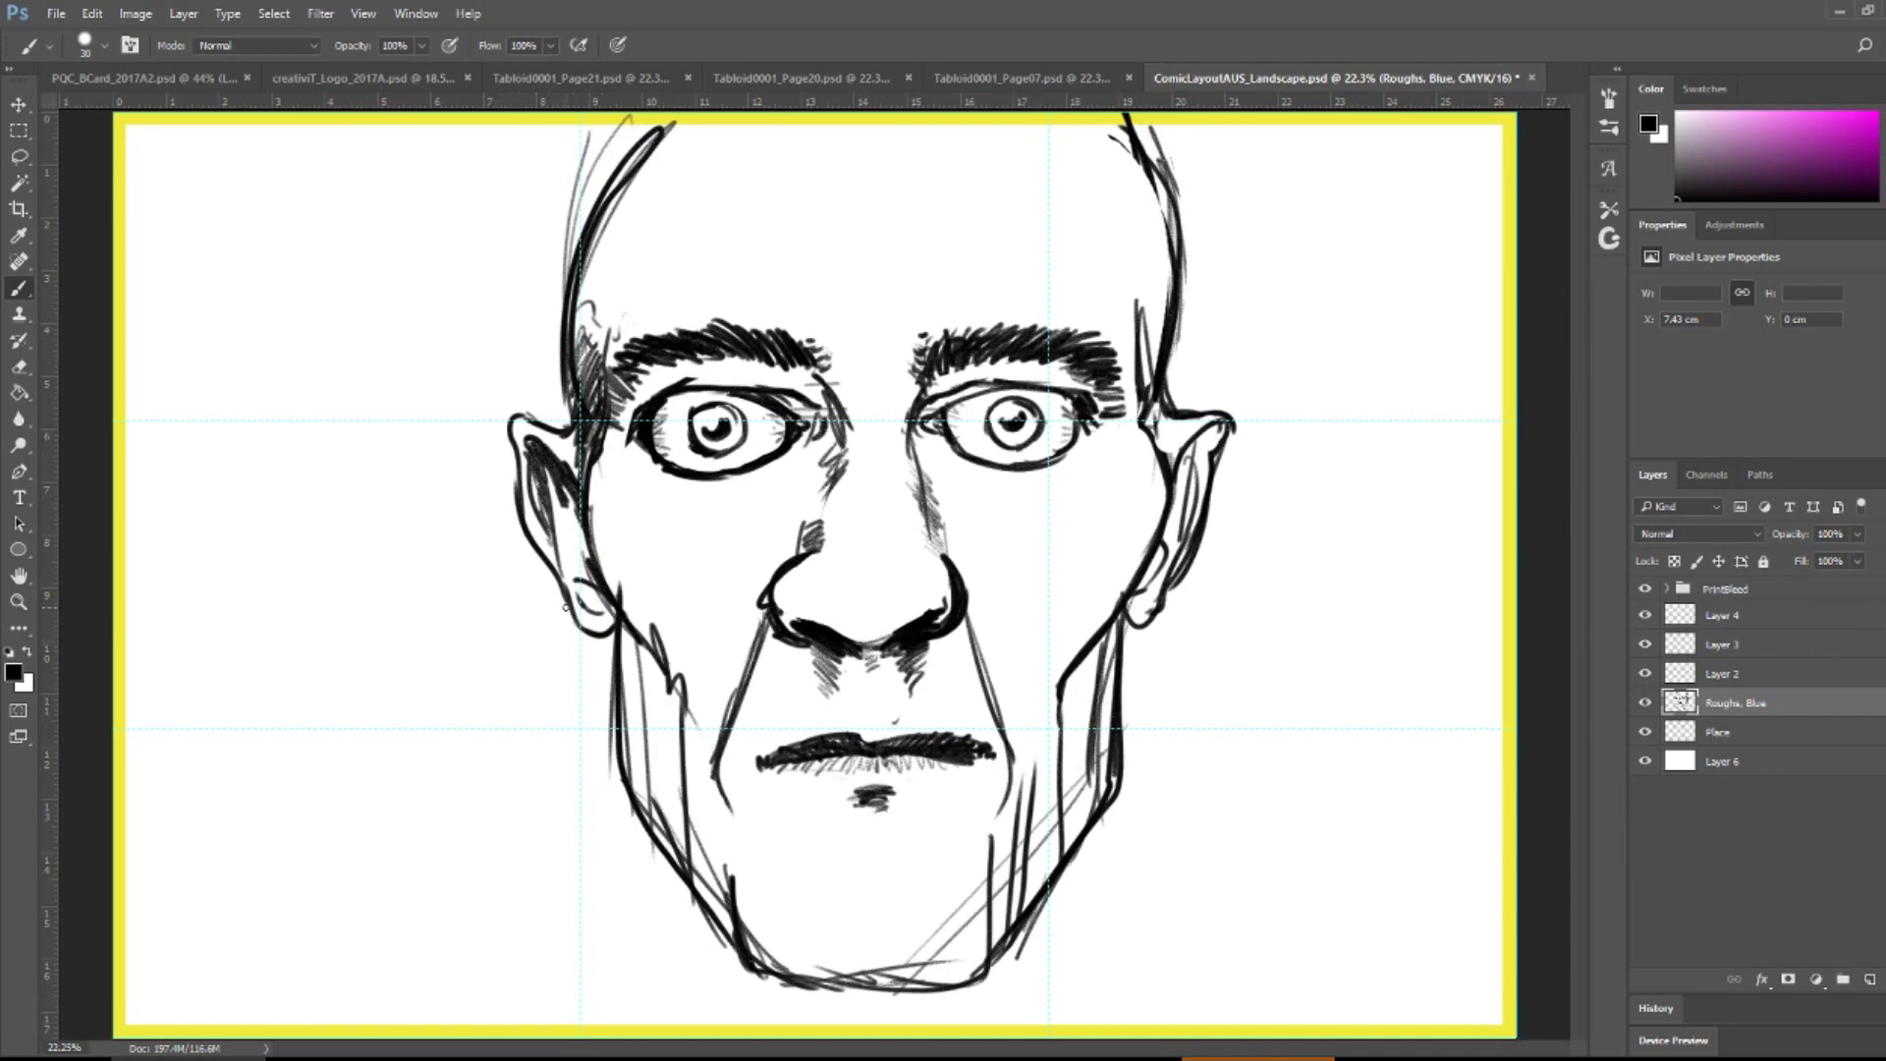
mouse_move(566, 607)
mouse_down()
mouse_move(597, 629)
mouse_move(612, 604)
mouse_move(574, 589)
mouse_move(575, 572)
mouse_move(594, 582)
mouse_move(572, 558)
mouse_move(555, 602)
mouse_up()
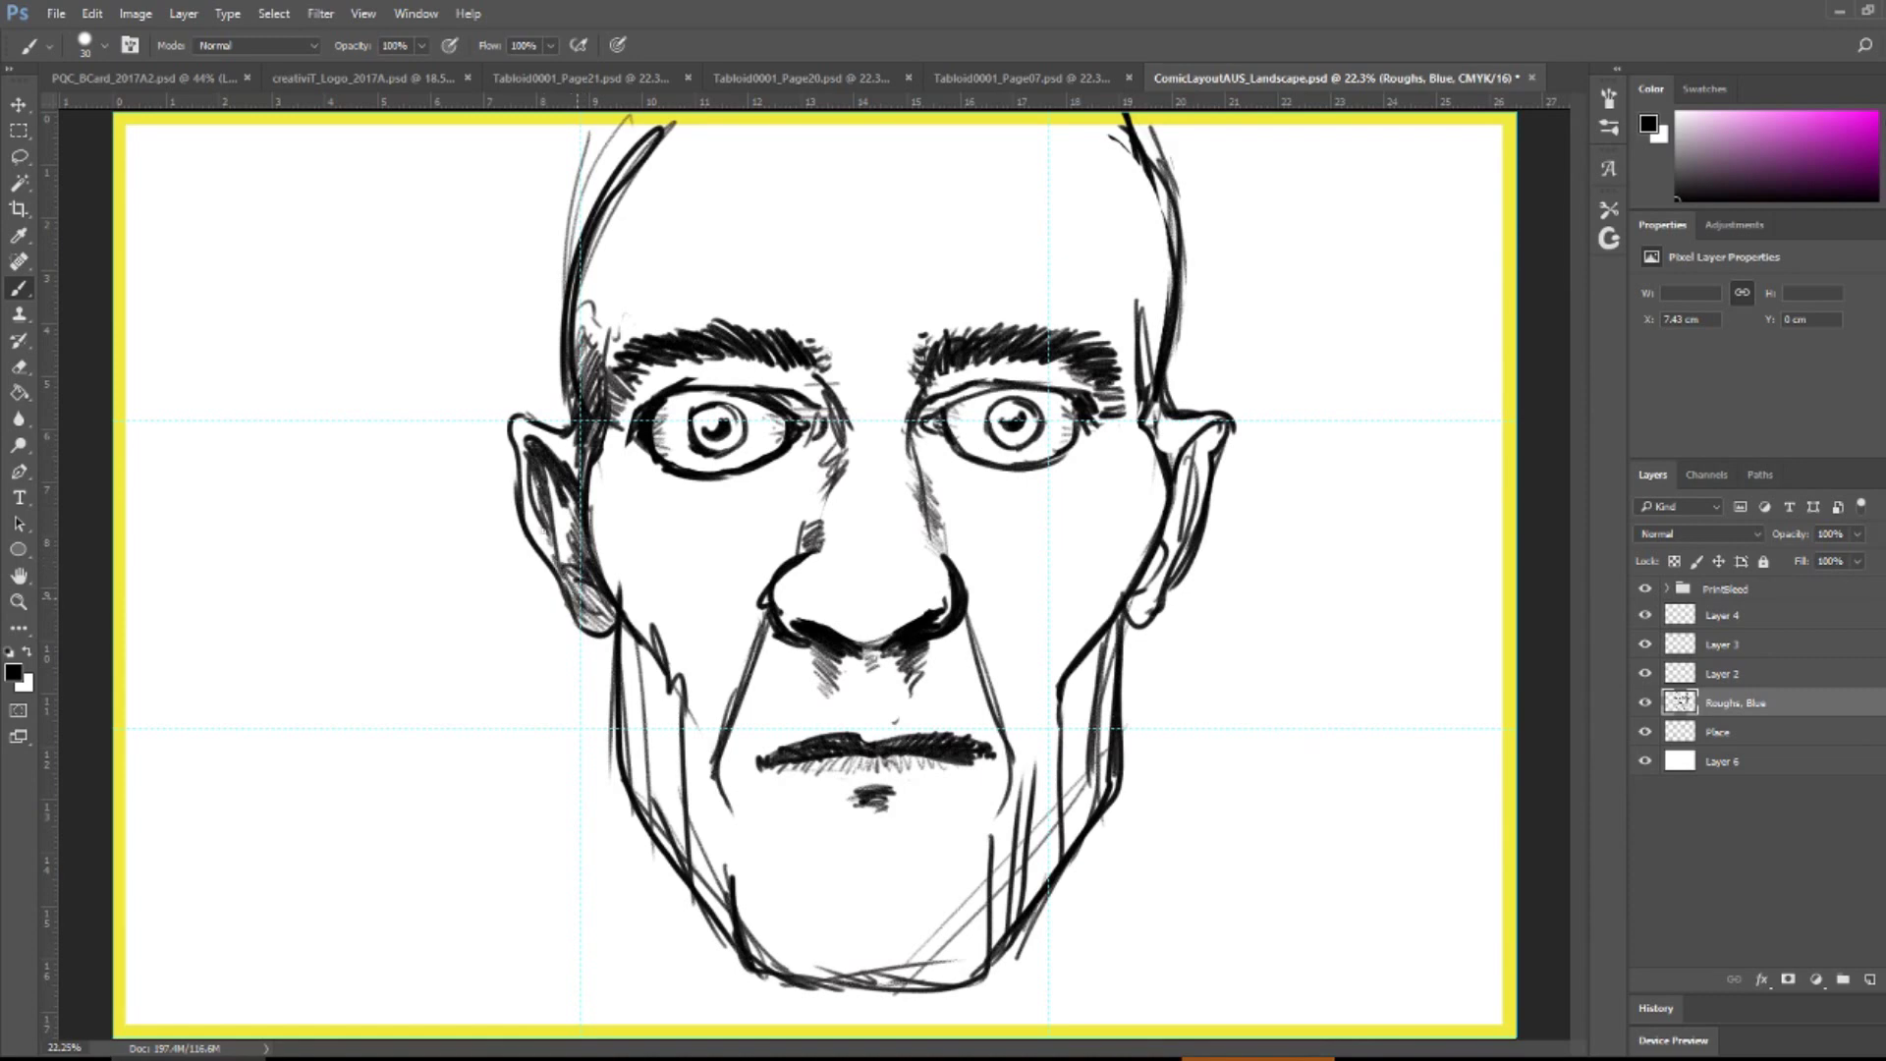
mouse_move(555, 530)
mouse_down()
mouse_move(542, 556)
mouse_move(529, 518)
mouse_up()
mouse_move(527, 444)
mouse_down()
mouse_move(521, 479)
mouse_move(525, 461)
mouse_up()
- Hatch below the left cheekbone, erase the construction lines in the left cheek, and redraw the left jaw contour
mouse_move(678, 644)
mouse_down()
mouse_move(664, 692)
mouse_move(660, 670)
mouse_move(676, 713)
mouse_up()
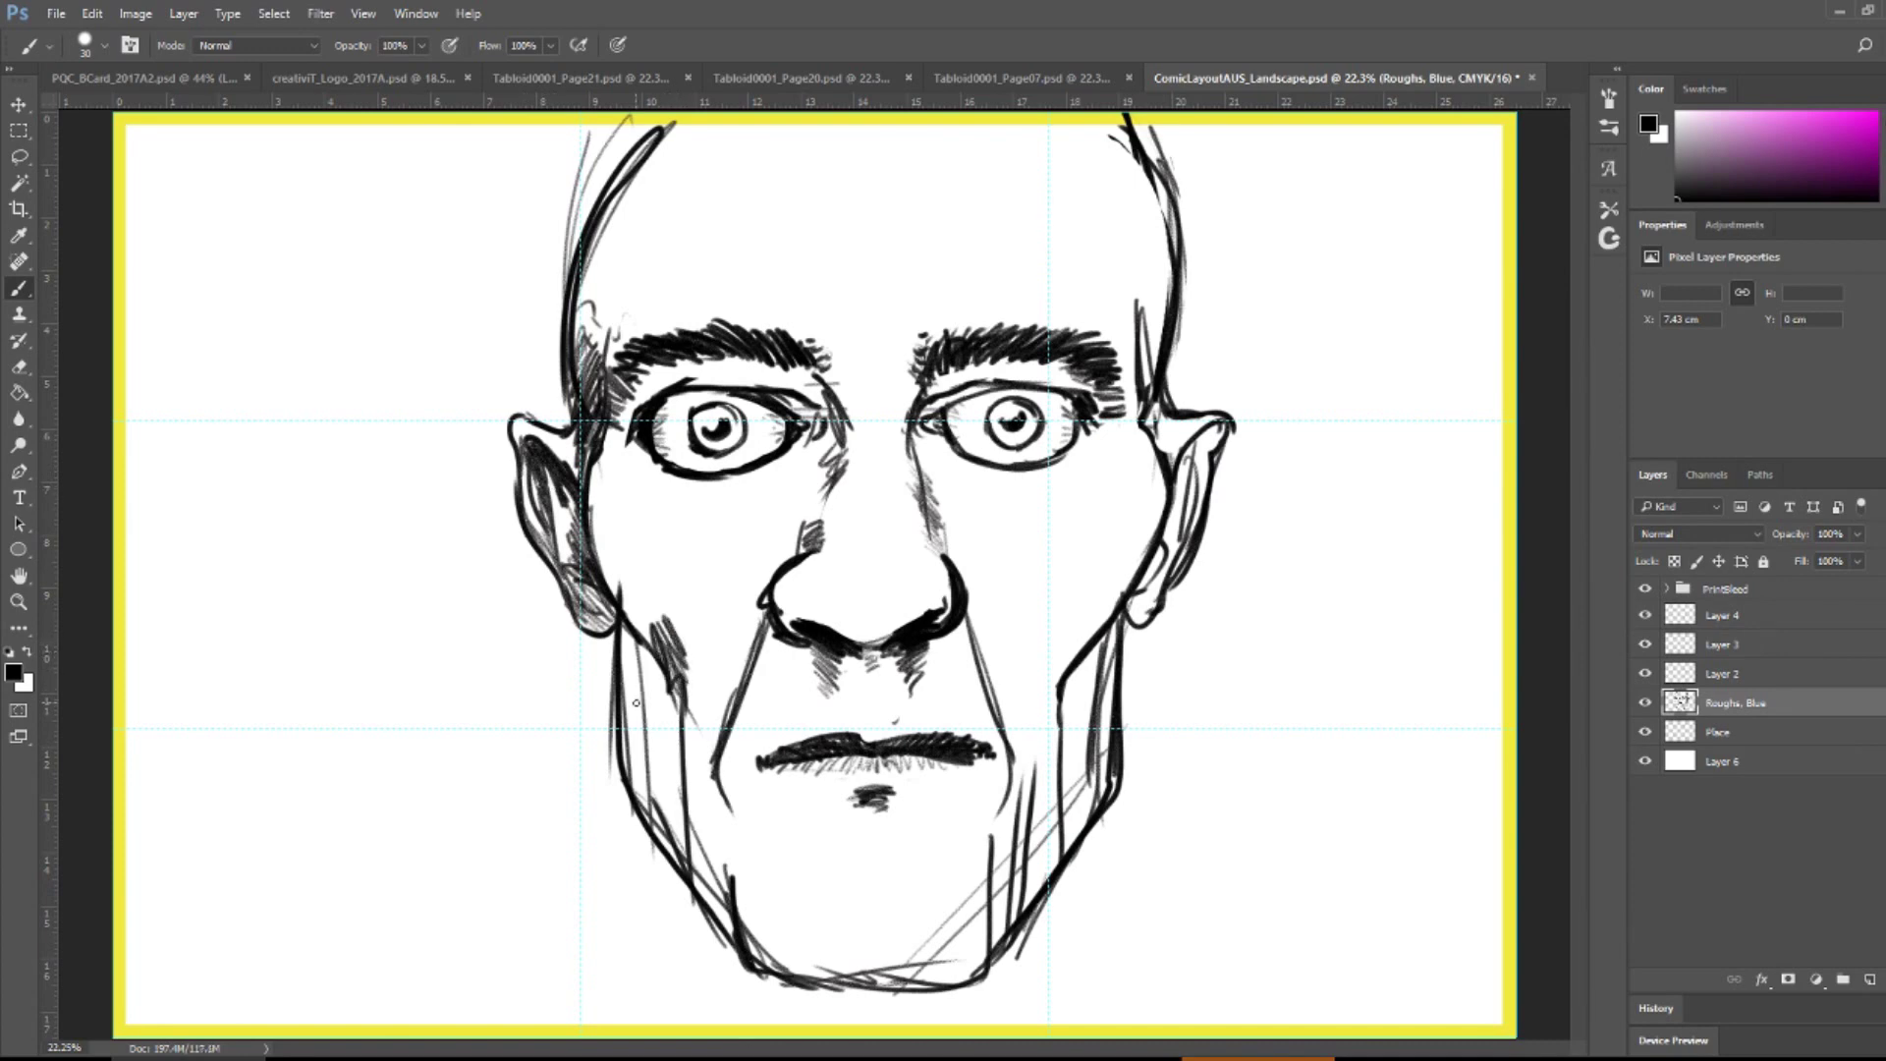
mouse_move(641, 649)
mouse_down()
mouse_move(645, 706)
mouse_move(628, 655)
mouse_move(643, 788)
mouse_move(721, 872)
mouse_up()
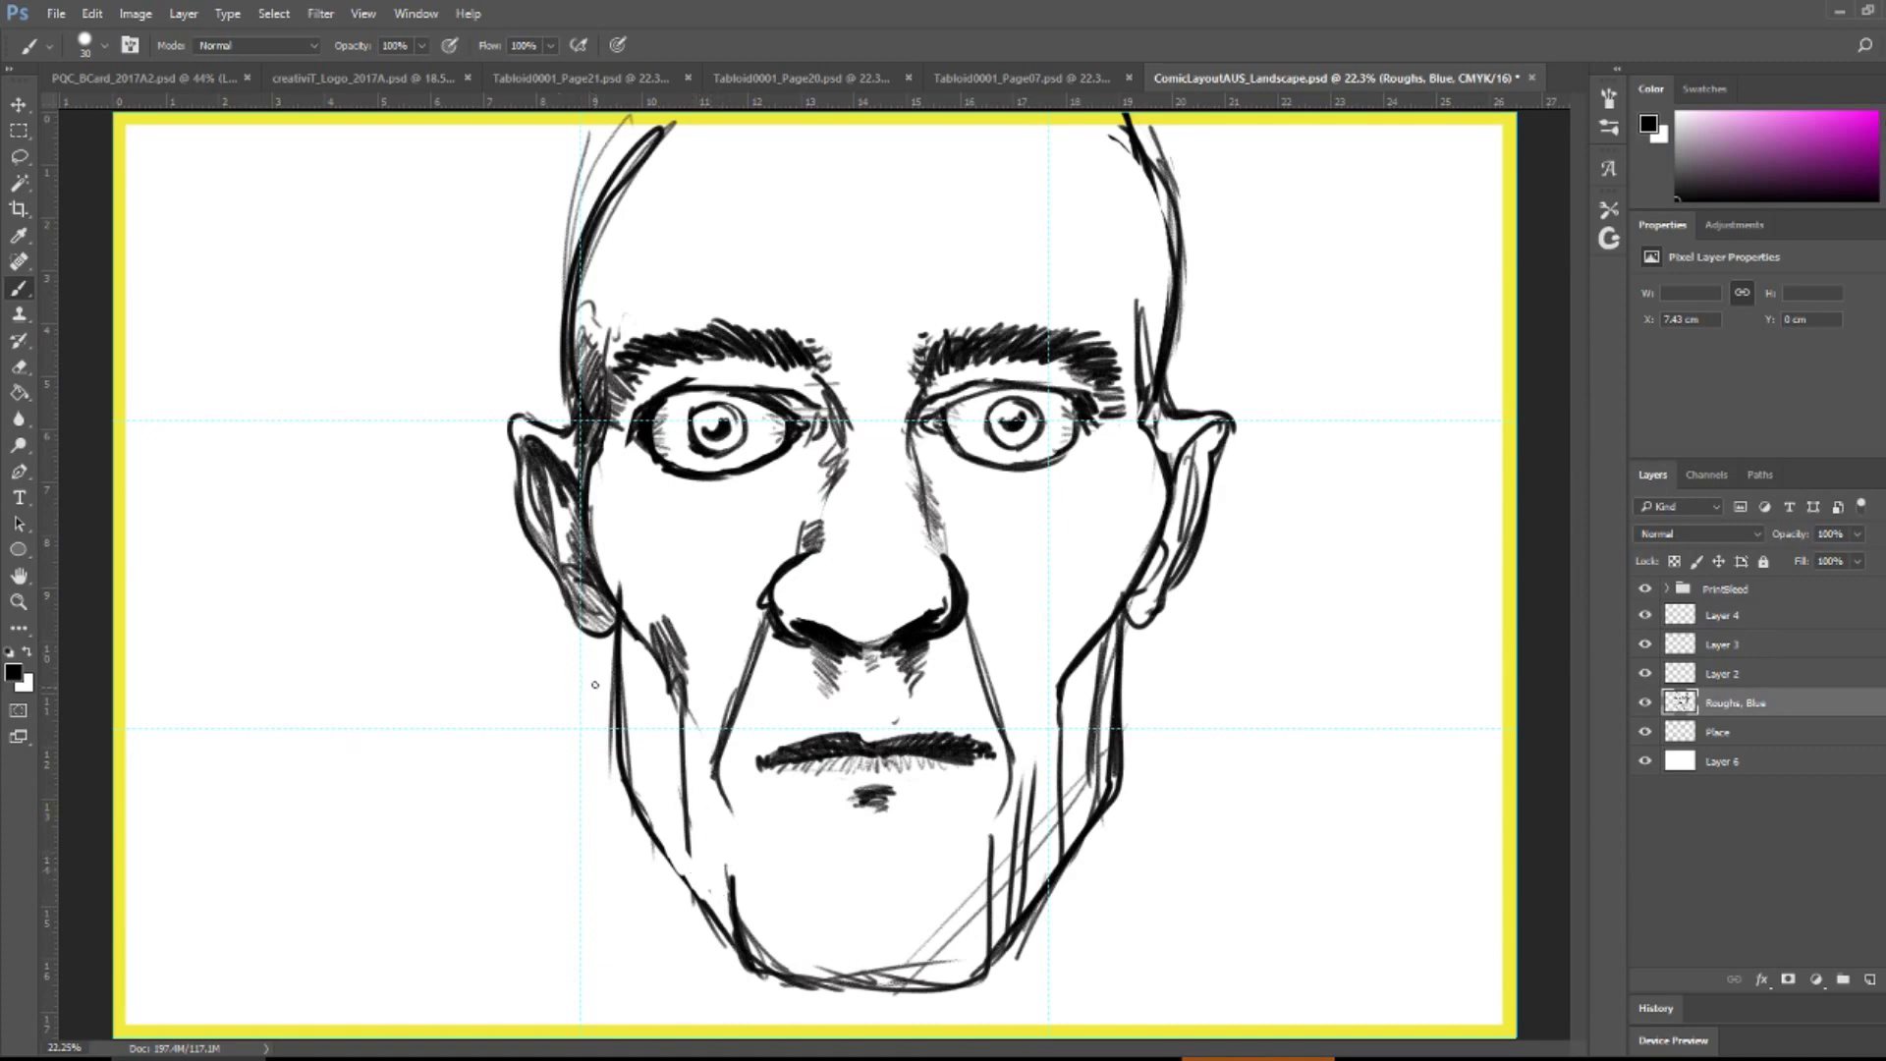
mouse_move(618, 711)
mouse_down()
mouse_move(625, 795)
mouse_move(732, 941)
mouse_up()
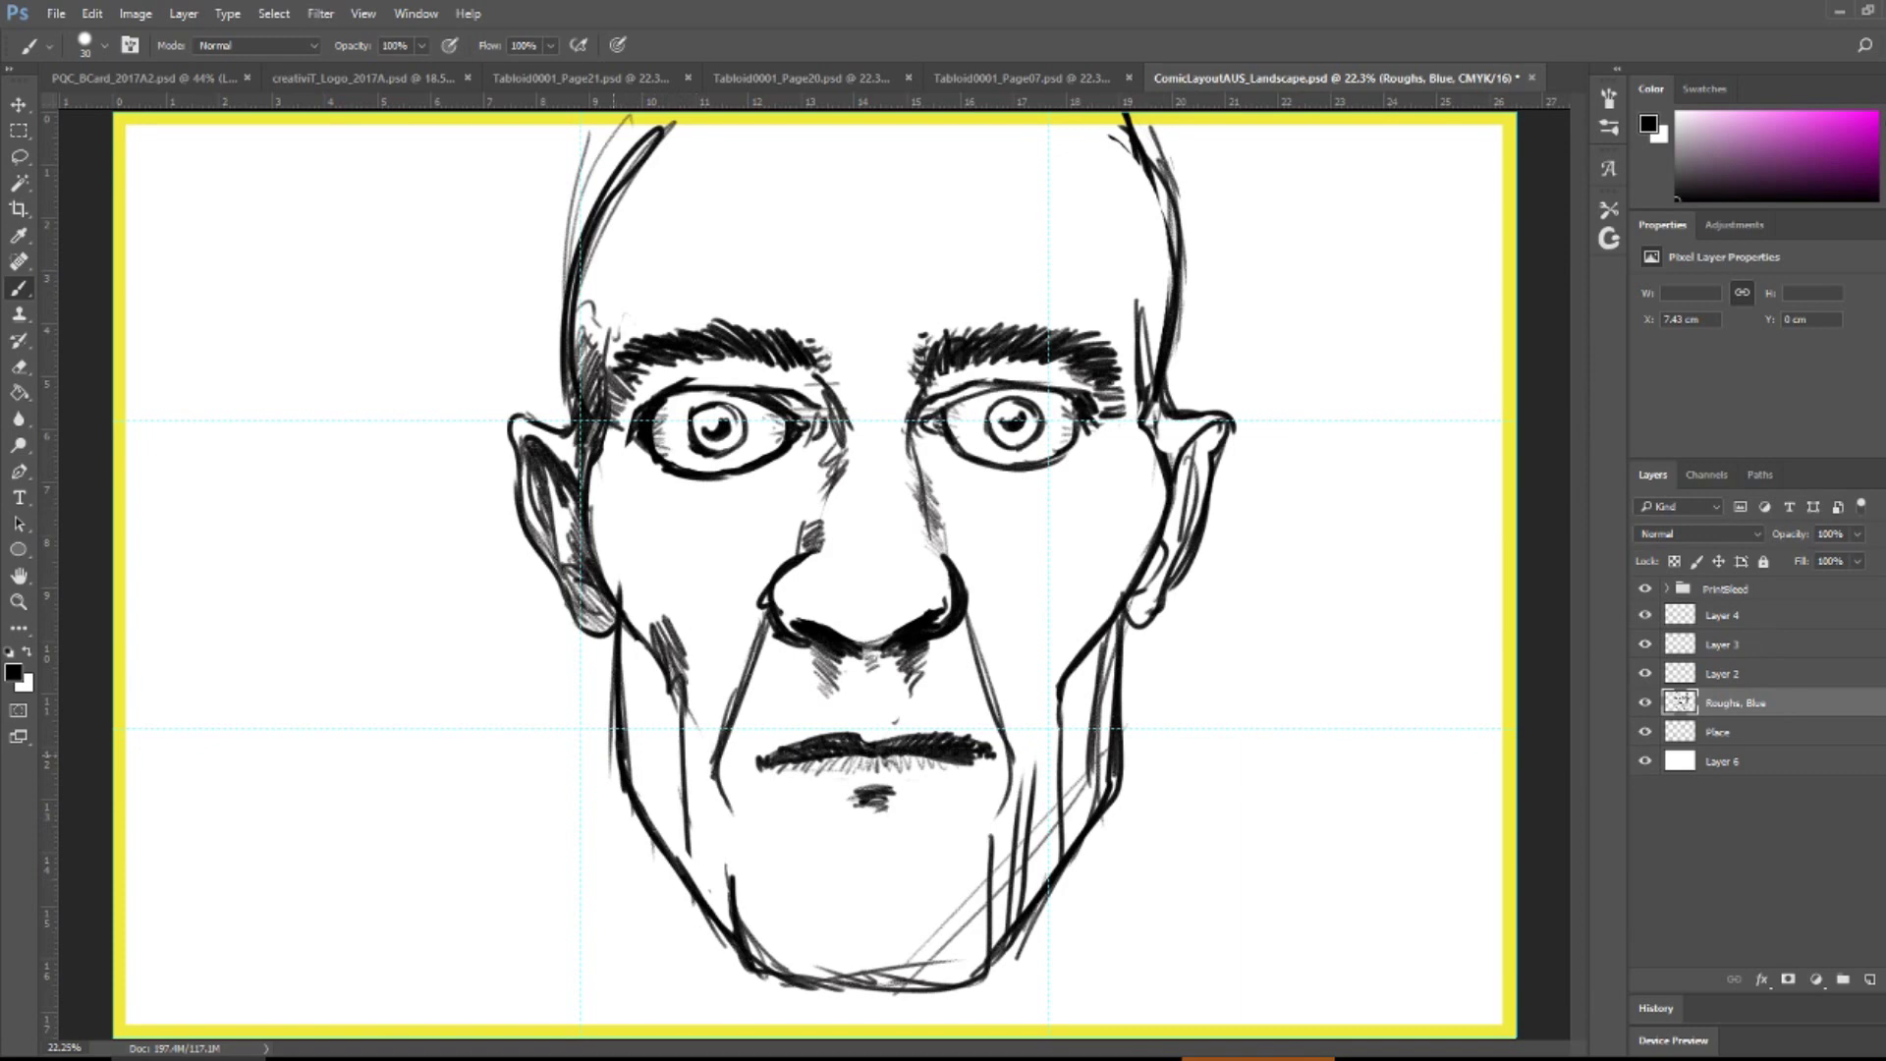
- Hatch the side plane of the left jaw and deepen the shadow under the left cheekbone
drag(633, 765, 666, 863)
mouse_move(685, 678)
mouse_down()
mouse_move(680, 837)
mouse_move(683, 693)
mouse_up()
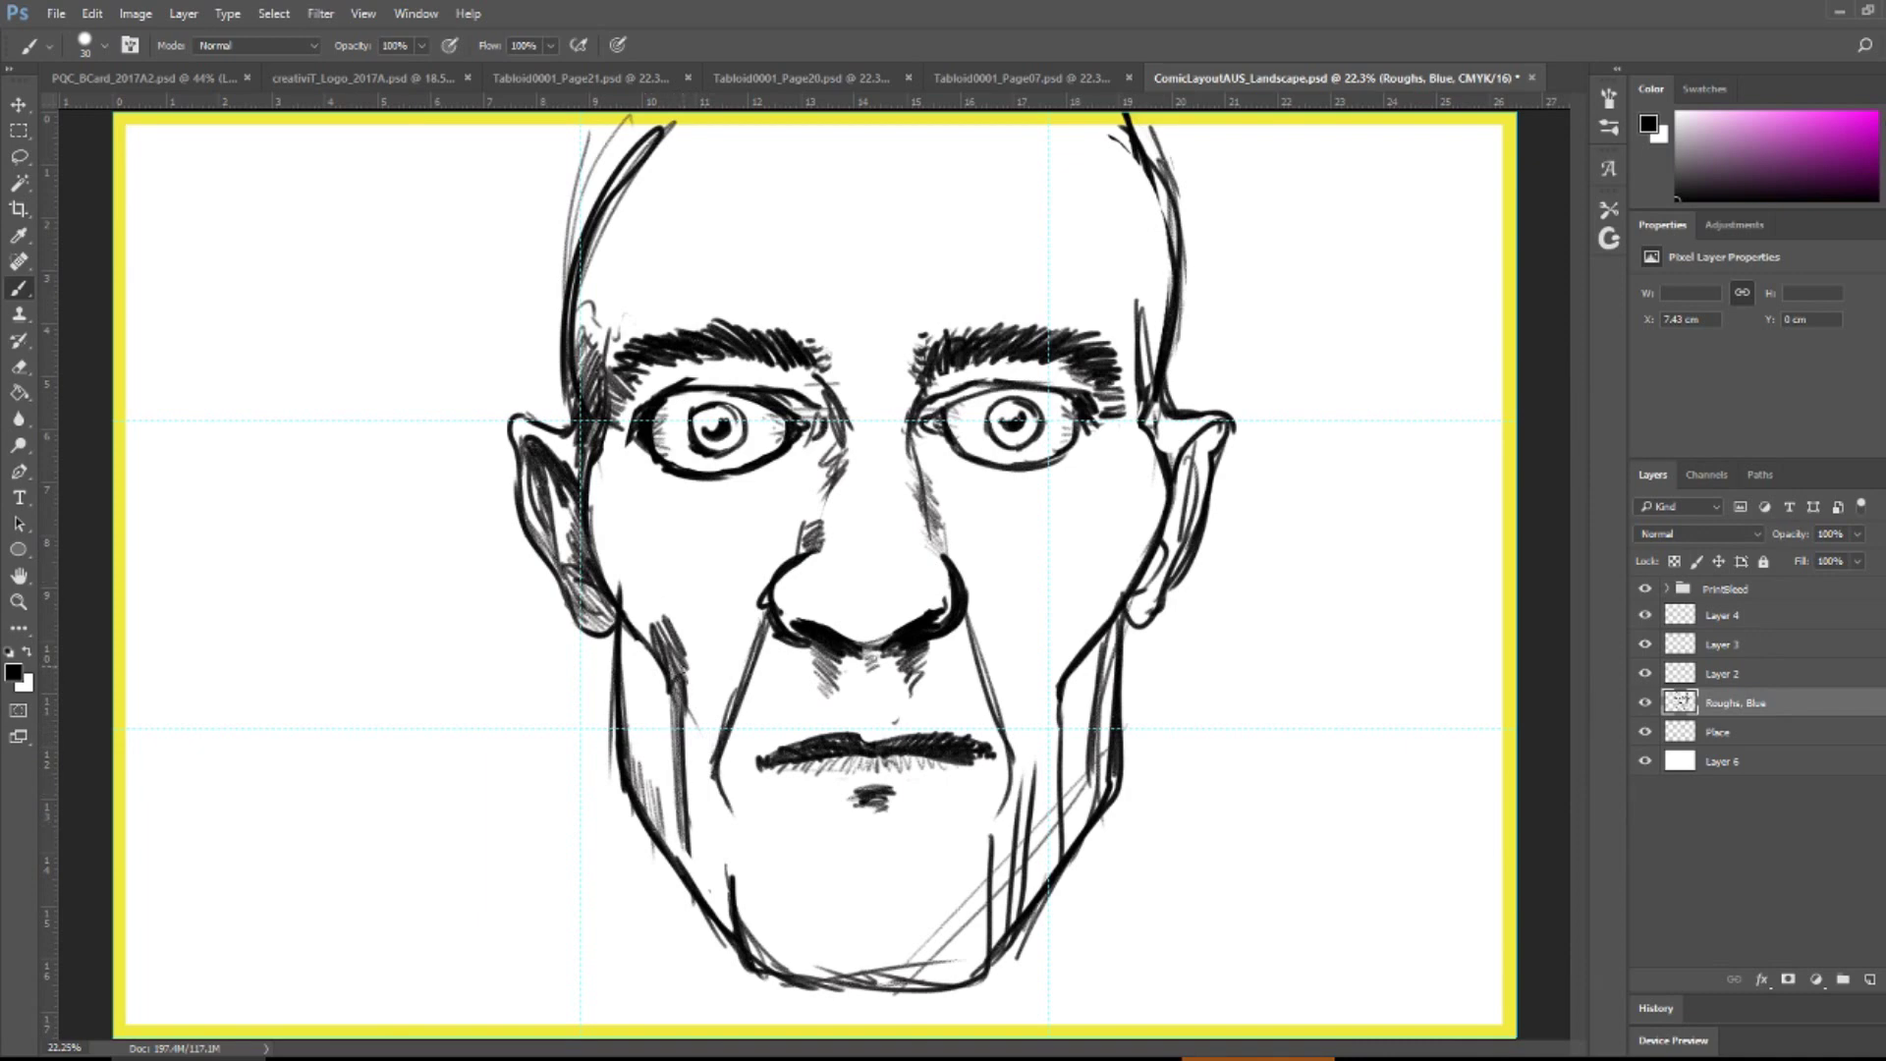
drag(668, 654, 686, 673)
mouse_move(609, 598)
mouse_down()
mouse_move(669, 692)
mouse_move(630, 716)
mouse_up()
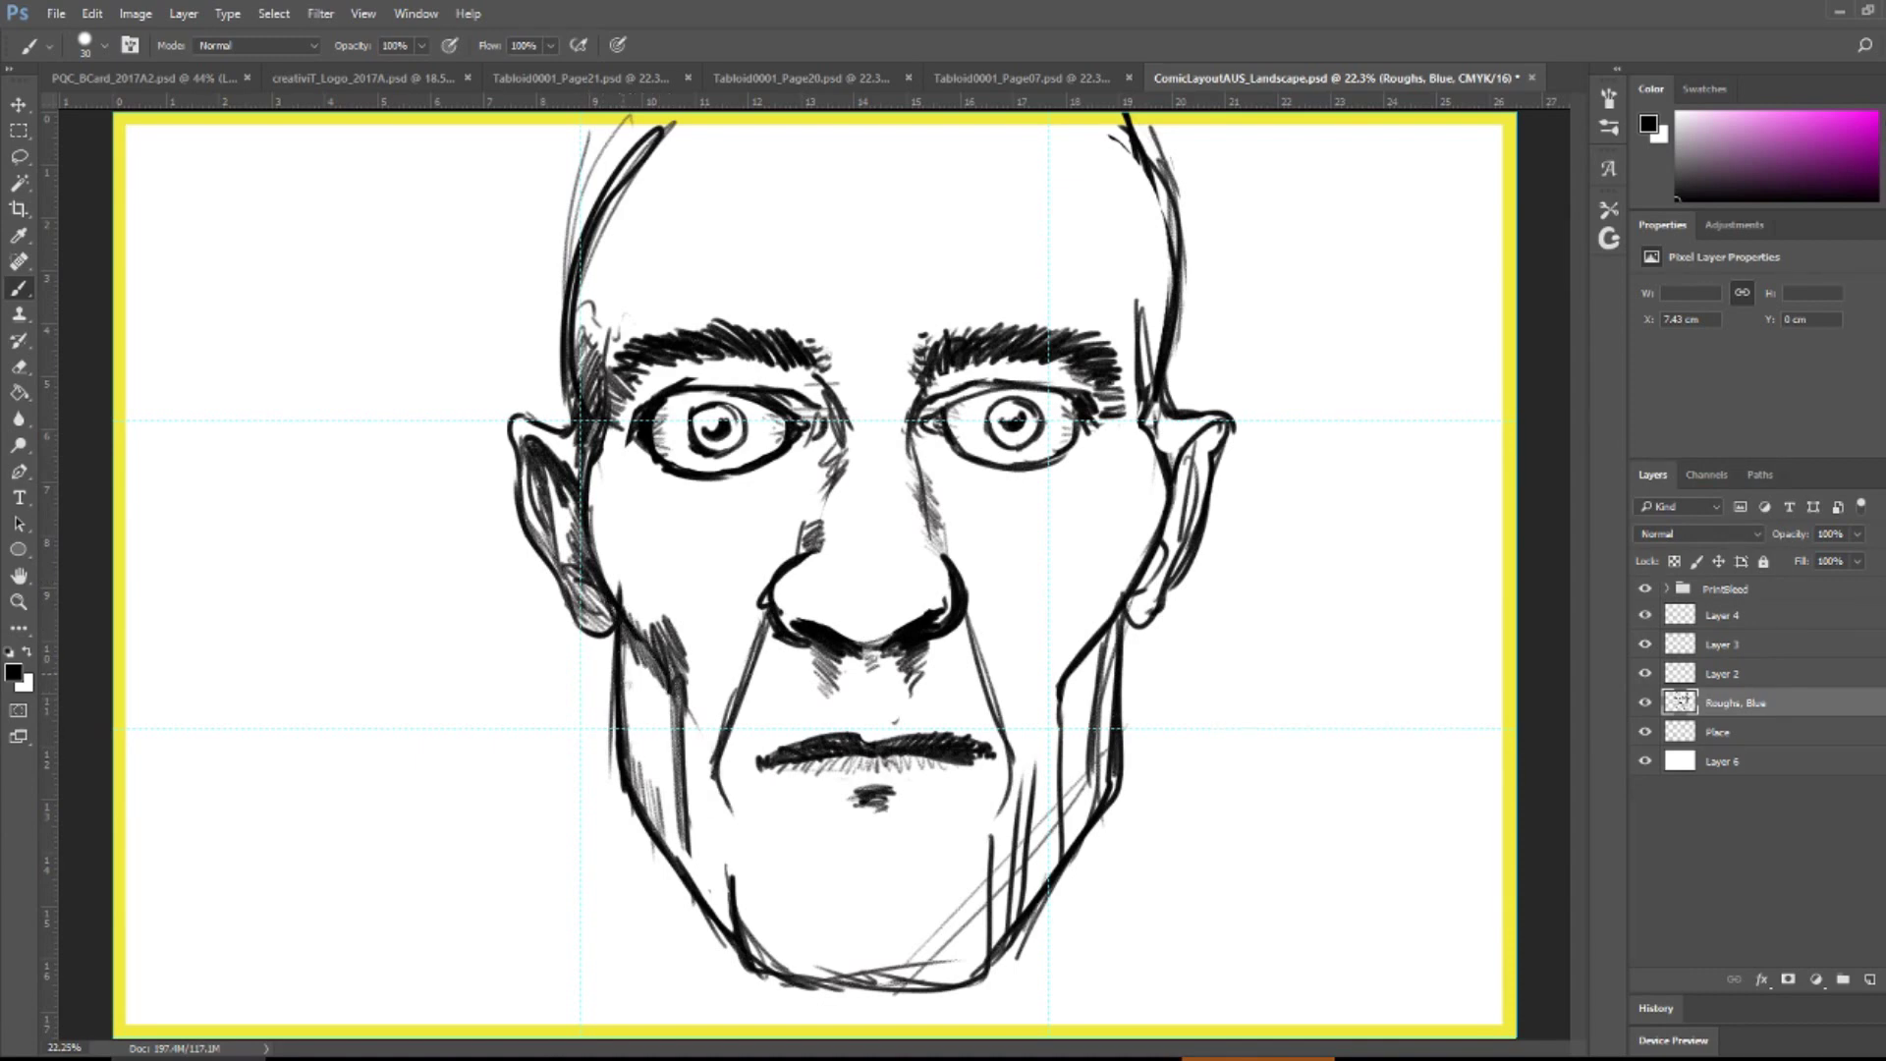
- Draw a bold contour along the left jaw and chin, and clear the rough overlapping lines inside the chin
mouse_move(623, 637)
mouse_down()
mouse_move(644, 805)
mouse_move(717, 927)
mouse_move(829, 994)
mouse_move(953, 995)
mouse_move(993, 958)
mouse_move(918, 995)
mouse_move(735, 948)
mouse_move(921, 961)
mouse_up()
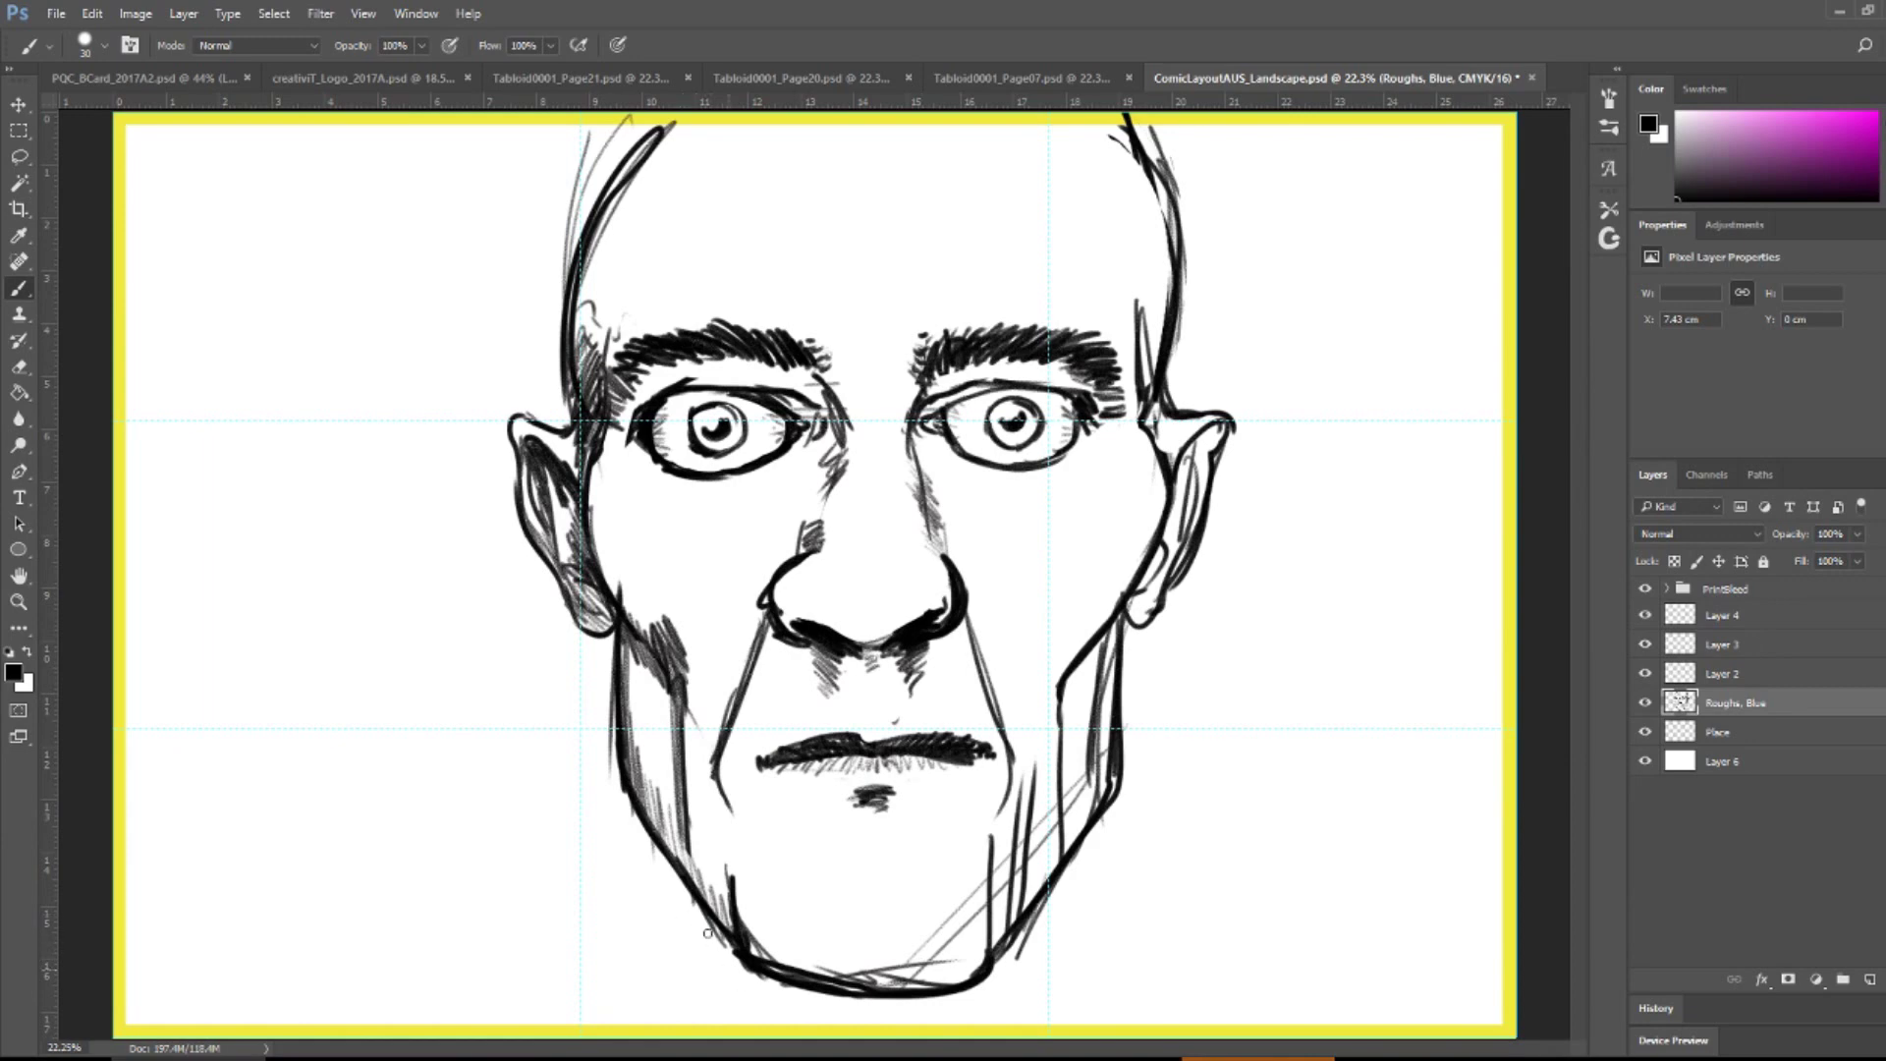
mouse_move(749, 928)
mouse_down()
mouse_move(825, 973)
mouse_move(892, 975)
mouse_up()
key(ctrl+alt+z)
key(ctrl+alt+z)
key(ctrl+alt+z)
key(ctrl+alt+z)
key(ctrl+alt+z)
key(ctrl+alt+z)
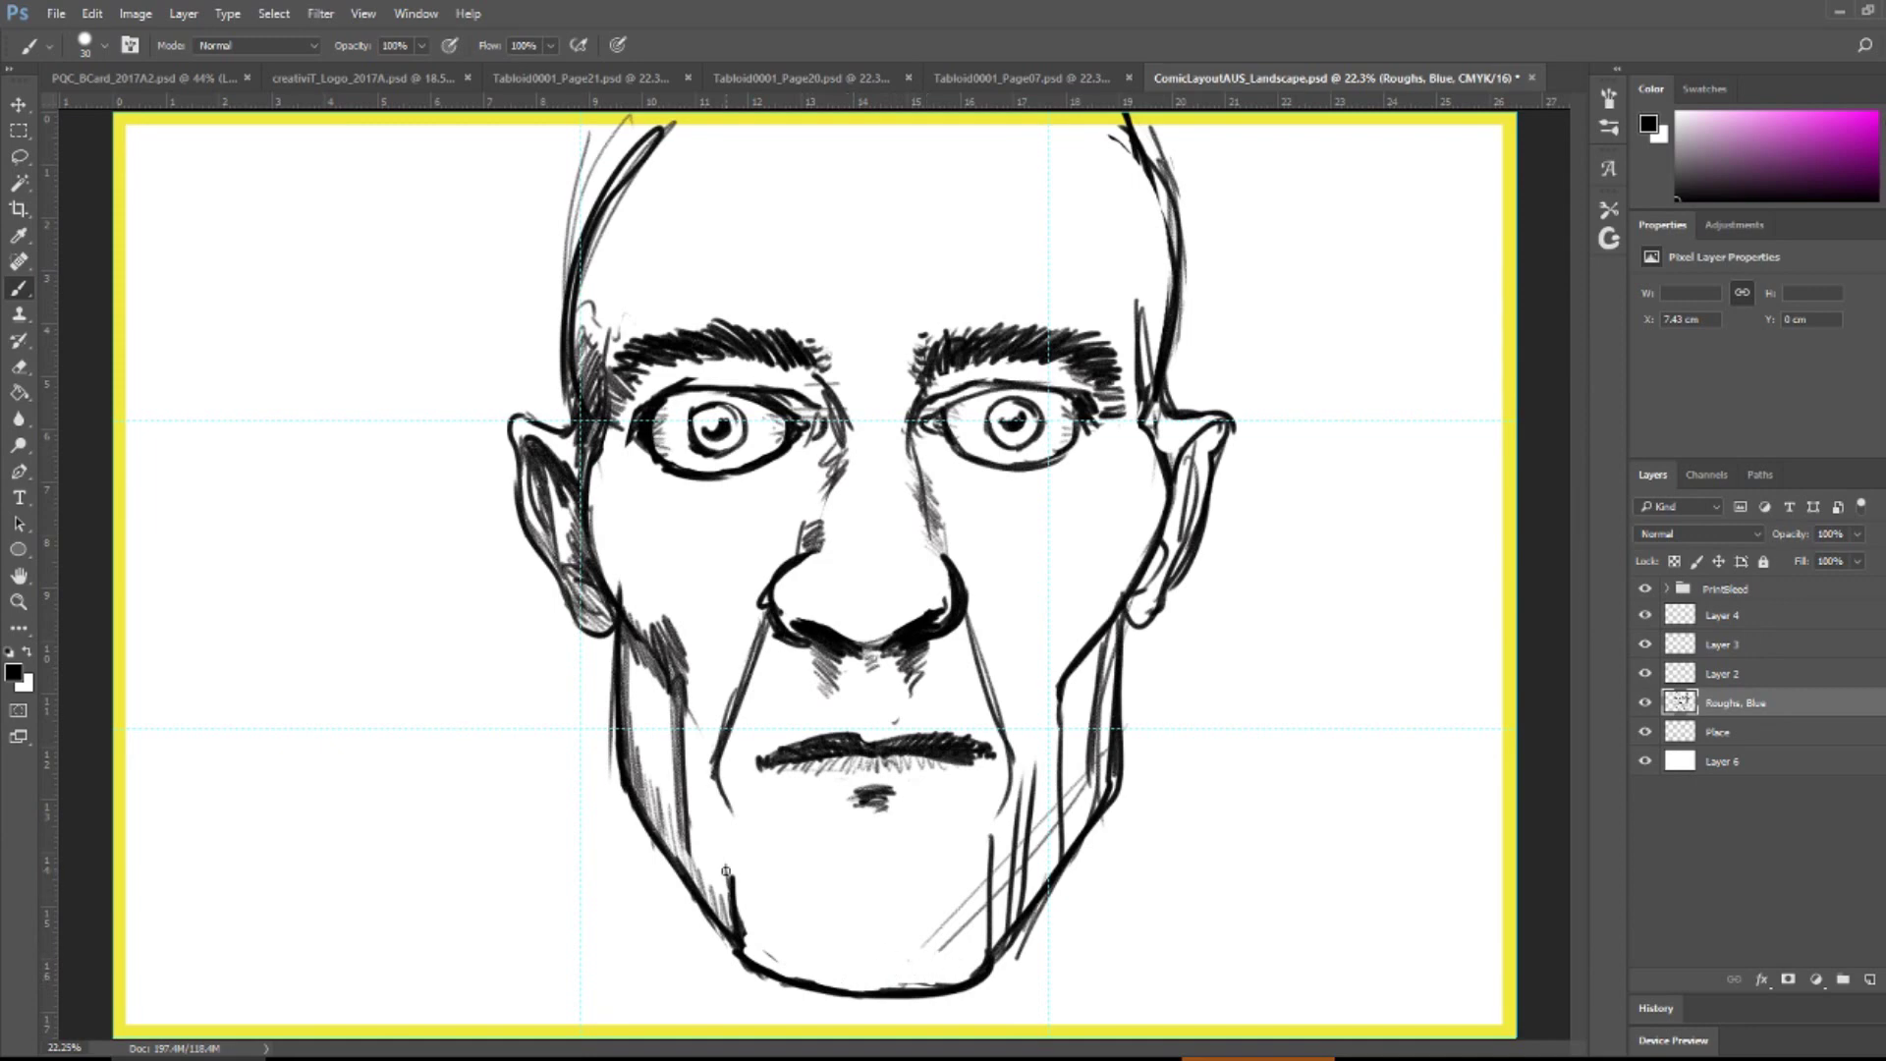
- Remove the short vertical line at the left of the chin and most construction lines inside the right lower jaw
key(ctrl+alt+z)
key(ctrl+alt+z)
key(ctrl+alt+z)
key(ctrl+alt+z)
key(ctrl+alt+z)
- Clear the remaining stray lines inside and outside the right jaw contour, between the cheek and the chin
key(ctrl+alt+z)
key(ctrl+alt+z)
key(ctrl+alt+z)
key(ctrl+alt+z)
key(ctrl+alt+z)
key(ctrl+alt+z)
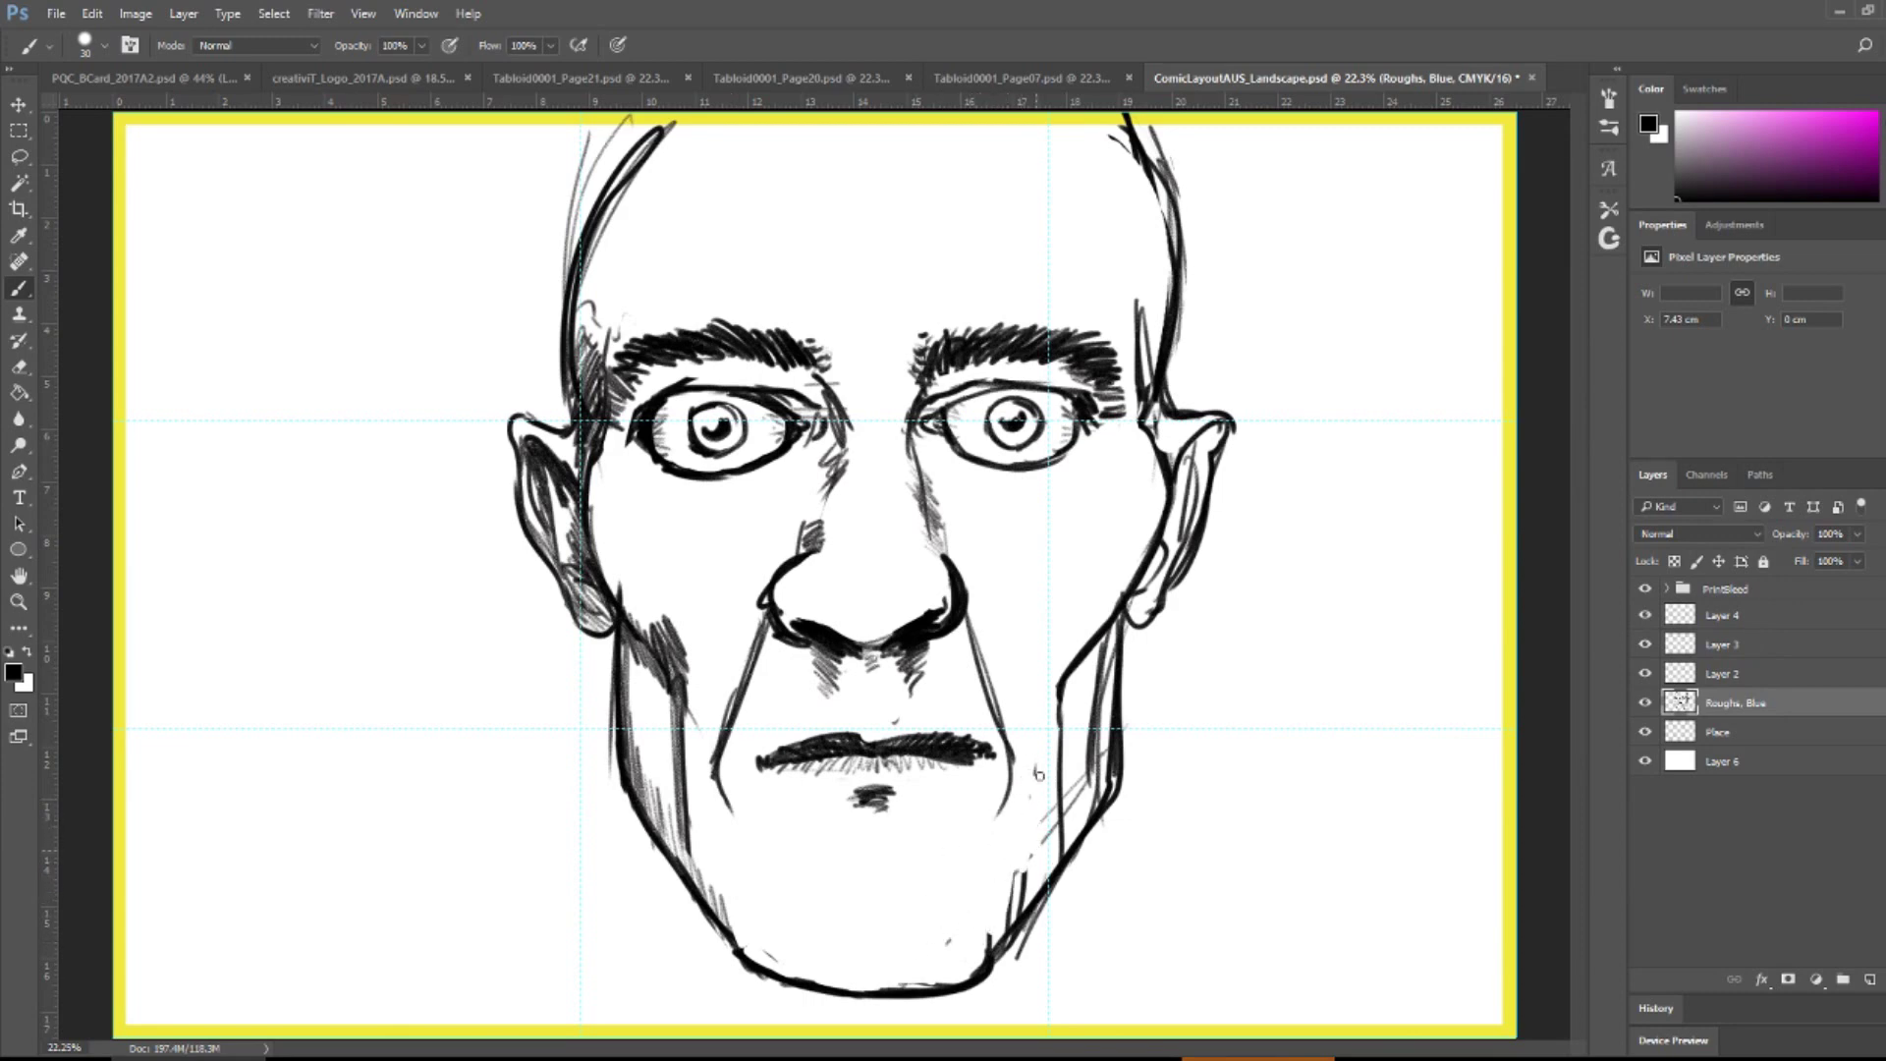
key(ctrl+alt+z)
key(ctrl+alt+z)
key(ctrl+alt+z)
key(ctrl+alt+z)
key(ctrl+alt+z)
key(ctrl+alt+z)
key(ctrl+alt+z)
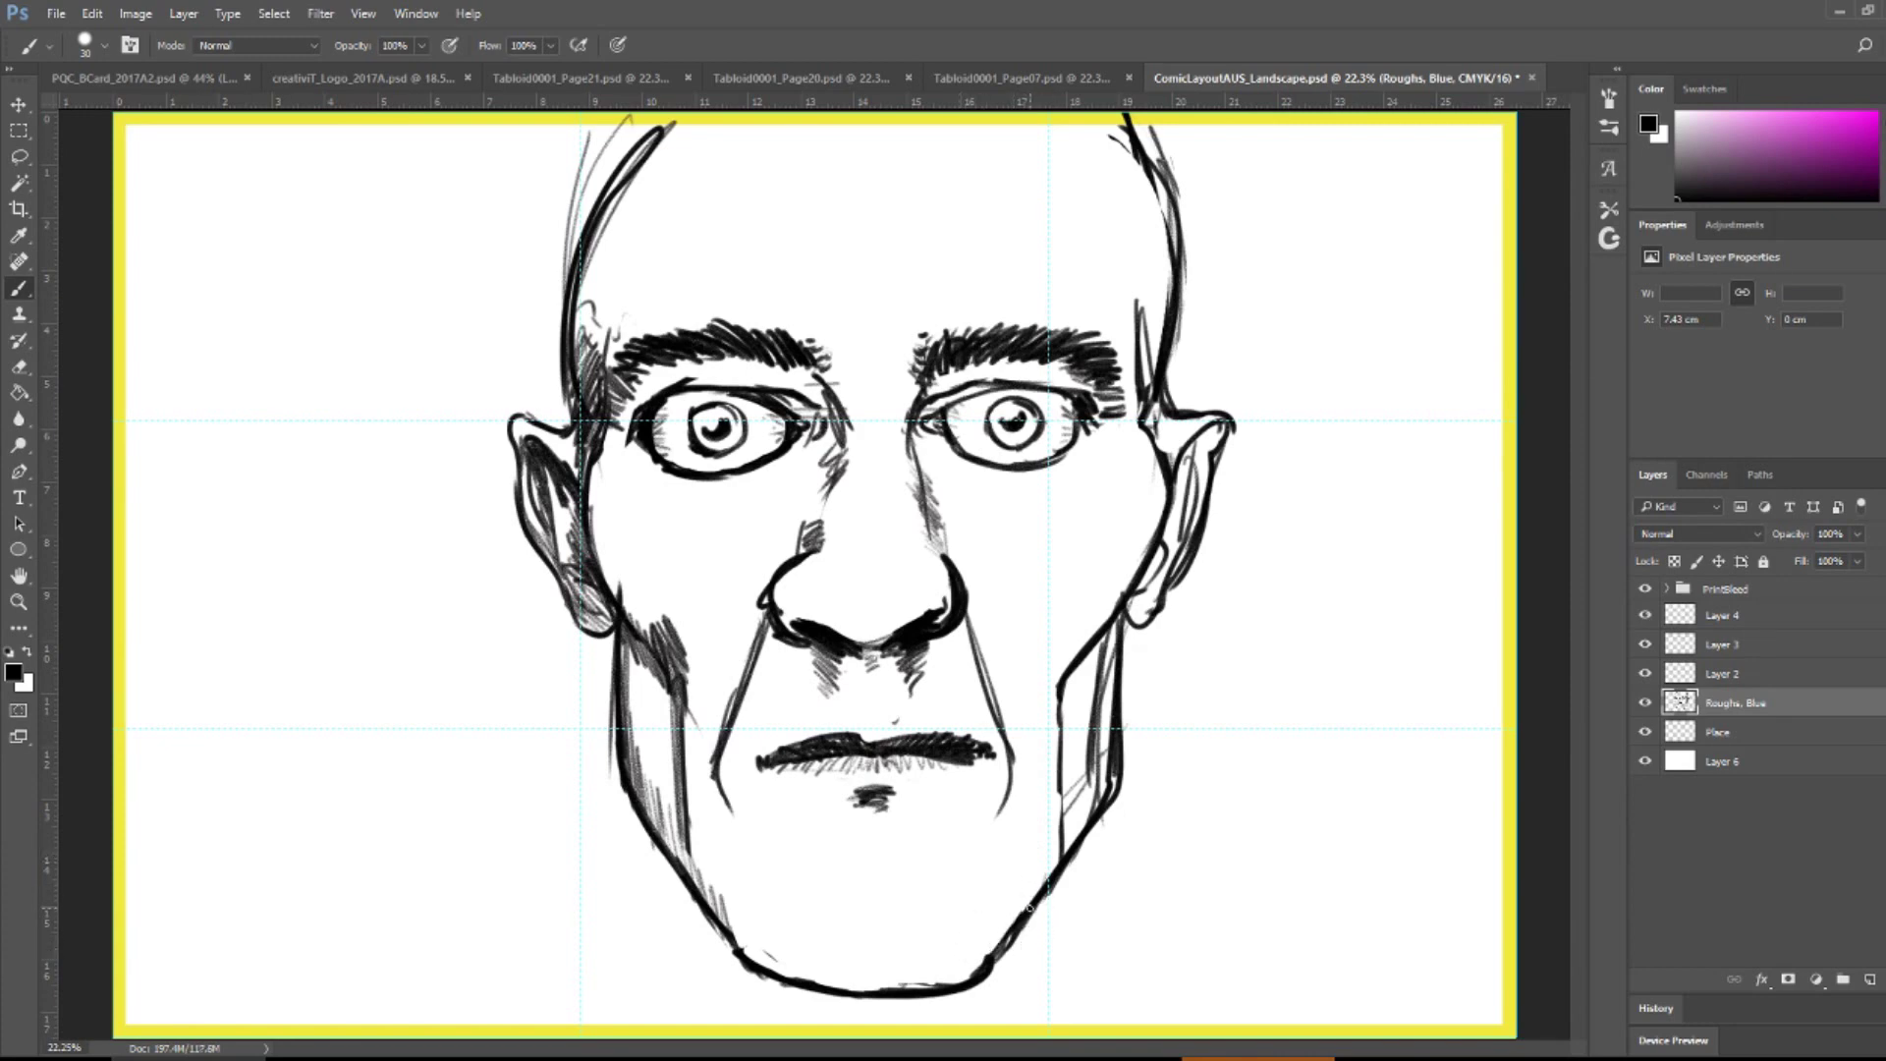
- Undo the last strokes inside the right jaw and hatch a shadow under the right cheekbone
key(ctrl+alt+z)
key(ctrl+alt+z)
key(ctrl+alt+z)
key(ctrl+alt+z)
key(ctrl+alt+z)
key(ctrl+alt+z)
key(ctrl+alt+z)
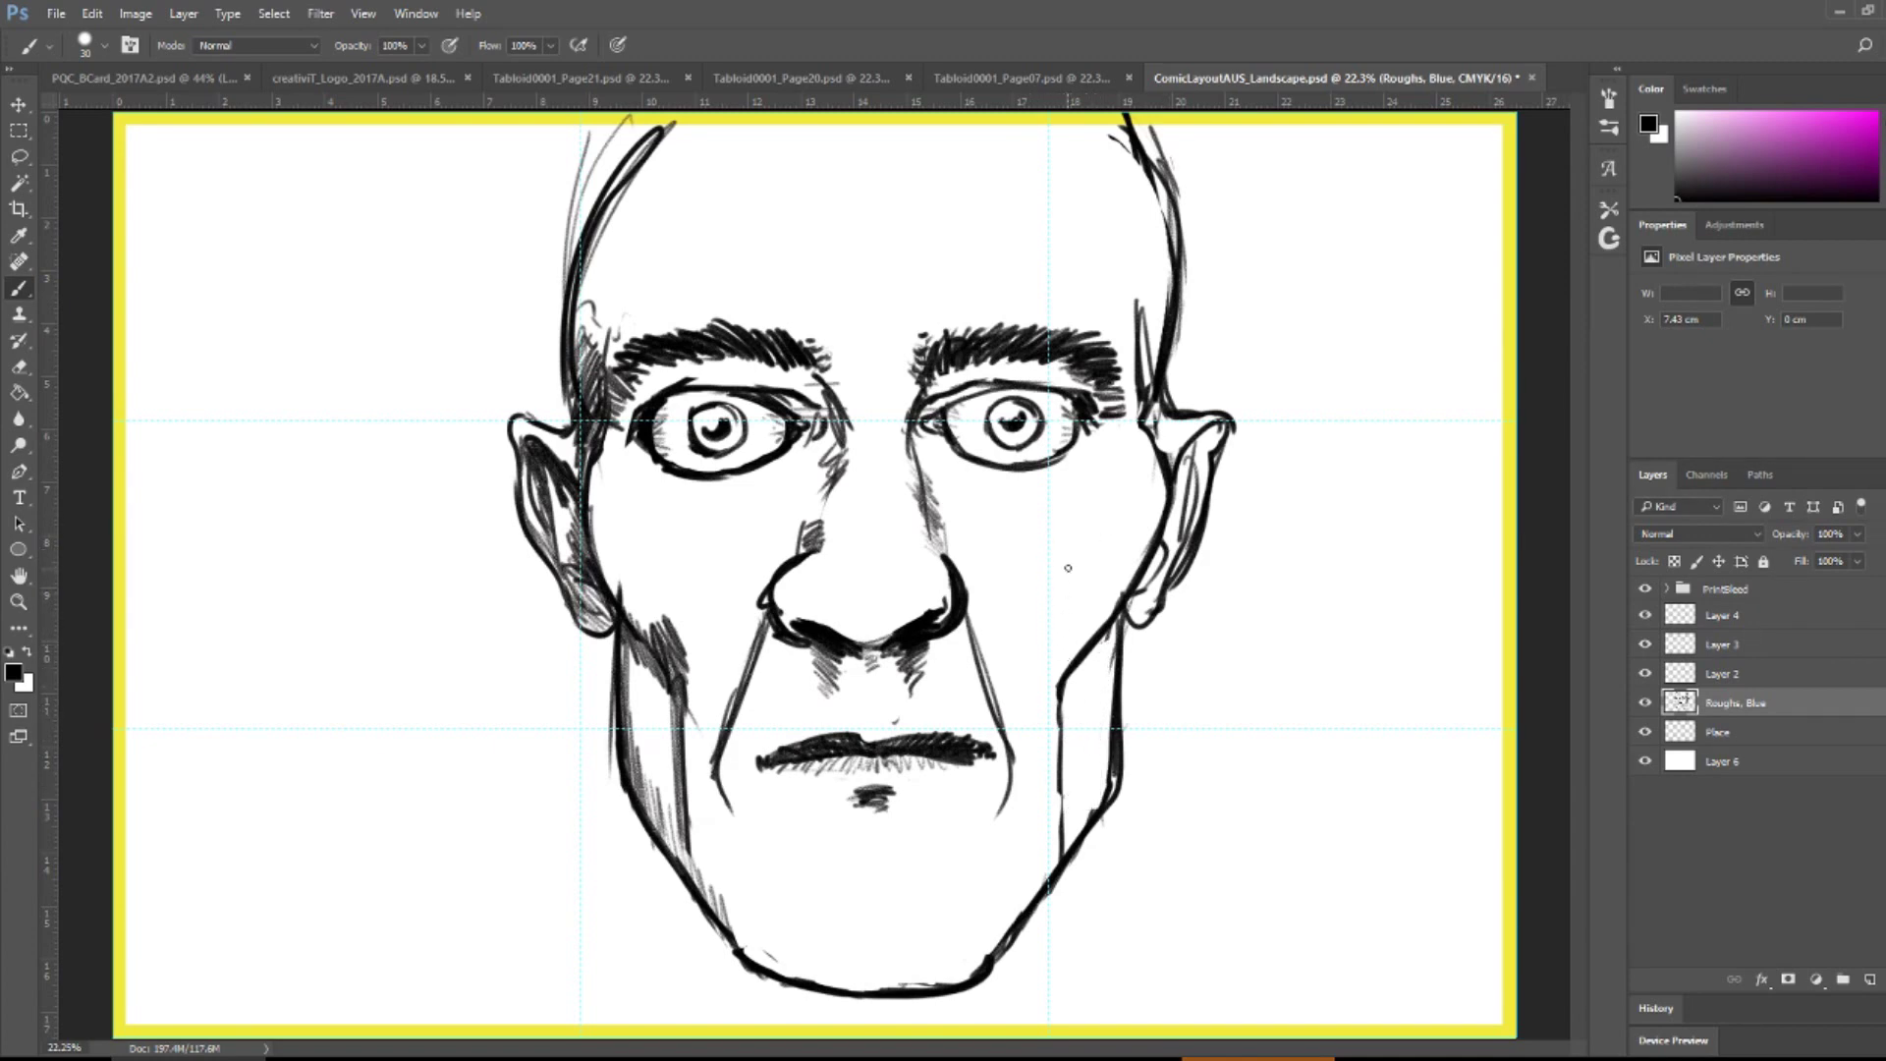
mouse_move(1061, 616)
mouse_down()
mouse_move(1125, 586)
mouse_move(1089, 648)
mouse_move(1049, 653)
mouse_move(1071, 675)
mouse_move(1046, 890)
mouse_move(1063, 697)
mouse_move(1056, 830)
mouse_up()
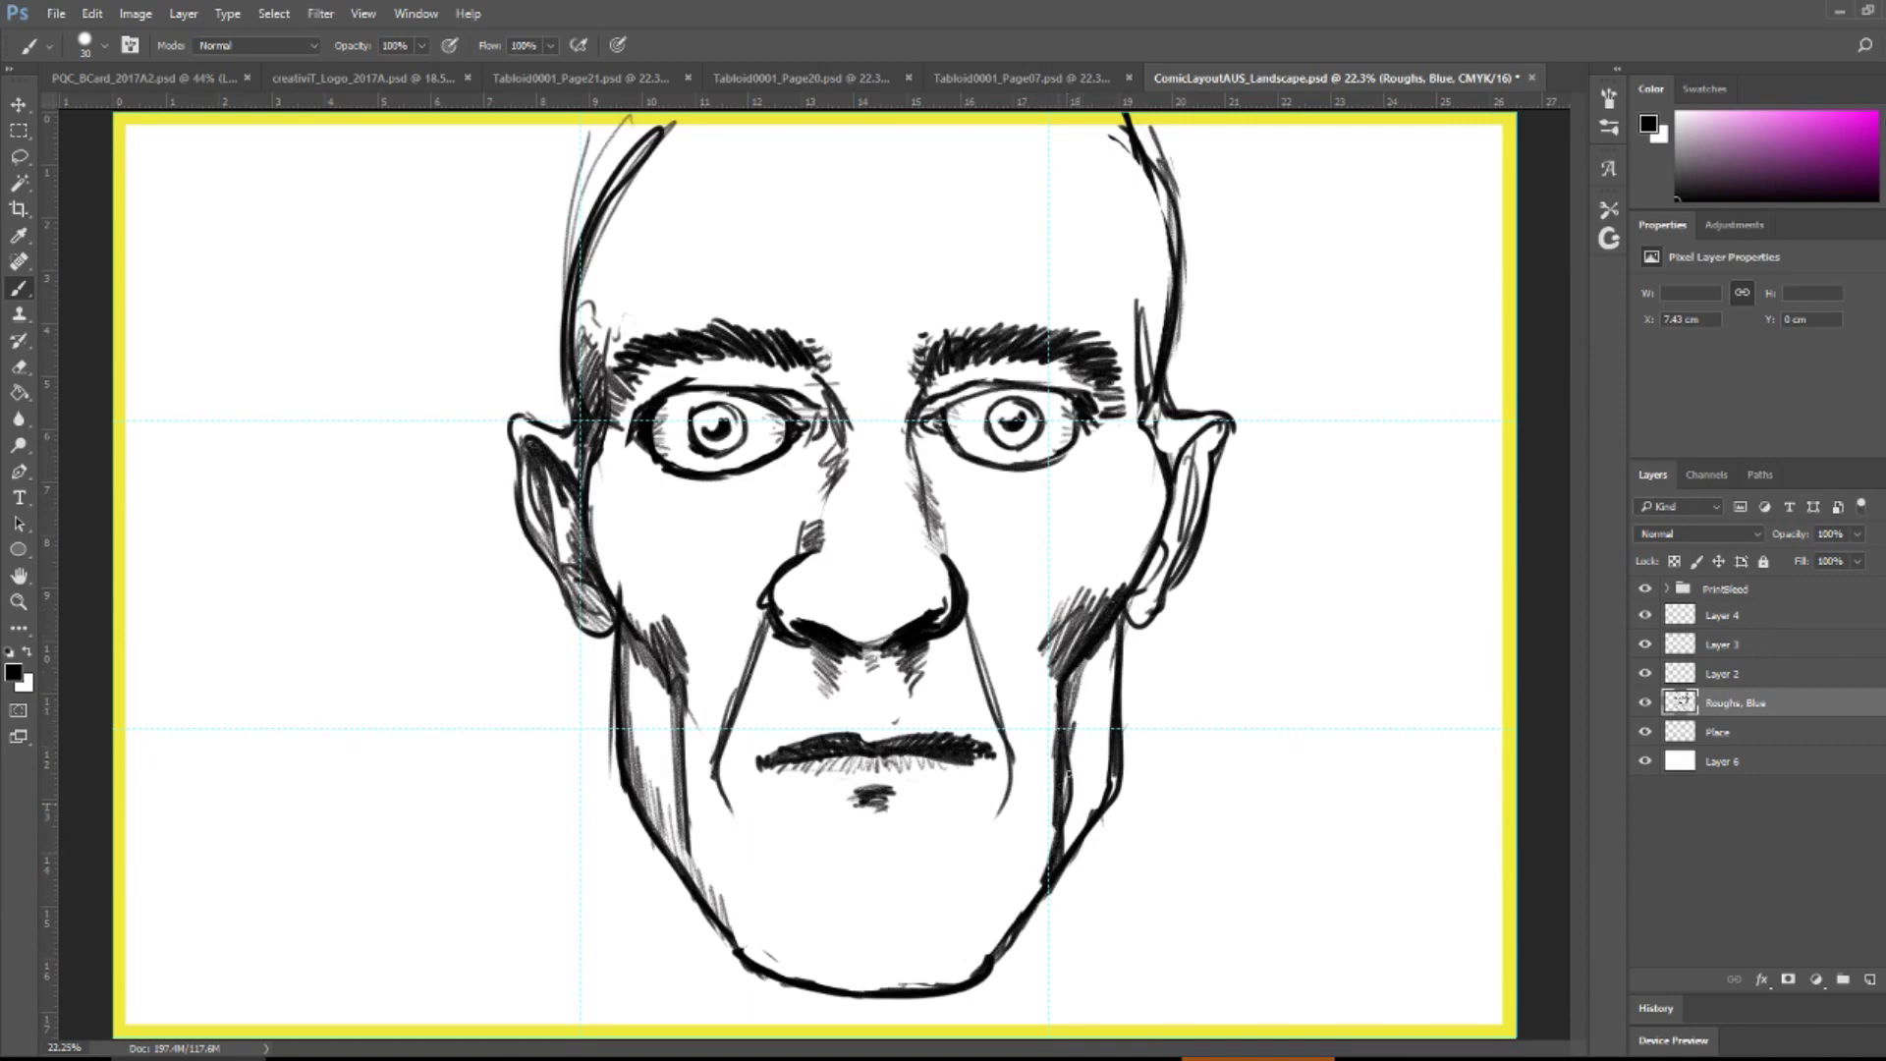
- Hatch the side plane of the right jaw and darken the inside of the right ear from lobe to upper rim
drag(1070, 755, 1070, 855)
drag(1108, 651, 1073, 830)
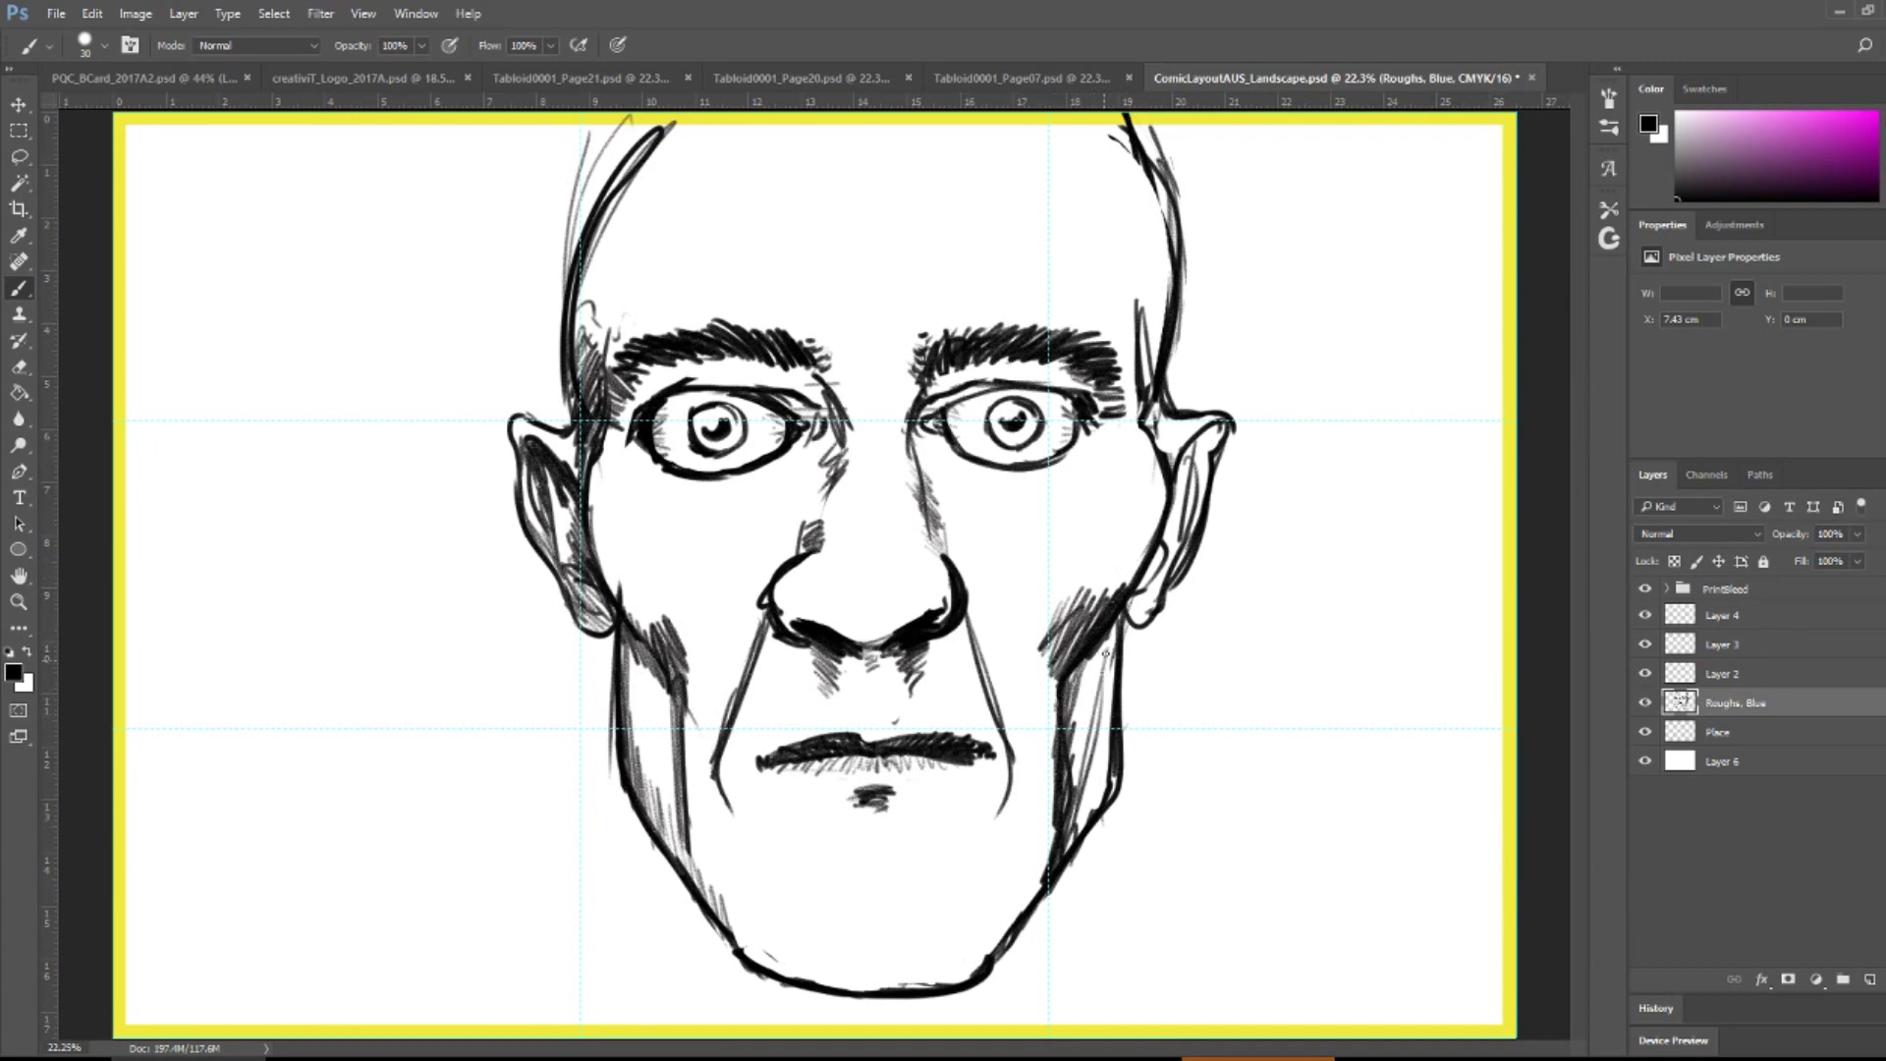
drag(1120, 617, 1079, 831)
drag(1108, 707, 1097, 772)
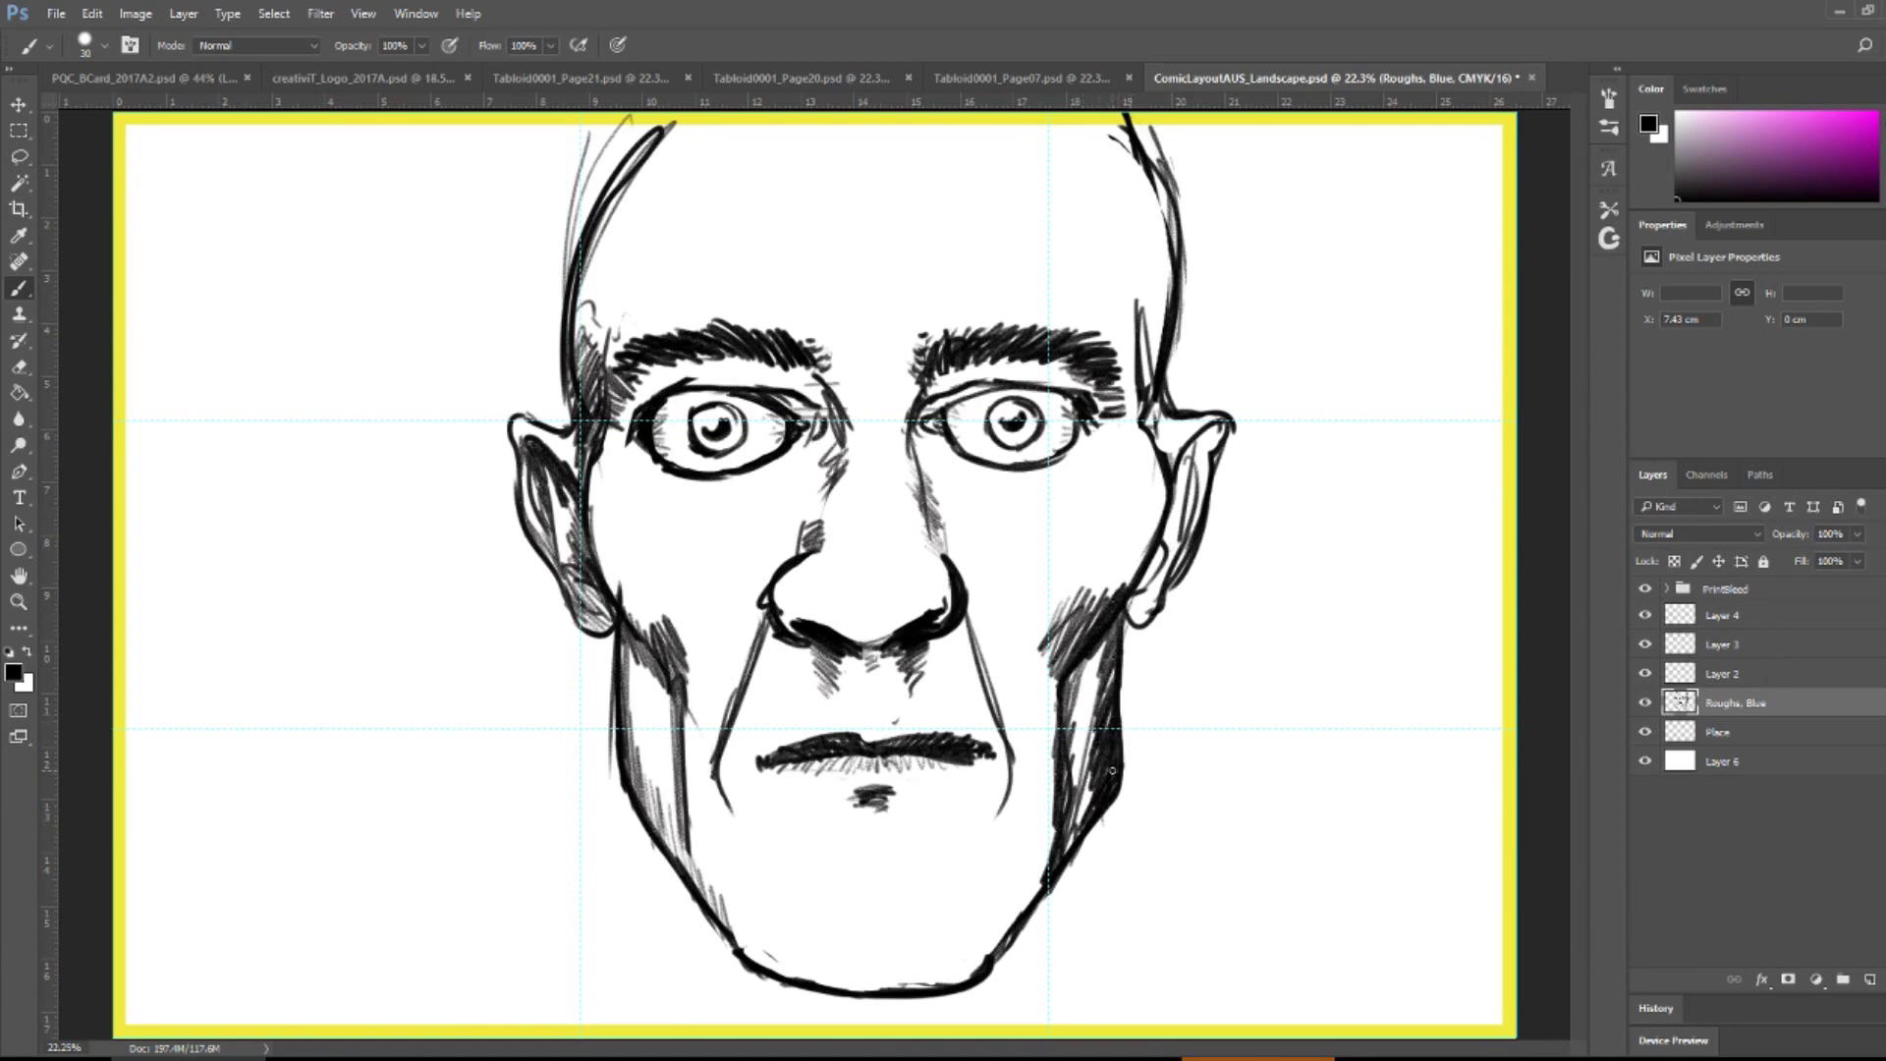
mouse_move(1130, 607)
mouse_down()
mouse_move(1187, 541)
mouse_move(1165, 586)
mouse_move(1171, 562)
mouse_up()
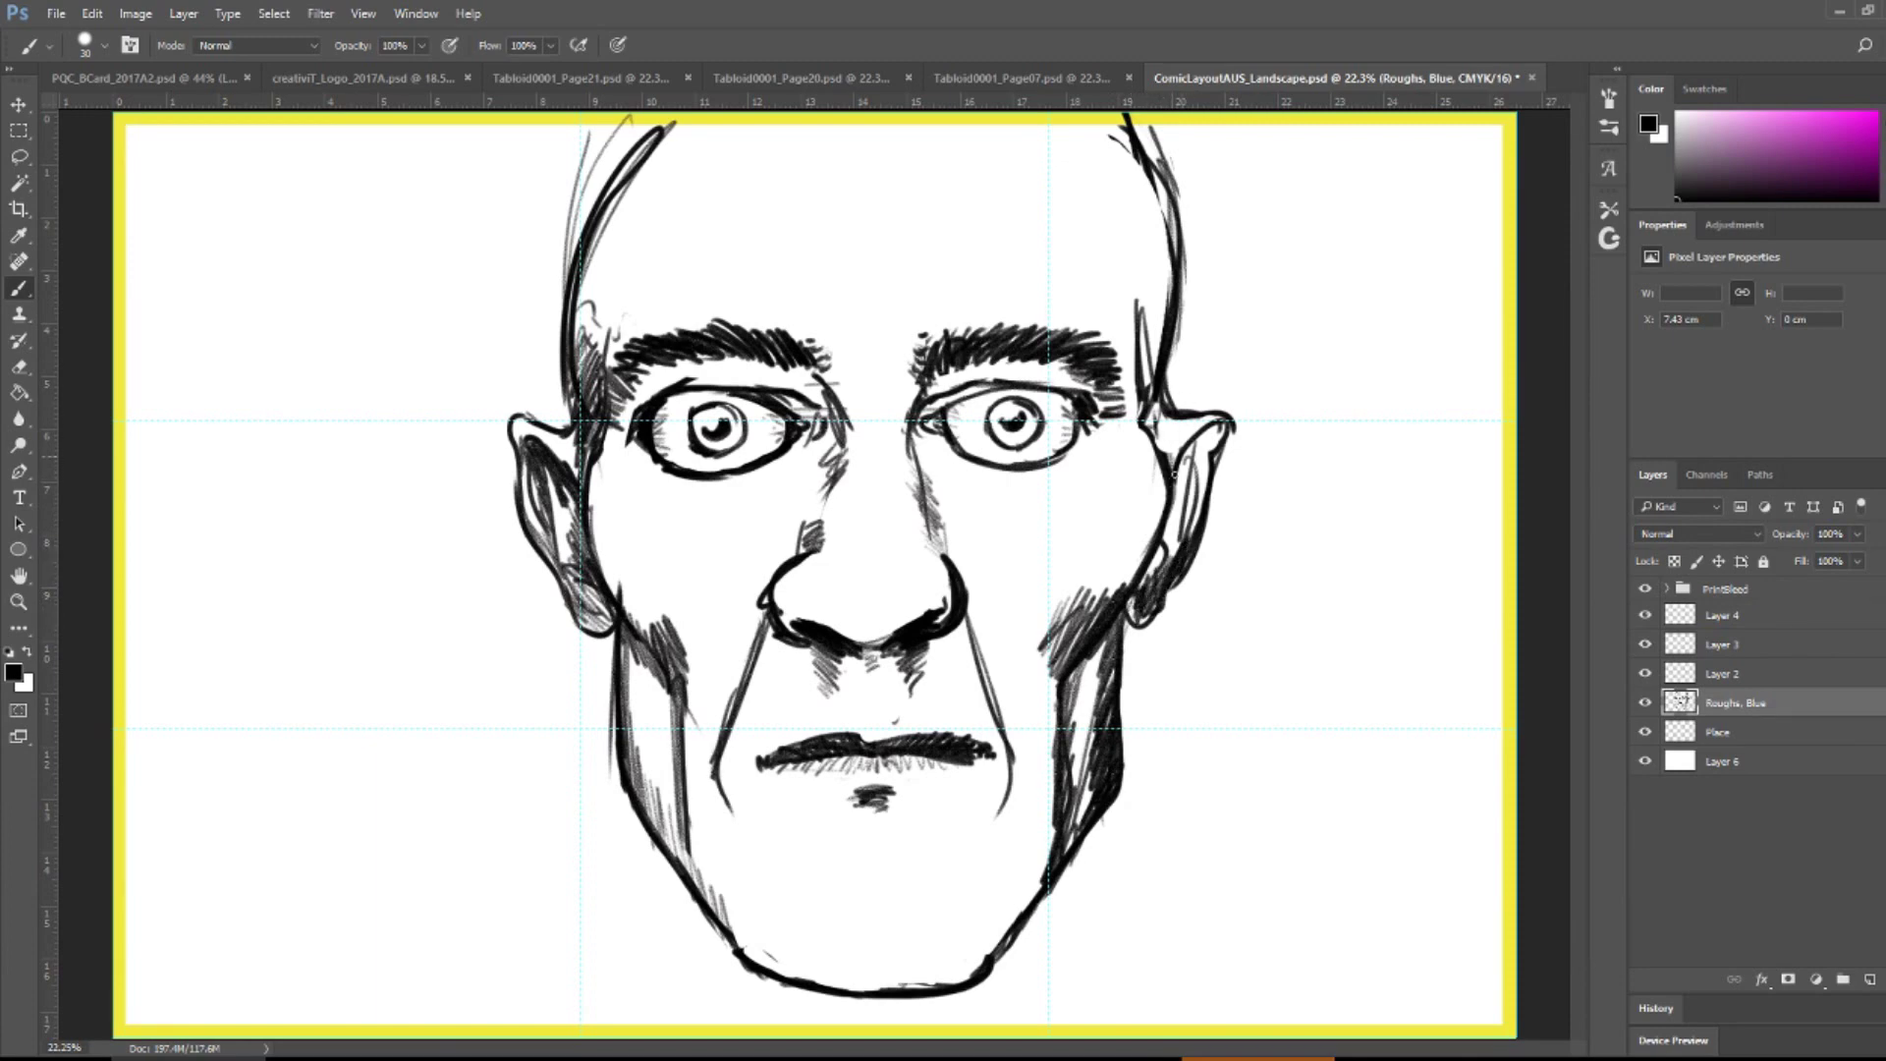
mouse_move(1174, 470)
mouse_down()
mouse_move(1205, 428)
mouse_move(1195, 530)
mouse_move(1226, 422)
mouse_move(1219, 462)
mouse_up()
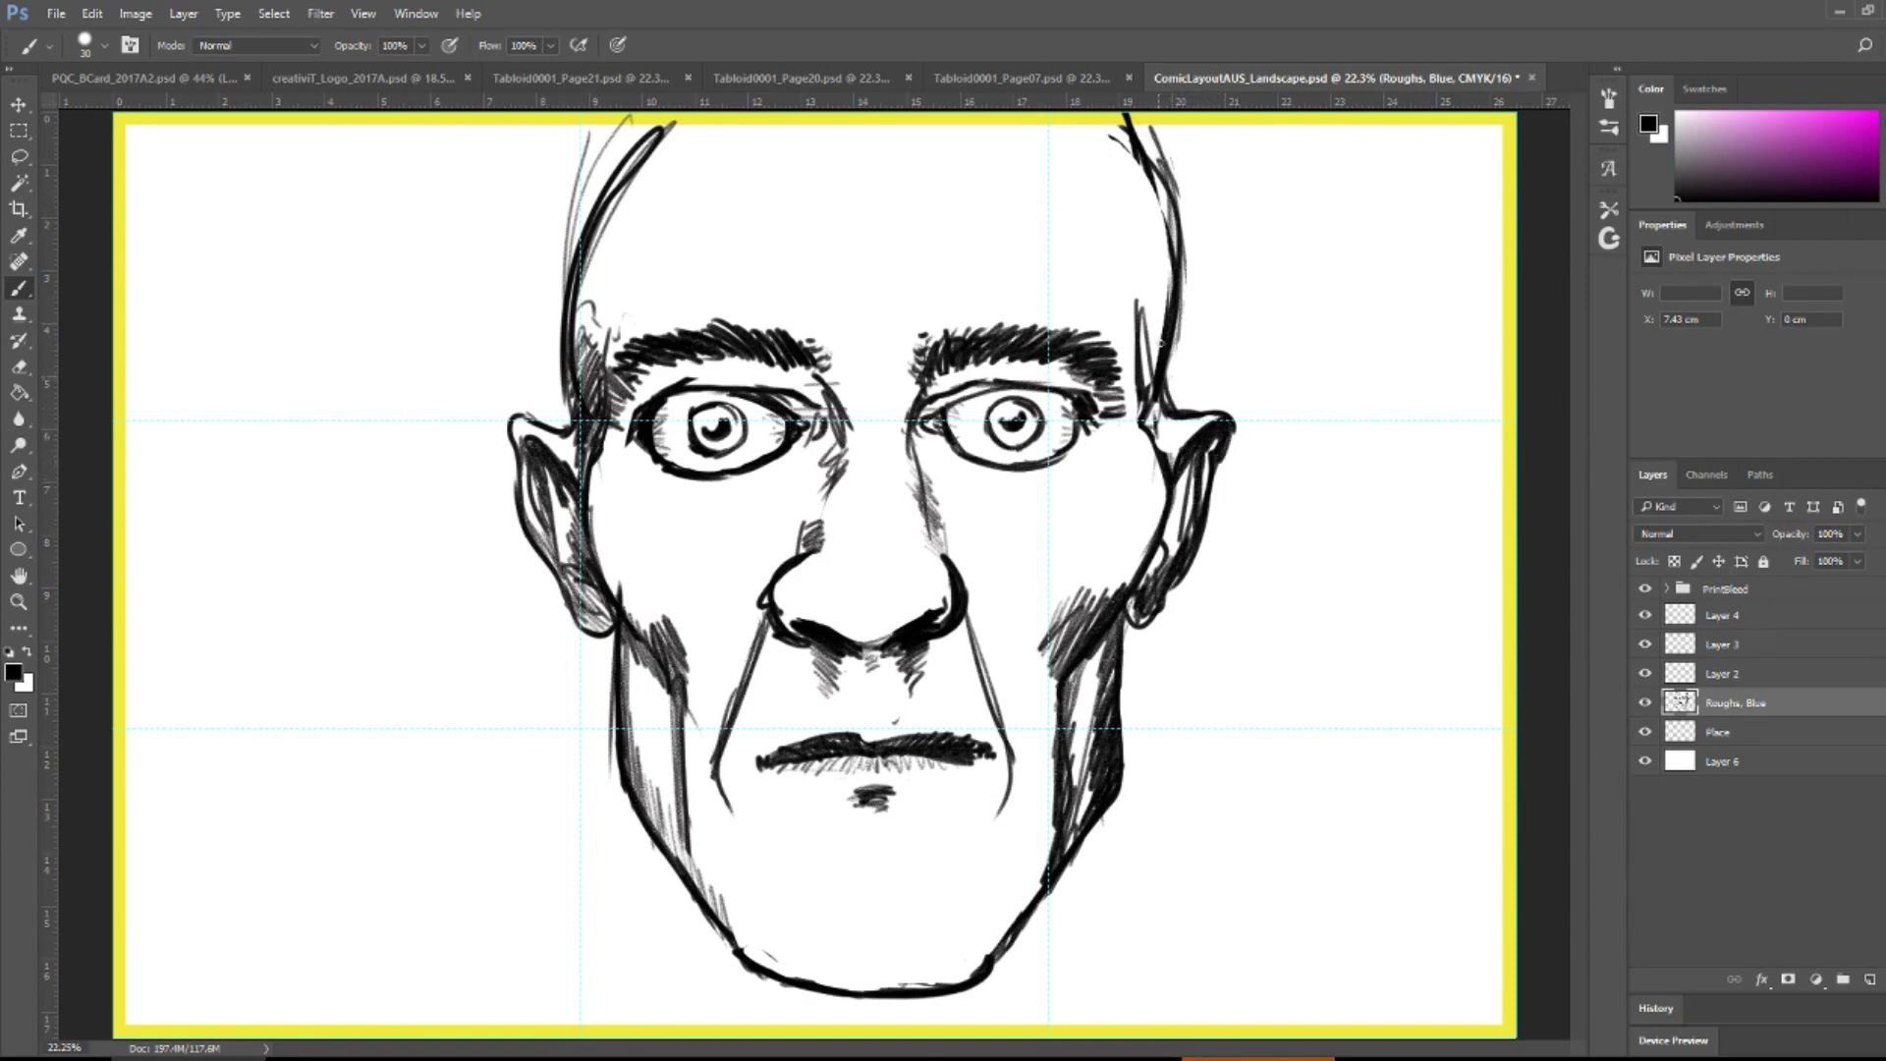
- Hatch the right temple from the upper forehead to the ear and darken the contour beside it
drag(1162, 339, 1164, 457)
mouse_move(1168, 393)
mouse_down()
mouse_move(1157, 458)
mouse_move(1142, 428)
mouse_up()
drag(1169, 252, 1143, 364)
drag(1168, 300, 1147, 400)
drag(1169, 375, 1163, 388)
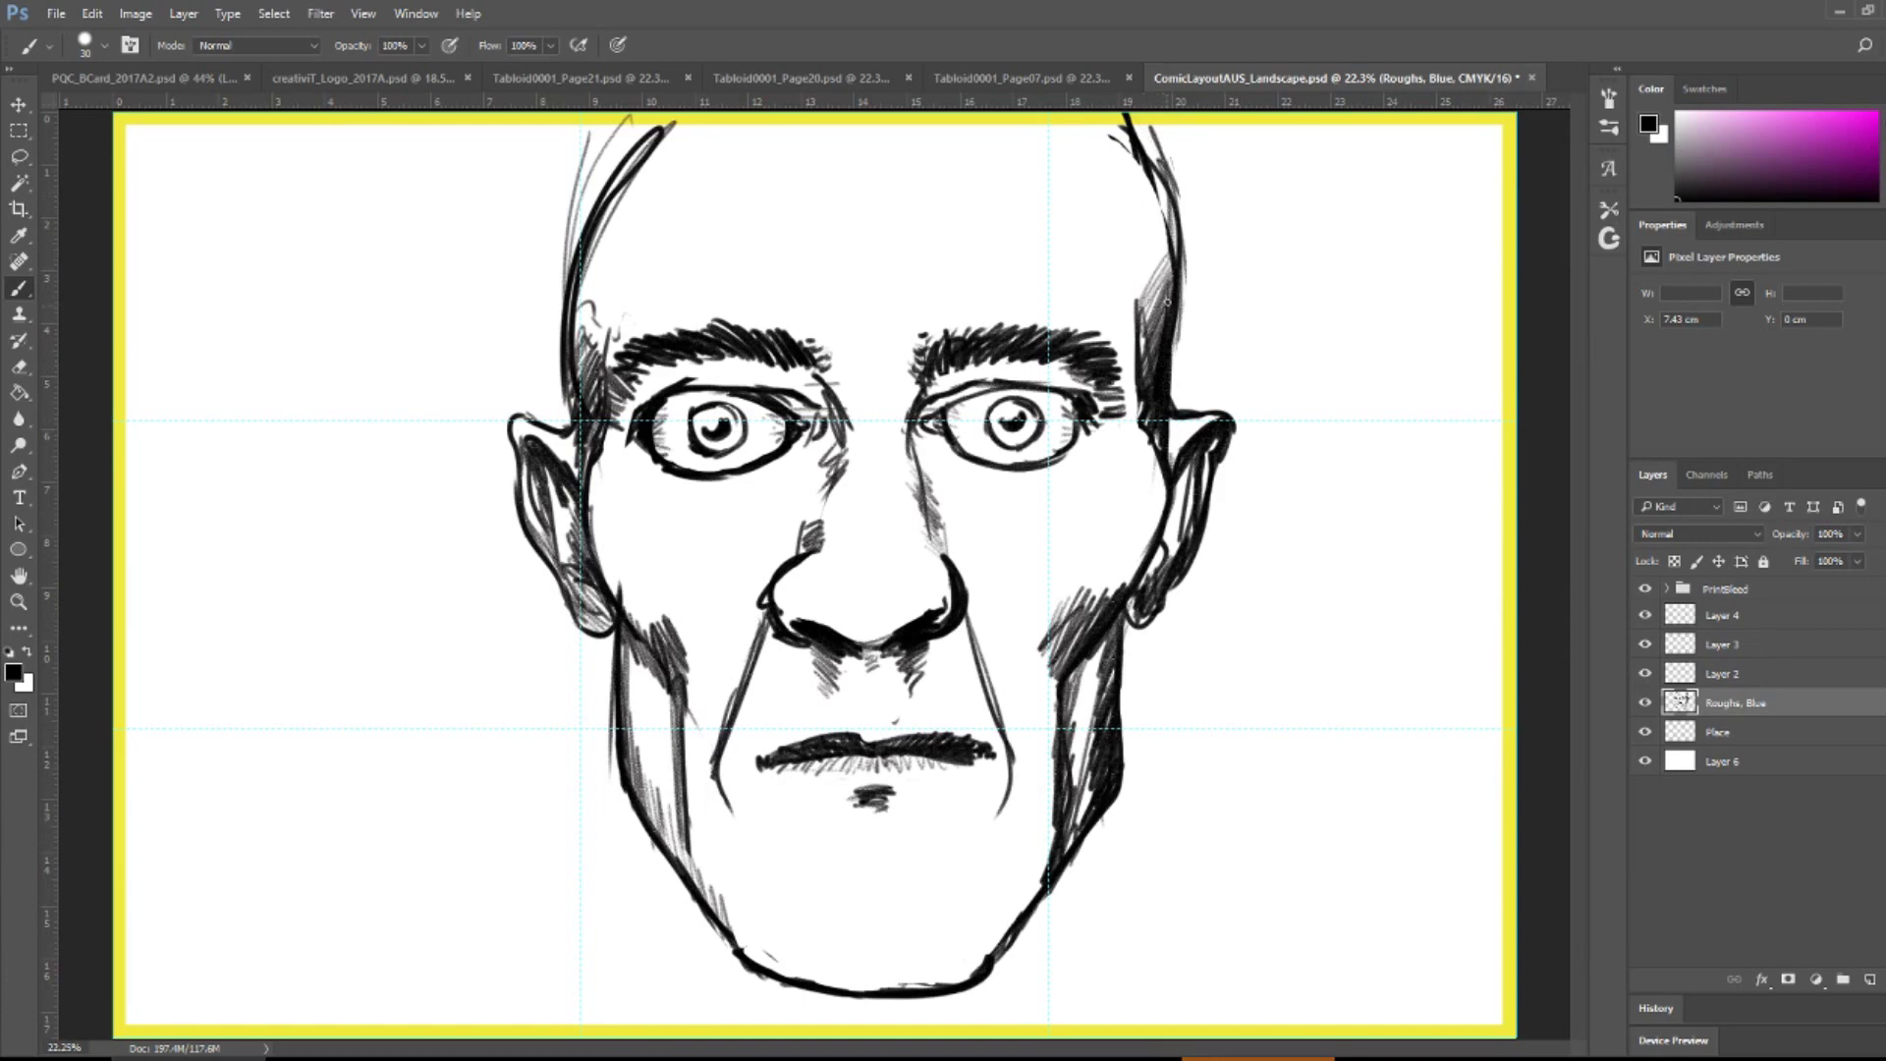
drag(1170, 251, 1174, 408)
drag(1173, 334, 1166, 468)
drag(1164, 260, 1145, 297)
drag(1165, 222, 1141, 297)
drag(1167, 208, 1147, 285)
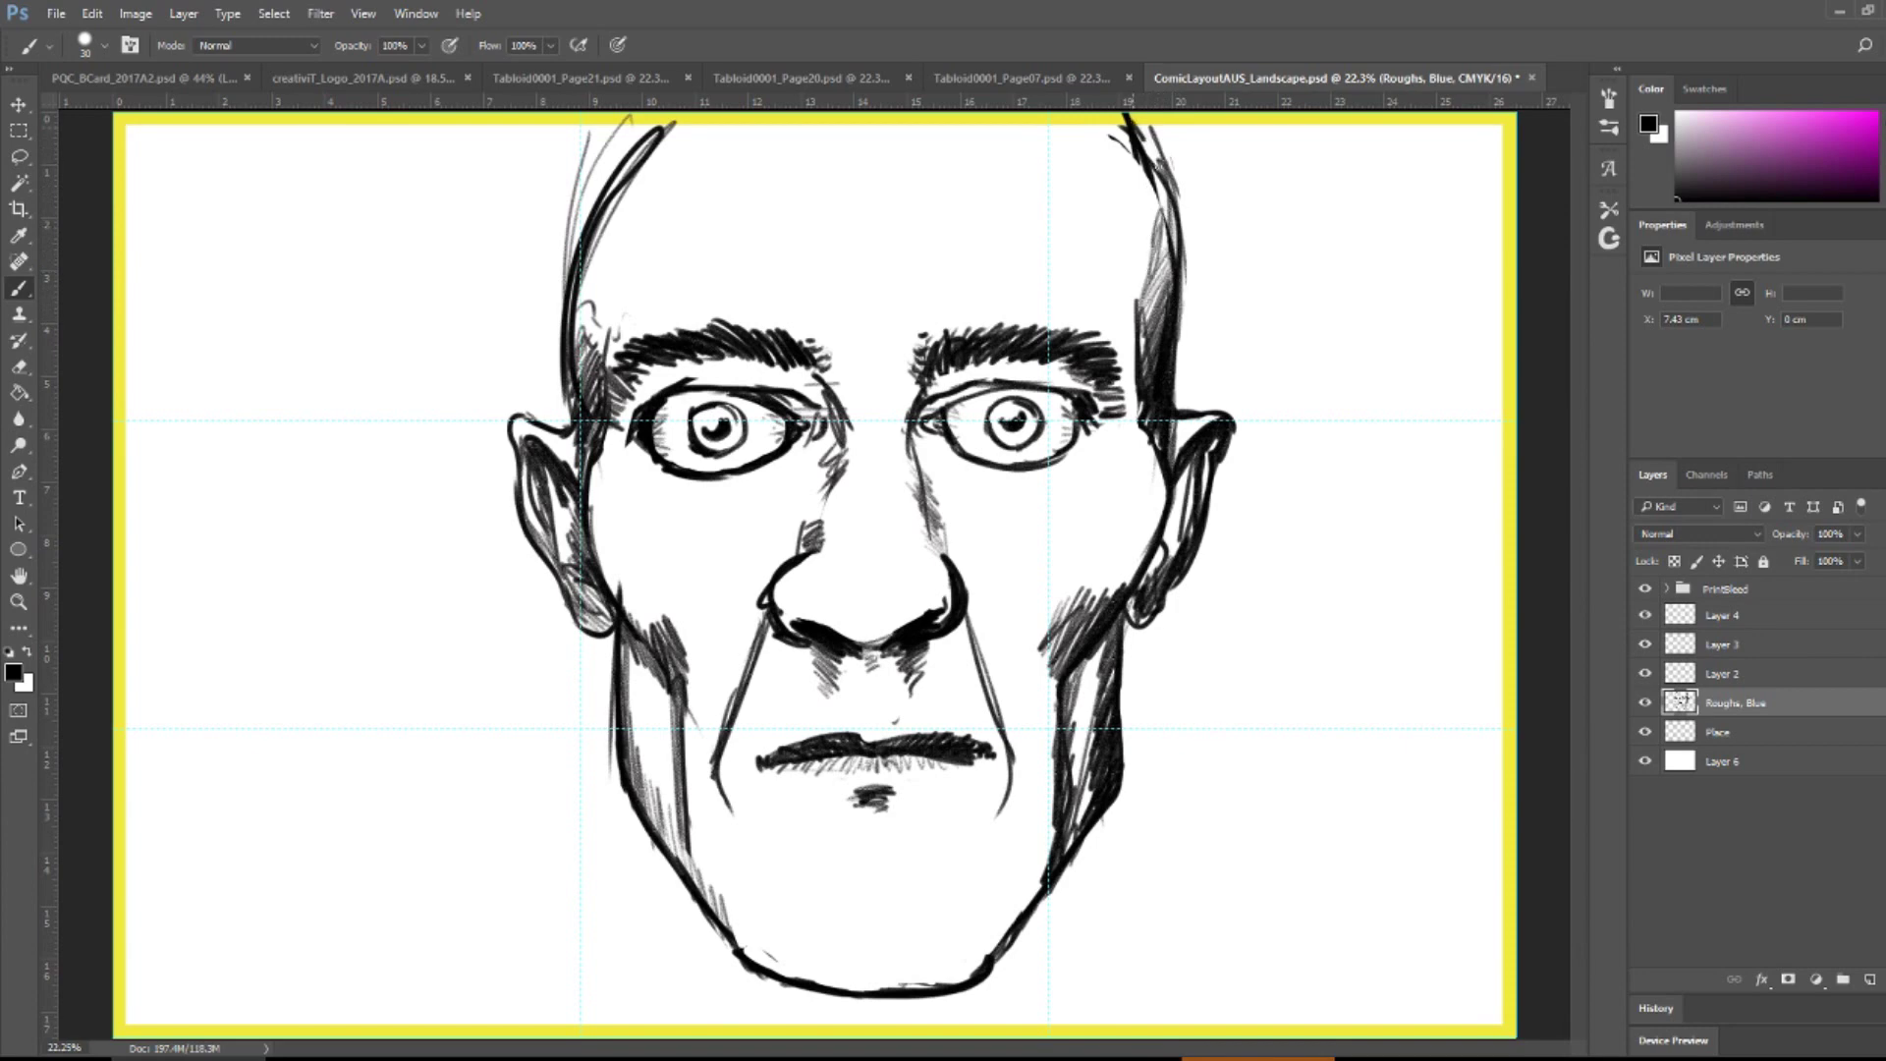
- Clear the rough overlapping lines at the upper right of the skull and leave one bold contour there
mouse_move(1144, 142)
mouse_down()
mouse_move(1166, 253)
mouse_move(1142, 120)
mouse_move(1109, 157)
mouse_move(1122, 140)
mouse_move(1148, 187)
mouse_up()
key(ctrl+alt+z)
key(ctrl+alt+z)
key(ctrl+alt+z)
key(ctrl+alt+z)
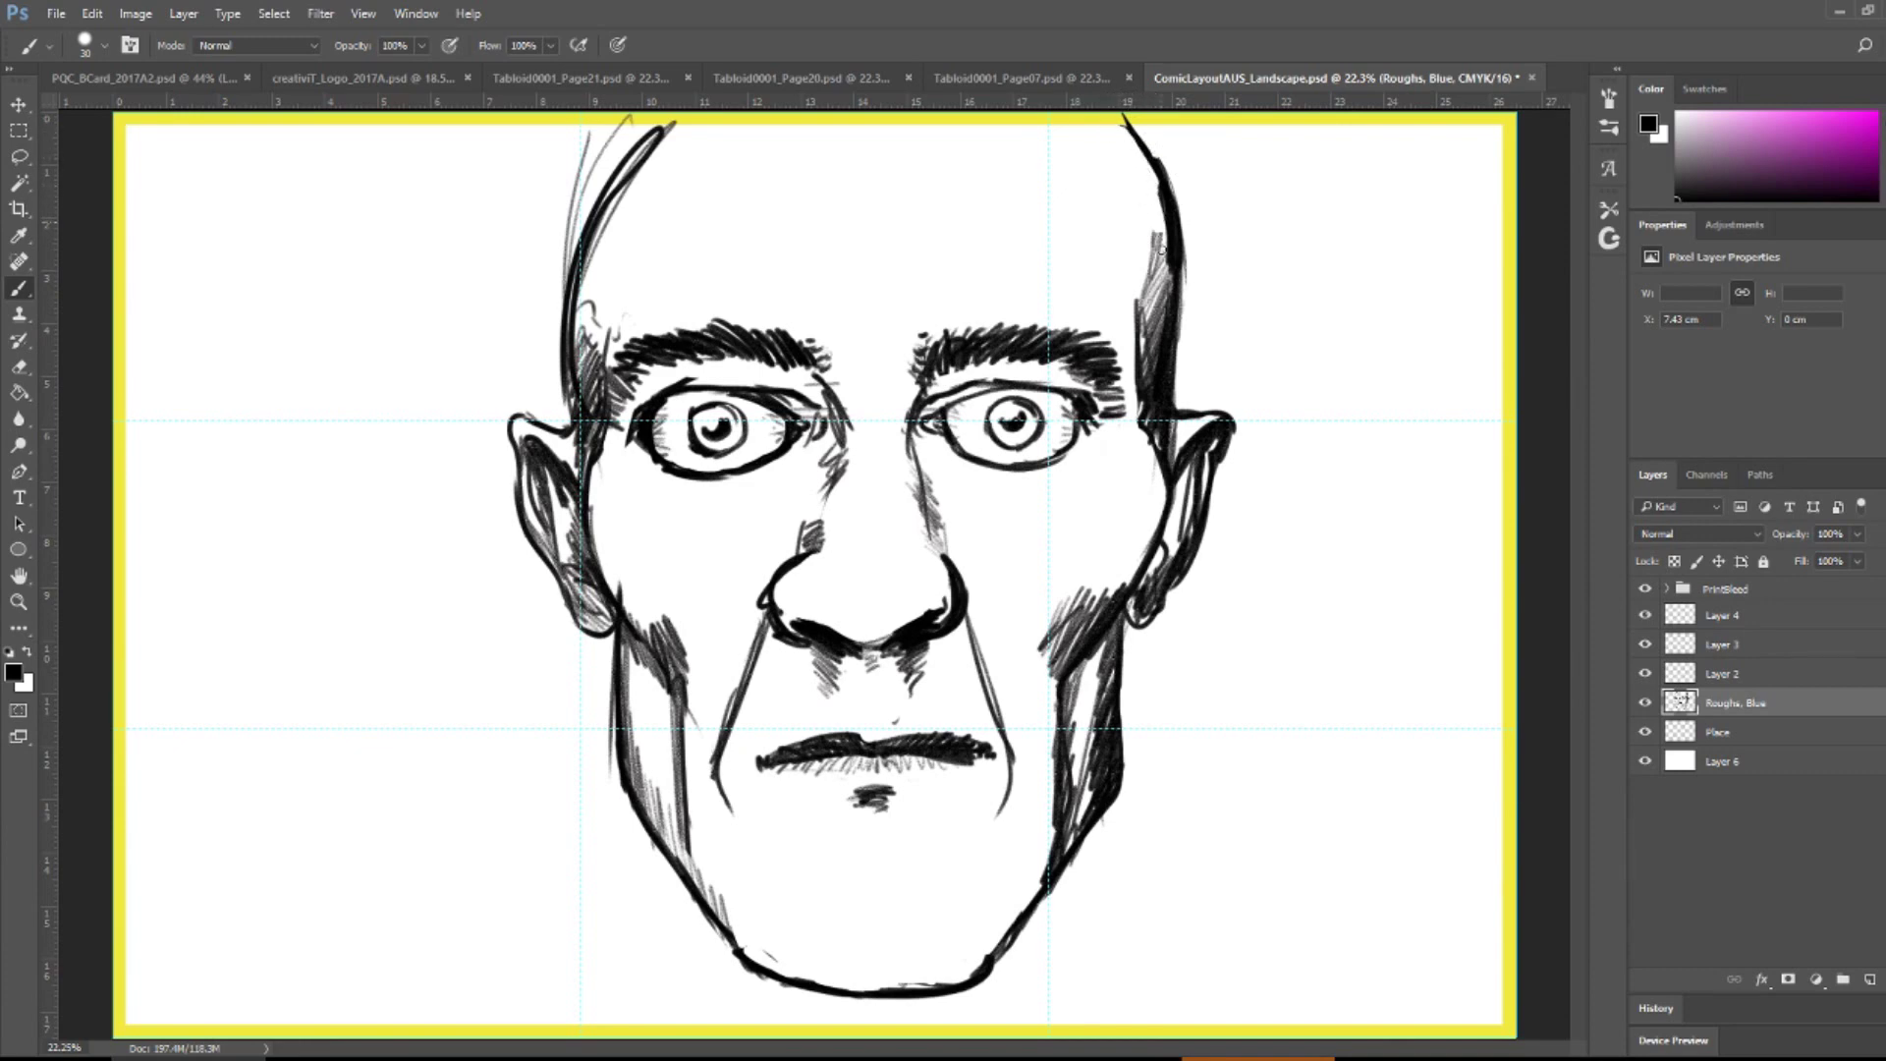
drag(1120, 116, 1150, 234)
- Redraw the upper left skull as one bold outer curve and remove the rough inner lines
mouse_move(578, 295)
mouse_down()
mouse_move(629, 138)
mouse_move(668, 113)
mouse_move(582, 235)
mouse_move(557, 324)
mouse_up()
mouse_move(594, 124)
mouse_down()
mouse_move(553, 218)
mouse_move(576, 171)
mouse_move(566, 200)
mouse_up()
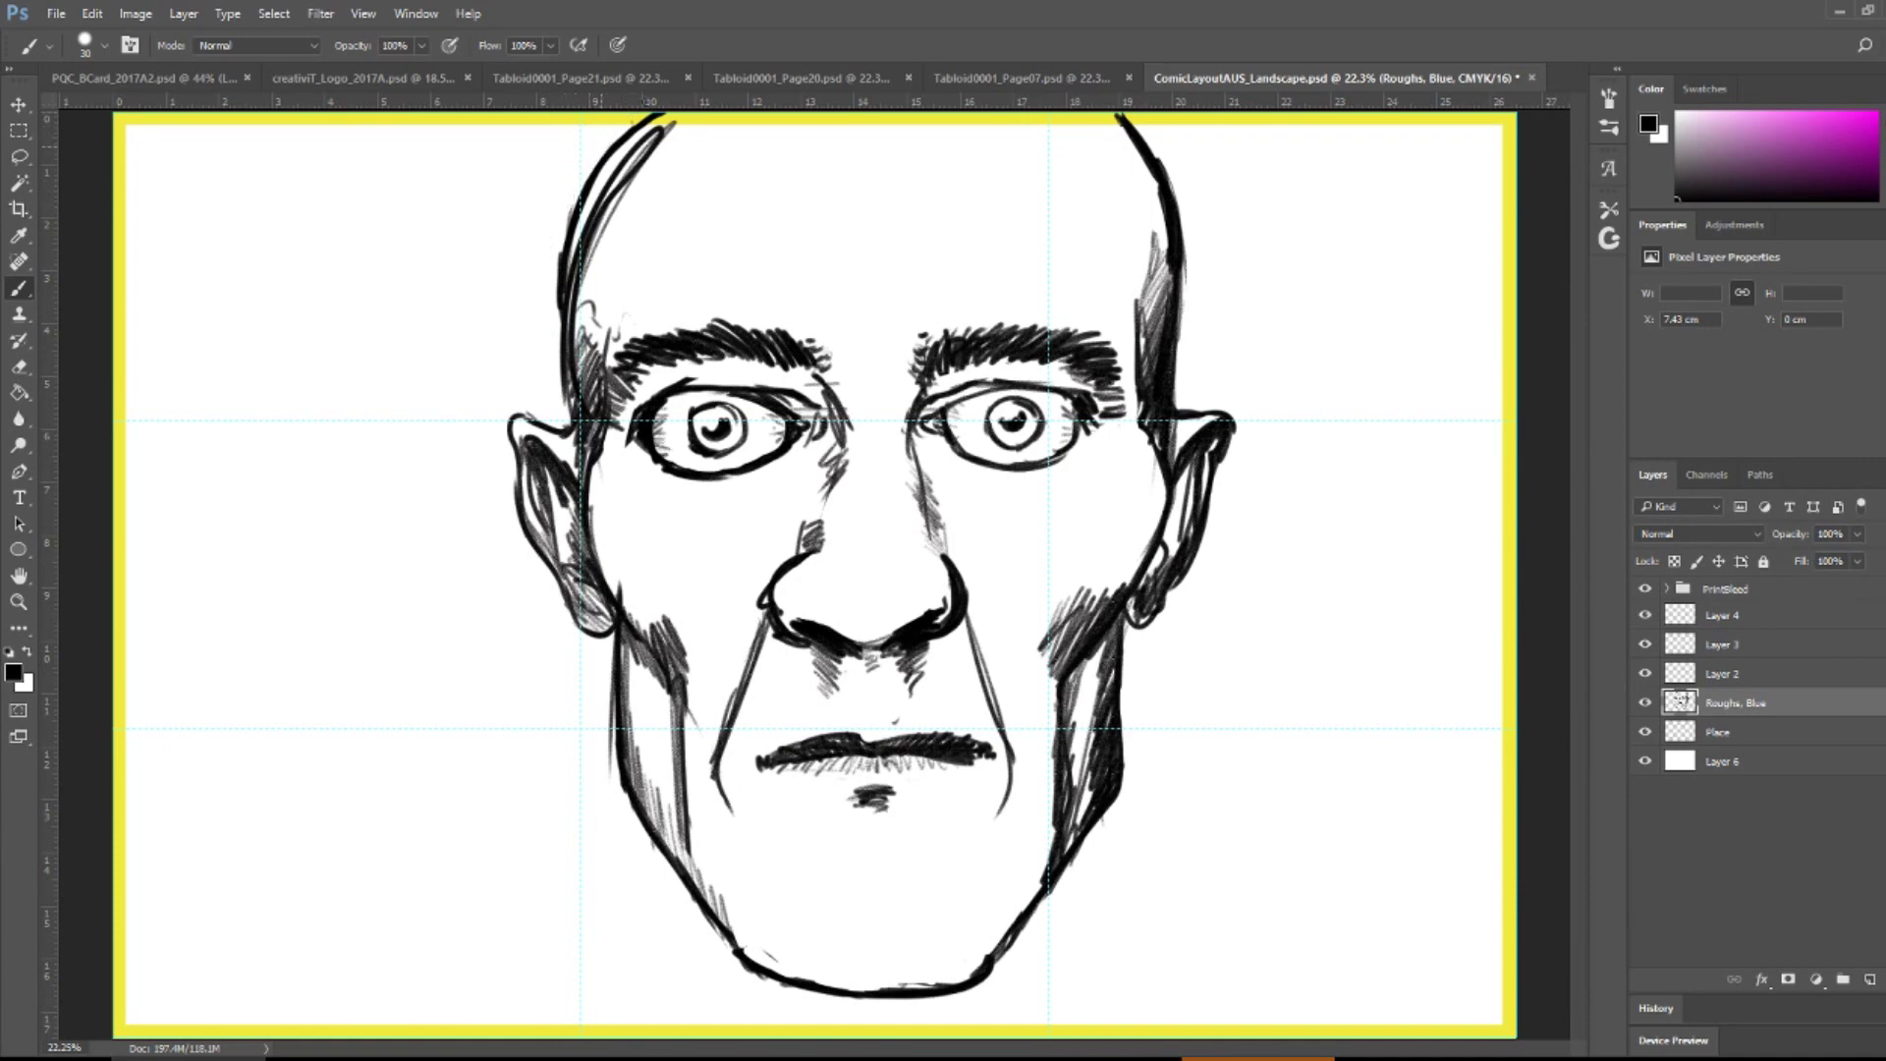
mouse_move(597, 282)
mouse_down()
mouse_move(582, 263)
mouse_move(614, 182)
mouse_move(590, 236)
mouse_move(637, 148)
mouse_move(630, 197)
mouse_up()
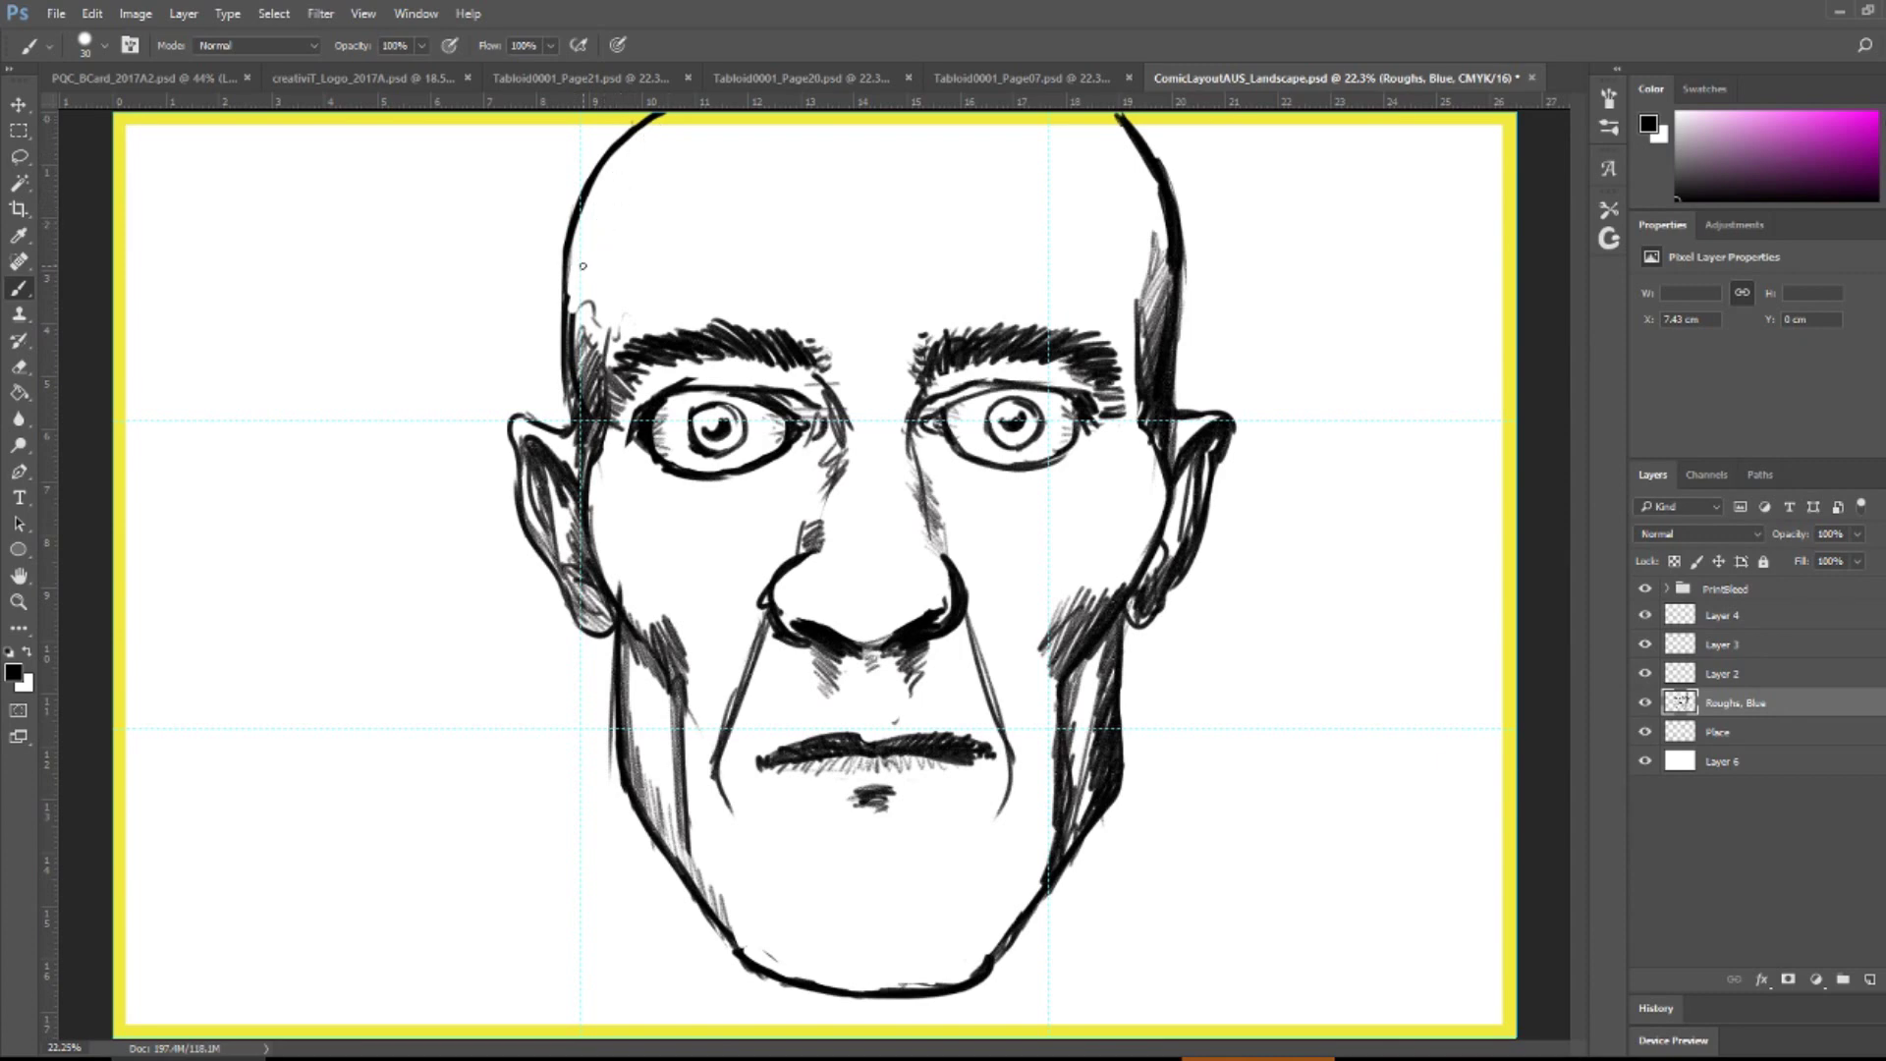
- Hatch the left temple down to the brow and draw faint horizontal wrinkles across the forehead
mouse_move(584, 196)
mouse_down()
mouse_move(575, 285)
mouse_move(608, 300)
mouse_up()
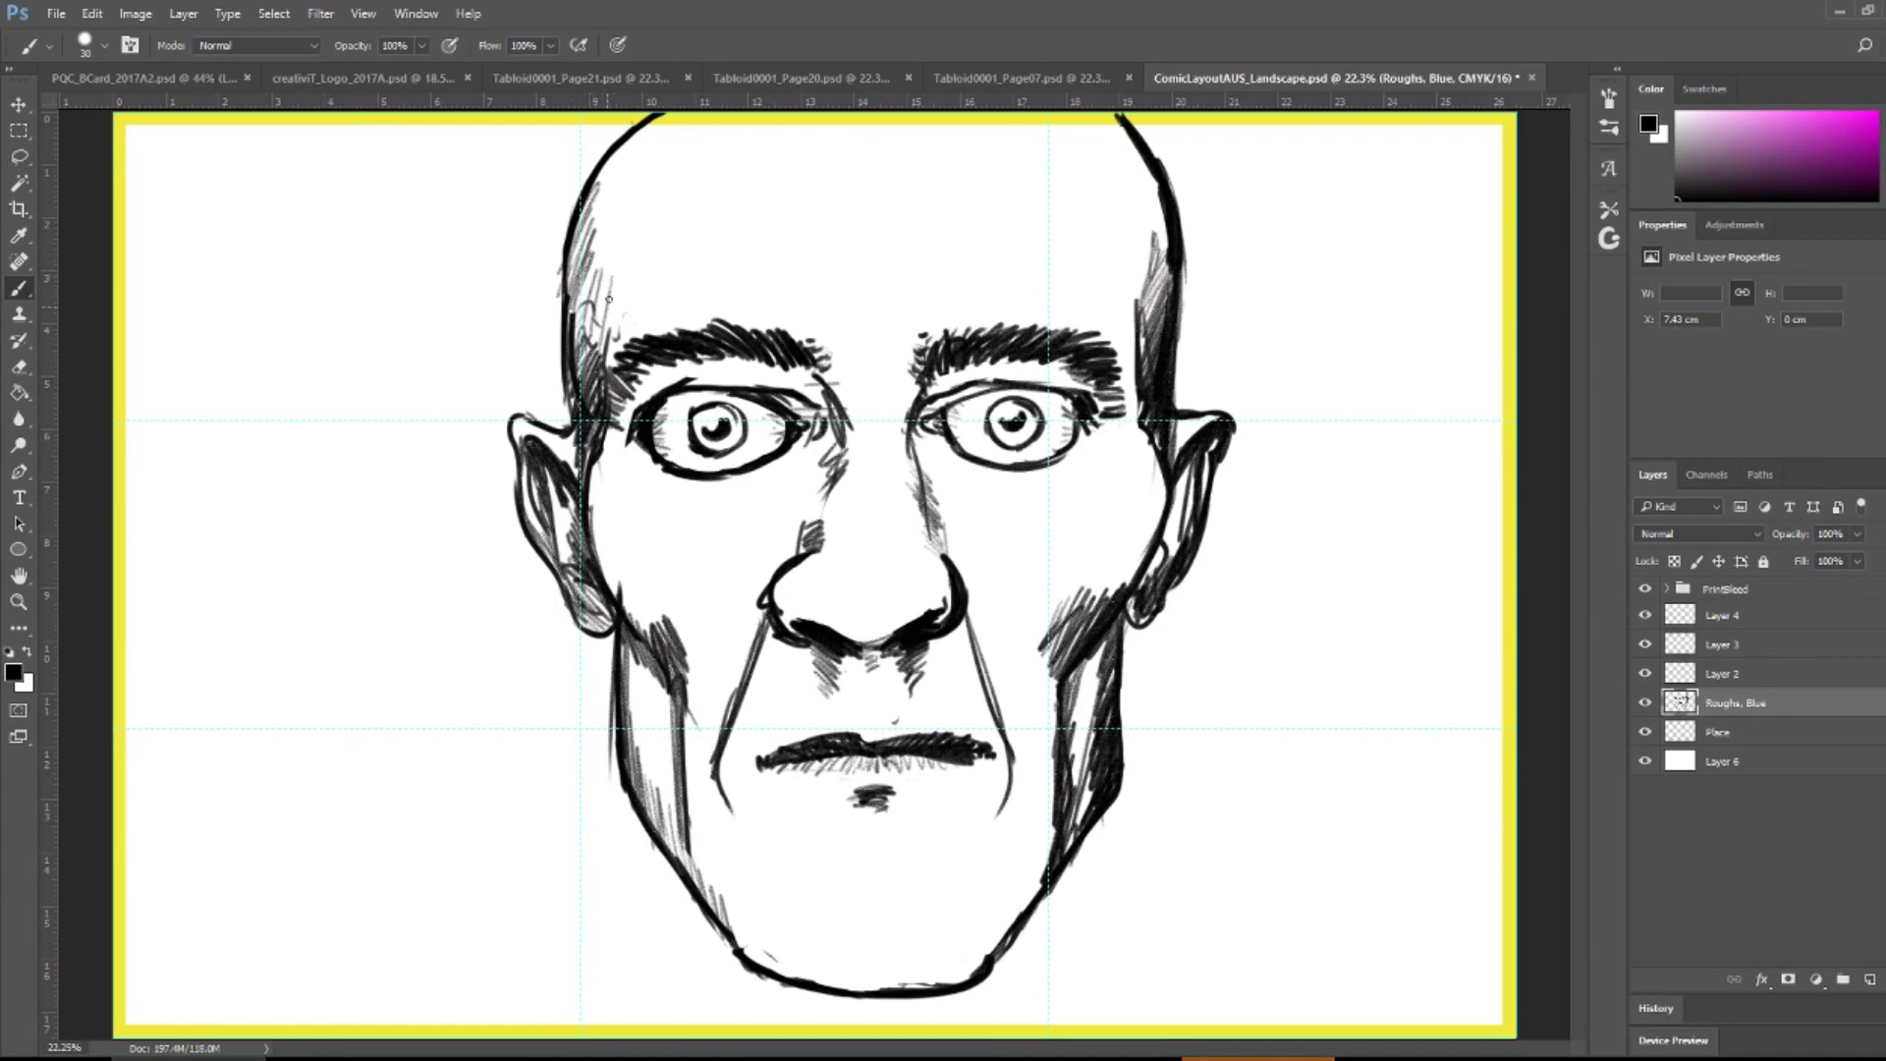
mouse_move(594, 380)
mouse_down()
mouse_move(617, 260)
mouse_move(566, 314)
mouse_up()
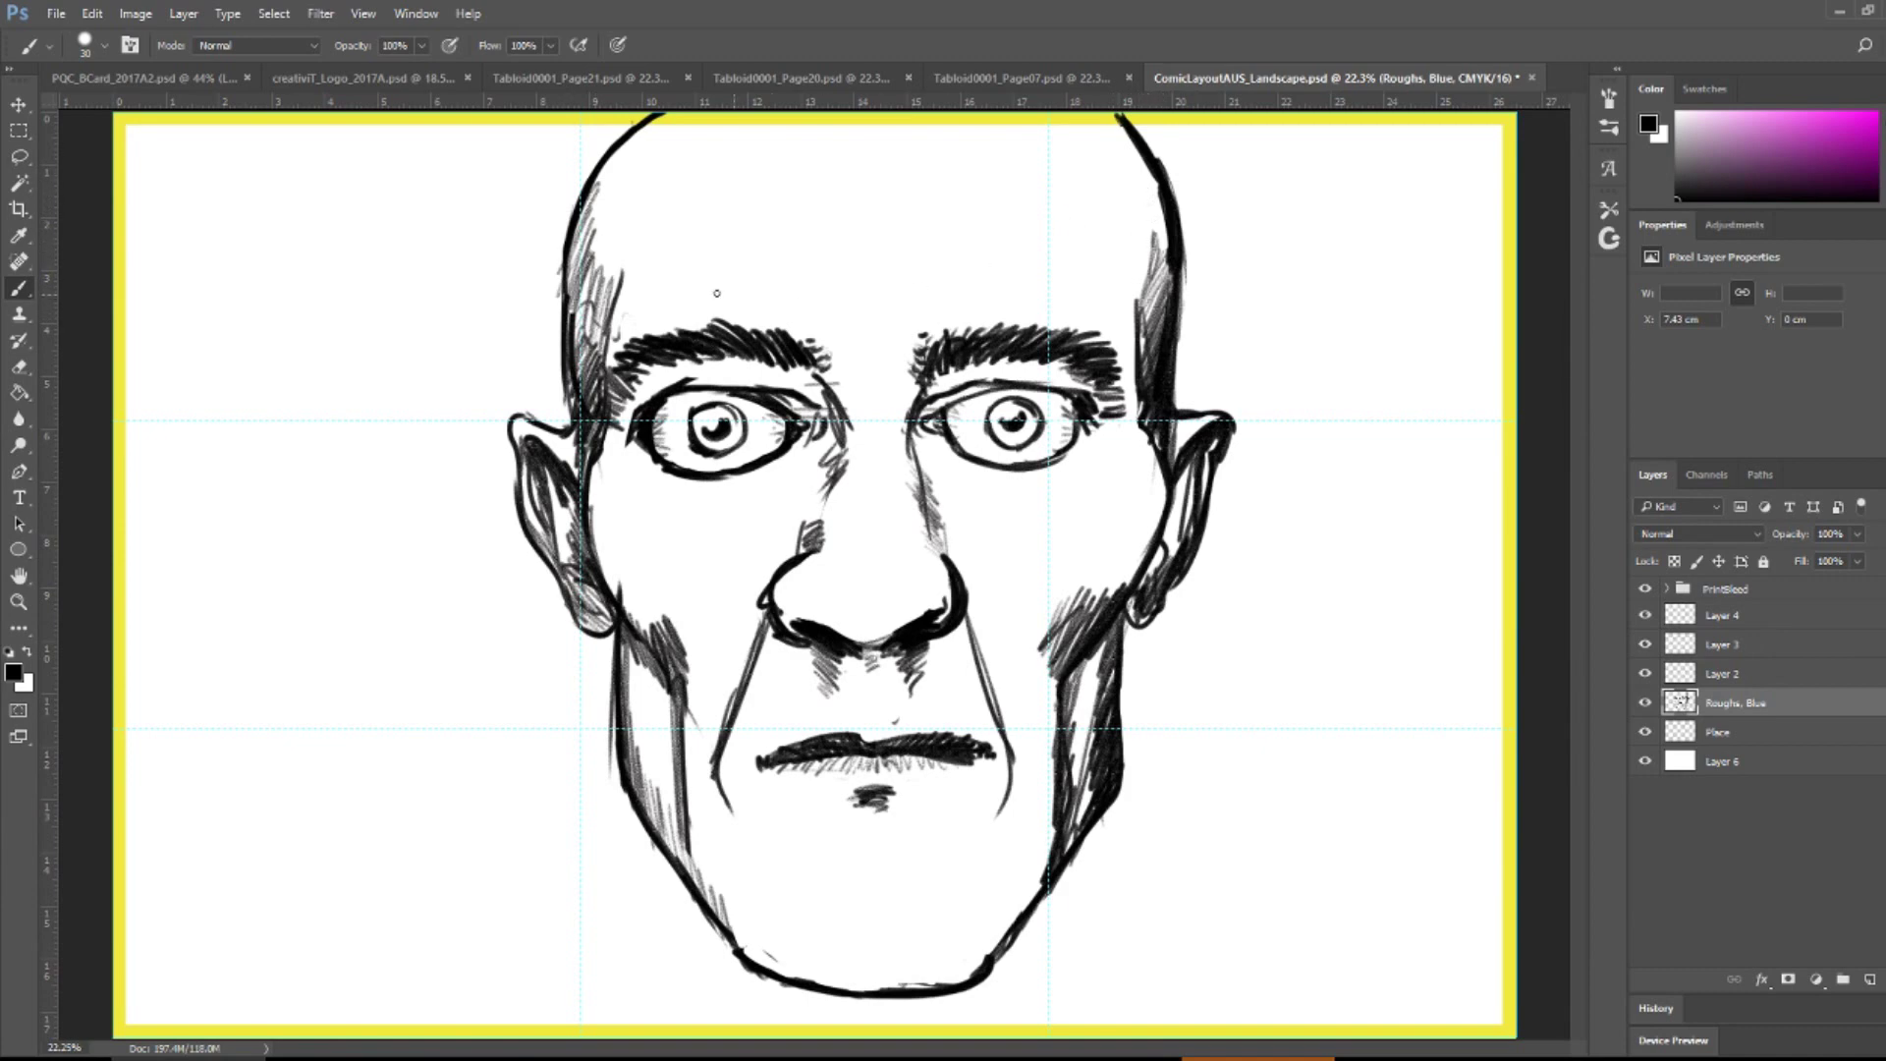
mouse_move(686, 252)
mouse_down()
mouse_move(1000, 263)
mouse_move(725, 273)
mouse_up()
drag(995, 228, 692, 226)
- Draw curved bag lines beneath both eyes
mouse_move(1094, 432)
mouse_down()
mouse_move(1057, 488)
mouse_move(1008, 487)
mouse_up()
drag(1080, 461, 1000, 483)
drag(941, 434, 976, 492)
drag(942, 457, 1003, 507)
mouse_move(640, 468)
mouse_down()
mouse_move(691, 507)
mouse_move(727, 503)
mouse_up()
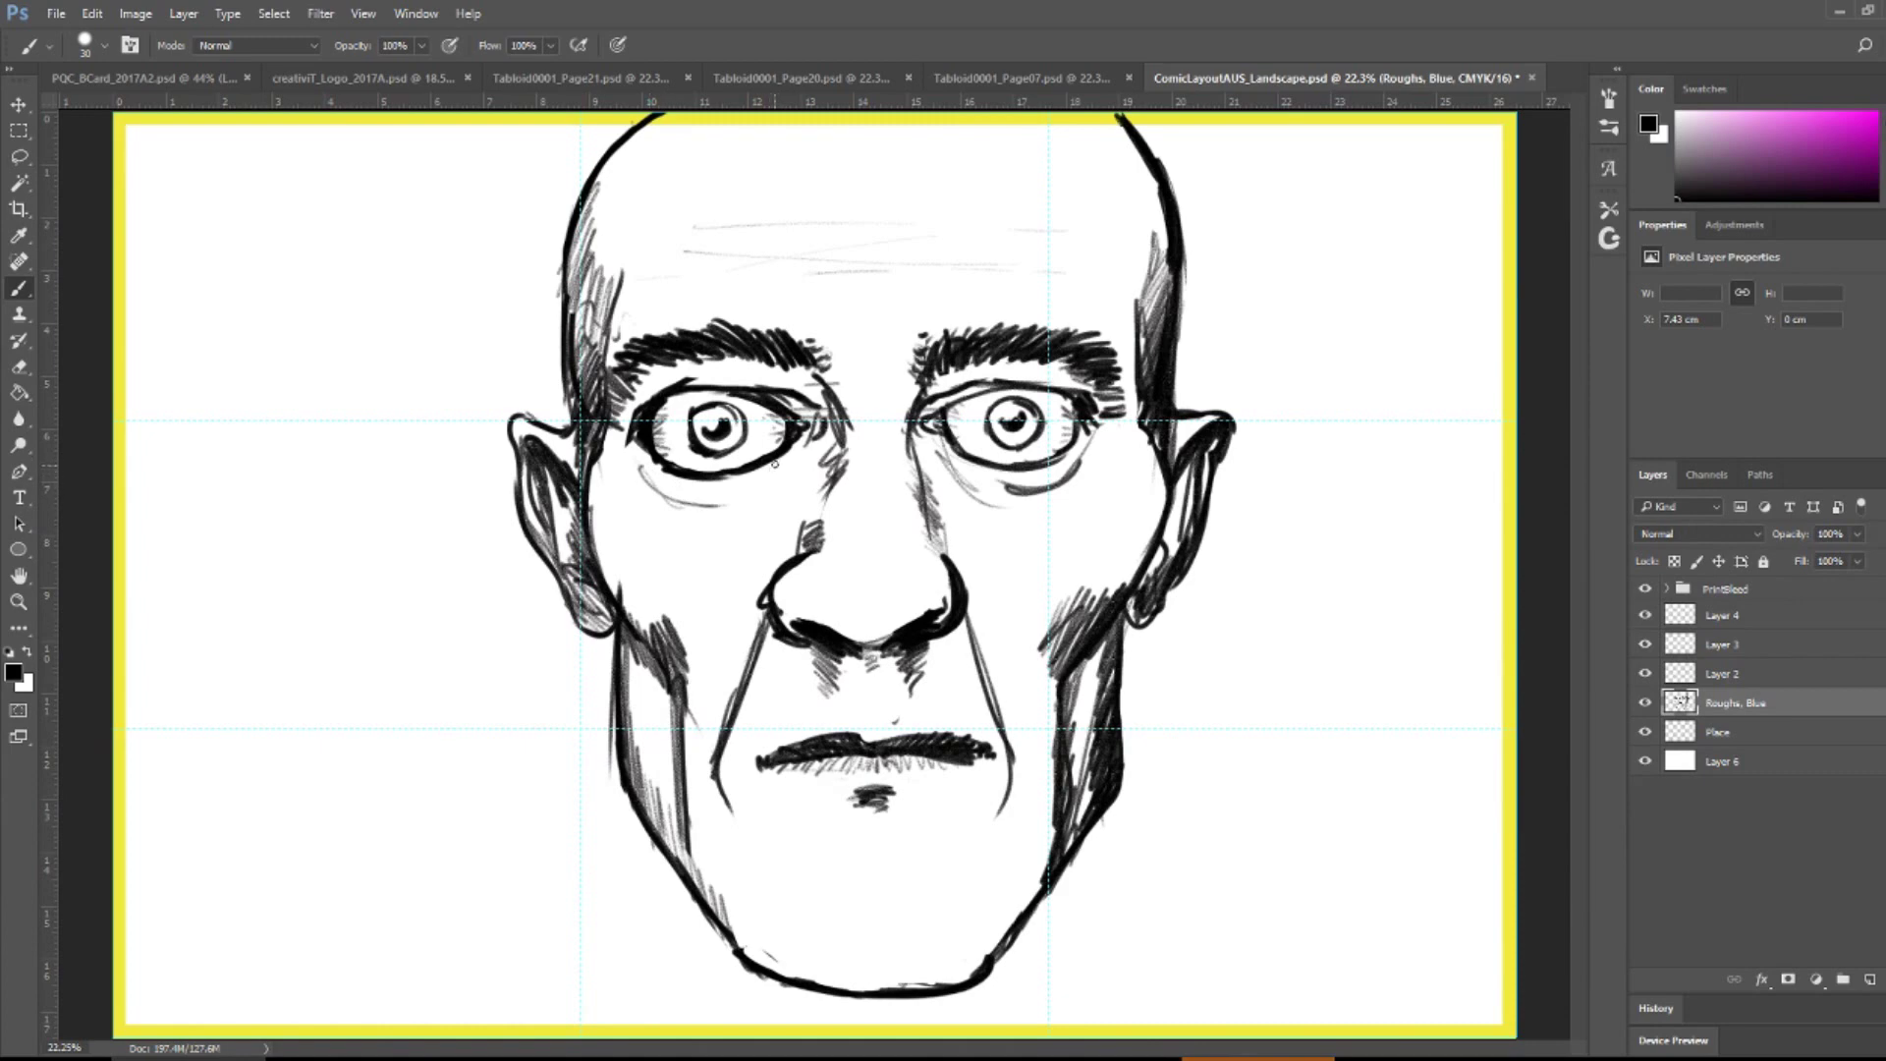
mouse_move(807, 450)
mouse_down()
mouse_move(772, 505)
mouse_move(712, 512)
mouse_up()
- Hatch the upper eyelid area between the left eye and its brow, from the outer to the inner corner
mouse_move(619, 451)
mouse_down()
mouse_move(644, 483)
mouse_move(645, 399)
mouse_up()
mouse_move(794, 369)
mouse_down()
mouse_move(840, 422)
mouse_move(816, 432)
mouse_move(797, 405)
mouse_up()
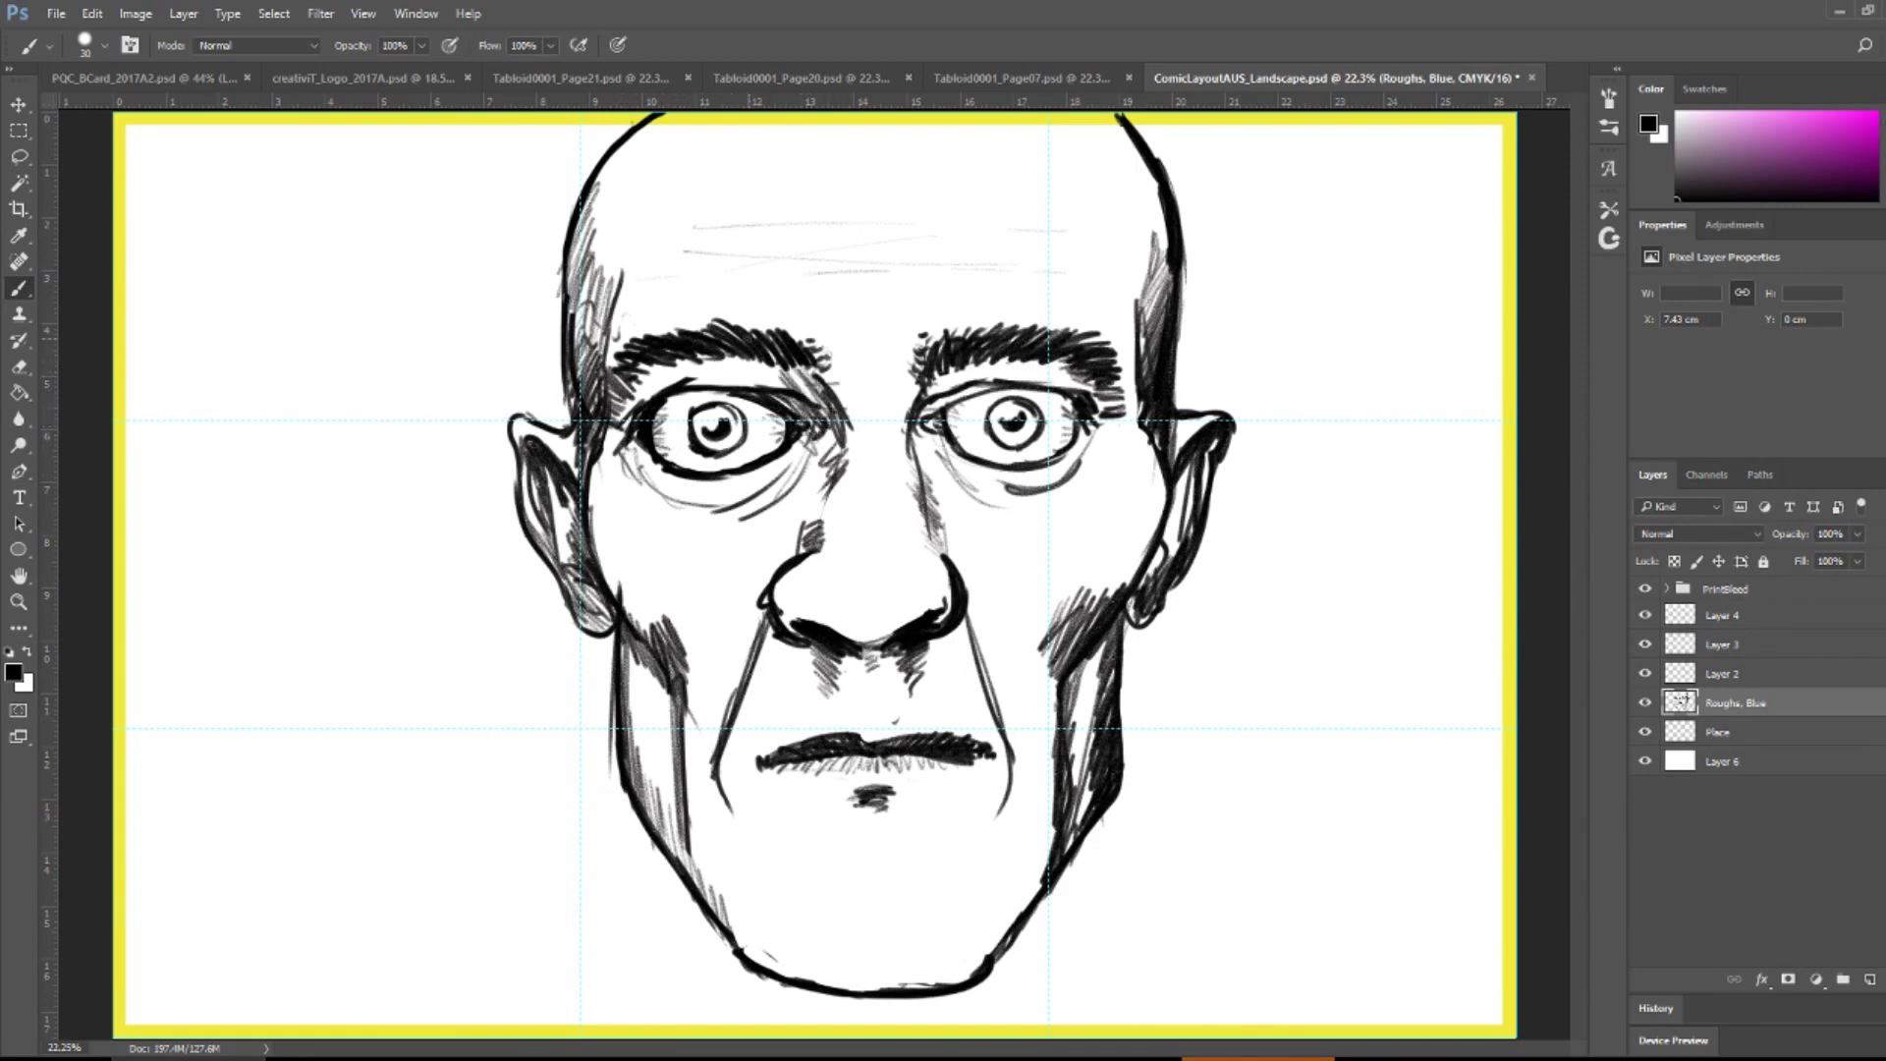
drag(710, 359, 803, 391)
drag(729, 362, 804, 392)
drag(715, 367, 811, 398)
drag(776, 361, 828, 400)
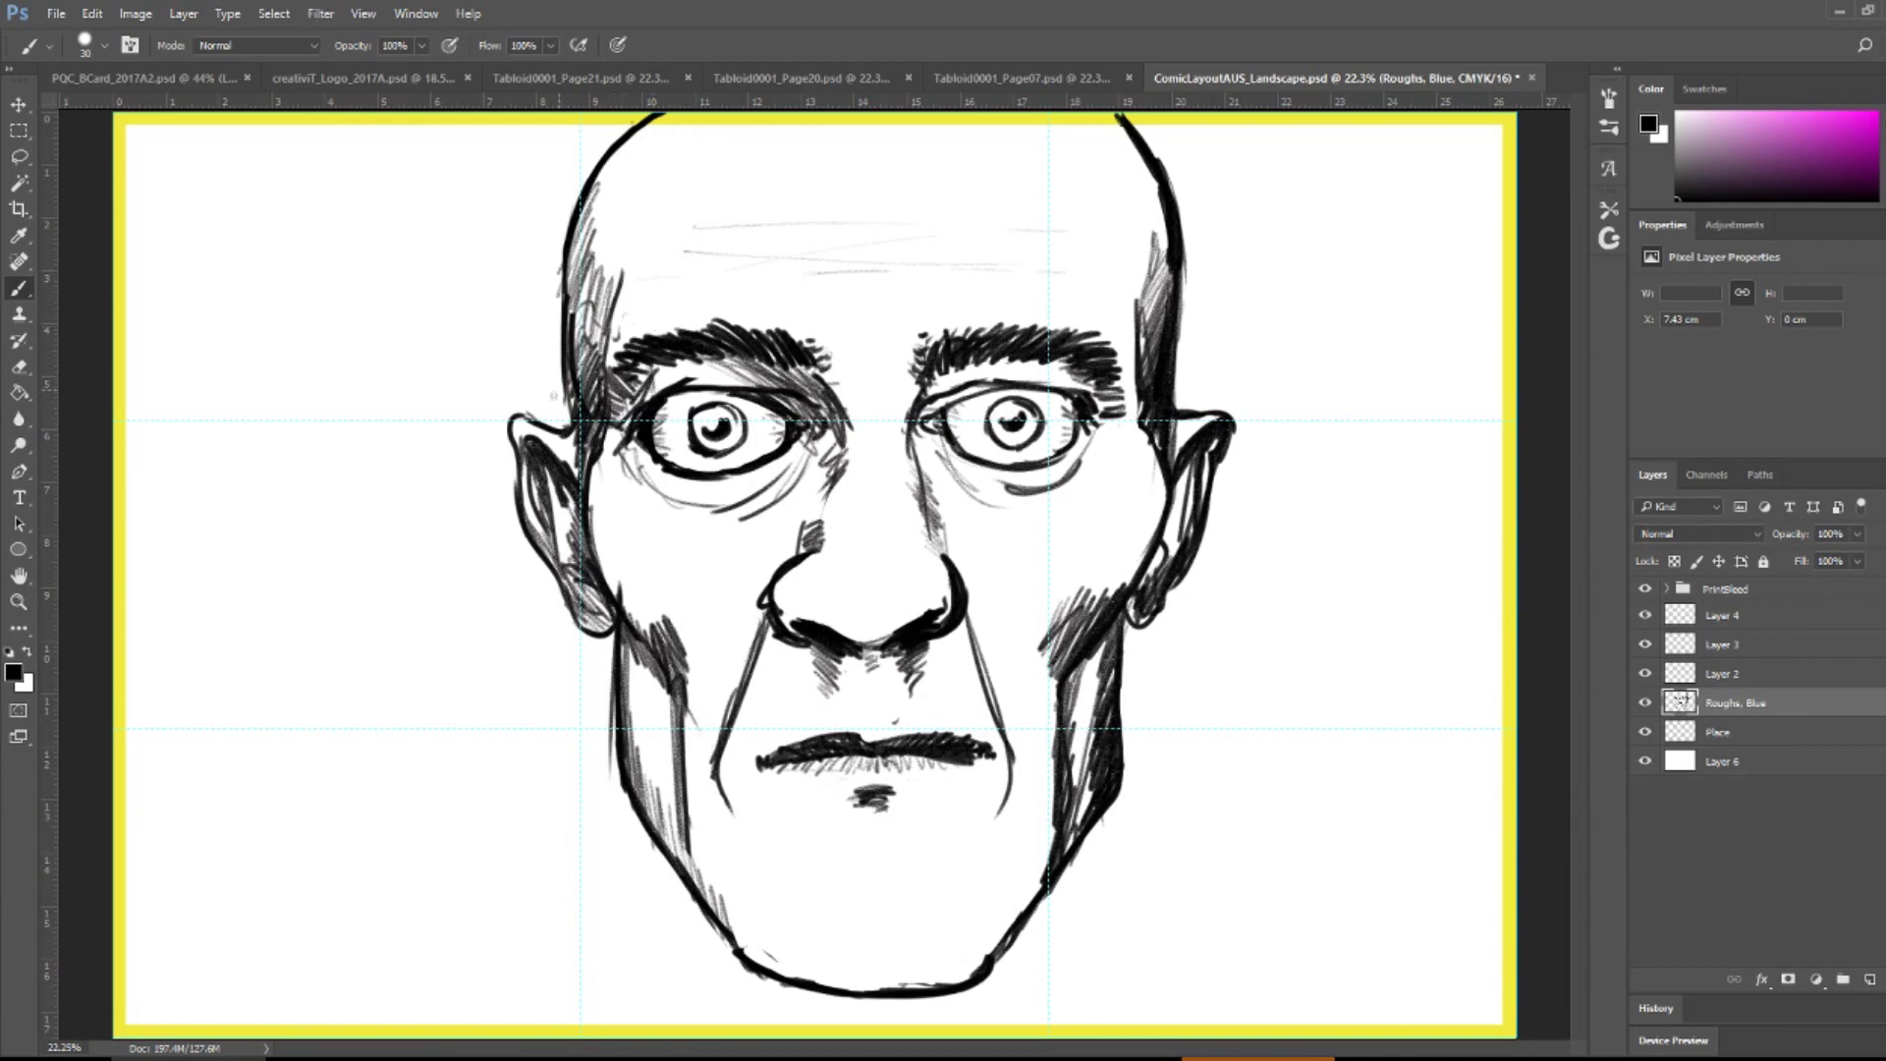
drag(660, 364, 739, 369)
- Hatch the upper eyelid area between the right eye and its brow
mouse_move(942, 393)
mouse_down()
mouse_move(990, 374)
mouse_move(955, 362)
mouse_up()
mouse_move(908, 417)
mouse_down()
mouse_move(949, 374)
mouse_move(924, 418)
mouse_up()
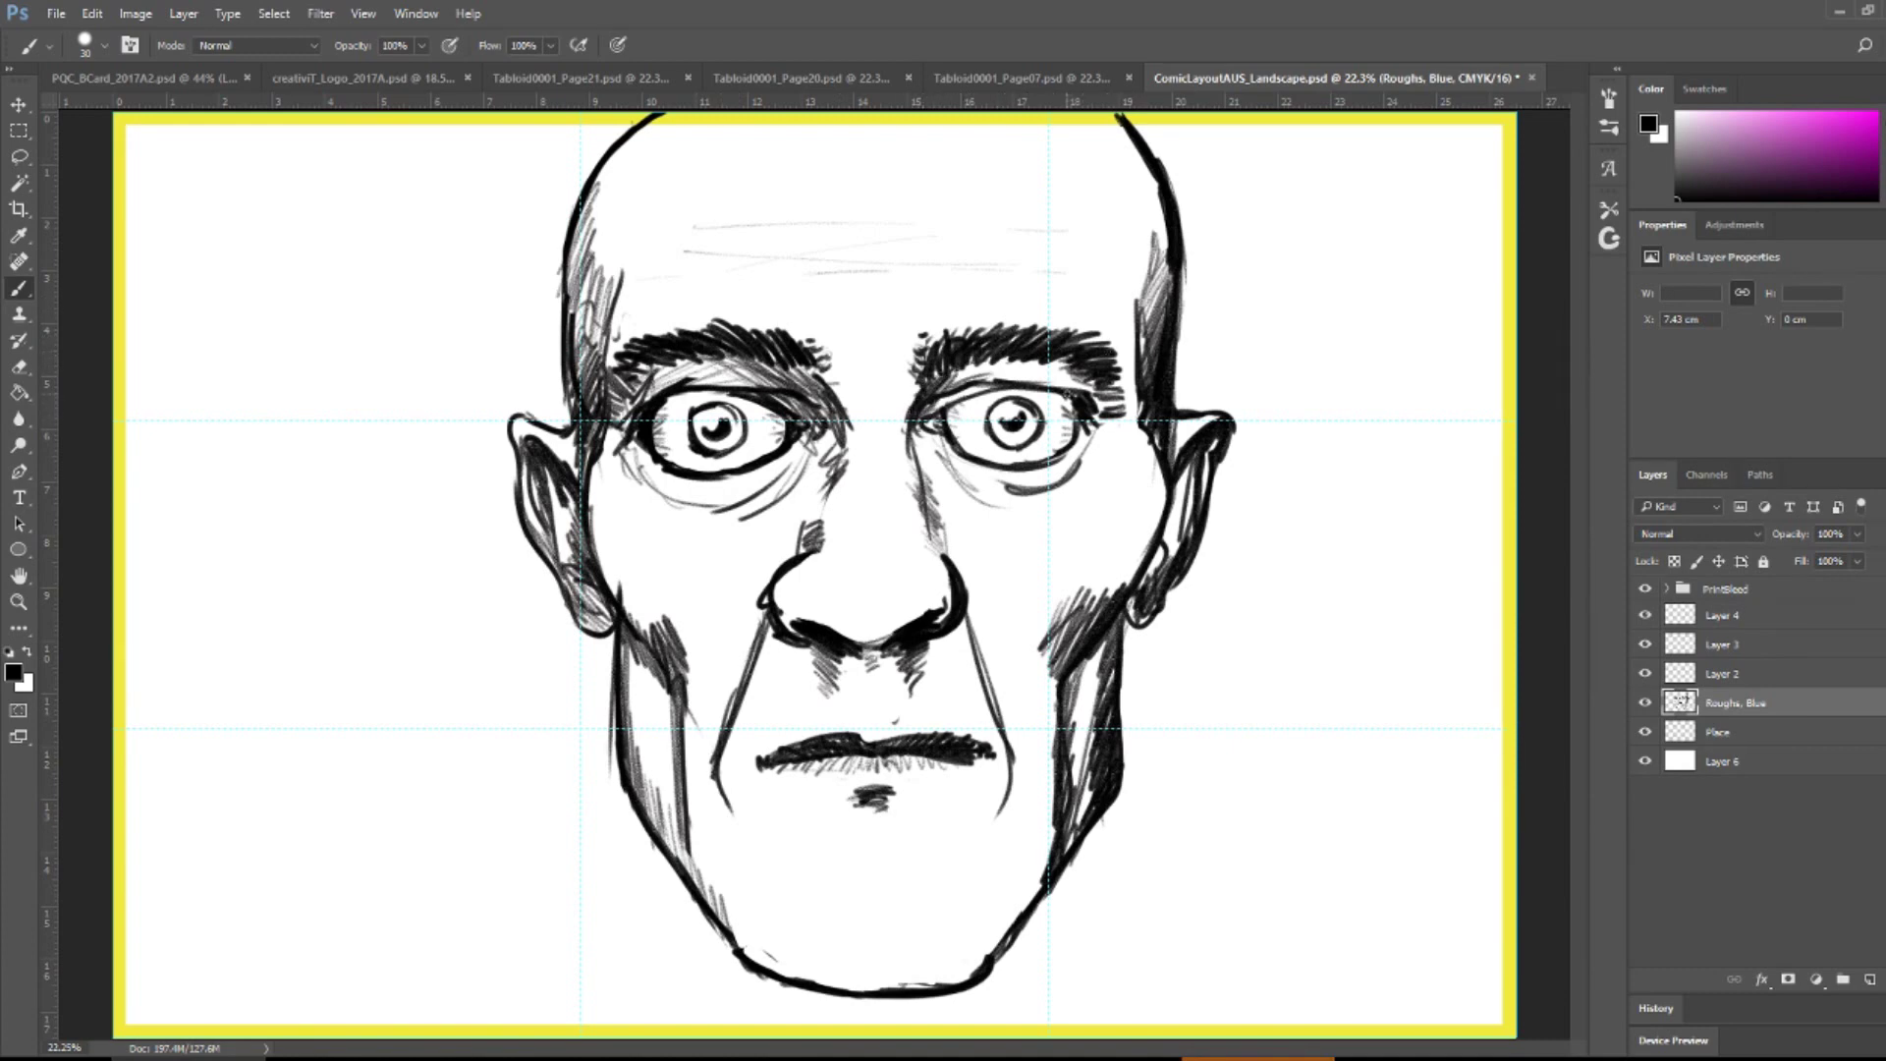
mouse_move(1115, 417)
mouse_down()
mouse_move(1088, 432)
mouse_move(1093, 391)
mouse_move(968, 371)
mouse_move(1002, 380)
mouse_up()
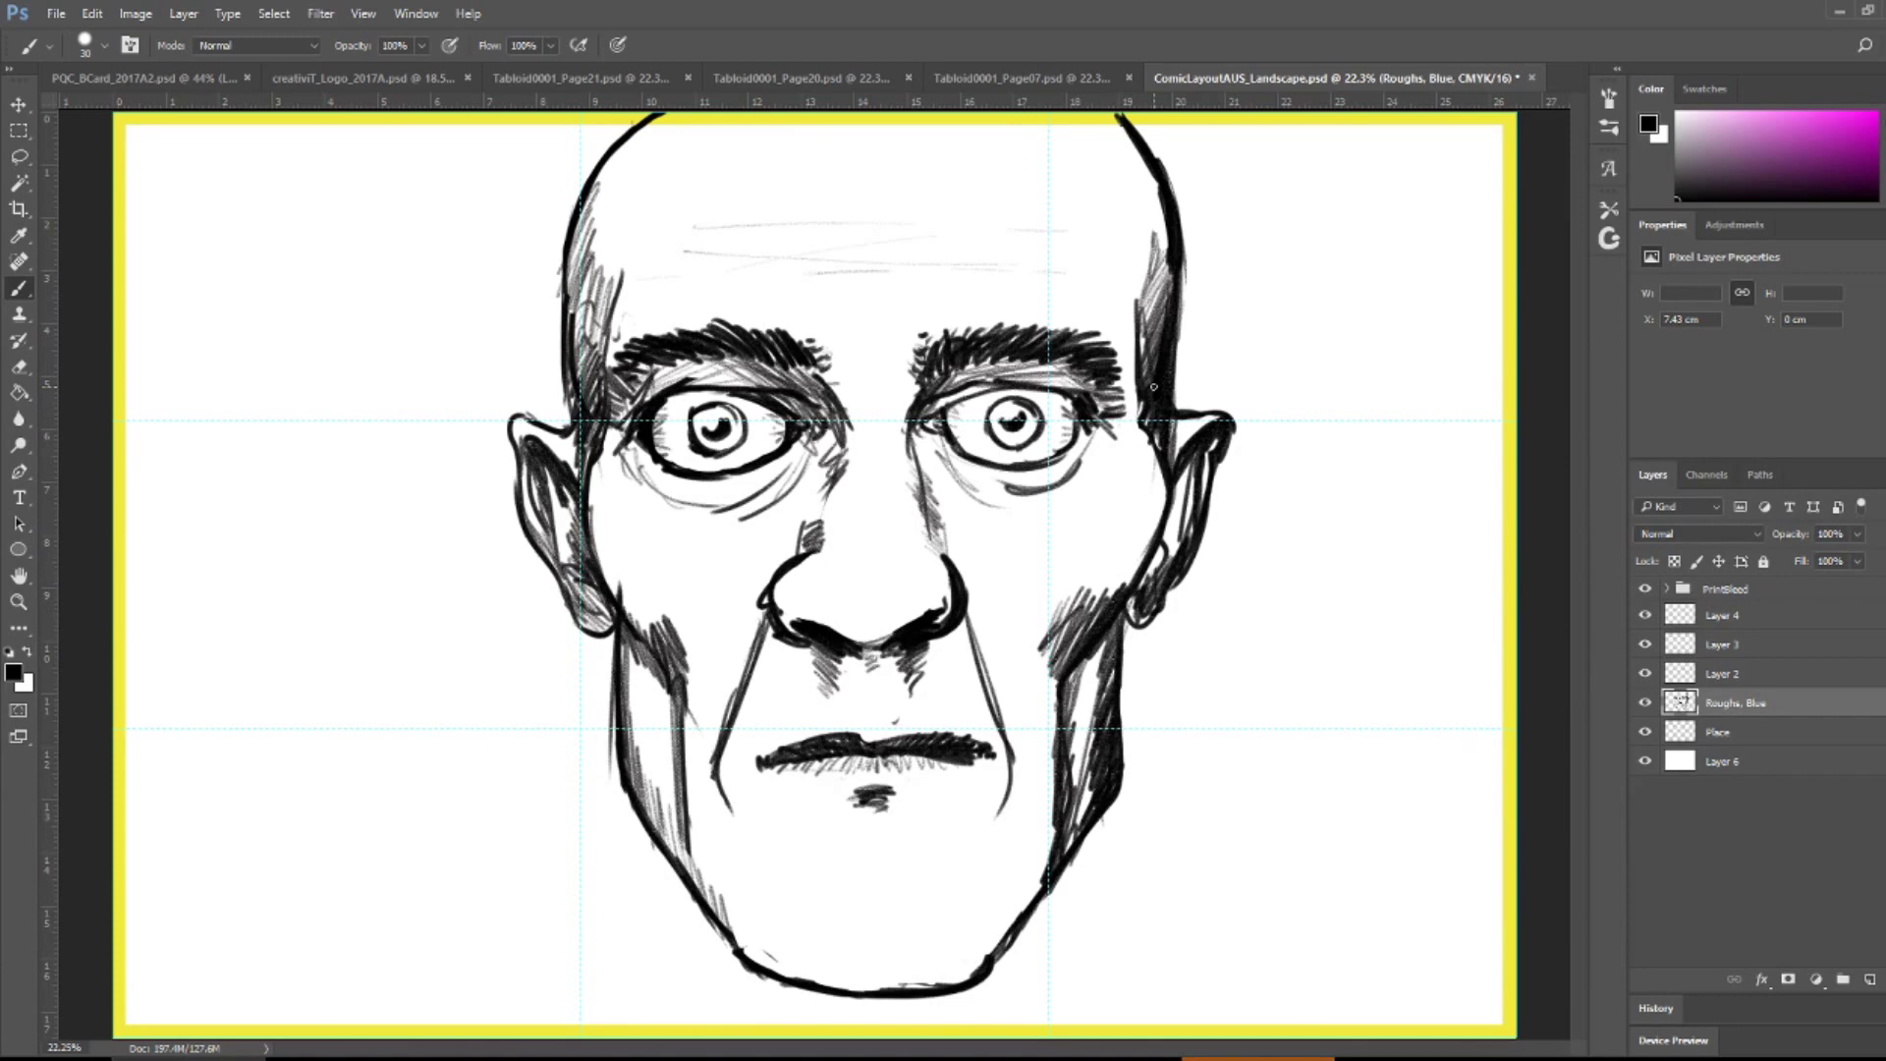
- Deepen the bags under both eyes with extra curved strokes at the outer corners and below
drag(1085, 432, 1041, 494)
drag(630, 442, 672, 505)
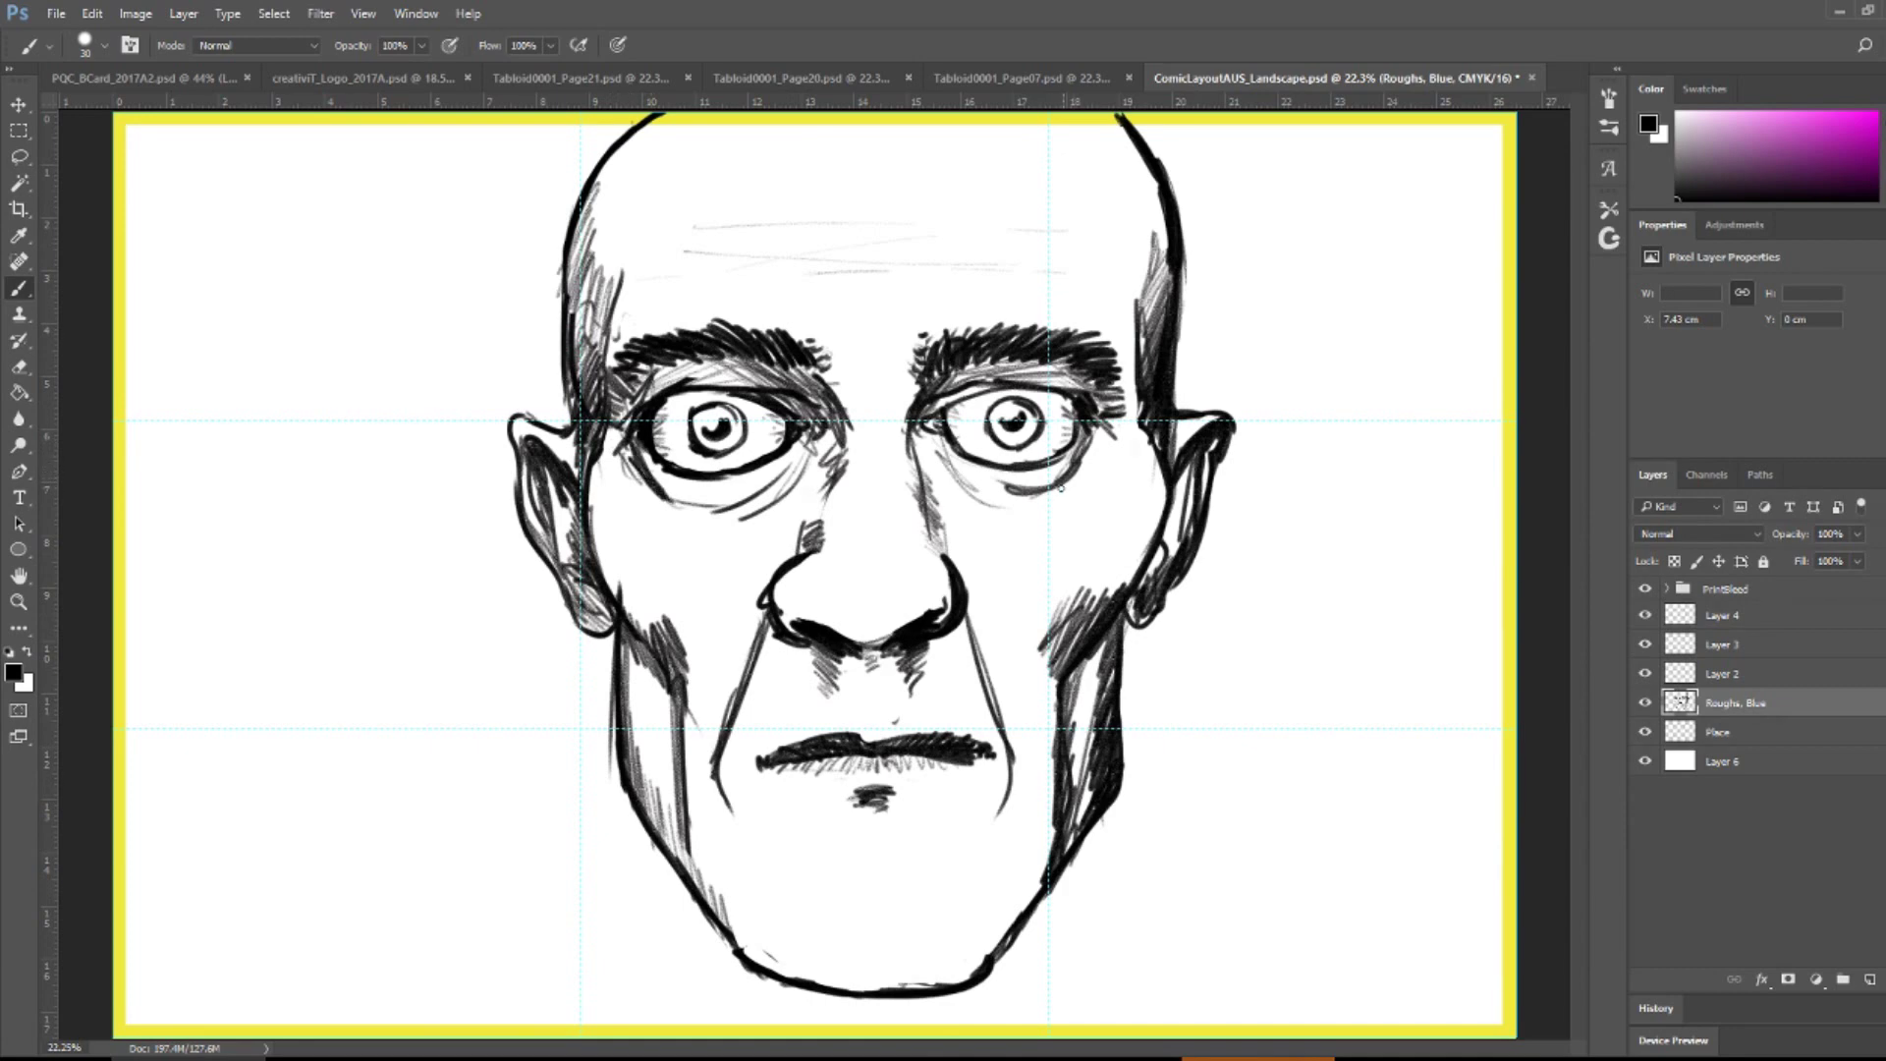
drag(1010, 512, 1088, 485)
drag(1029, 530, 1087, 491)
drag(664, 527, 706, 515)
drag(1074, 487, 1086, 479)
drag(1085, 484, 1048, 500)
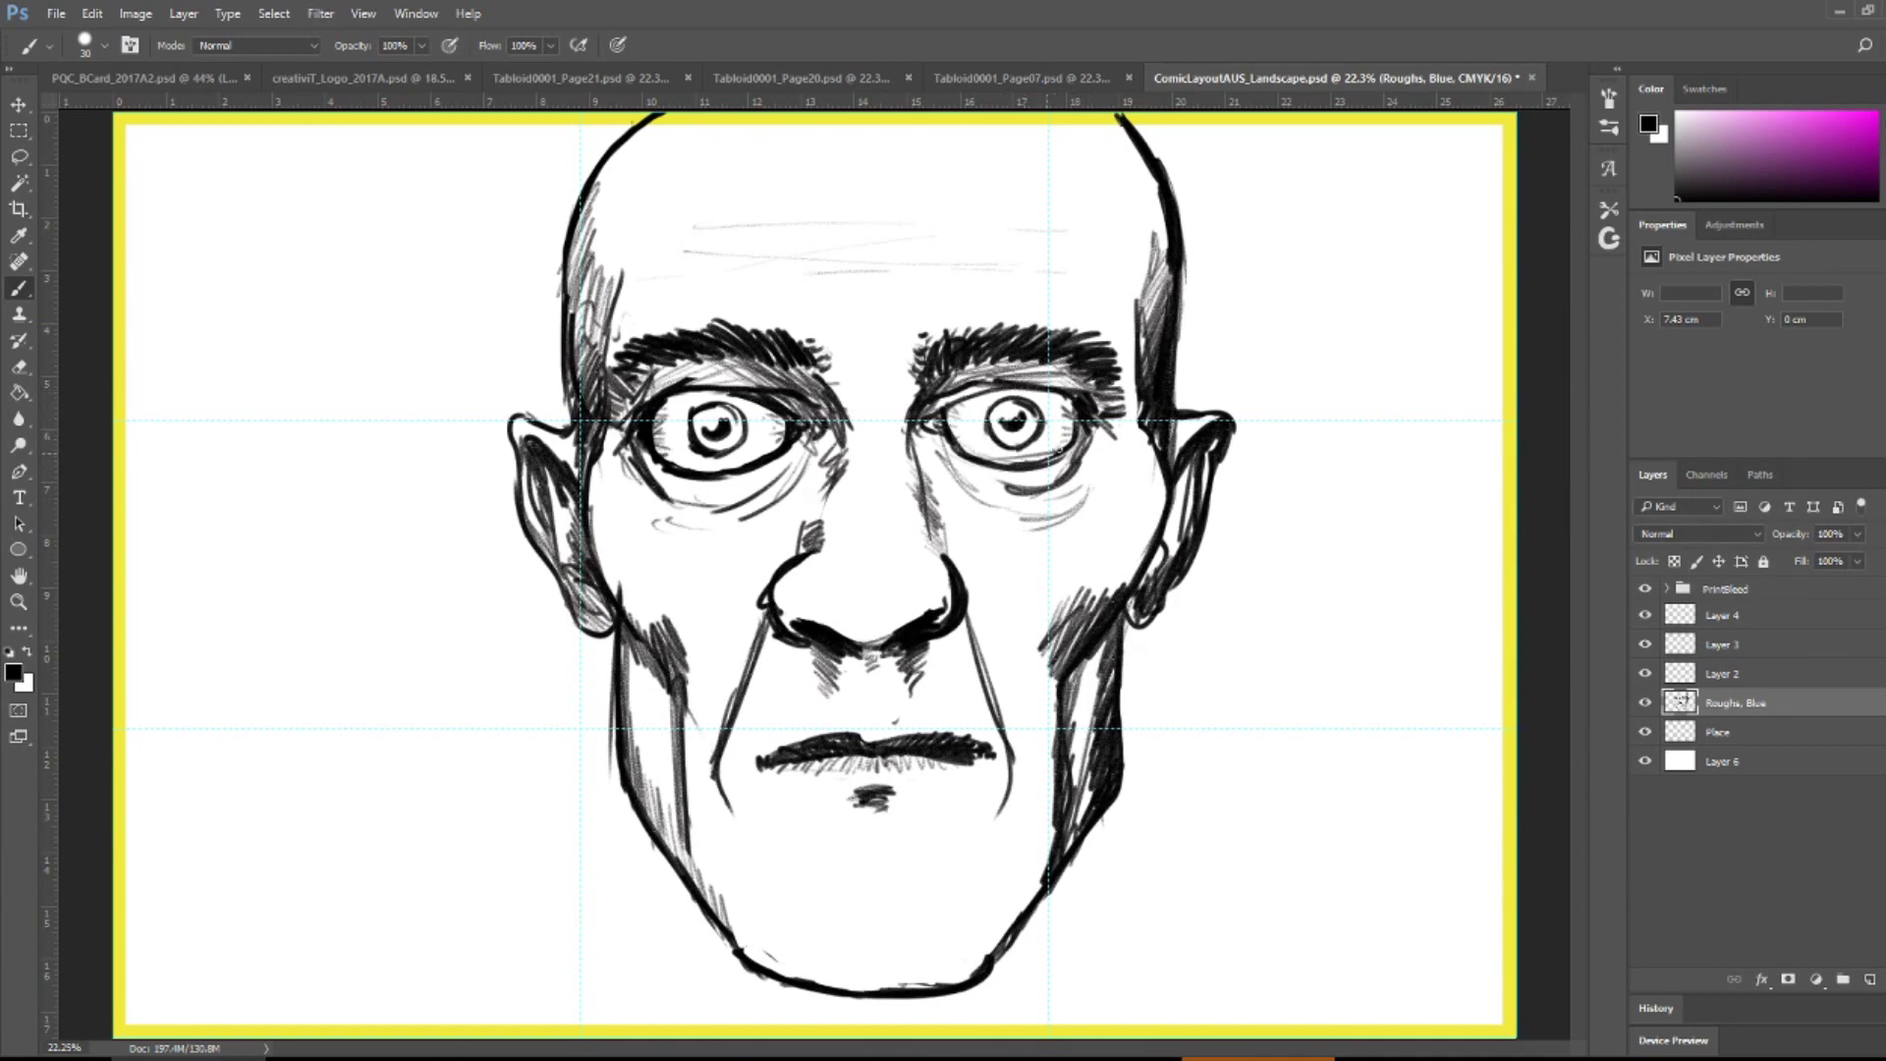
- Add short dark strokes along both lower eyelids and hatch both sides of the nose tip
drag(1045, 460, 1068, 453)
drag(668, 473, 686, 482)
drag(1046, 458, 1060, 445)
drag(786, 619, 817, 556)
drag(942, 604, 938, 587)
drag(914, 612, 944, 562)
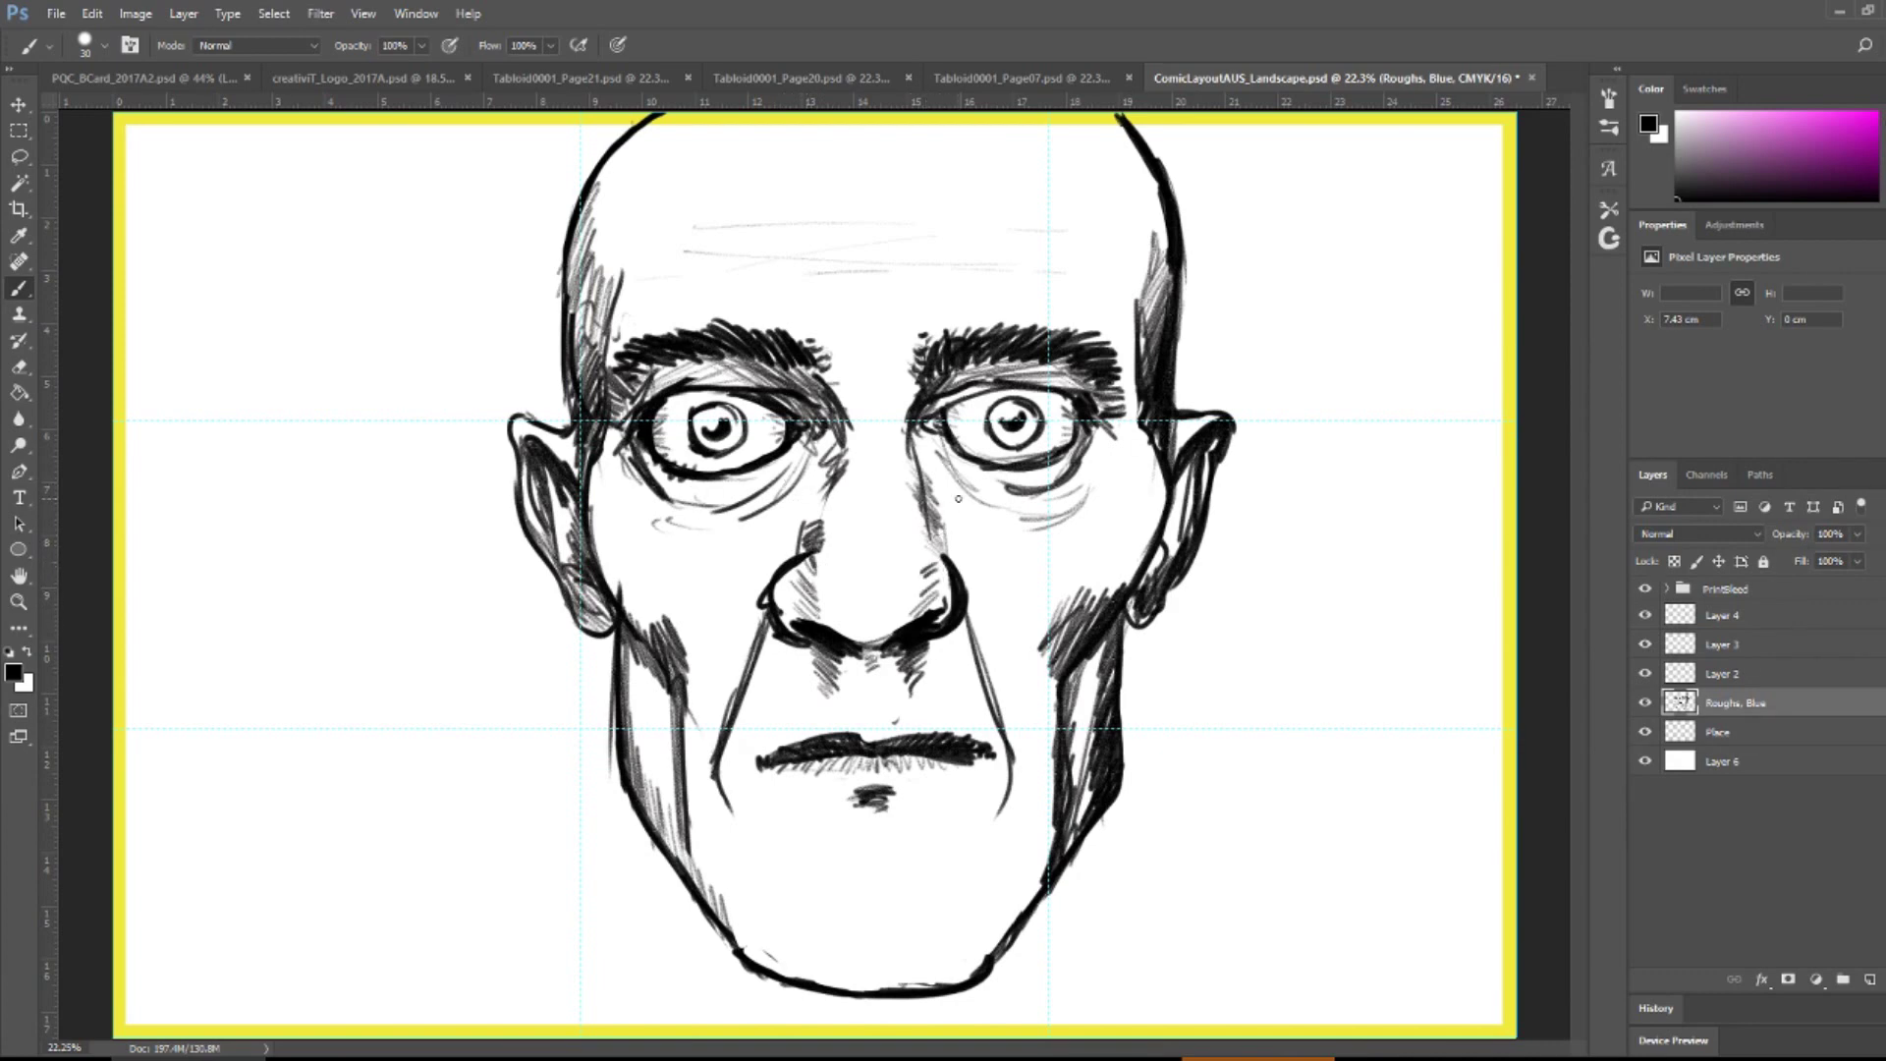
- Replace the large rounded nostril wings with smaller, narrower ones and strengthen the left edge of the nose bridge
mouse_move(762, 605)
mouse_down()
mouse_move(788, 548)
mouse_move(797, 643)
mouse_up()
drag(950, 598, 945, 621)
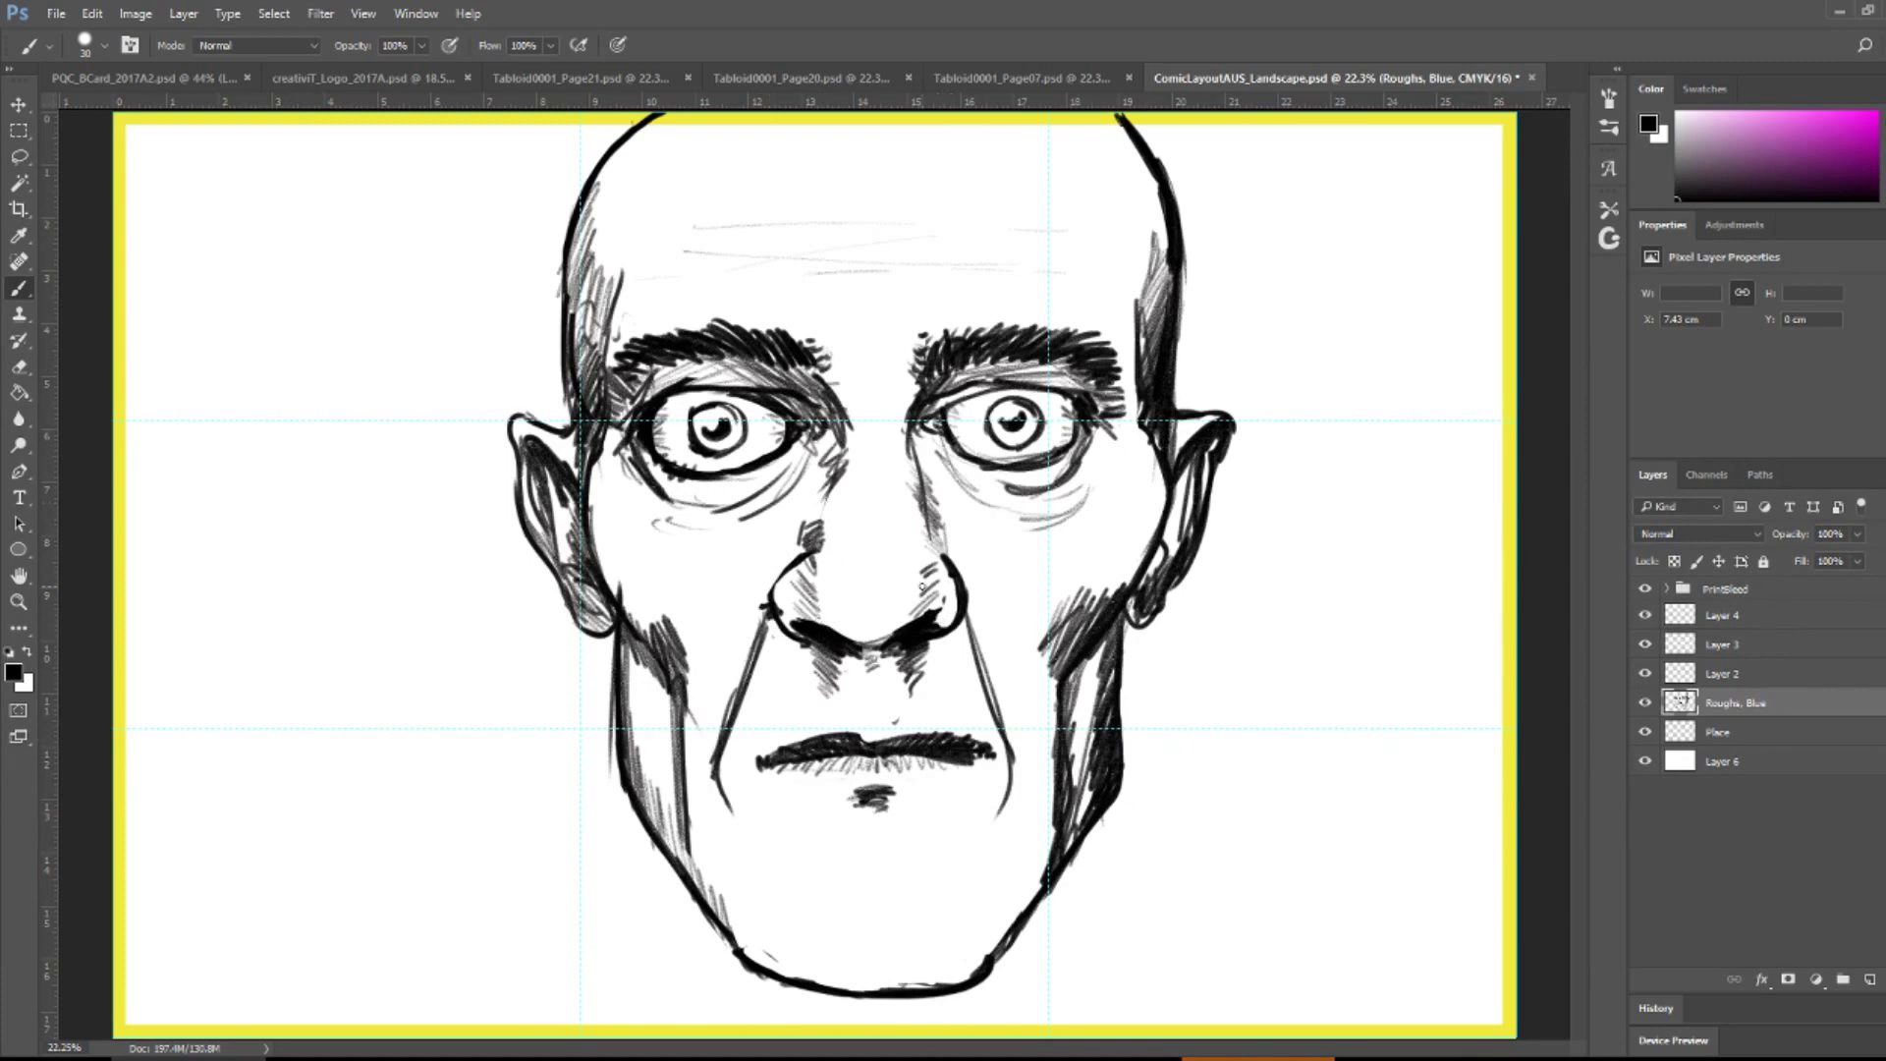
mouse_move(786, 555)
mouse_down()
mouse_move(777, 634)
mouse_move(778, 603)
mouse_up()
mouse_move(948, 558)
mouse_down()
mouse_move(951, 623)
mouse_move(968, 606)
mouse_move(953, 588)
mouse_move(975, 641)
mouse_up()
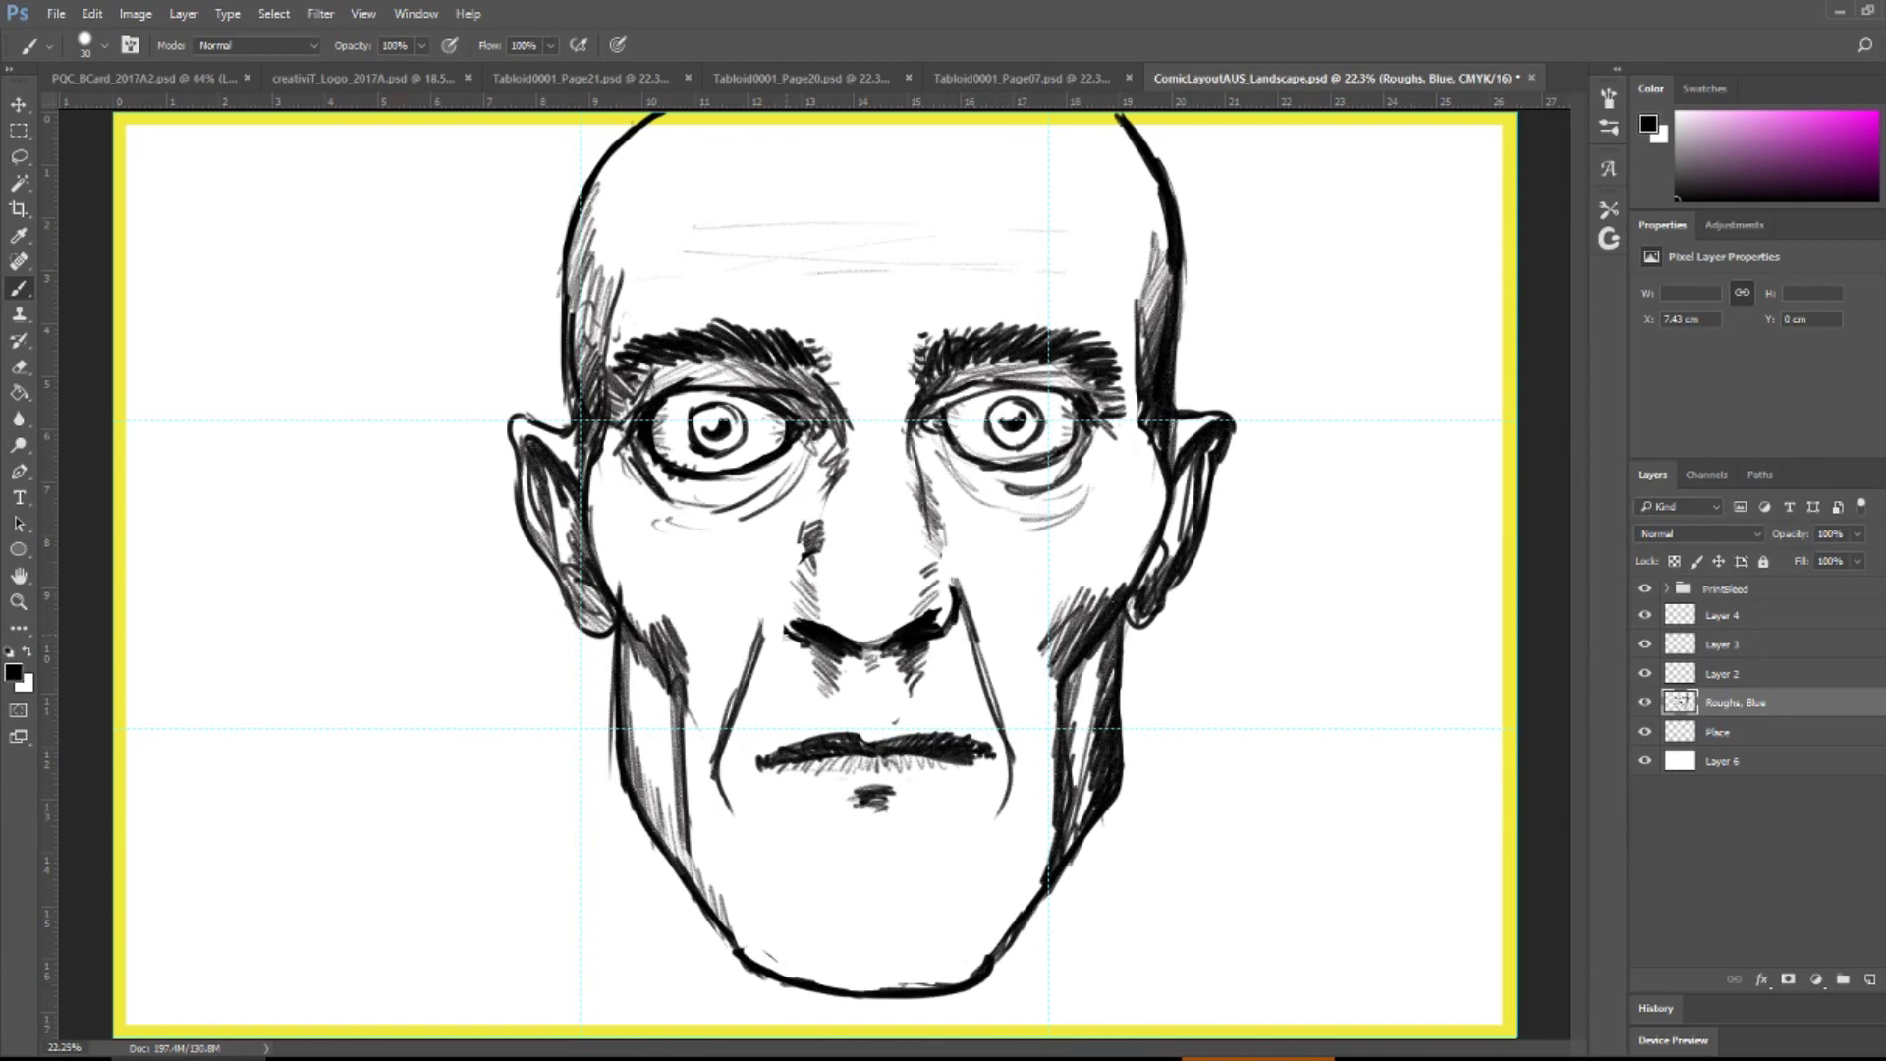
mouse_move(786, 599)
mouse_down()
mouse_move(774, 640)
mouse_move(789, 627)
mouse_move(759, 610)
mouse_move(795, 632)
mouse_move(766, 629)
mouse_up()
mouse_move(792, 556)
mouse_down()
mouse_move(773, 600)
mouse_move(785, 586)
mouse_up()
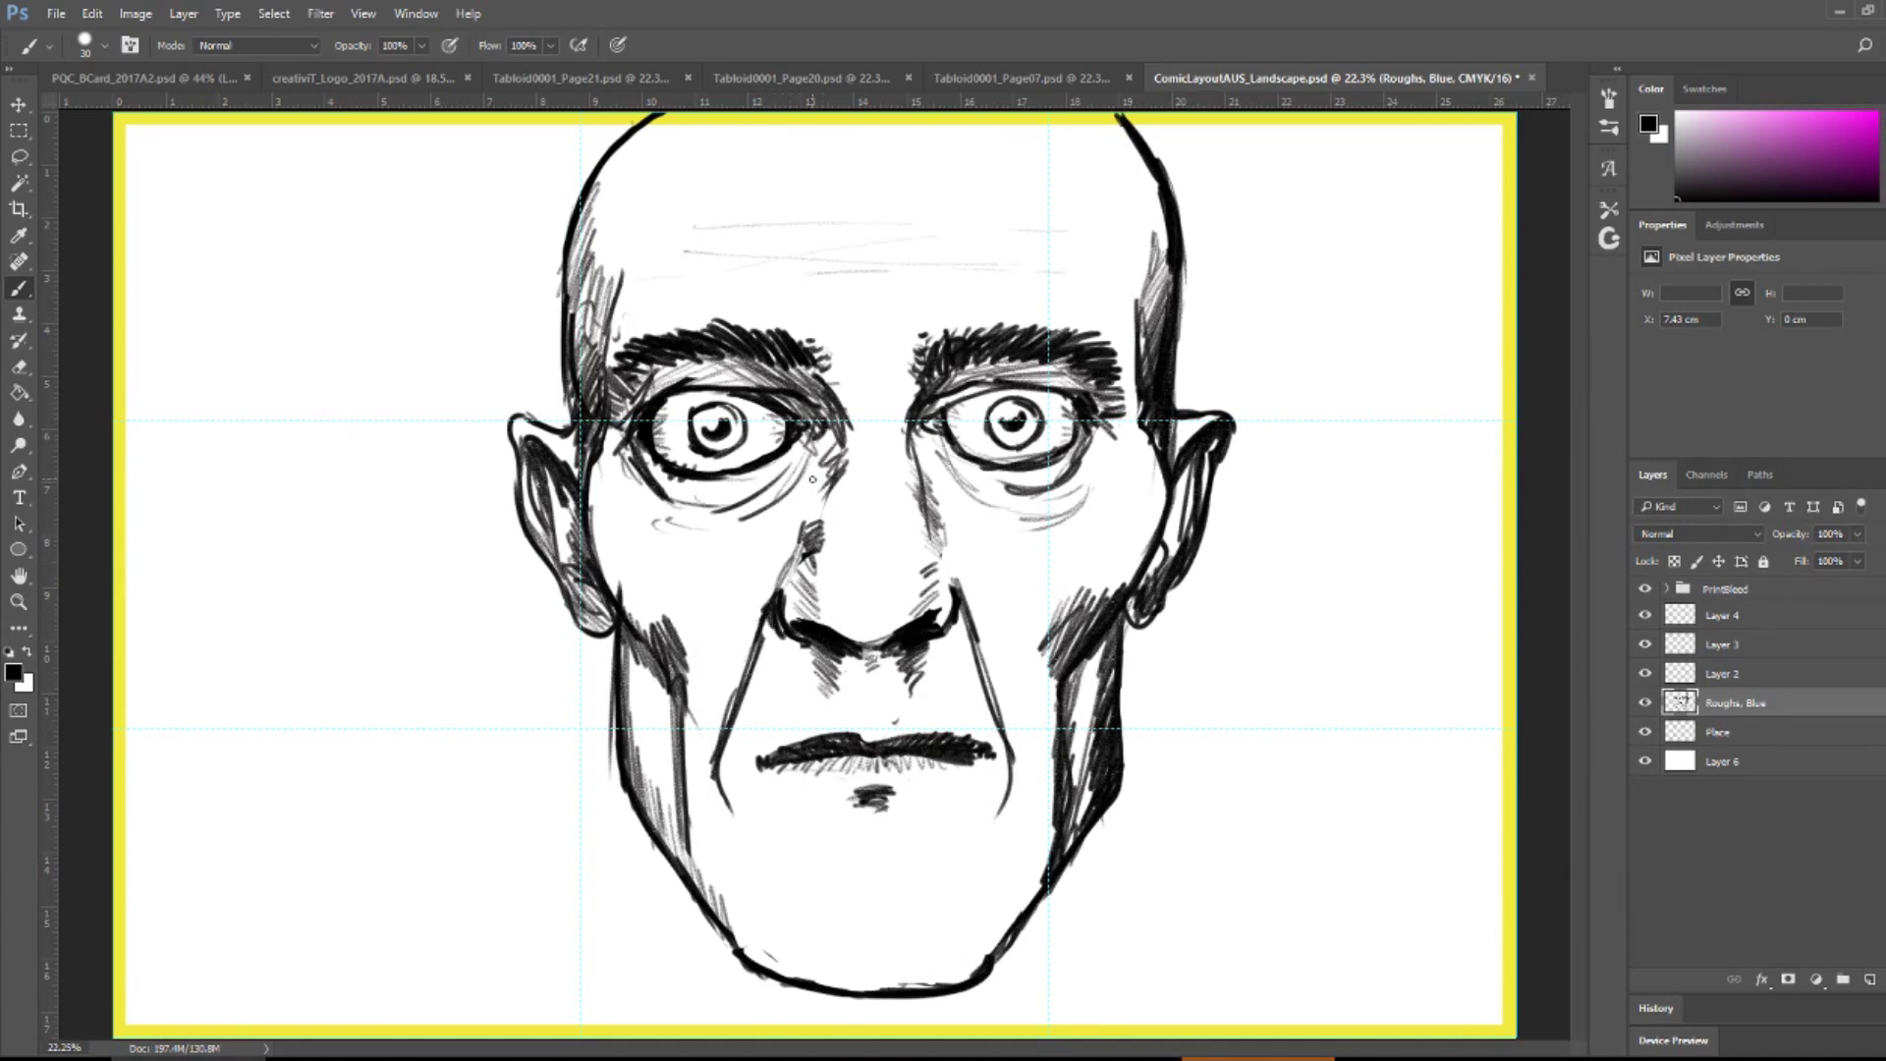
drag(822, 485, 798, 566)
- Hatch lightly below both mouth corners and shade the bottom edge of the chin
drag(946, 865, 977, 822)
drag(973, 860, 1003, 831)
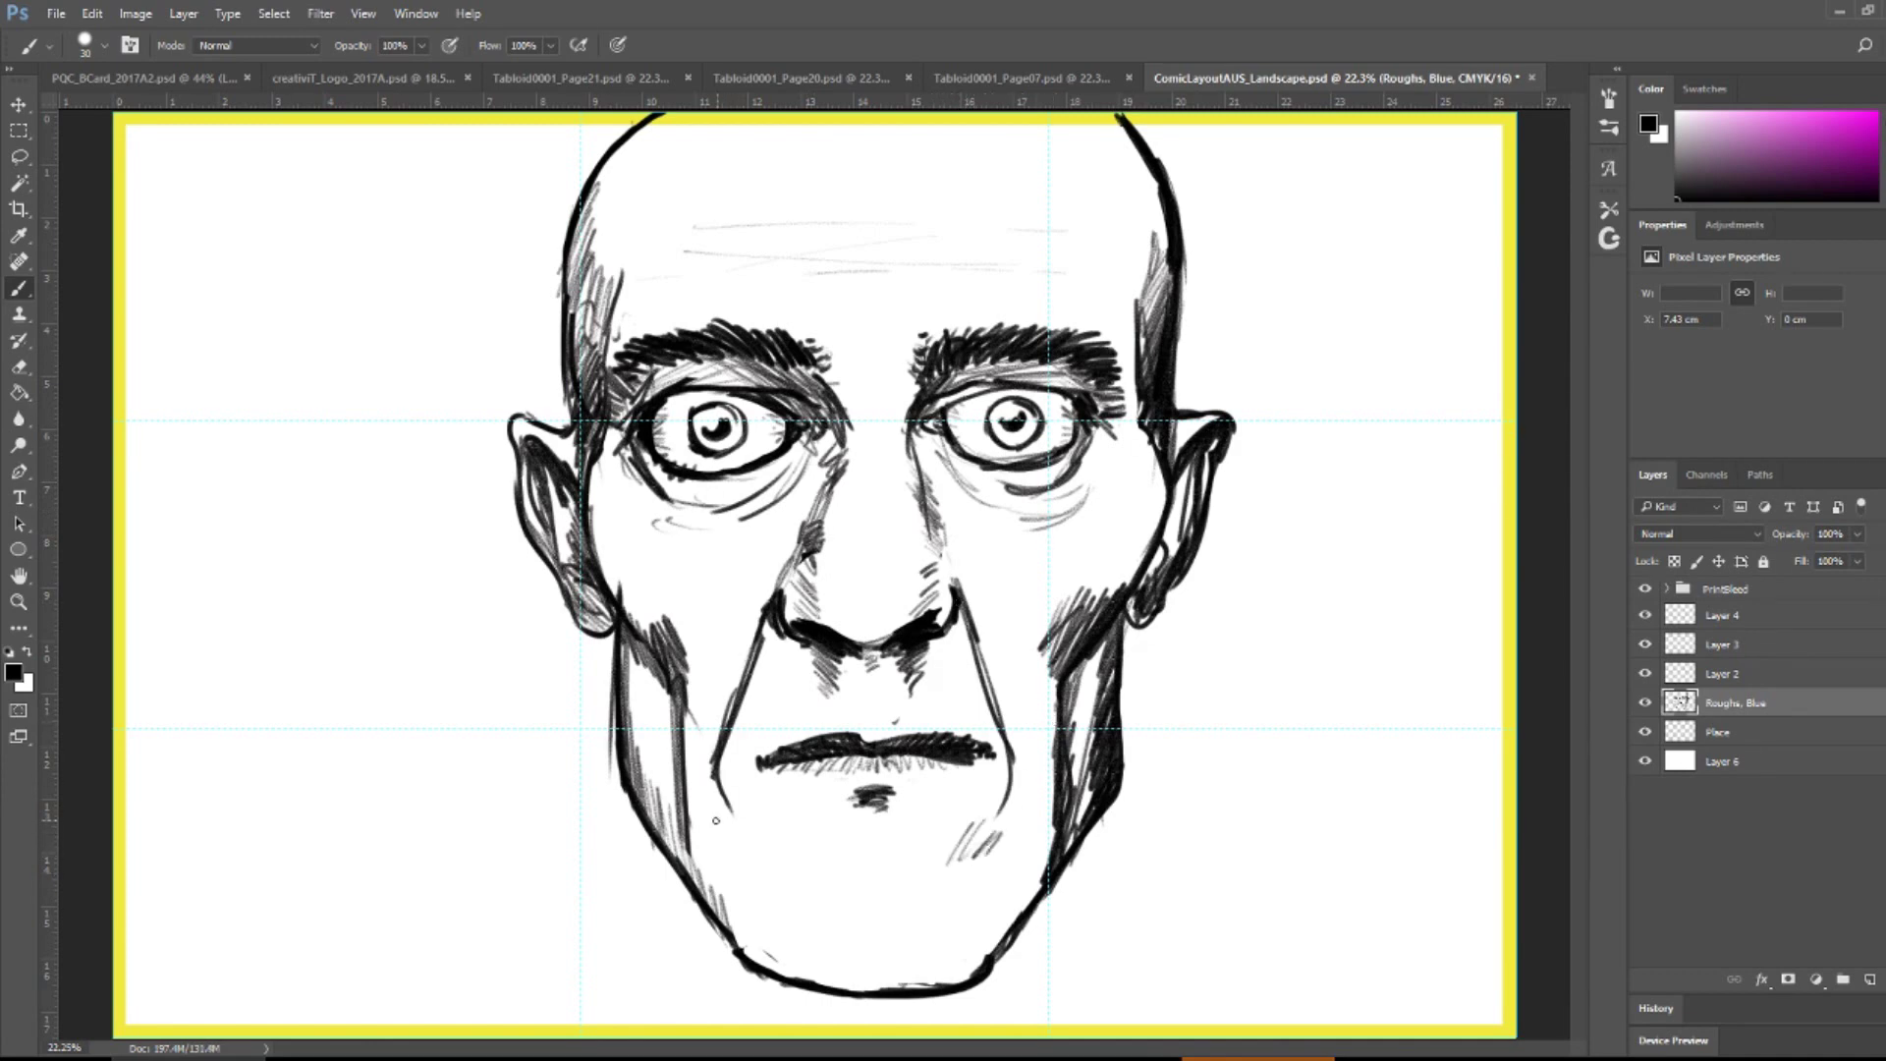
drag(752, 862, 738, 847)
mouse_move(821, 961)
mouse_down()
mouse_move(855, 987)
mouse_move(908, 983)
mouse_move(846, 990)
mouse_move(923, 993)
mouse_up()
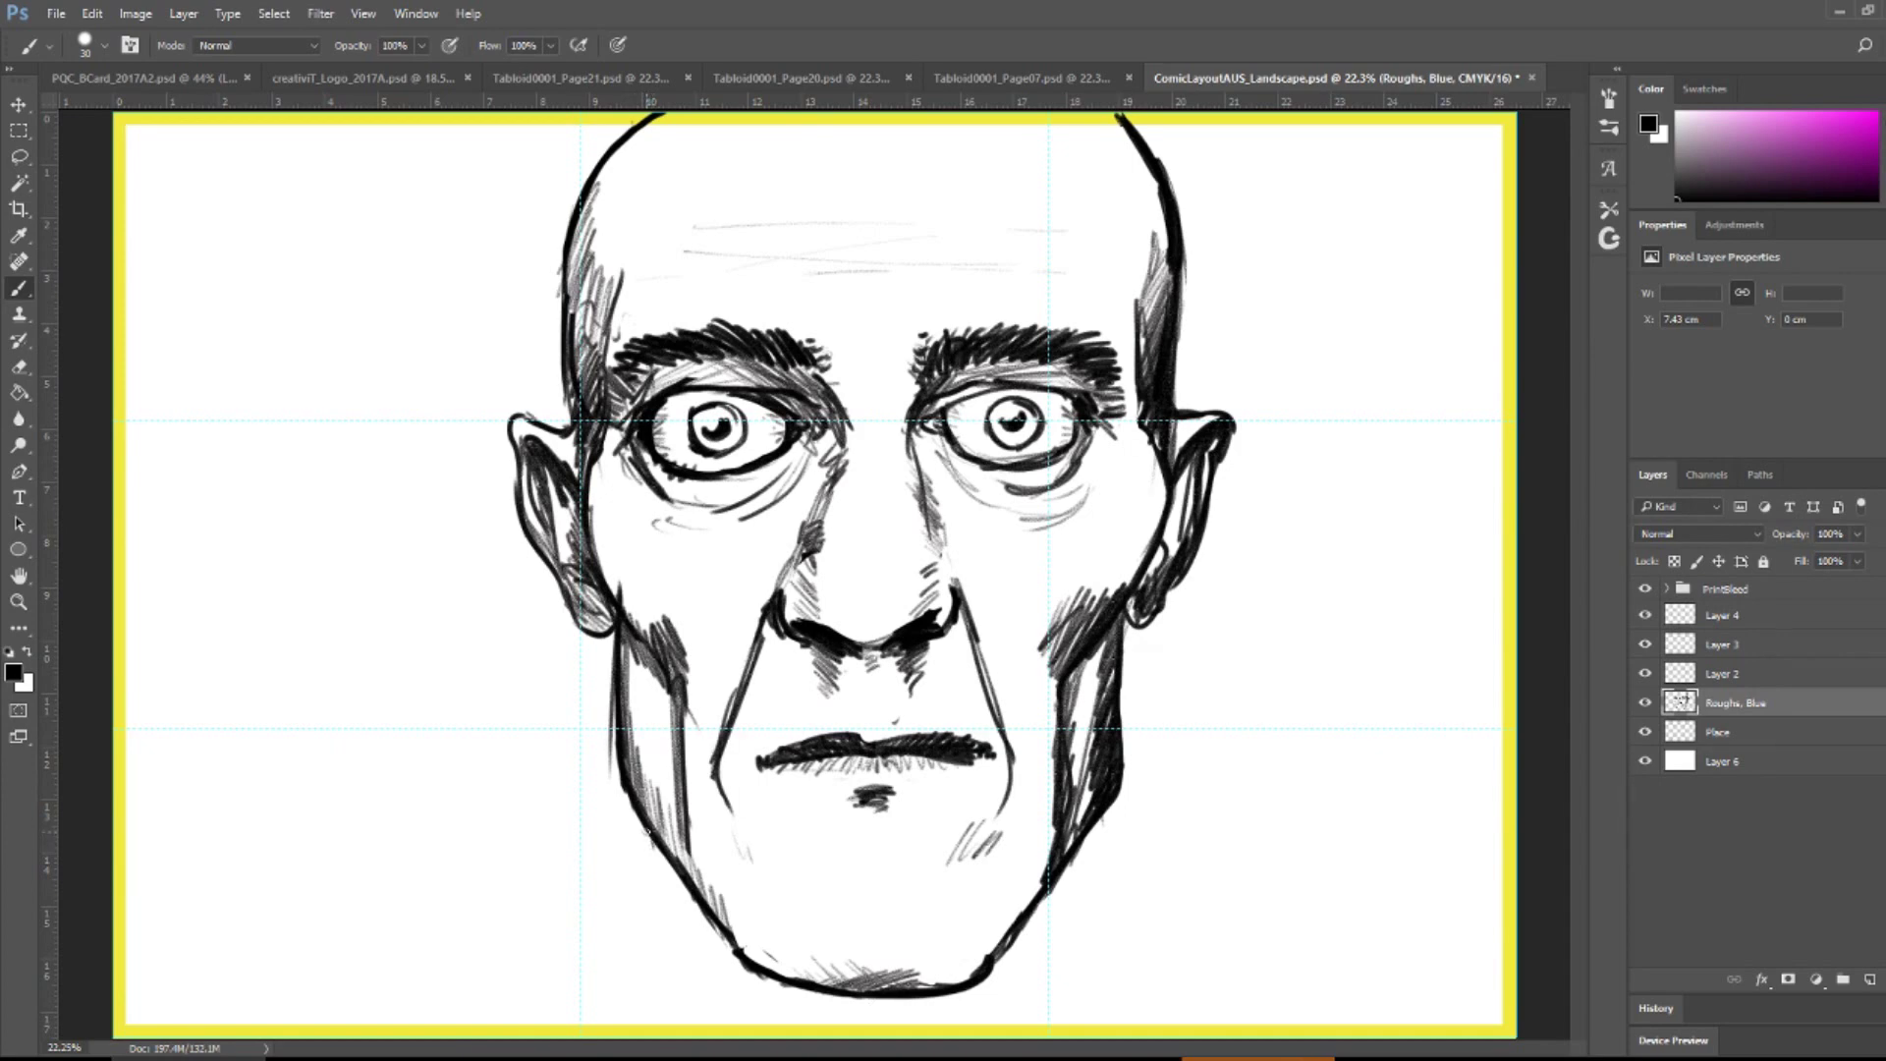
- Draw bold neck and shoulder outlines on both sides of the head and hatch the left neck and shoulder
mouse_move(649, 833)
mouse_down()
mouse_move(629, 924)
mouse_move(631, 887)
mouse_move(454, 1036)
mouse_up()
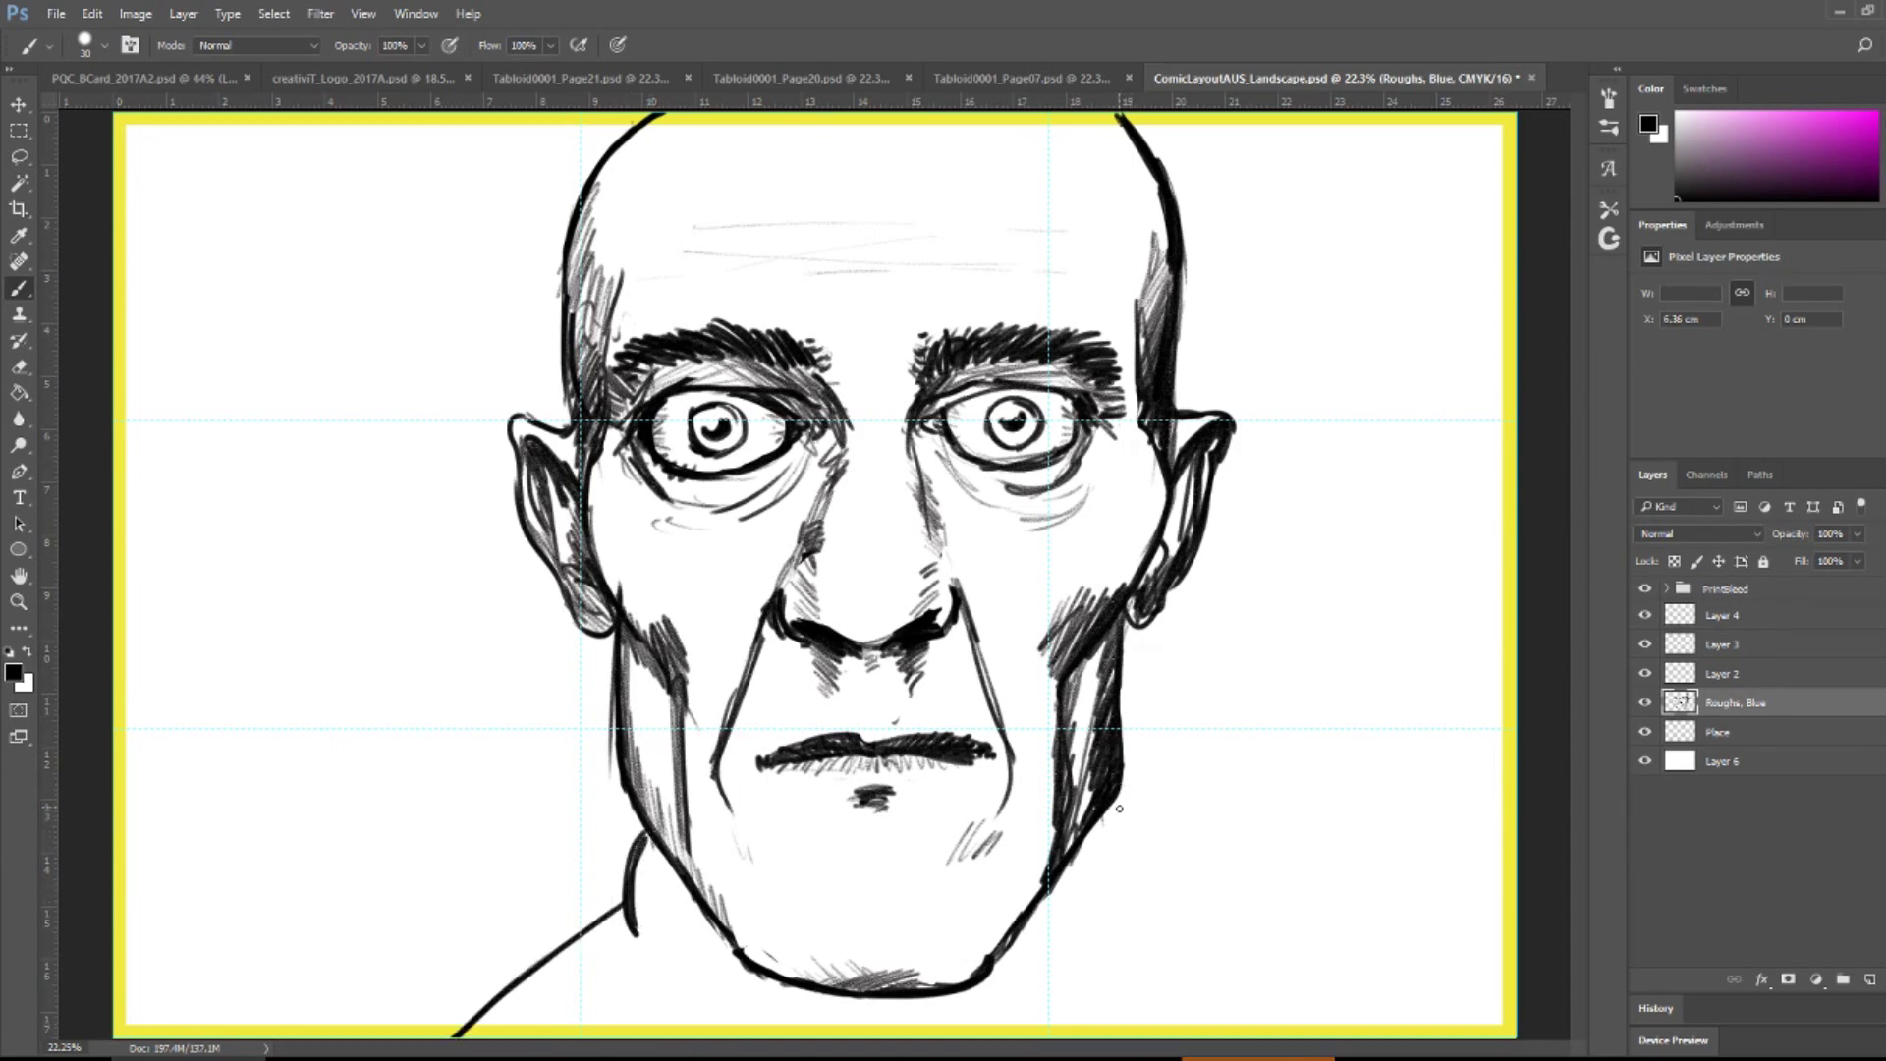
mouse_move(1120, 814)
mouse_down()
mouse_move(1130, 944)
mouse_move(1112, 909)
mouse_move(1156, 884)
mouse_move(1421, 1040)
mouse_up()
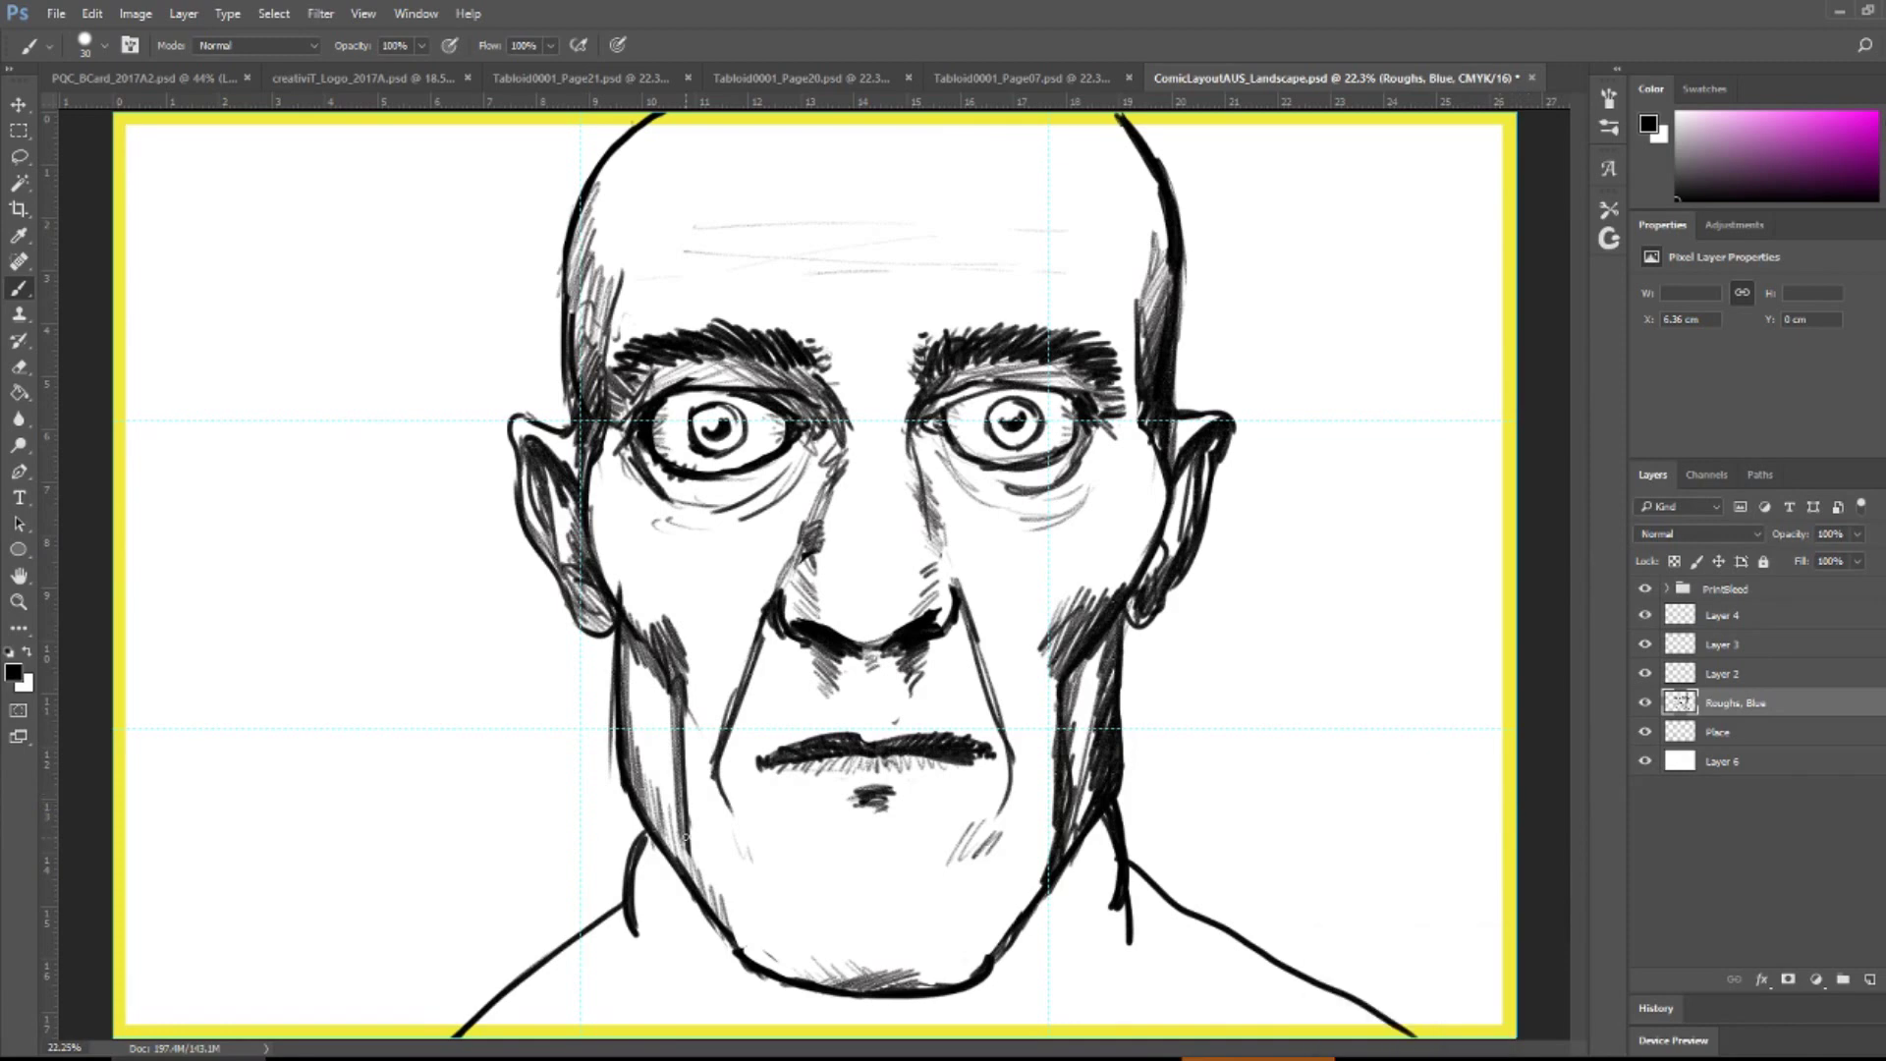
drag(631, 868, 654, 899)
mouse_move(560, 963)
mouse_down()
mouse_move(521, 1012)
mouse_move(649, 899)
mouse_move(550, 1017)
mouse_move(680, 963)
mouse_move(614, 1027)
mouse_up()
drag(776, 983, 688, 1038)
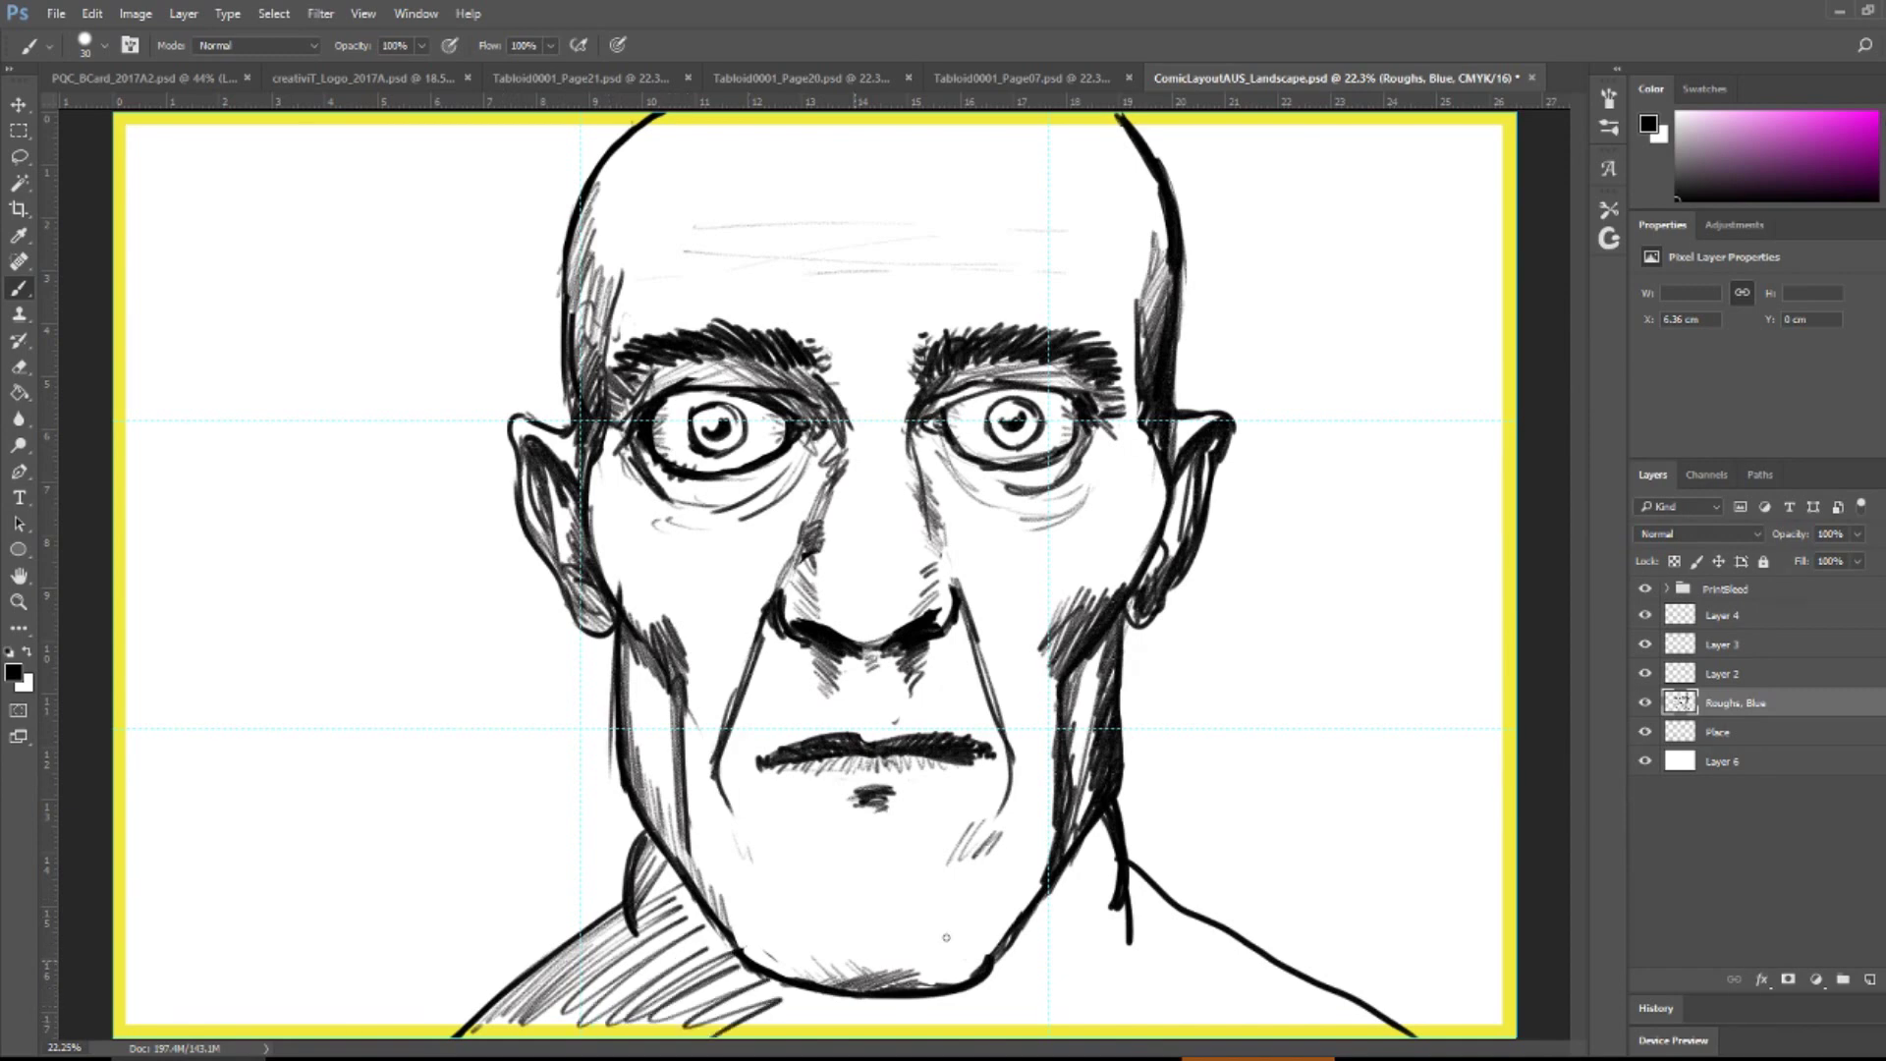
- Hatch the right neck and shoulder and the area beneath the chin
drag(1105, 830, 1032, 914)
drag(1118, 869, 1002, 977)
mouse_move(1084, 925)
mouse_down()
mouse_move(1156, 927)
mouse_move(1109, 999)
mouse_move(1135, 1024)
mouse_move(1354, 1014)
mouse_up()
drag(749, 1022, 1011, 1007)
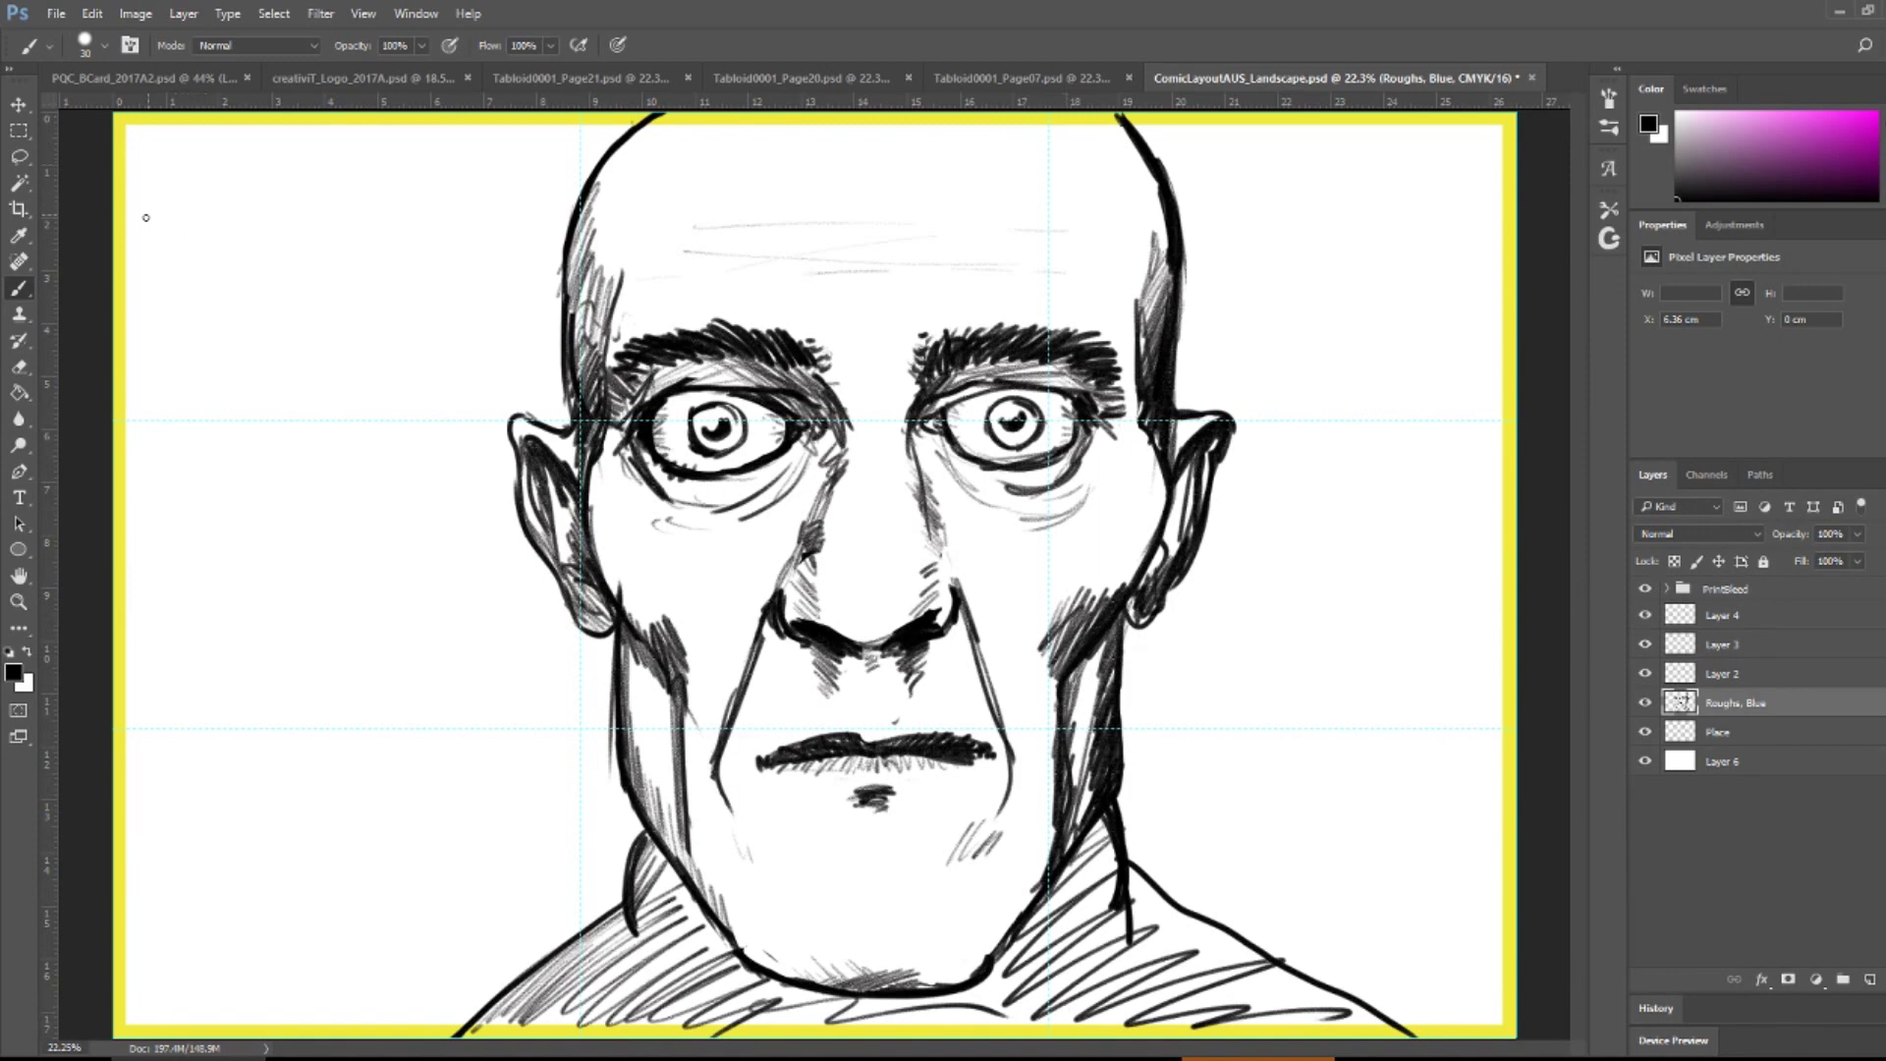
- Hand-letter "THAT'S HOW IT'S" on two lines in the blank area beside the upper left of the head
drag(146, 217, 212, 183)
mouse_move(191, 186)
mouse_down()
mouse_move(187, 230)
mouse_move(263, 201)
mouse_move(260, 185)
mouse_up()
mouse_move(259, 169)
mouse_down()
mouse_move(295, 161)
mouse_move(284, 193)
mouse_up()
drag(313, 159, 319, 179)
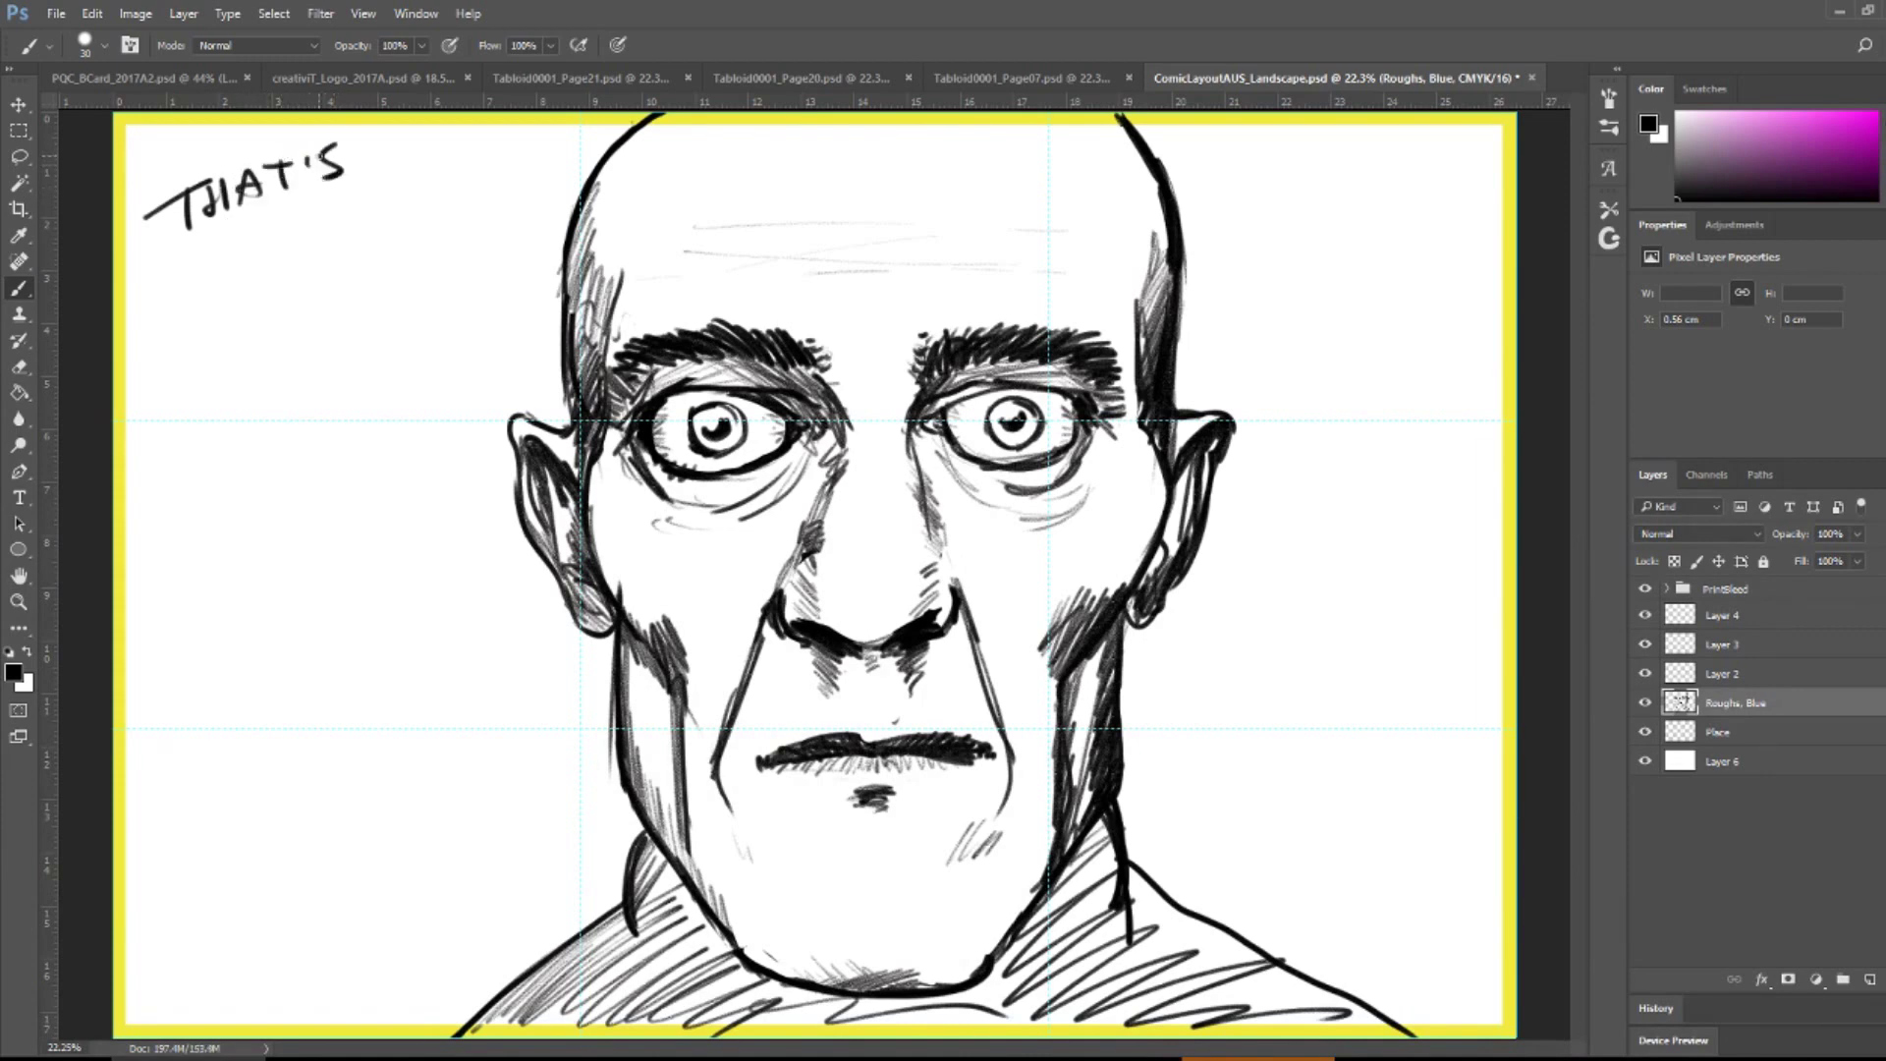
drag(176, 263, 175, 306)
drag(175, 285, 199, 280)
mouse_move(195, 257)
mouse_down()
mouse_move(196, 295)
mouse_move(217, 267)
mouse_move(307, 257)
mouse_move(349, 216)
mouse_up()
mouse_move(335, 221)
mouse_down()
mouse_move(332, 256)
mouse_move(361, 229)
mouse_up()
drag(393, 198, 371, 239)
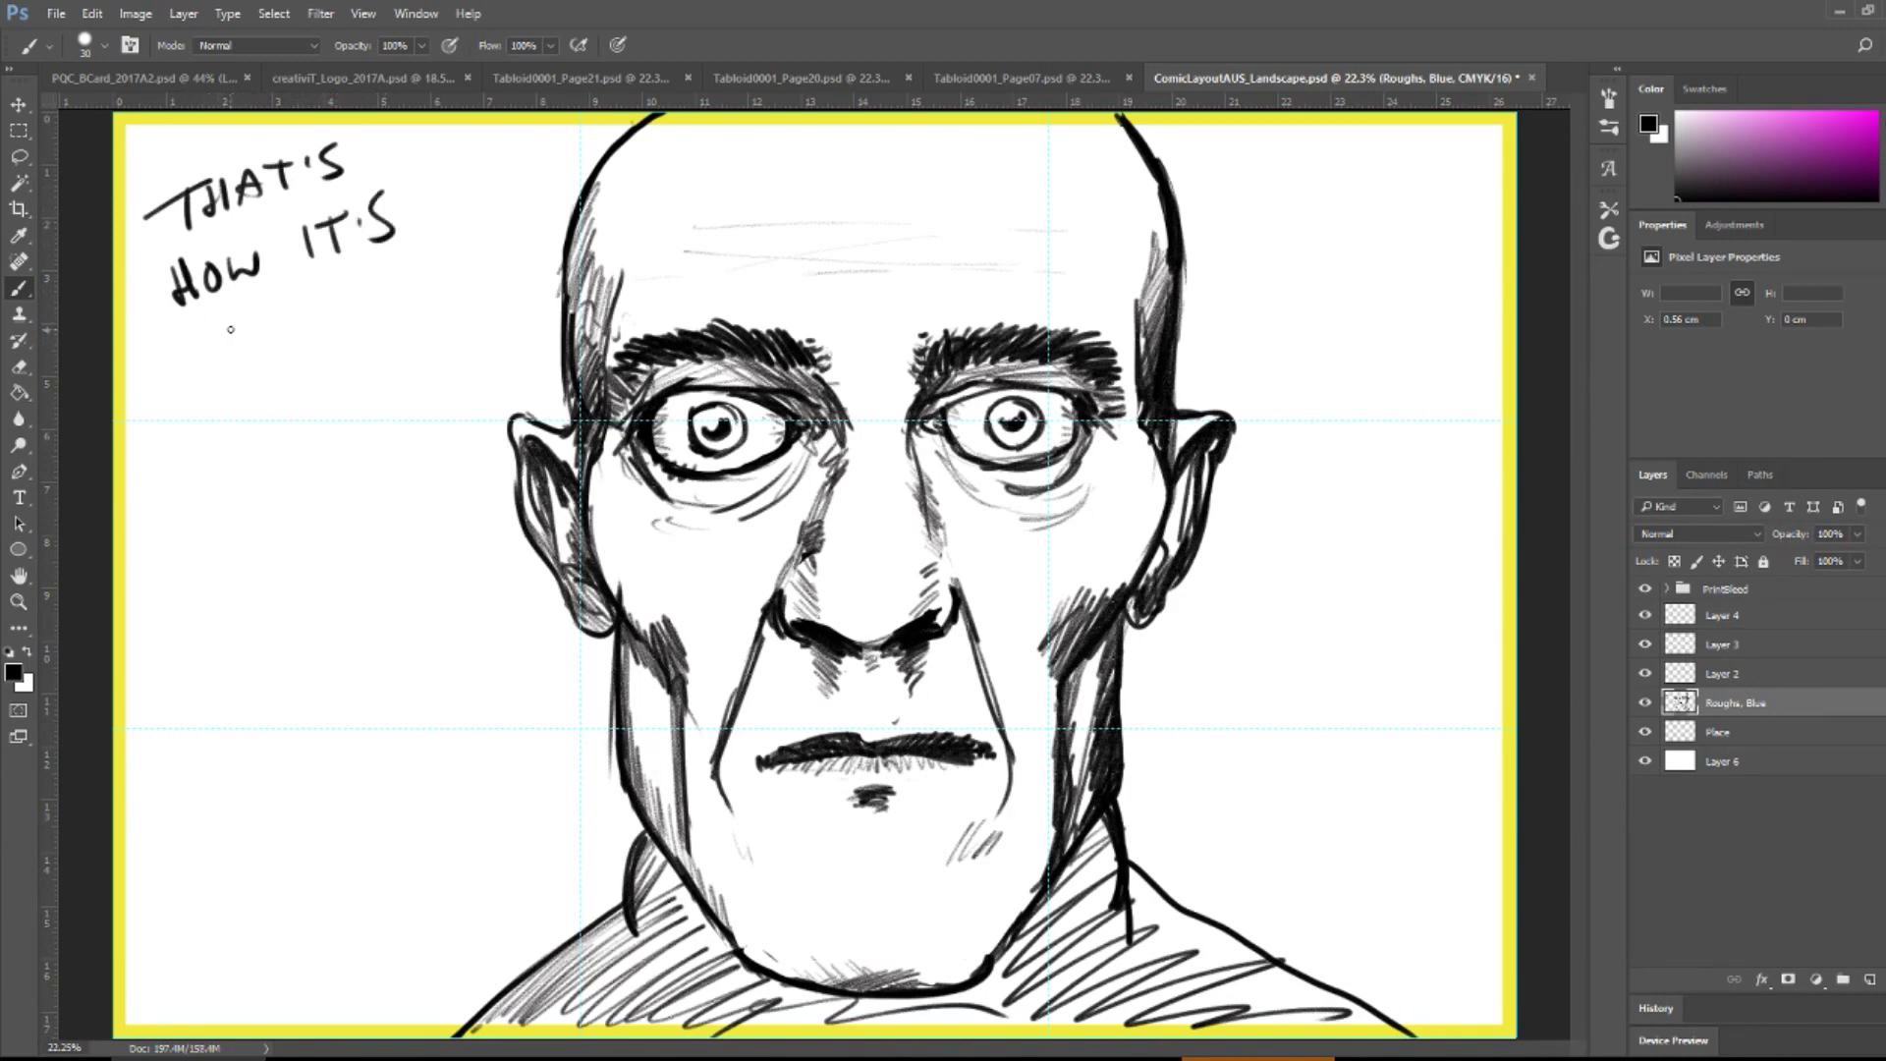
- Finish the hand-lettered note with "DONE," and the addressee's first name on the lines below
drag(222, 322, 227, 354)
mouse_move(223, 320)
mouse_down()
mouse_move(230, 355)
mouse_move(327, 290)
mouse_move(341, 311)
mouse_up()
drag(320, 291, 356, 291)
drag(342, 310, 366, 310)
mouse_move(268, 370)
mouse_down()
mouse_move(227, 429)
mouse_move(299, 420)
mouse_move(330, 379)
mouse_move(356, 388)
mouse_up()
mouse_move(389, 324)
mouse_down()
mouse_move(381, 379)
mouse_move(440, 320)
mouse_up()
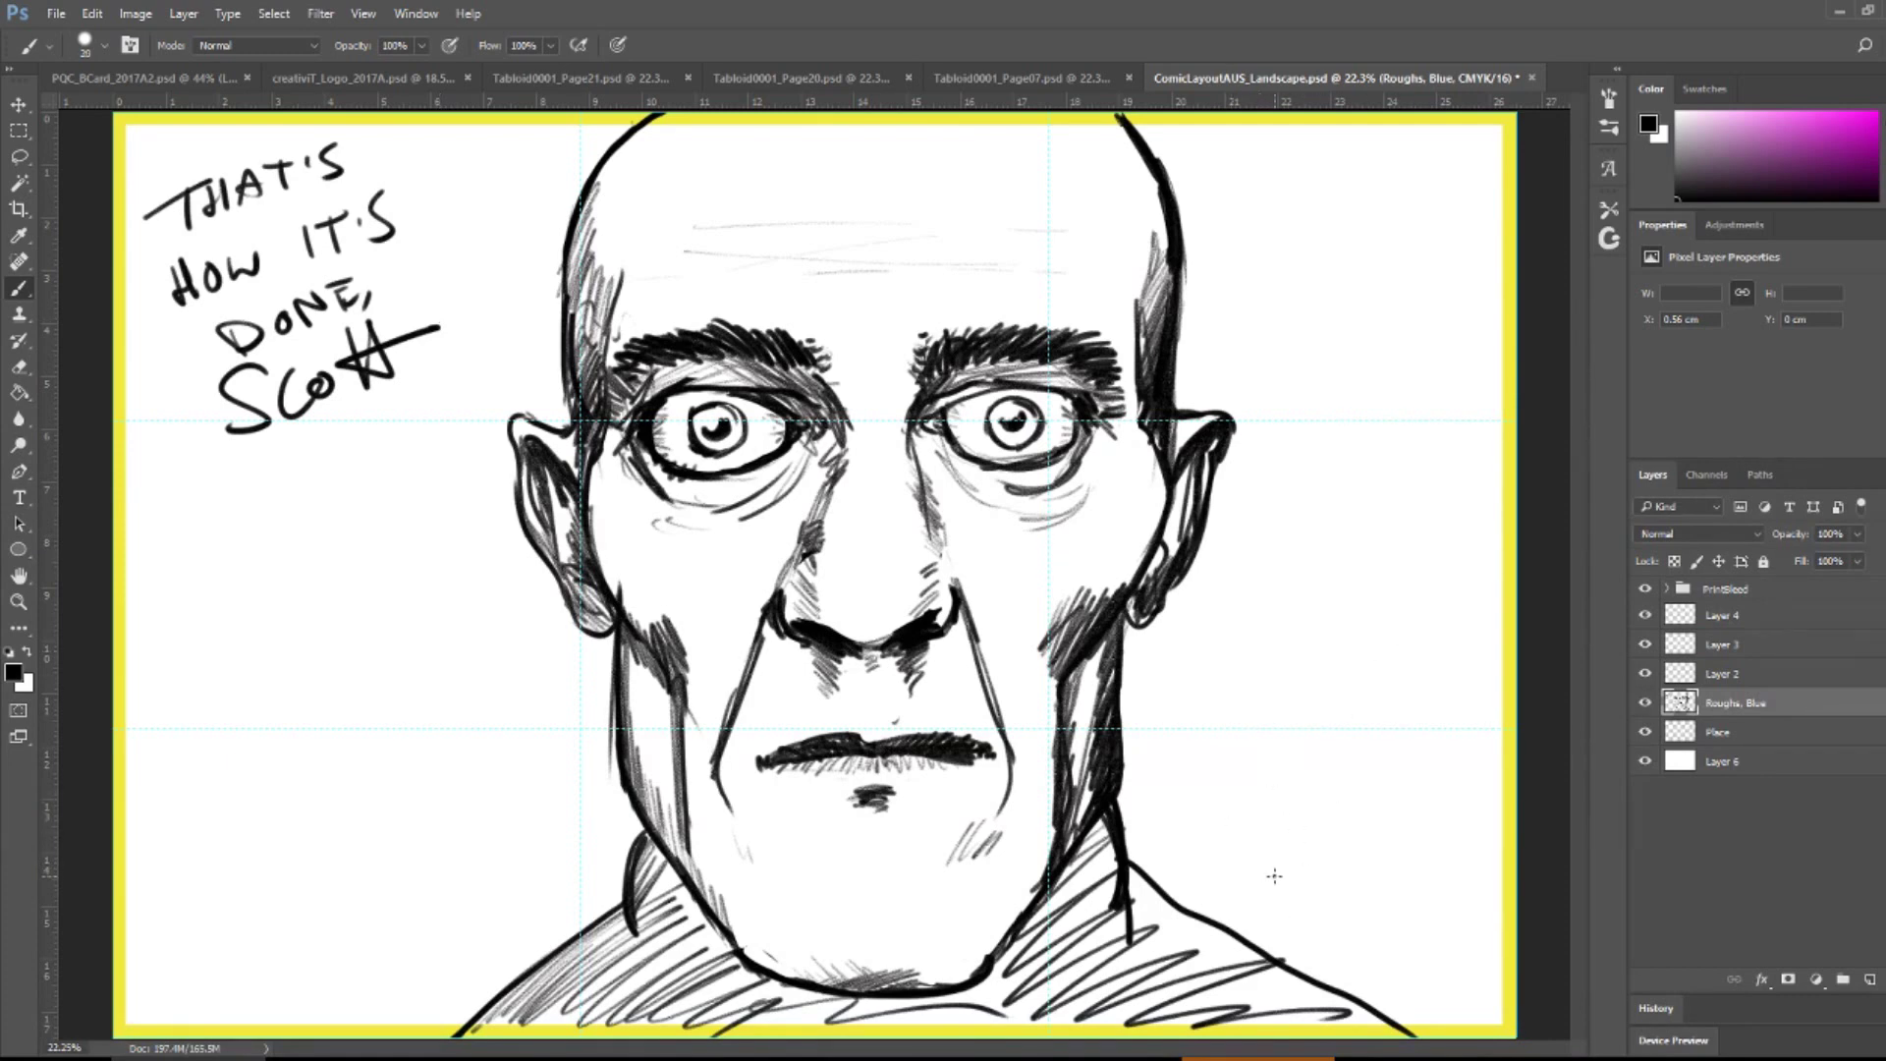
- Sign the drawing above the right shoulder, check today's date and write 3.5.2017 beneath the signature
mouse_move(1266, 889)
mouse_down()
mouse_move(1312, 826)
mouse_move(1283, 908)
mouse_move(1483, 759)
mouse_up()
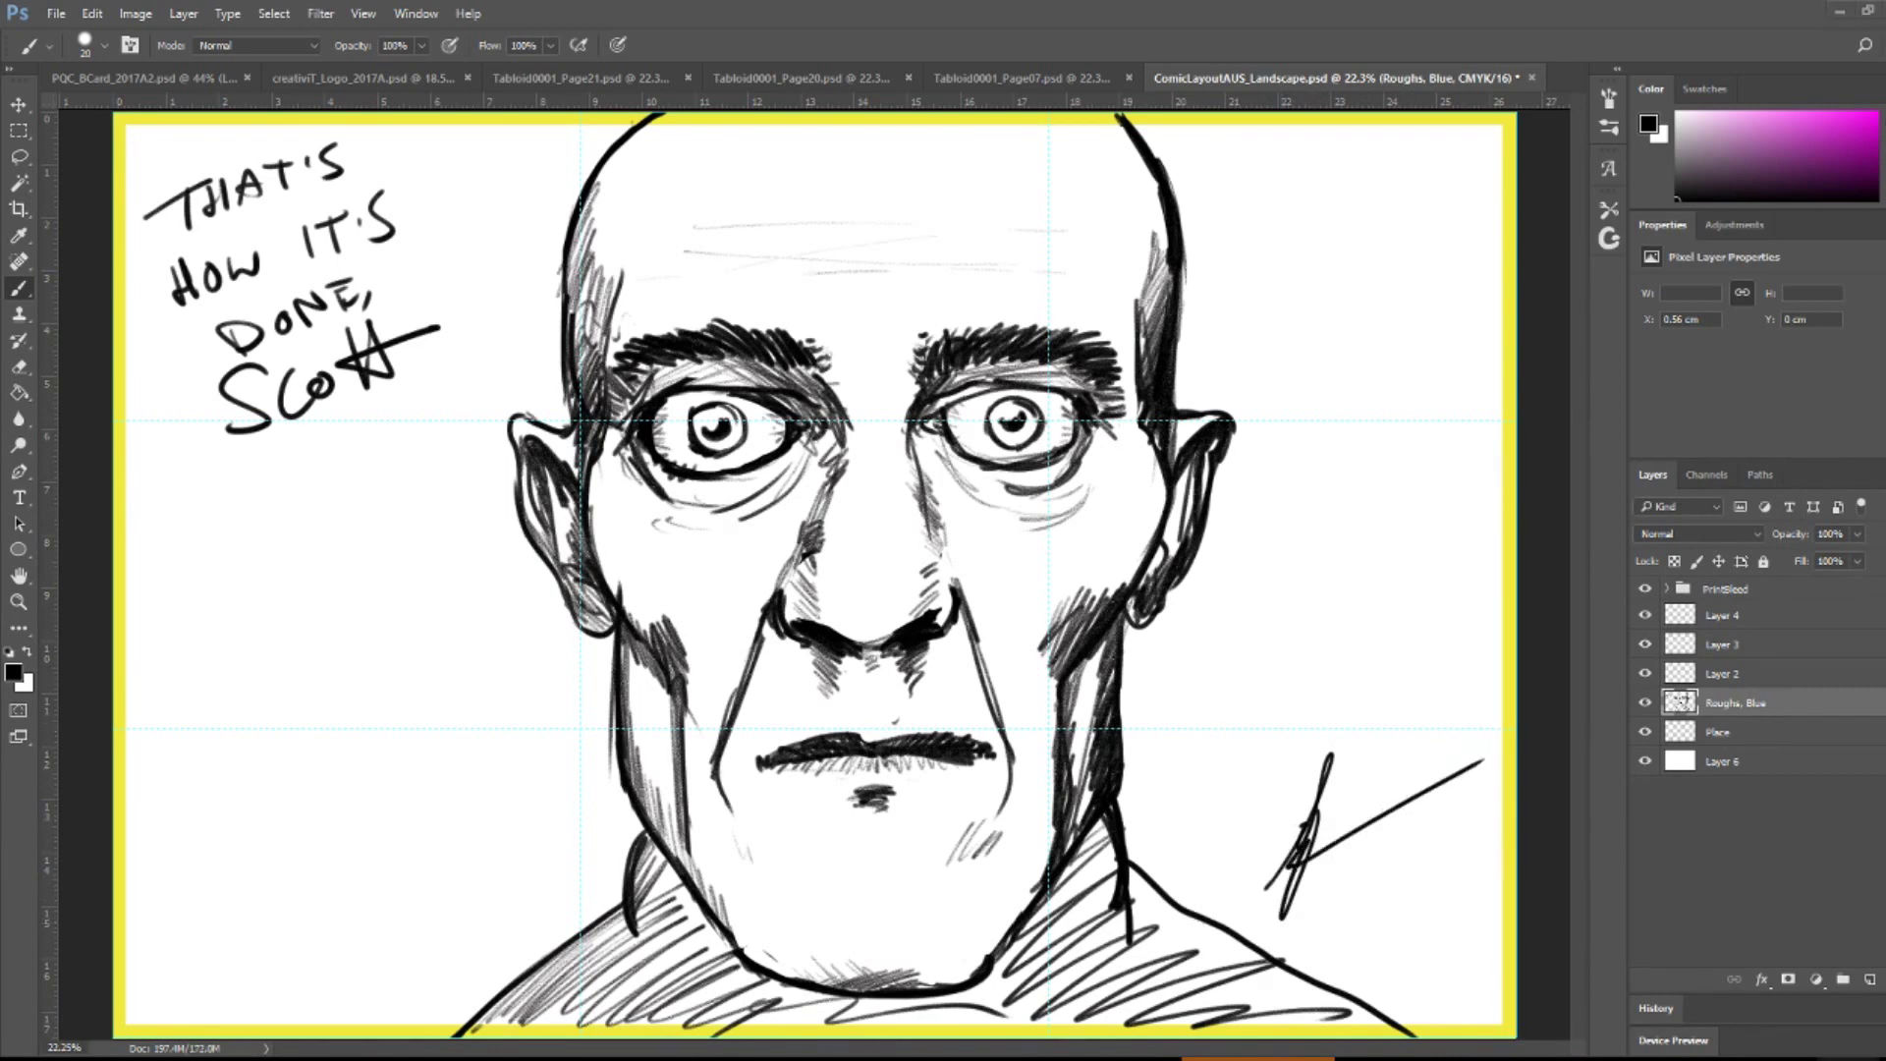
key(super+alt+d)
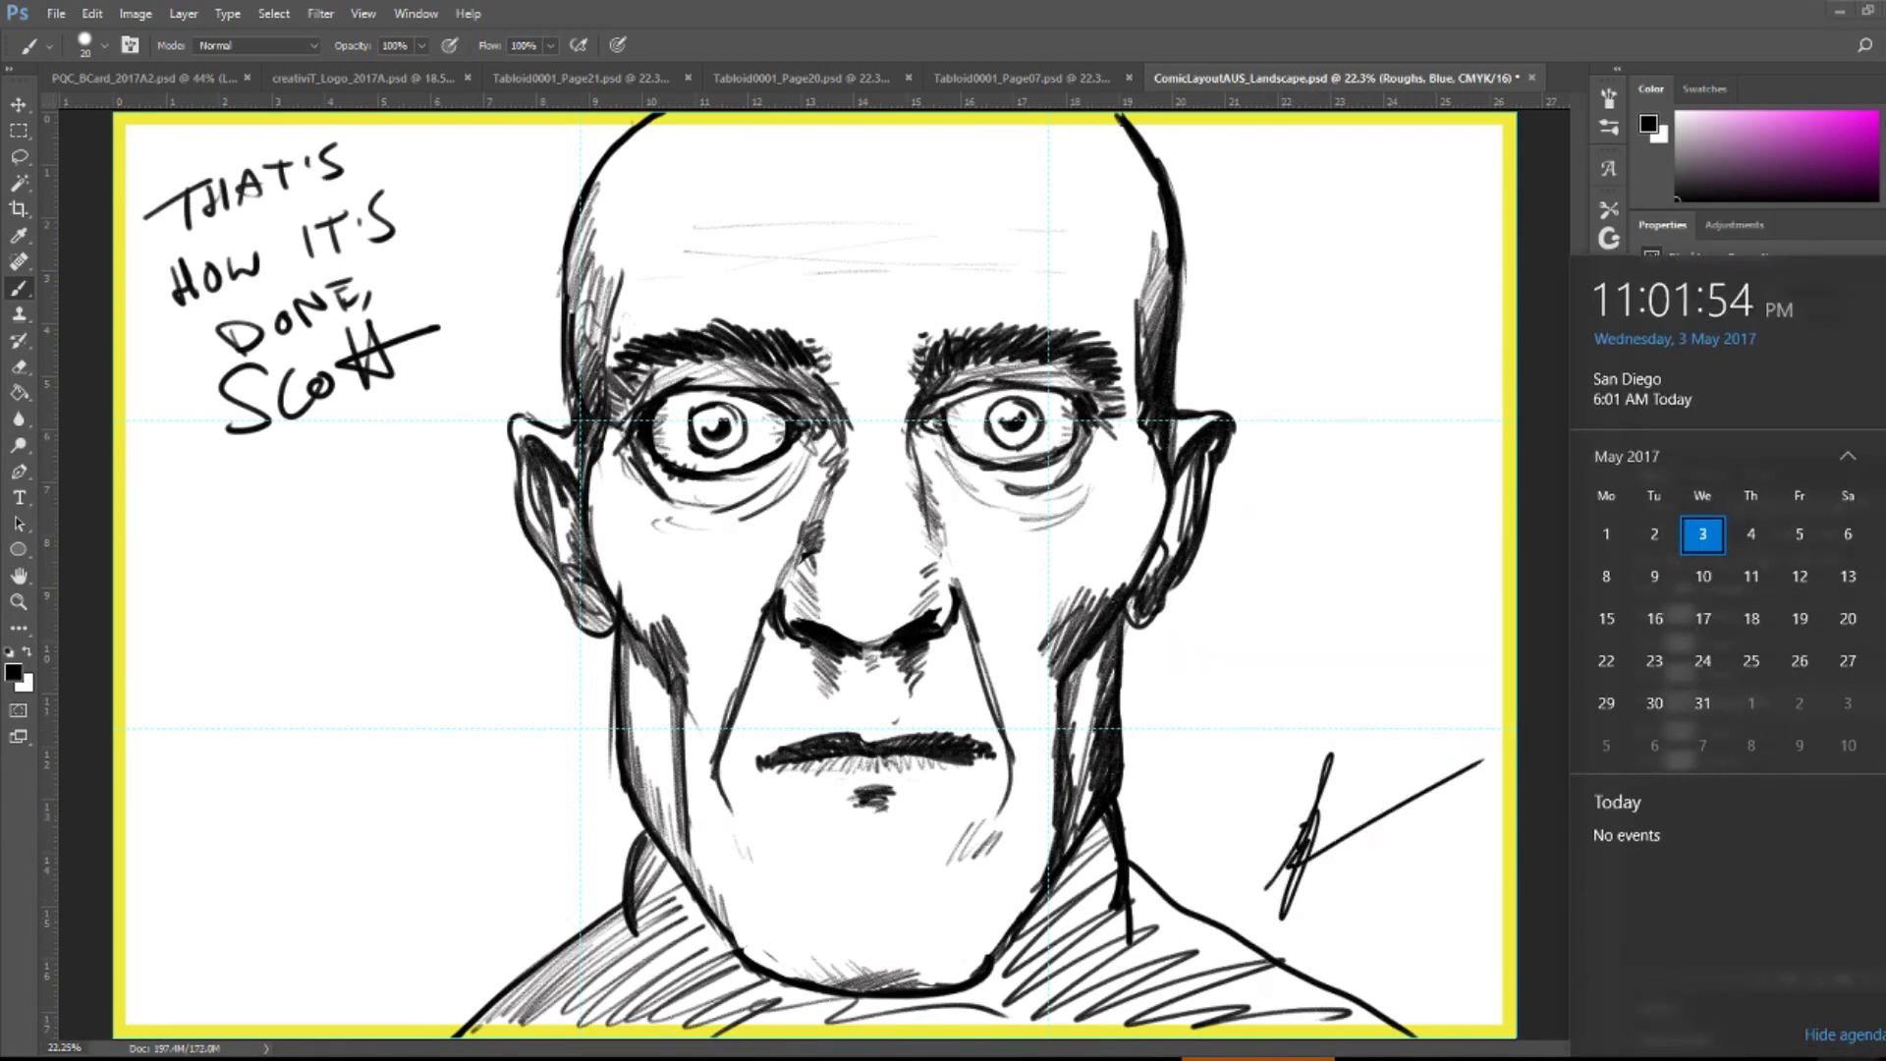
click(1867, 1057)
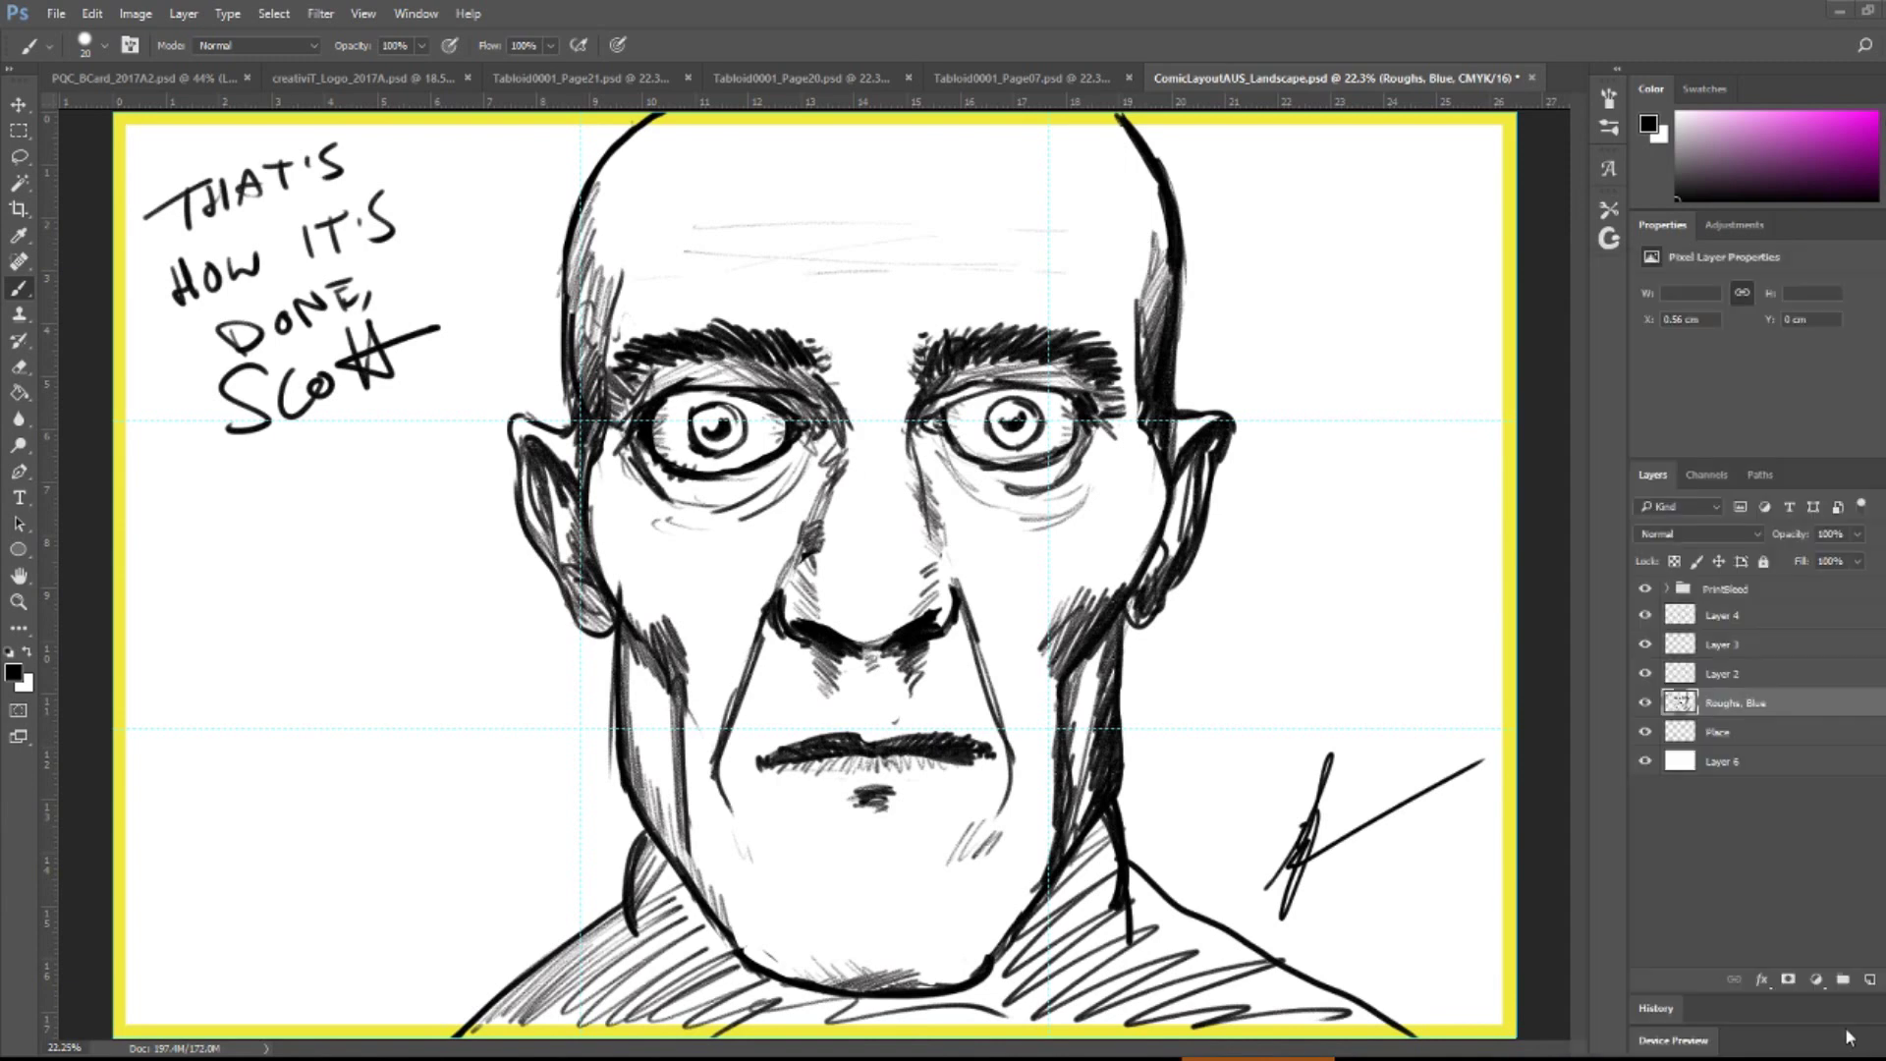
click(1347, 881)
mouse_move(1317, 869)
mouse_down()
mouse_move(1320, 898)
mouse_move(1414, 858)
mouse_move(1425, 830)
mouse_move(1467, 851)
mouse_up()
click(1382, 856)
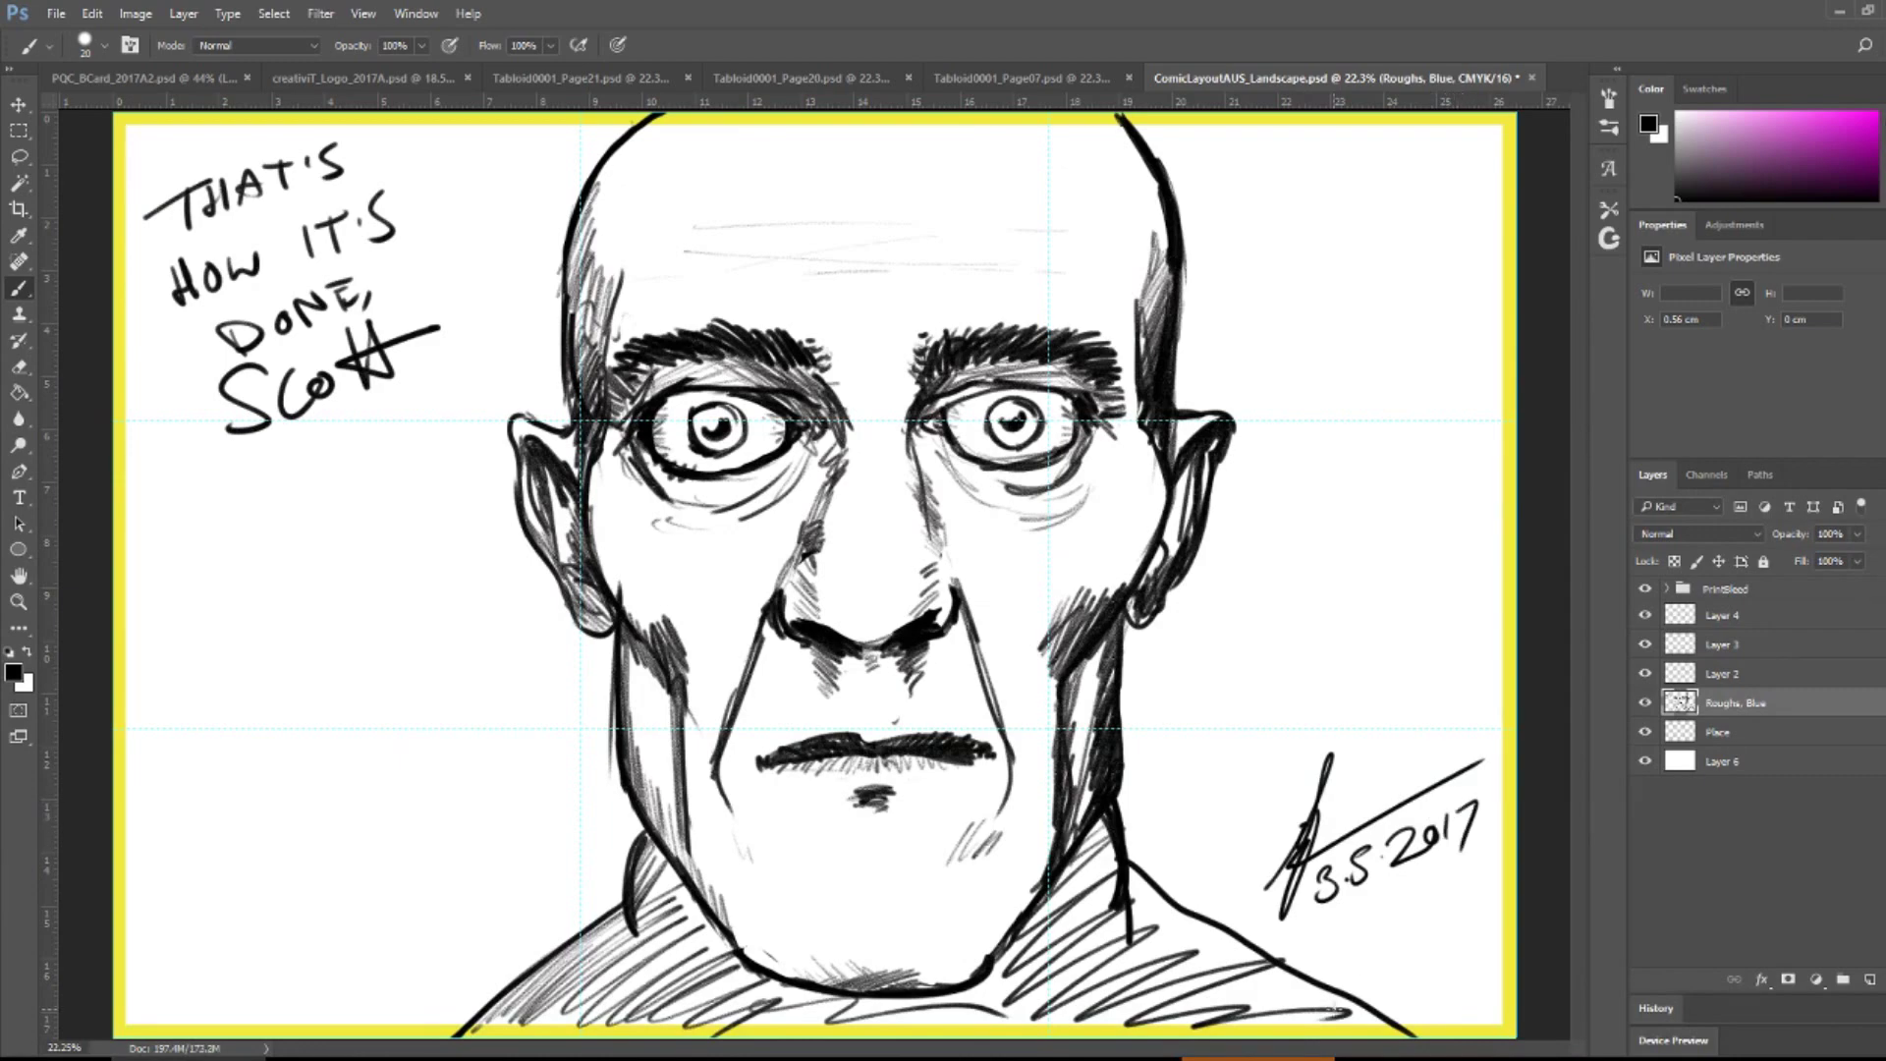